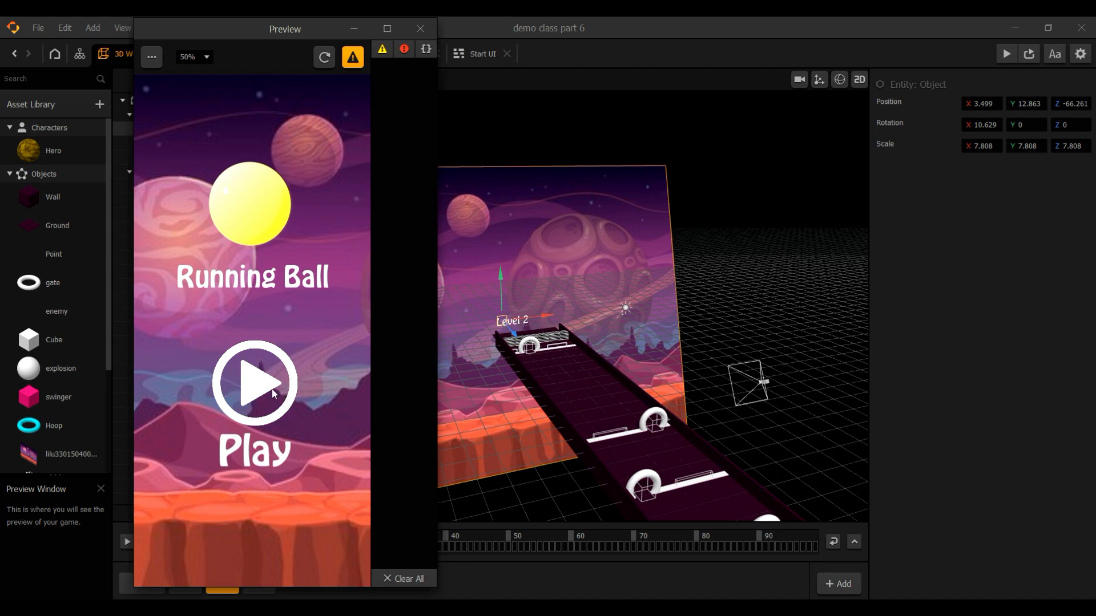
- Play-test the finished Running Ball game from level 1 into level 2, and close the preview
{"action": "left_click", "coordinate": [272, 388]}
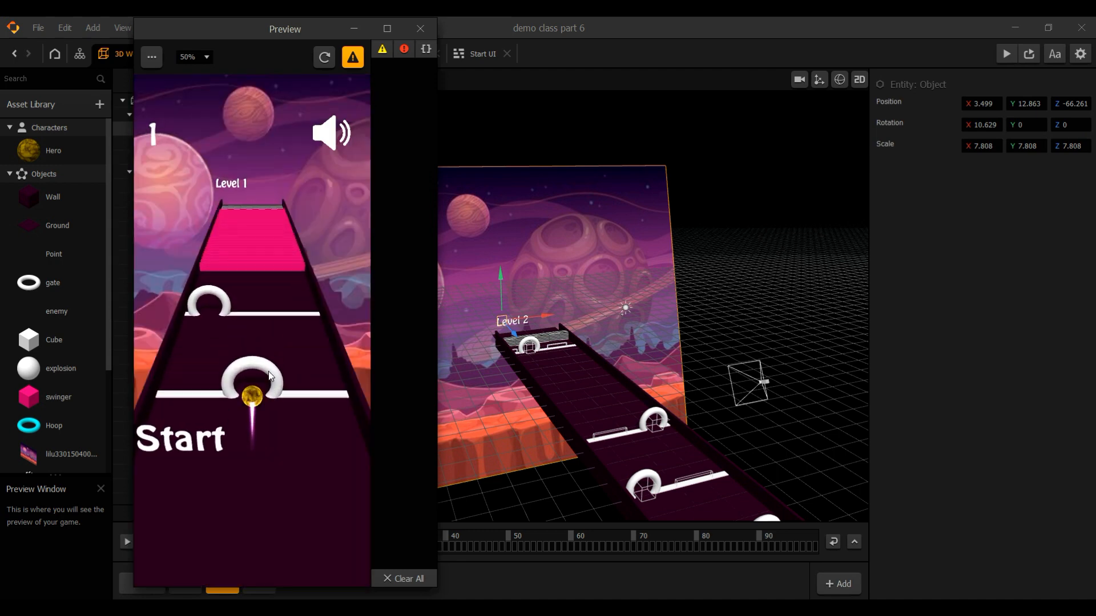
{"action": "mouse_move", "coordinate": [193, 354]}
{"action": "left_mouse_down"}
{"action": "mouse_move", "coordinate": [184, 357]}
{"action": "mouse_move", "coordinate": [270, 340]}
{"action": "left_mouse_up"}
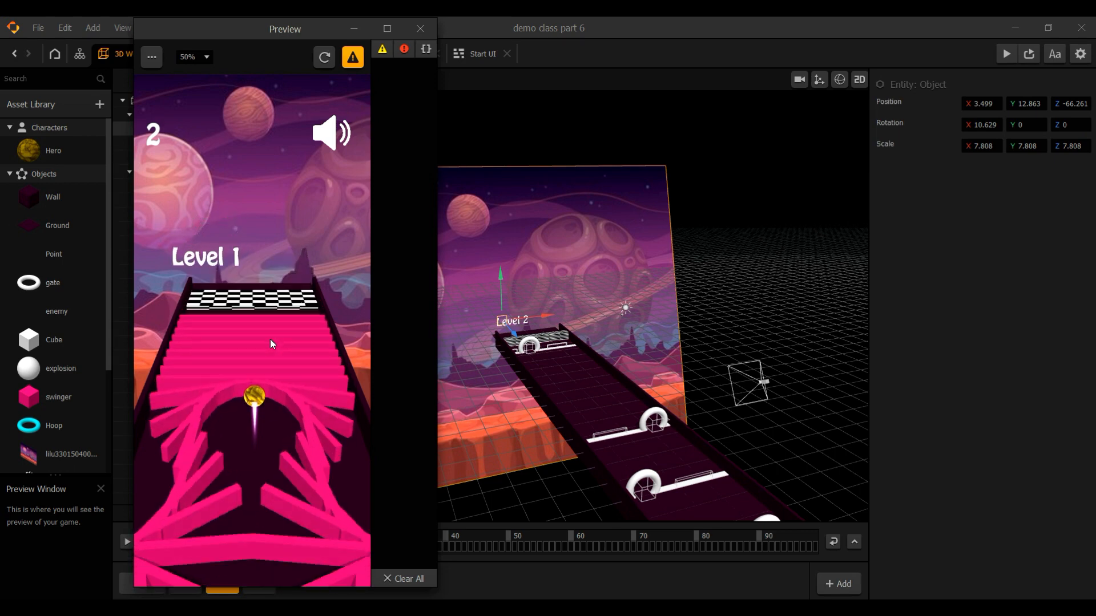
{"action": "left_click", "coordinate": [256, 316]}
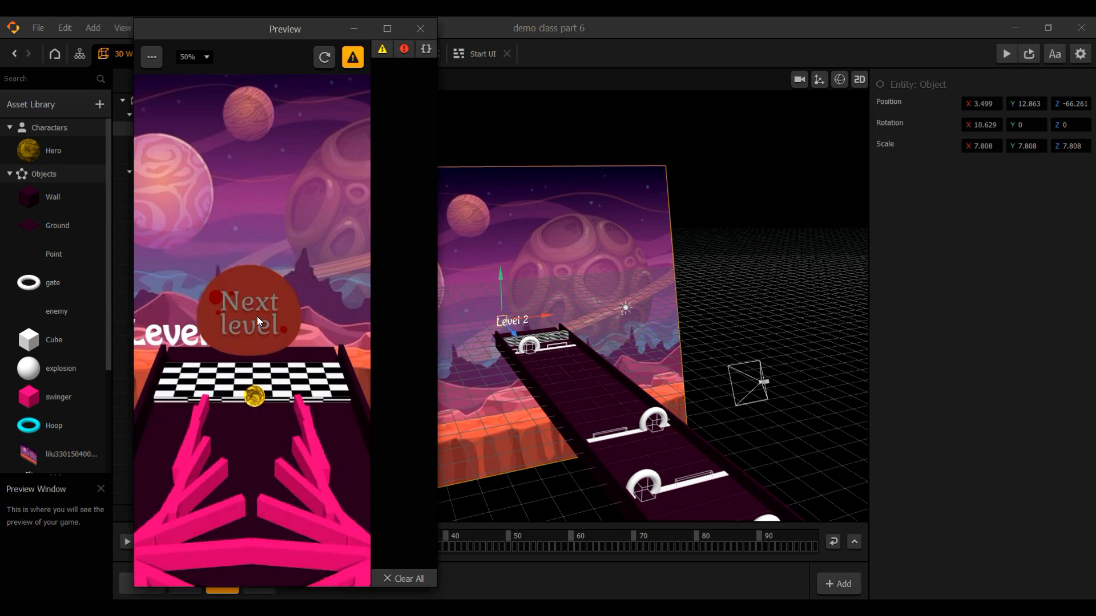
{"action": "mouse_move", "coordinate": [259, 323]}
{"action": "left_mouse_down"}
{"action": "mouse_move", "coordinate": [269, 339]}
{"action": "mouse_move", "coordinate": [196, 331]}
{"action": "mouse_move", "coordinate": [301, 338]}
{"action": "left_mouse_up"}
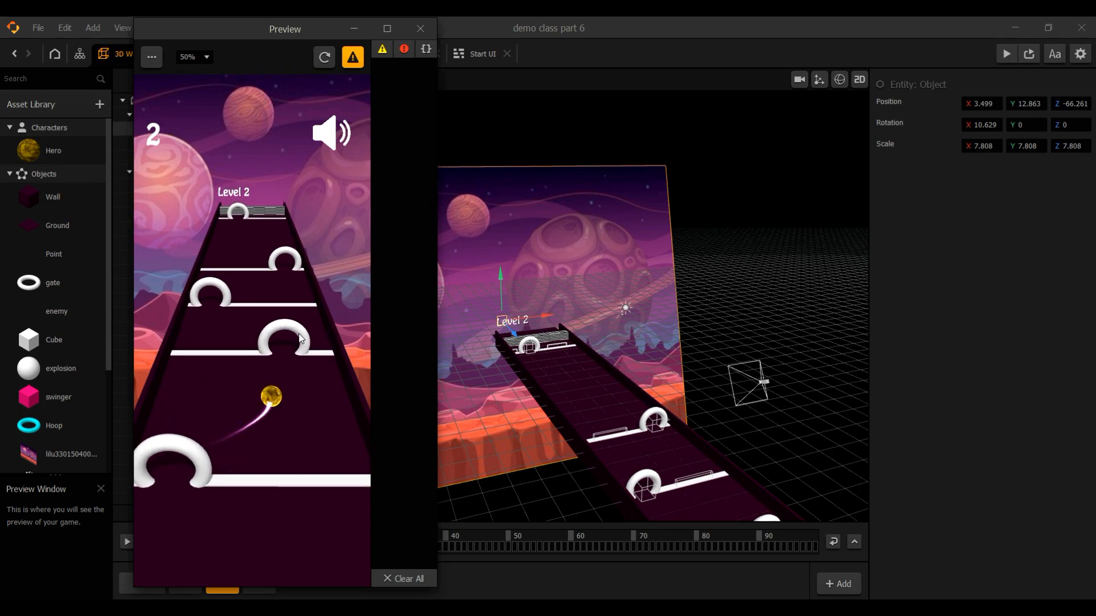
{"action": "left_click", "coordinate": [422, 28]}
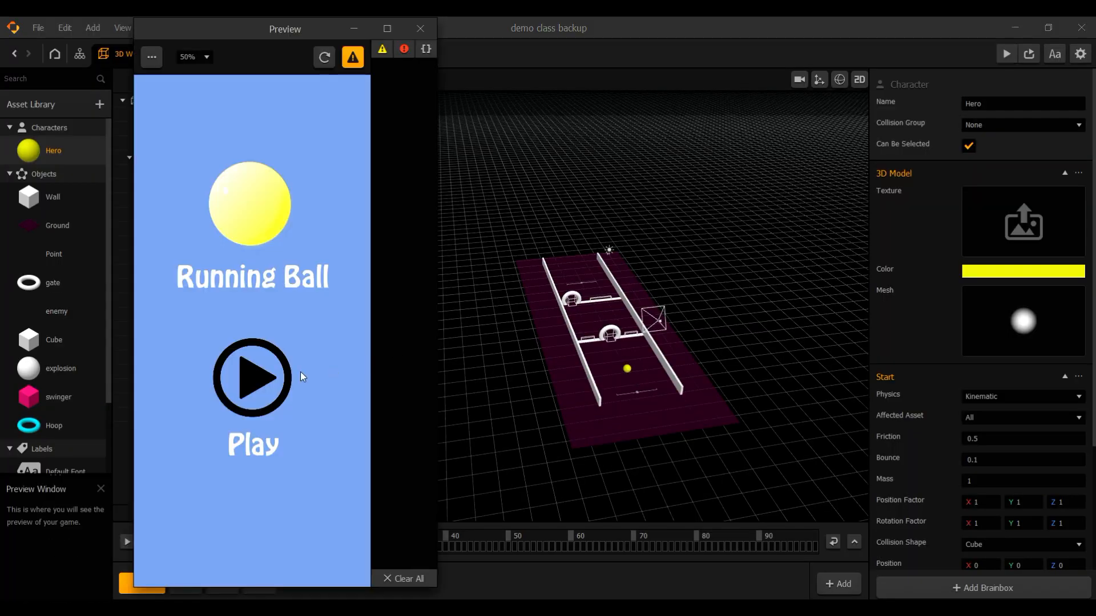
- Play-test the demo class backup project's Running Ball game with replays, and close the preview
{"action": "left_click", "coordinate": [265, 378]}
{"action": "left_click", "coordinate": [324, 140]}
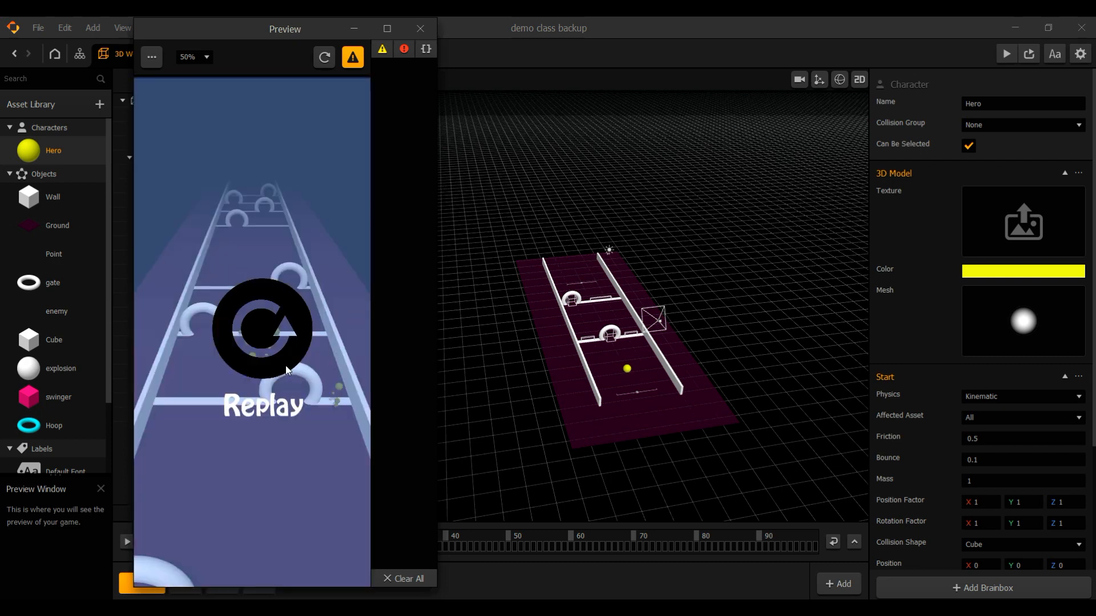
{"action": "left_click", "coordinate": [286, 366]}
{"action": "mouse_move", "coordinate": [285, 365]}
{"action": "left_mouse_down"}
{"action": "mouse_move", "coordinate": [191, 357]}
{"action": "mouse_move", "coordinate": [293, 358]}
{"action": "mouse_move", "coordinate": [215, 353]}
{"action": "left_mouse_up"}
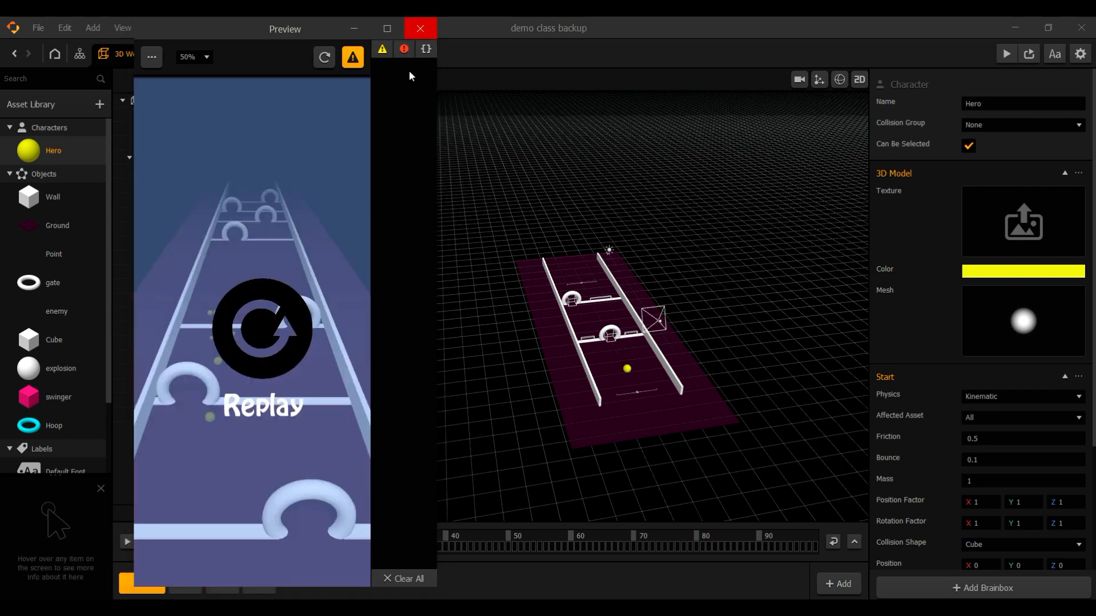
{"action": "left_click", "coordinate": [420, 29]}
- Inspect level sections 1, 2 and 3 in the scene and play-test the hoops in the game preview
{"action": "left_click", "coordinate": [185, 588]}
{"action": "left_click", "coordinate": [619, 326]}
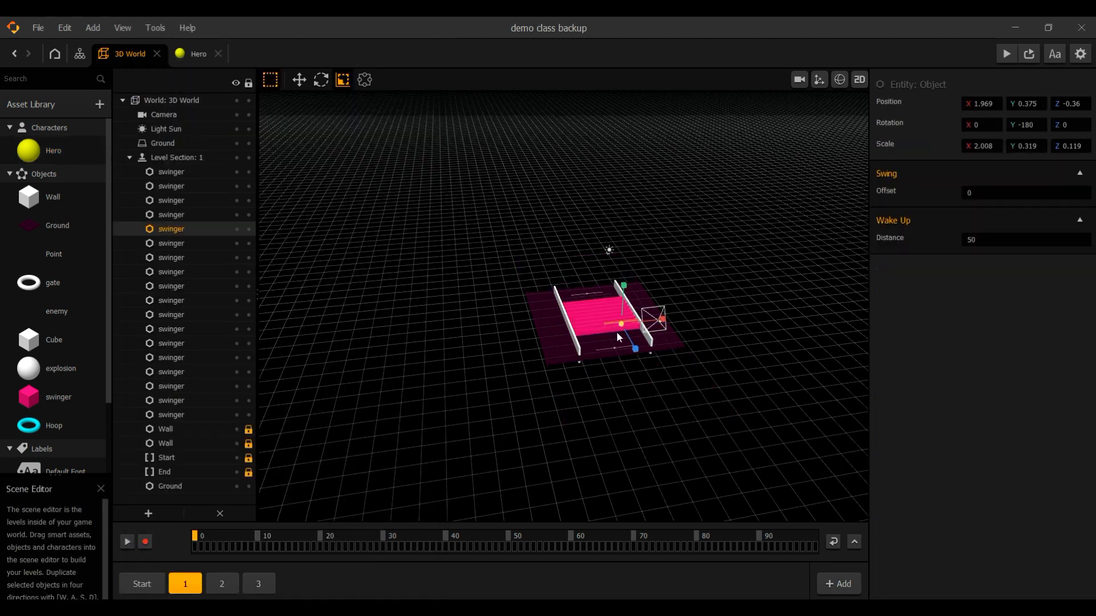
{"action": "scroll", "coordinate": [621, 337], "scroll_direction": "up", "scroll_amount": 3}
{"action": "middle_click_drag", "start_coordinate": [678, 364], "coordinate": [587, 379]}
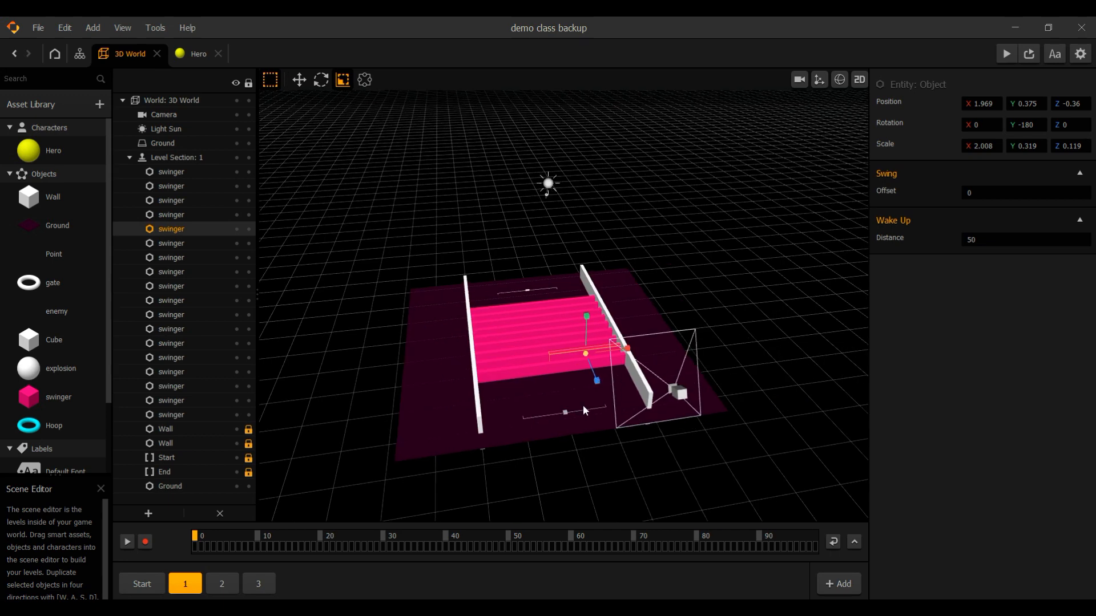
{"action": "left_click", "coordinate": [229, 585]}
{"action": "left_click", "coordinate": [258, 584]}
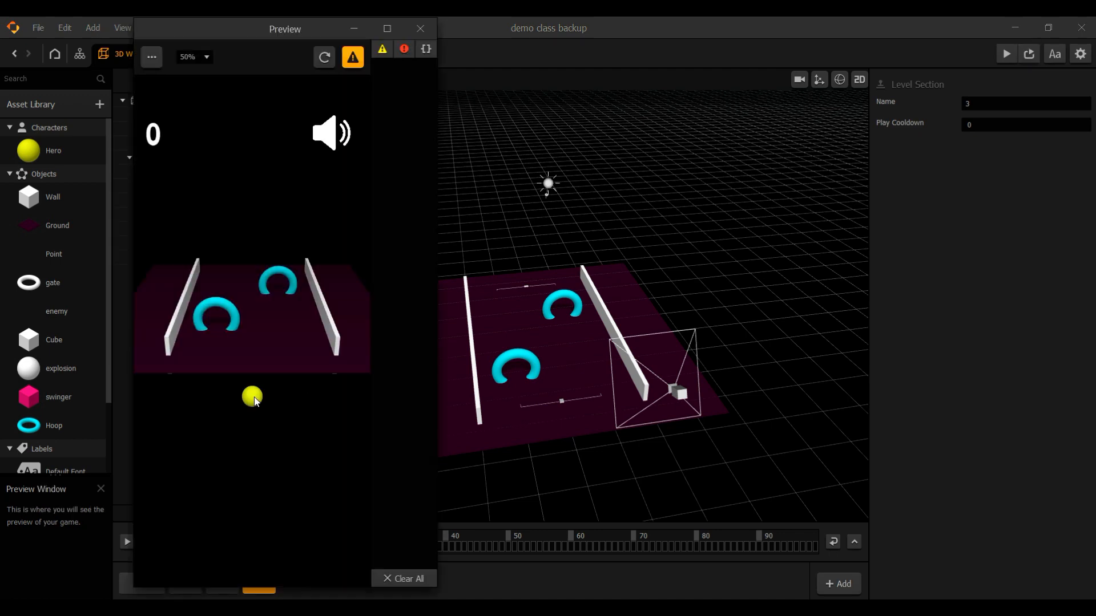
{"action": "mouse_move", "coordinate": [251, 396]}
{"action": "left_mouse_down"}
{"action": "mouse_move", "coordinate": [265, 378]}
{"action": "mouse_move", "coordinate": [311, 379]}
{"action": "left_mouse_up"}
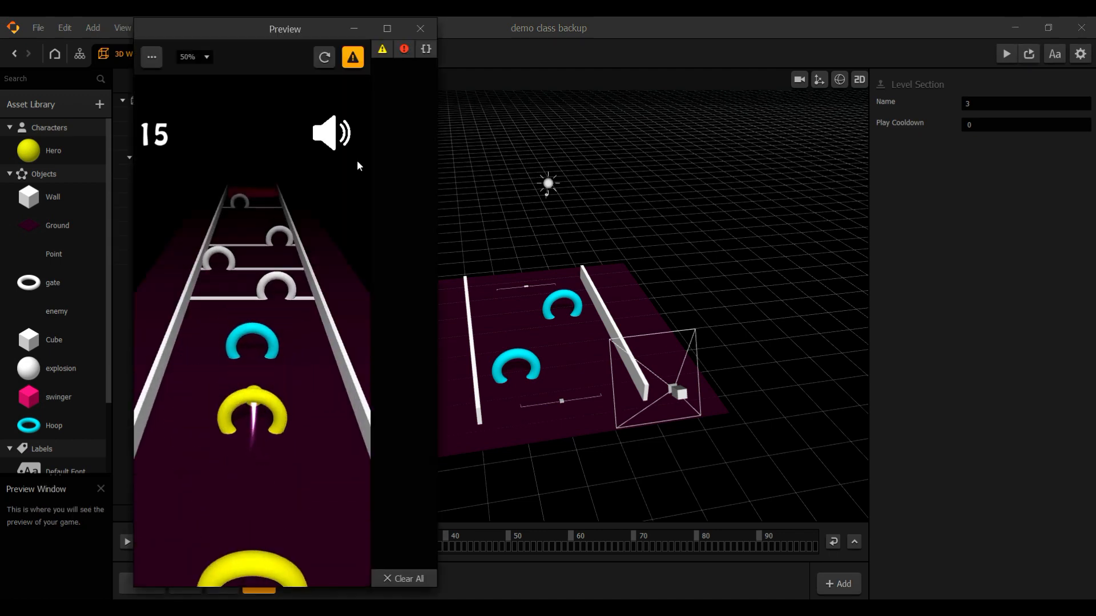
{"action": "left_click", "coordinate": [420, 29]}
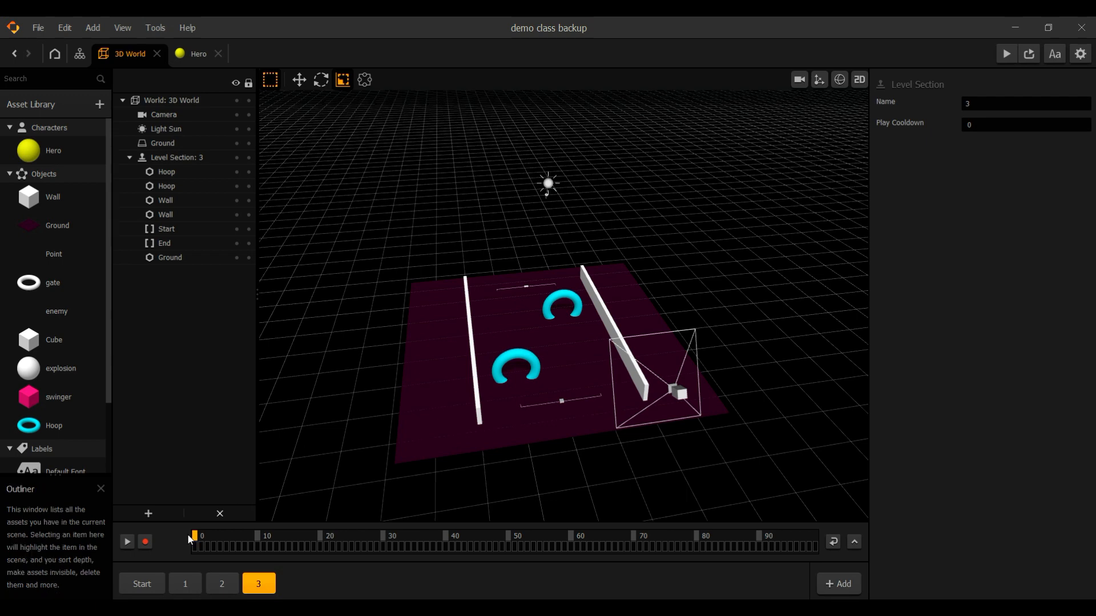
- Open the Start level section and bring its whole track into view
{"action": "left_click", "coordinate": [142, 584]}
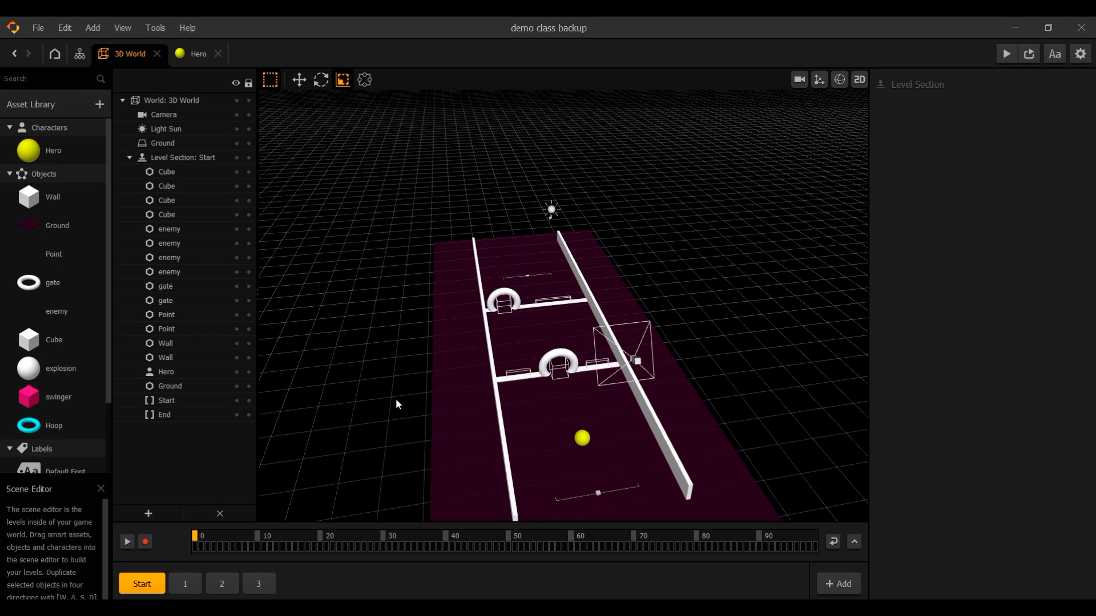
{"action": "scroll", "coordinate": [403, 394], "scroll_direction": "down", "scroll_amount": 2}
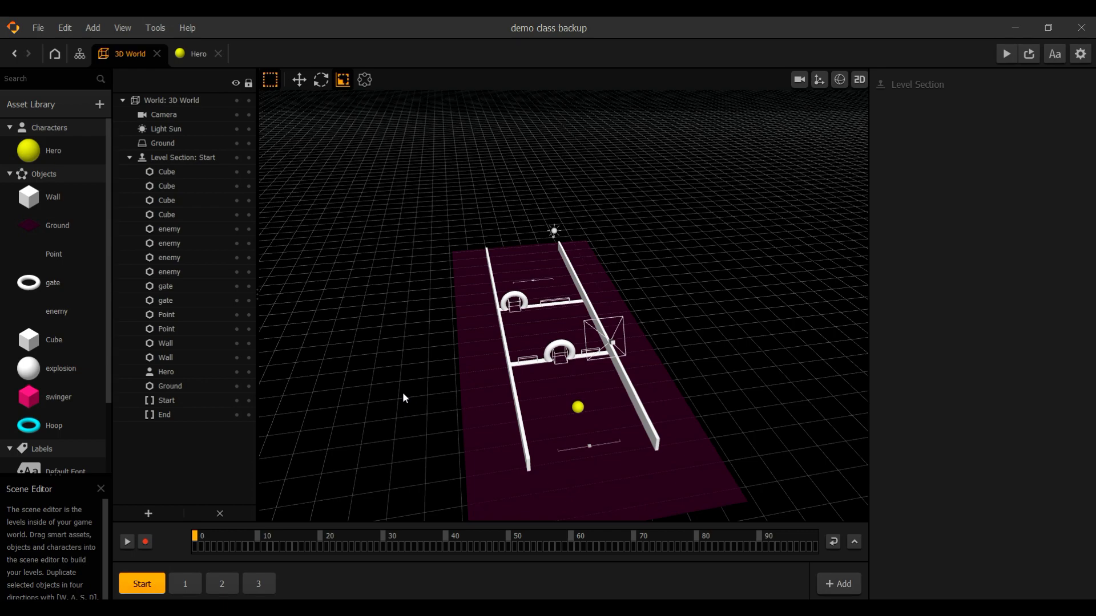
{"action": "scroll", "coordinate": [318, 449], "scroll_direction": "down", "scroll_amount": 3}
{"action": "scroll", "coordinate": [318, 448], "scroll_direction": "up", "scroll_amount": 2}
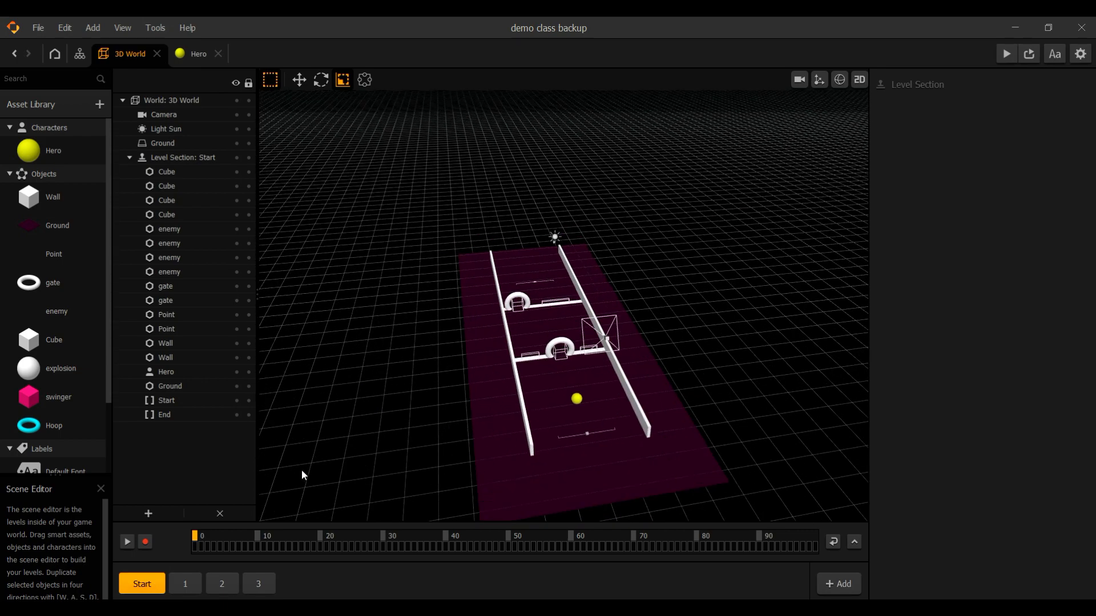
{"action": "middle_click_drag", "start_coordinate": [431, 426], "coordinate": [448, 427]}
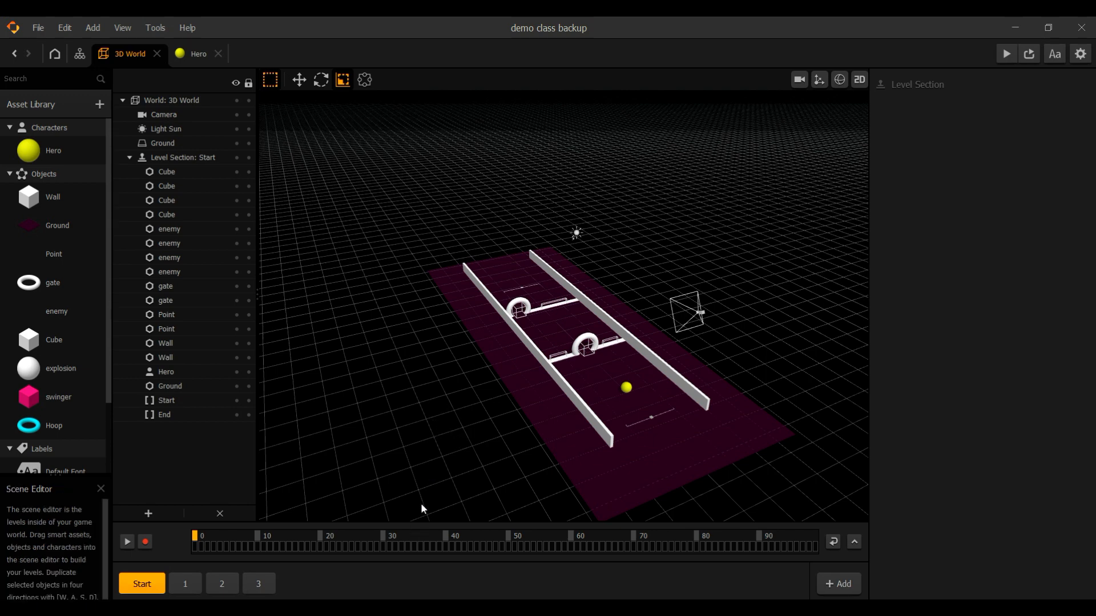
- Add the image lilu330150400018.jpg from the anim folder to the Start level section as an object
{"action": "mouse_move", "coordinate": [404, 612]}
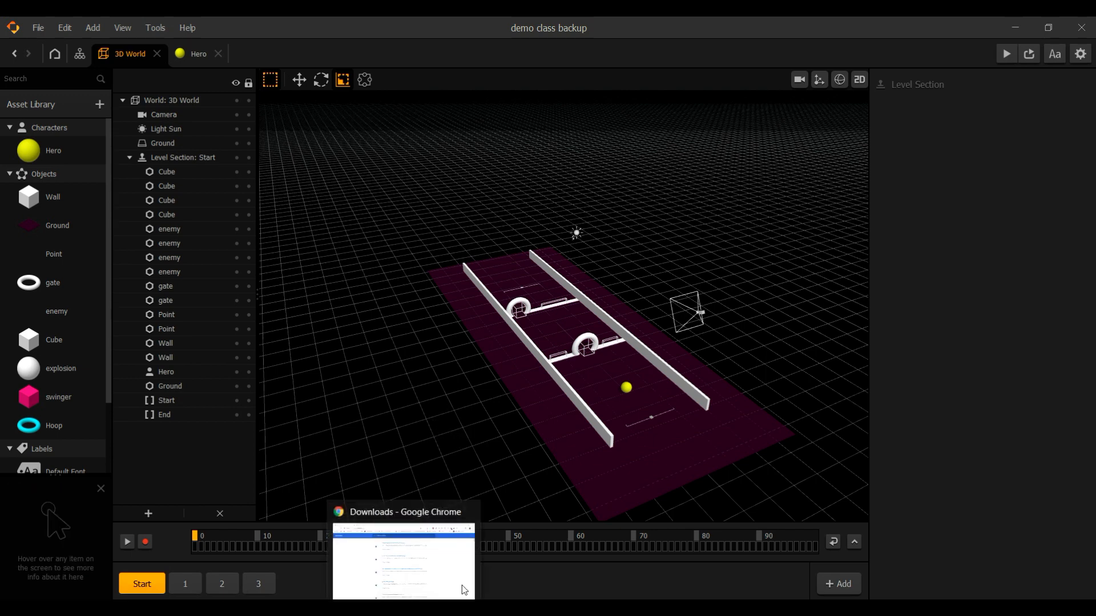
{"action": "left_click", "coordinate": [461, 557]}
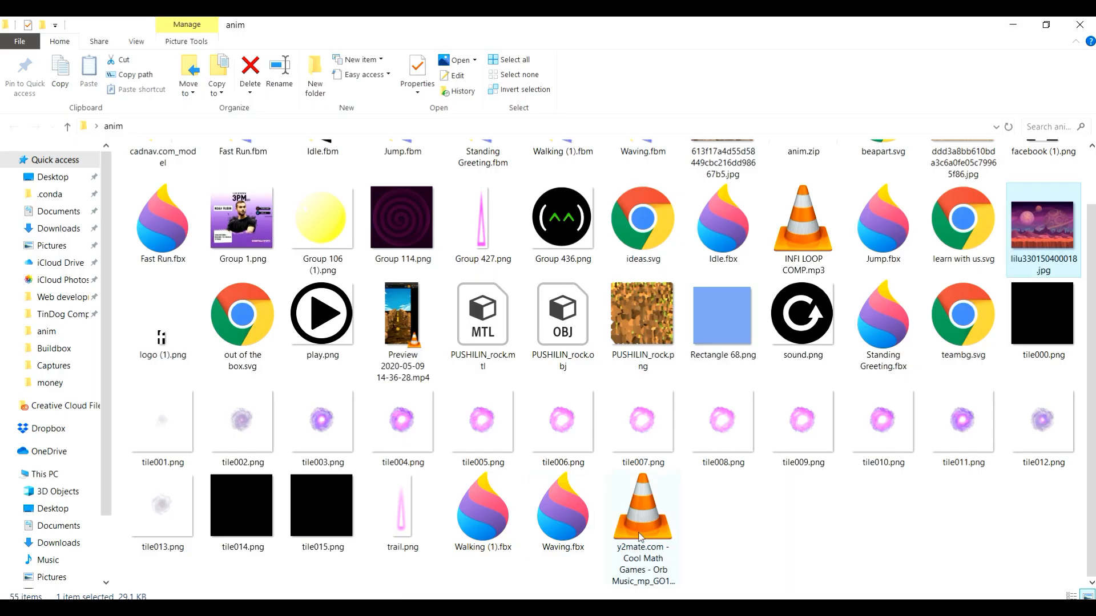
{"action": "left_click", "coordinate": [970, 475]}
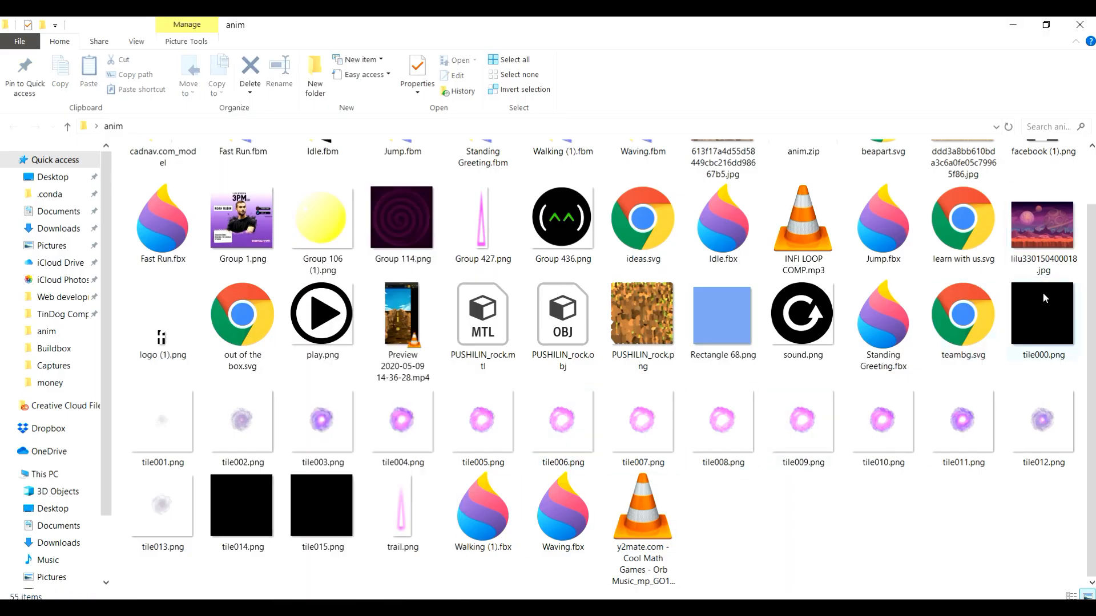
{"action": "left_click", "coordinate": [1041, 225]}
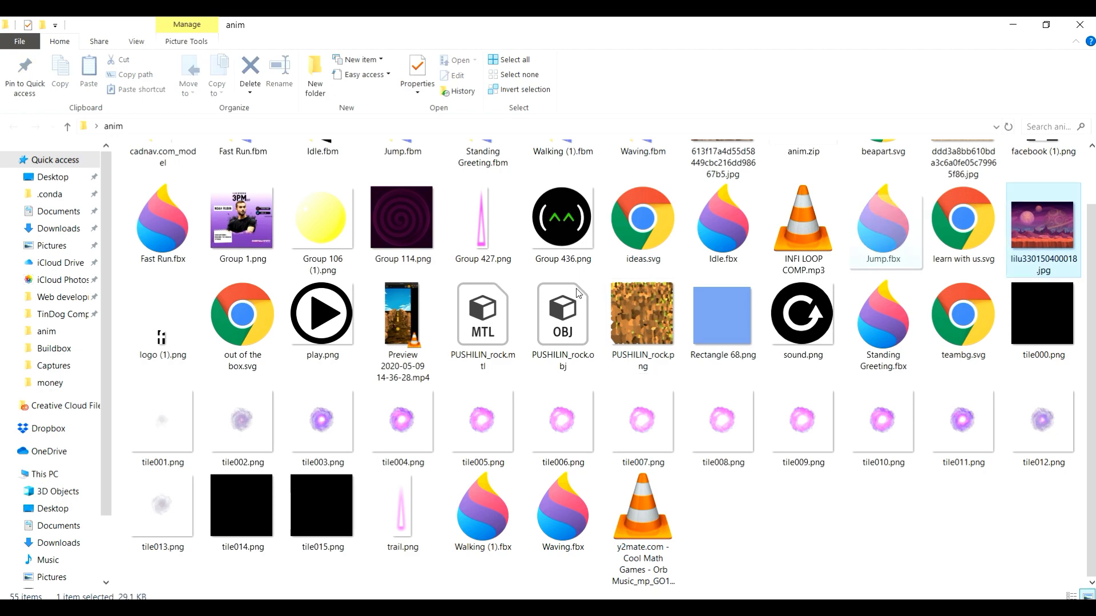
{"action": "left_click_drag", "start_coordinate": [576, 293], "coordinate": [694, 344]}
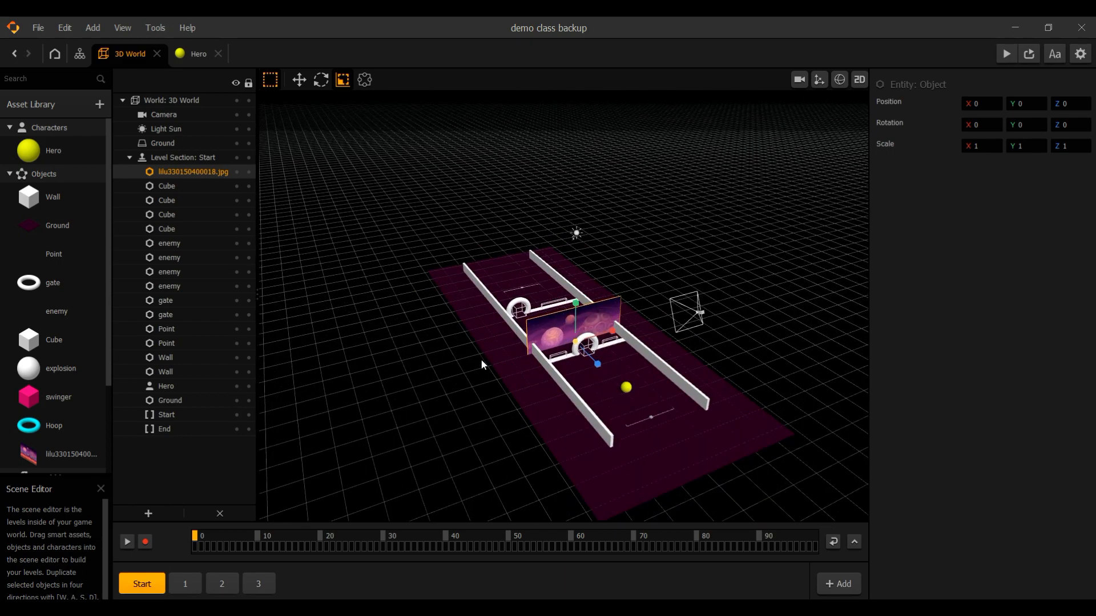
- Make the lilu330150400018.jpg object a child of the Camera in the scene hierarchy
{"action": "scroll", "coordinate": [491, 365], "scroll_direction": "down", "scroll_amount": 3}
{"action": "scroll", "coordinate": [496, 370], "scroll_direction": "up", "scroll_amount": 6}
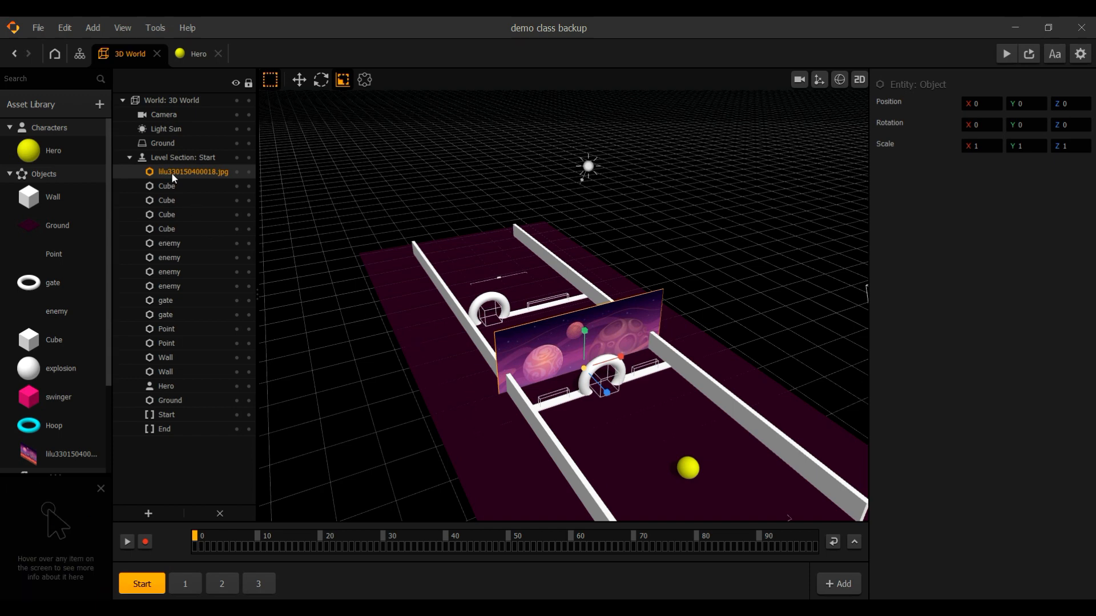
{"action": "left_click_drag", "start_coordinate": [171, 172], "coordinate": [166, 117]}
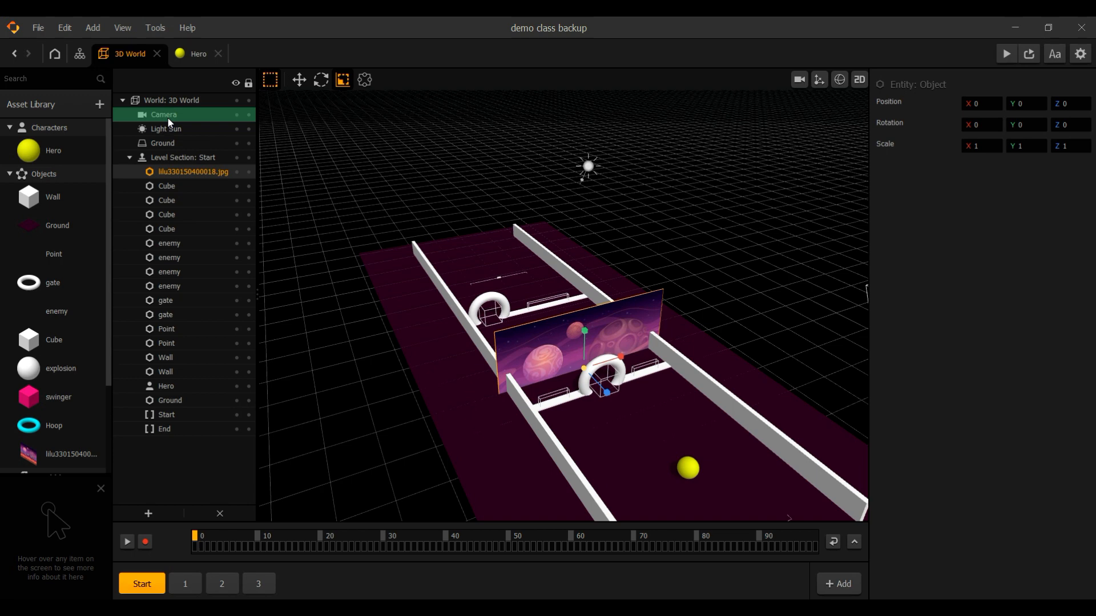
{"action": "left_click_drag", "start_coordinate": [167, 117], "coordinate": [167, 118]}
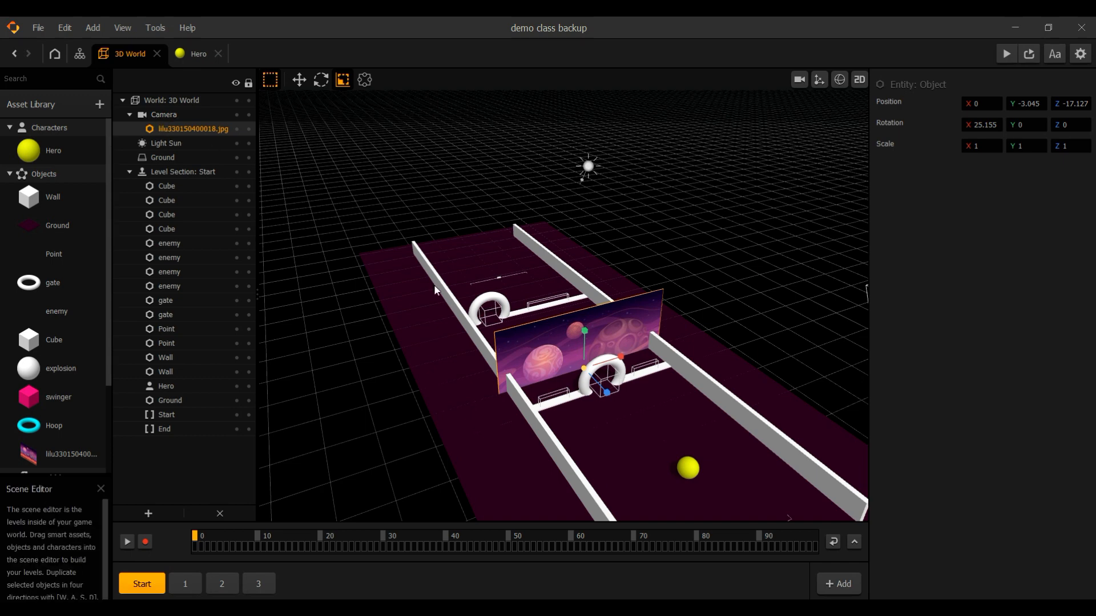
- Move the background image beyond the track's far end, to about Y 16 and Z -57.8, and enlarge it to about 3.15 scale
{"action": "left_click", "coordinate": [299, 80]}
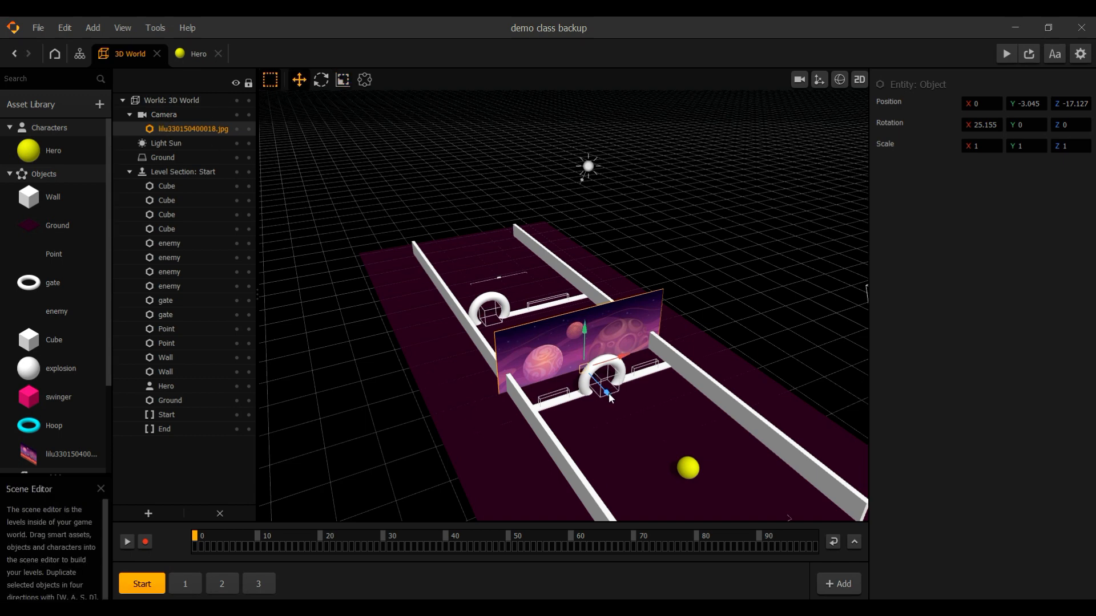
{"action": "left_click_drag", "start_coordinate": [594, 366], "coordinate": [357, 214]}
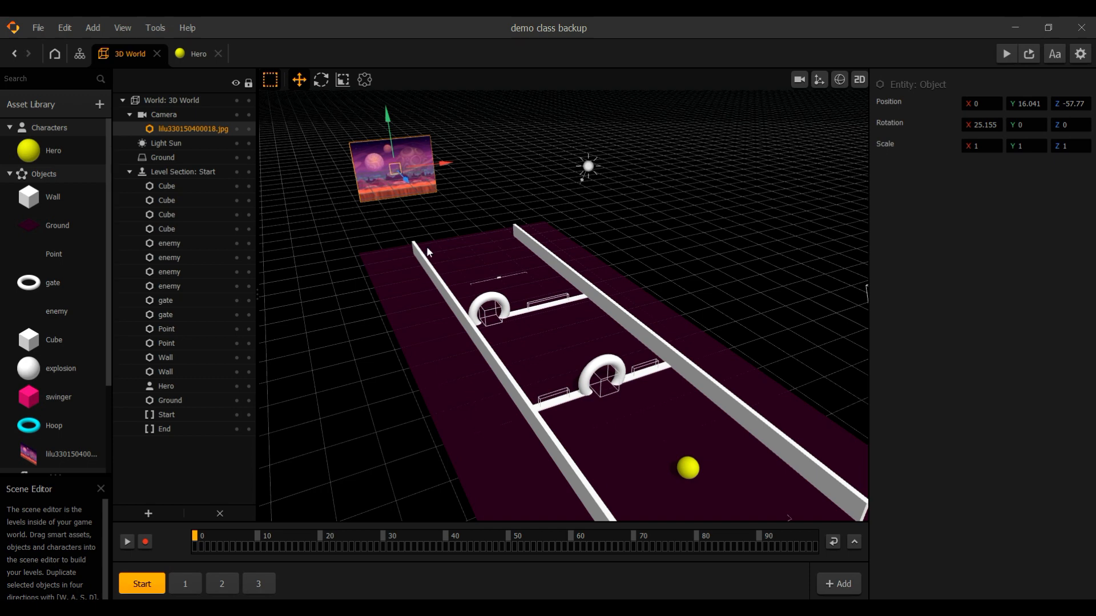
{"action": "left_click", "coordinate": [342, 80]}
{"action": "left_click_drag", "start_coordinate": [396, 174], "coordinate": [546, 43]}
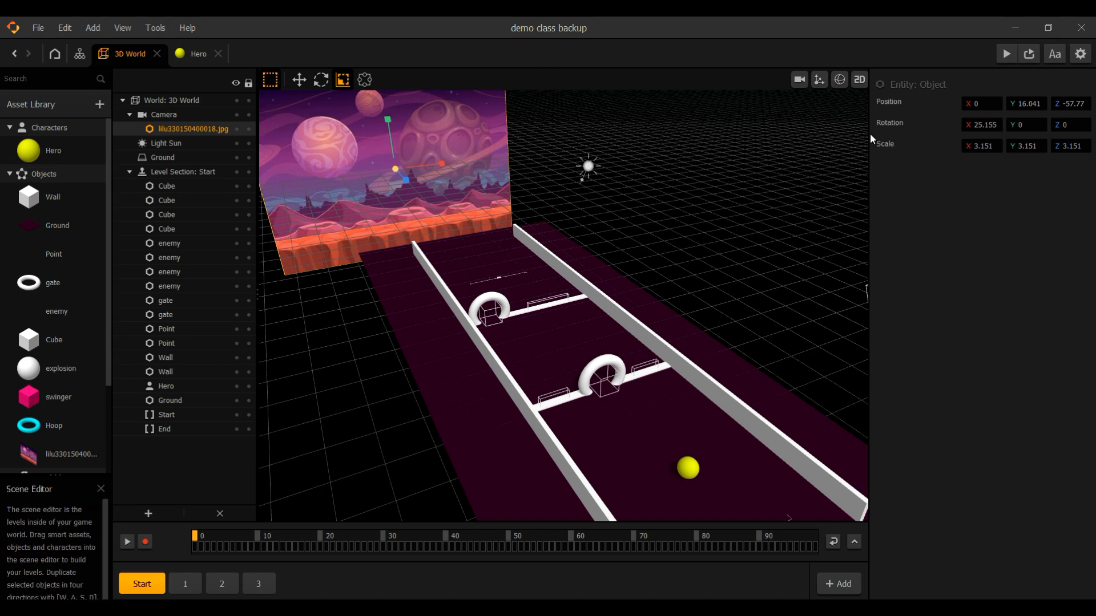
- Set the background image's scale to 7.8 on the X, Y and Z axes
{"action": "left_click", "coordinate": [981, 146]}
{"action": "type", "text": "7."}
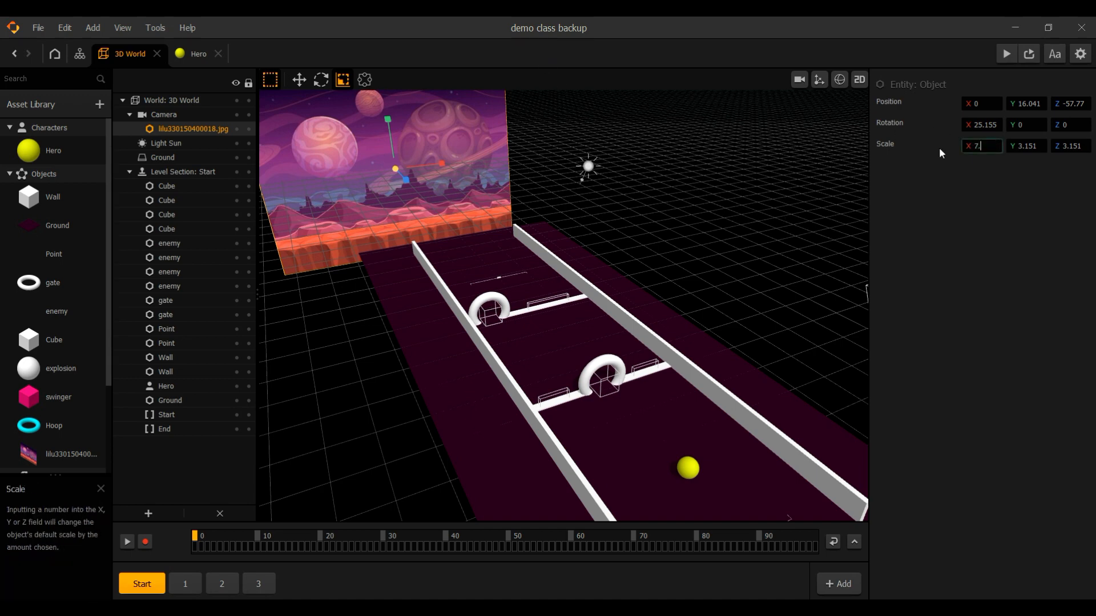
{"action": "type", "text": "8"}
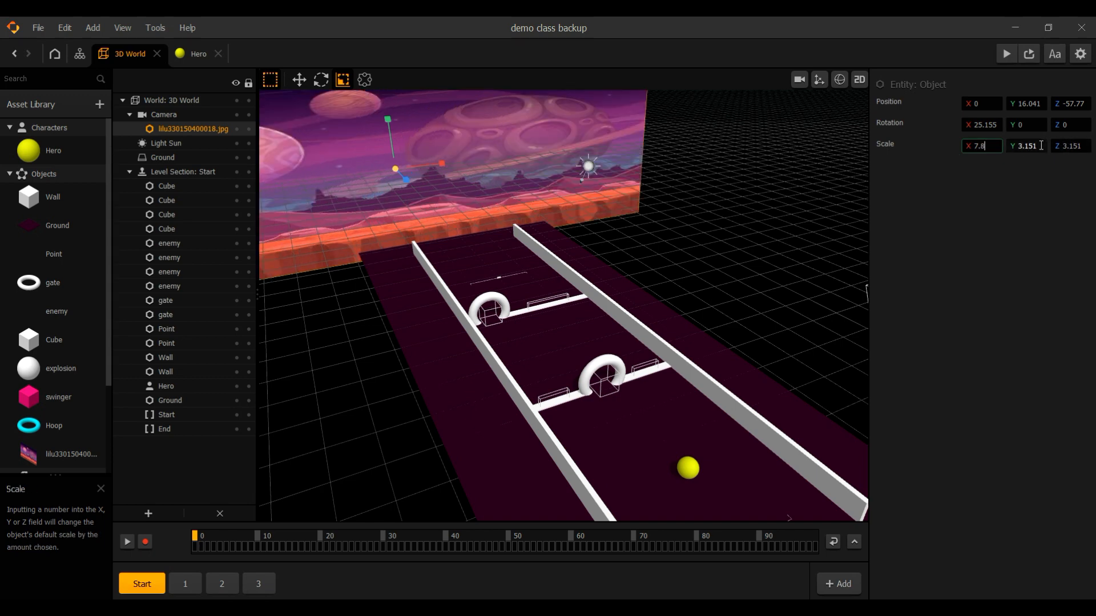
{"action": "key", "text": "Return"}
{"action": "left_click", "coordinate": [1027, 146]}
{"action": "type", "text": "7.8"}
{"action": "left_click", "coordinate": [1051, 146]}
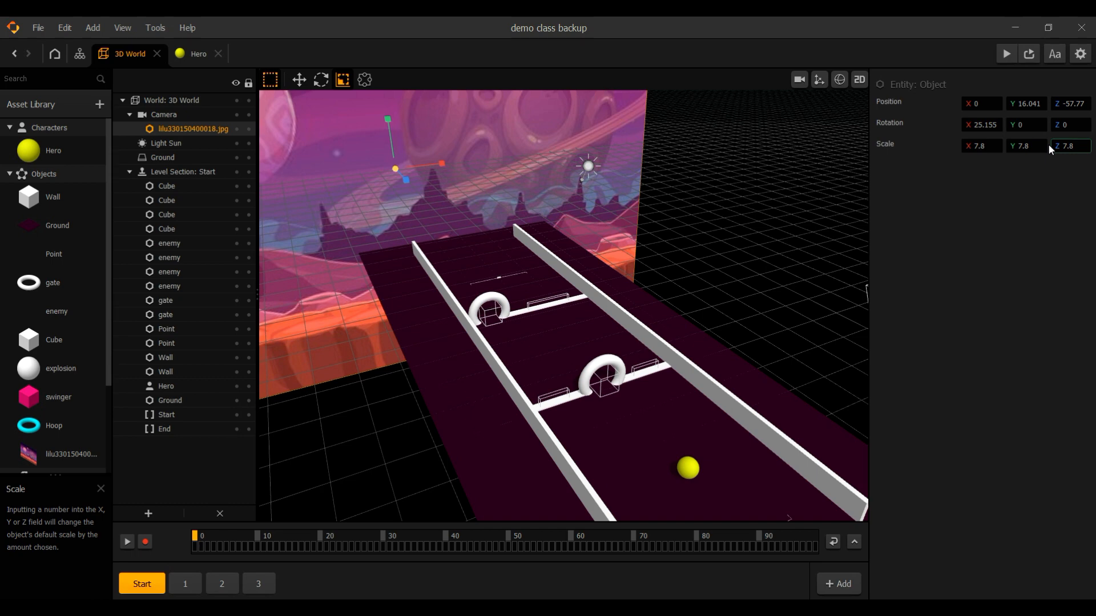
- Reposition the background image to about X 0.87, Y 15.18, Z -49.22 and check it in the game preview
{"action": "scroll", "coordinate": [599, 216], "scroll_direction": "down", "scroll_amount": 5}
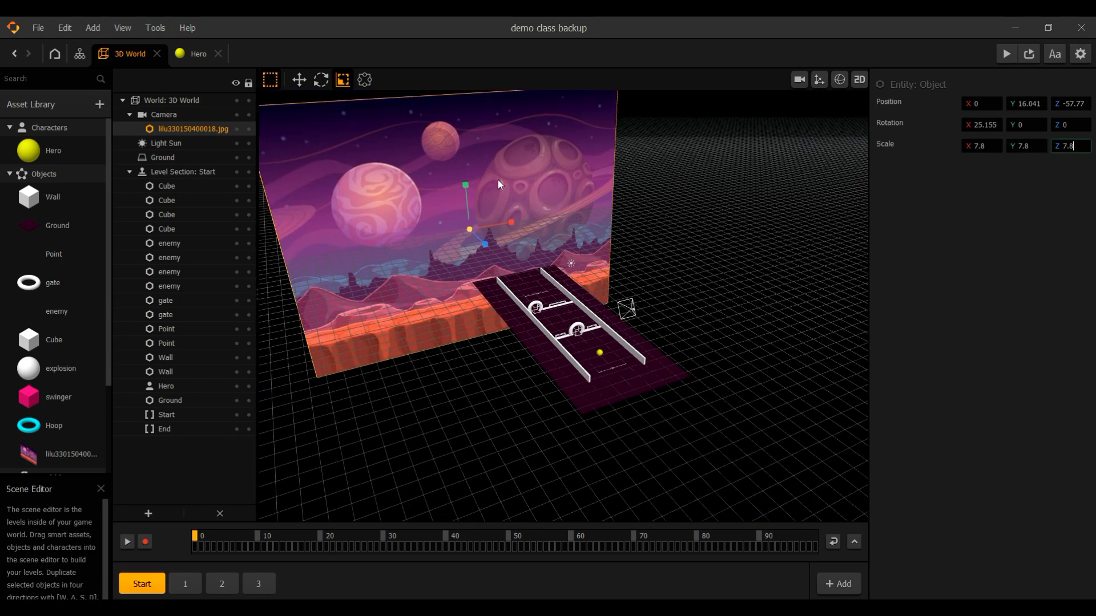
{"action": "left_click", "coordinate": [299, 80]}
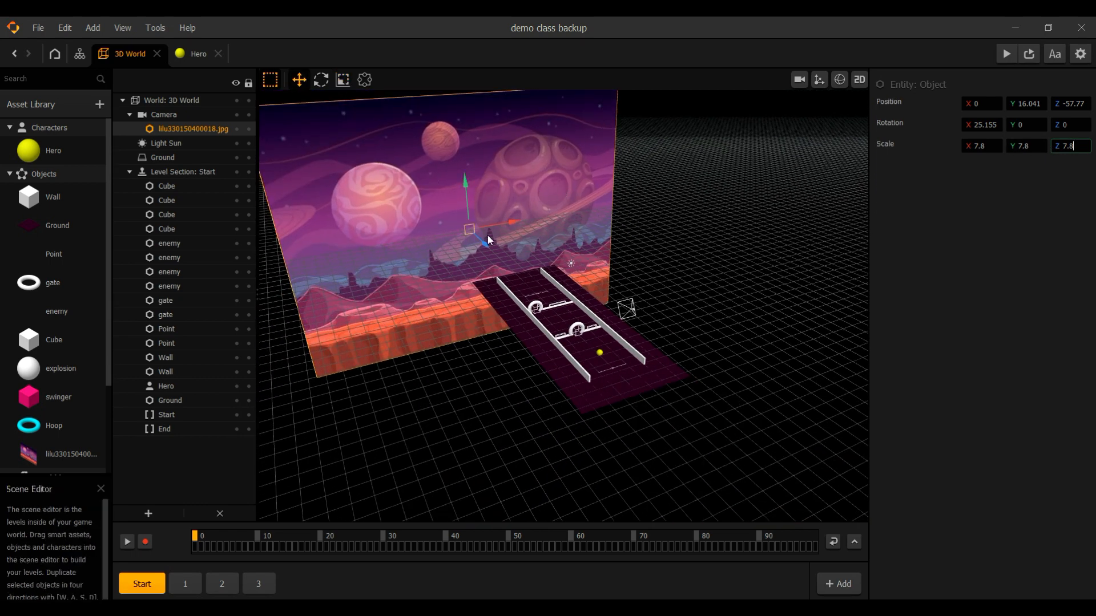
{"action": "left_click_drag", "start_coordinate": [485, 238], "coordinate": [490, 271]}
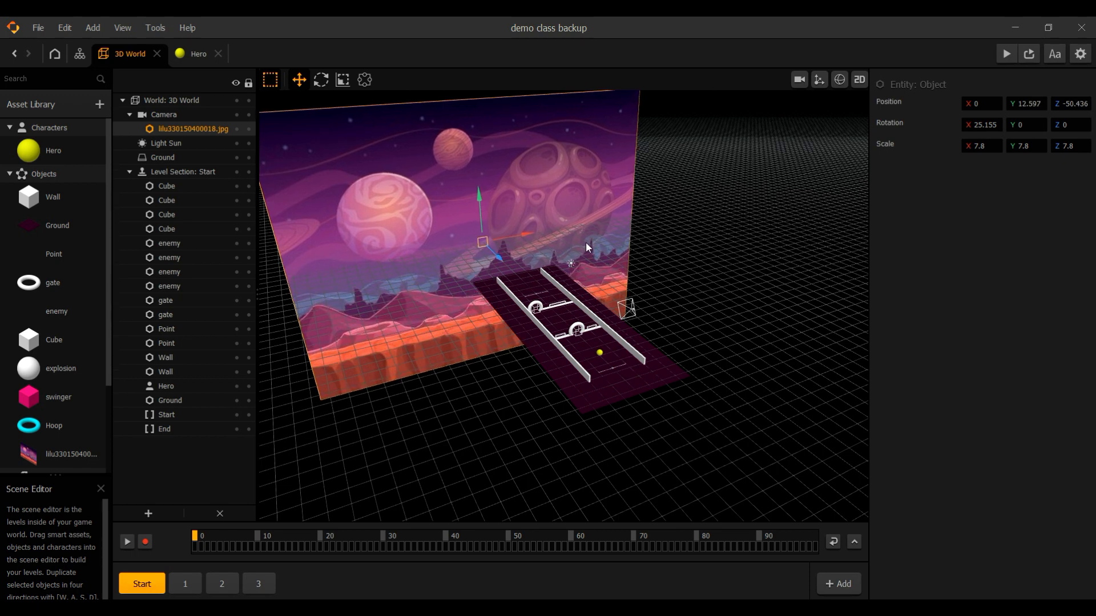
{"action": "mouse_move", "coordinate": [532, 226]}
{"action": "left_mouse_down"}
{"action": "mouse_move", "coordinate": [521, 234]}
{"action": "mouse_move", "coordinate": [536, 231]}
{"action": "left_mouse_up"}
{"action": "mouse_move", "coordinate": [481, 194]}
{"action": "left_mouse_down"}
{"action": "mouse_move", "coordinate": [486, 219]}
{"action": "mouse_move", "coordinate": [481, 112]}
{"action": "mouse_move", "coordinate": [486, 183]}
{"action": "left_mouse_up"}
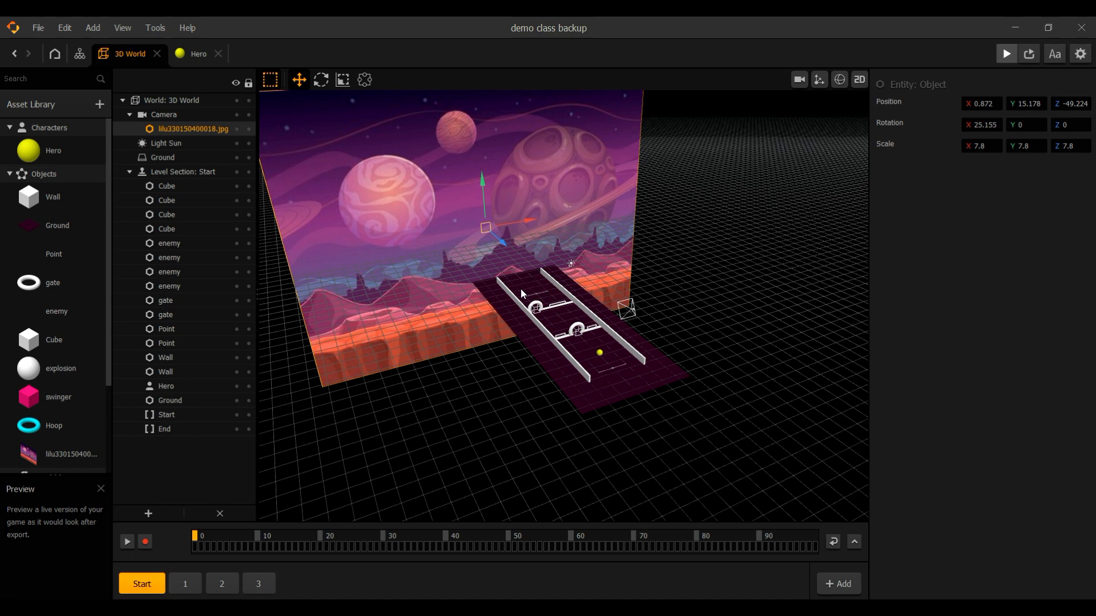
{"action": "left_click", "coordinate": [422, 32]}
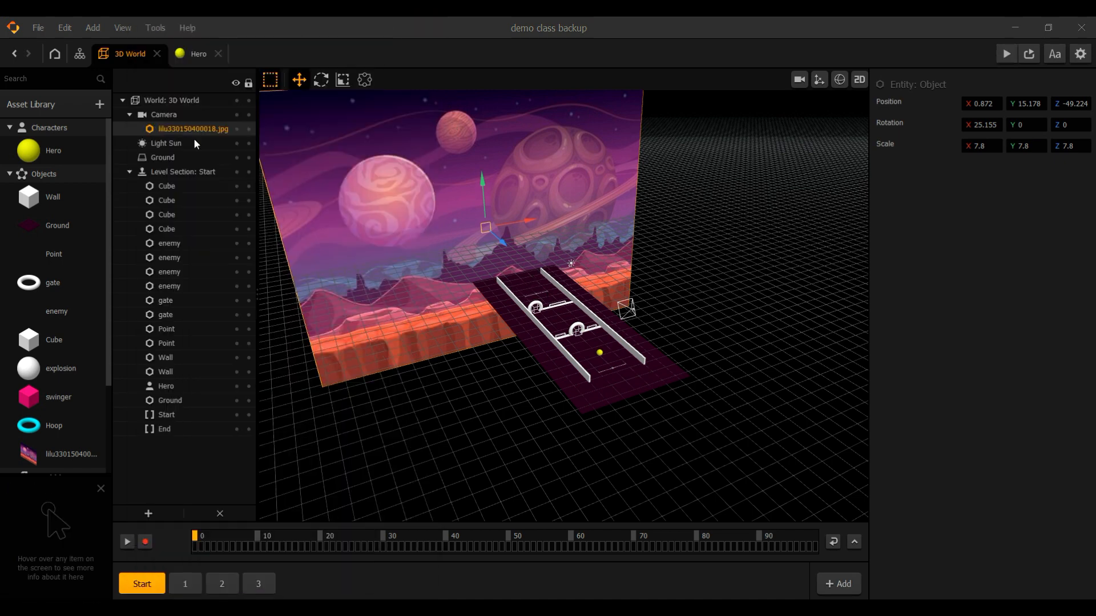
- Remove the music track from the UI Screen node in the mind map and return to the 3D World scene
{"action": "left_click", "coordinate": [79, 53]}
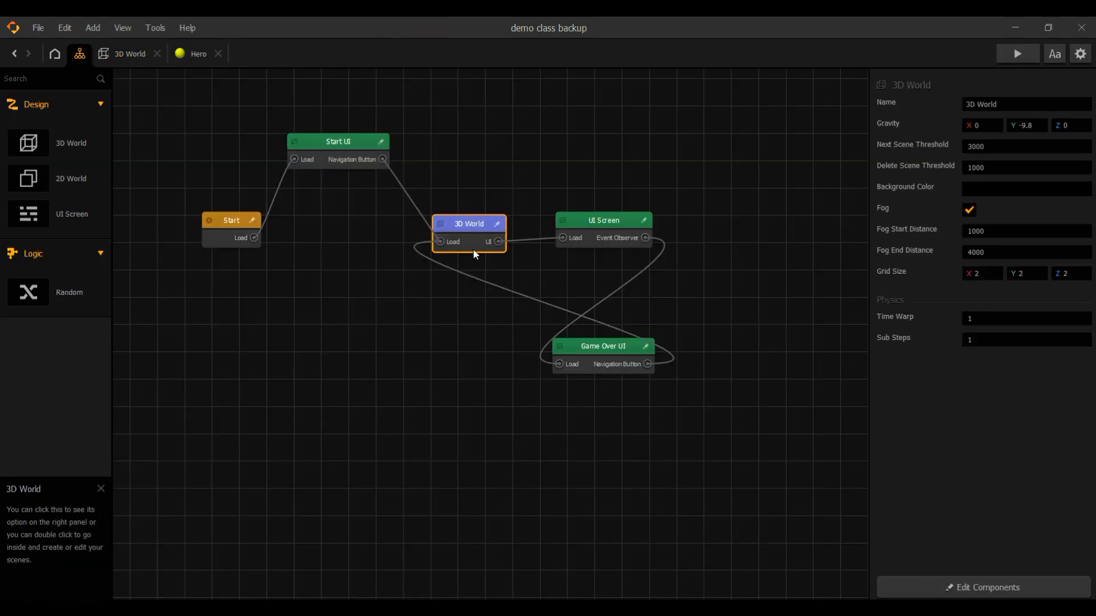
{"action": "left_click", "coordinate": [601, 228]}
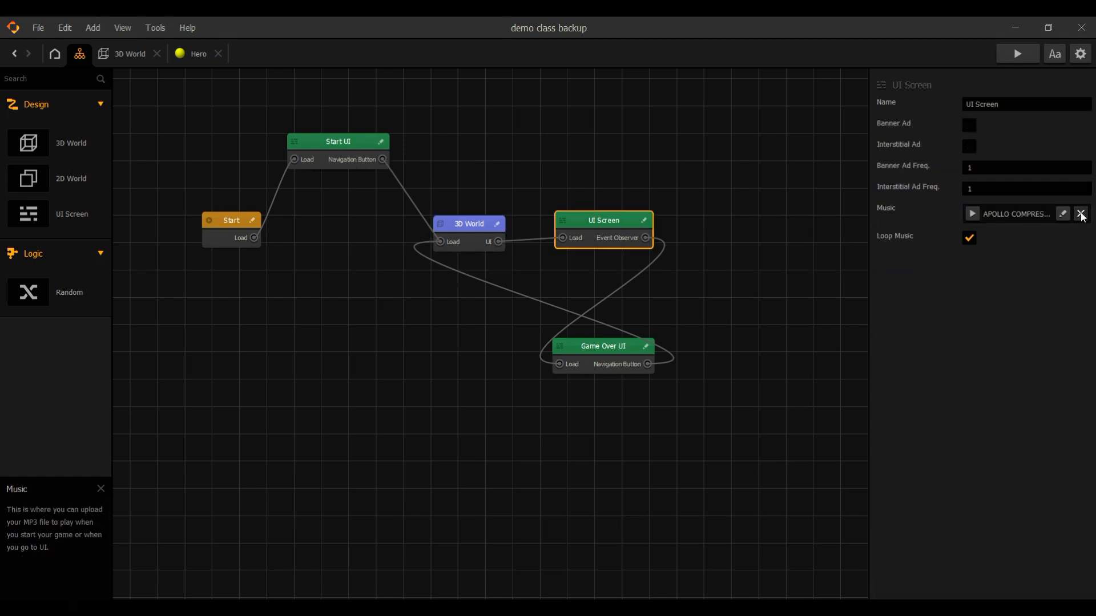
{"action": "left_click", "coordinate": [1080, 213]}
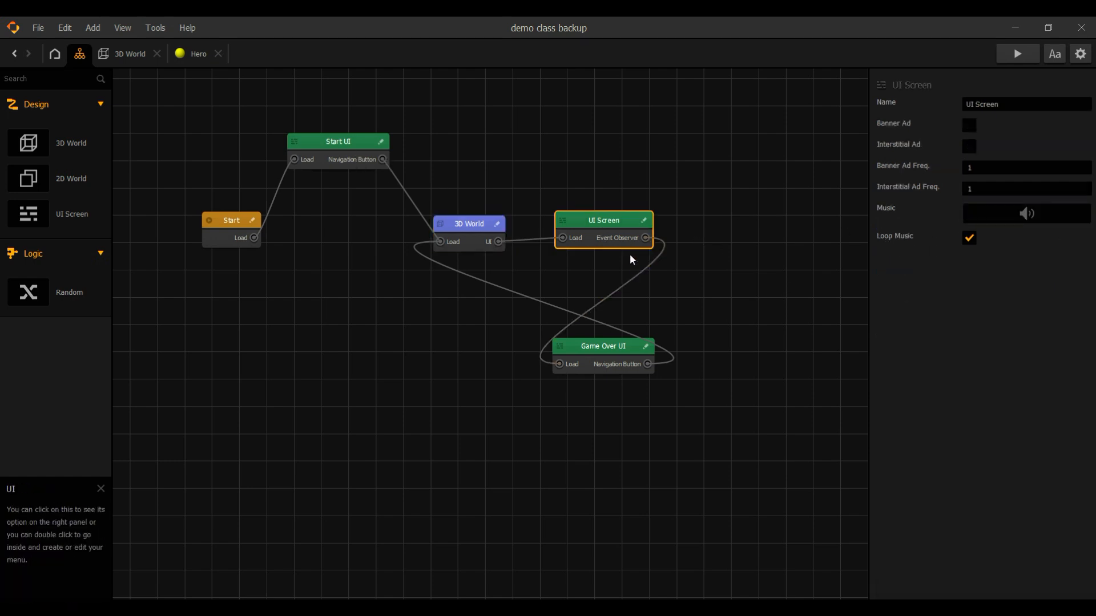
{"action": "double_click", "coordinate": [485, 227]}
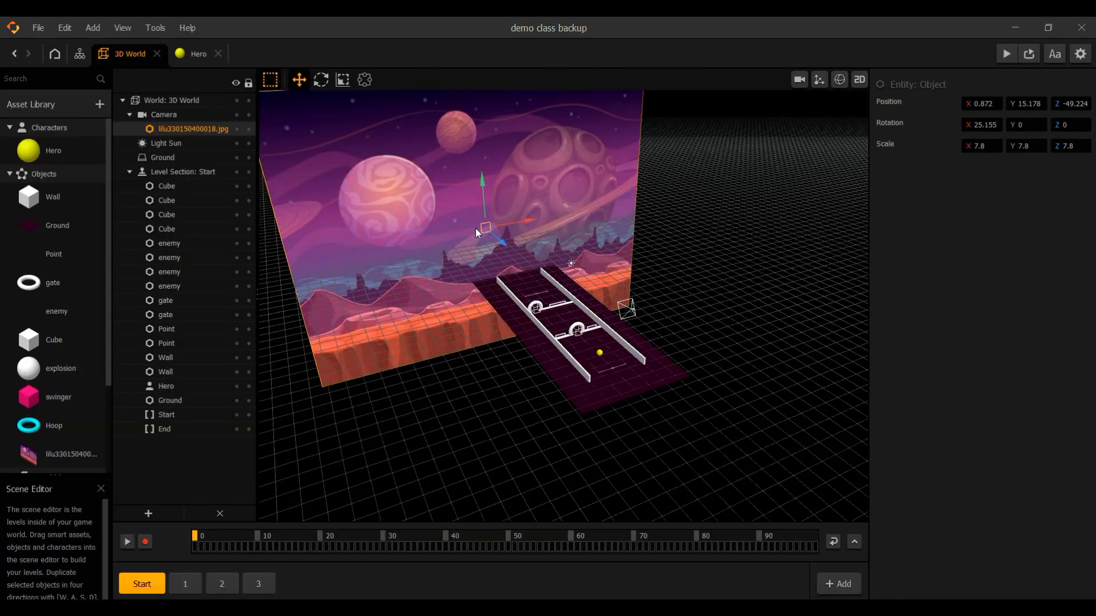
- Play-test the game in the preview to check the space background during a run, and close the preview
{"action": "left_click", "coordinate": [1002, 56]}
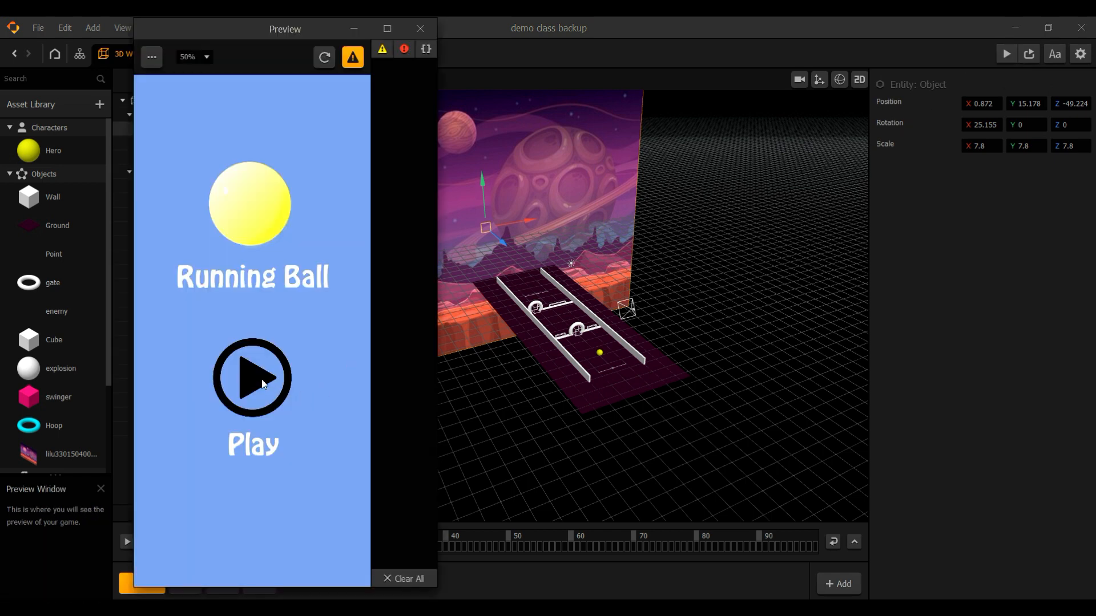
{"action": "left_click", "coordinate": [263, 384]}
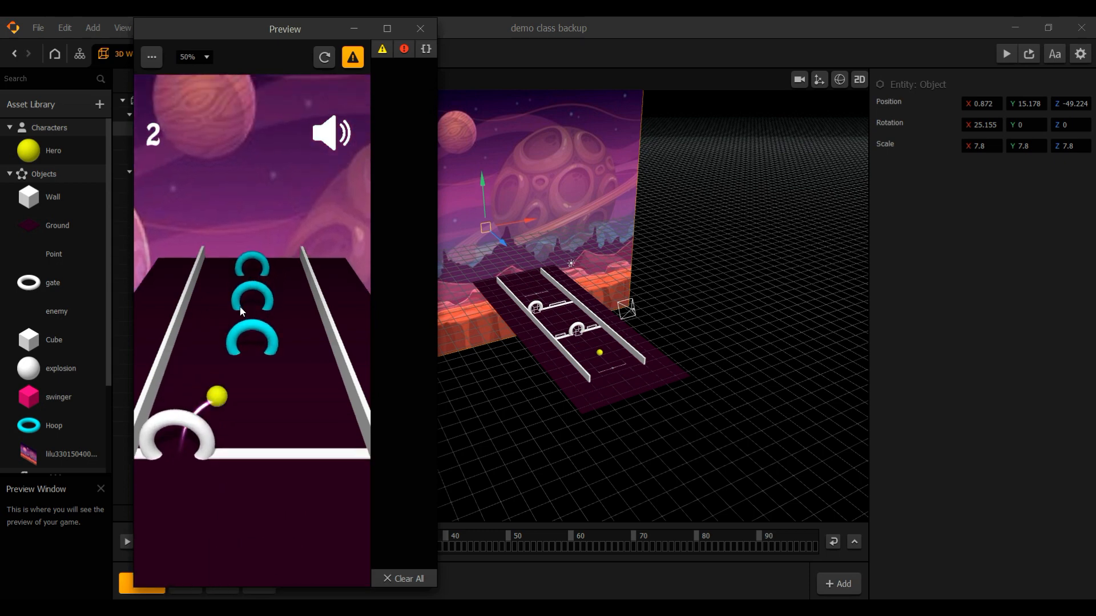
{"action": "left_click", "coordinate": [421, 29]}
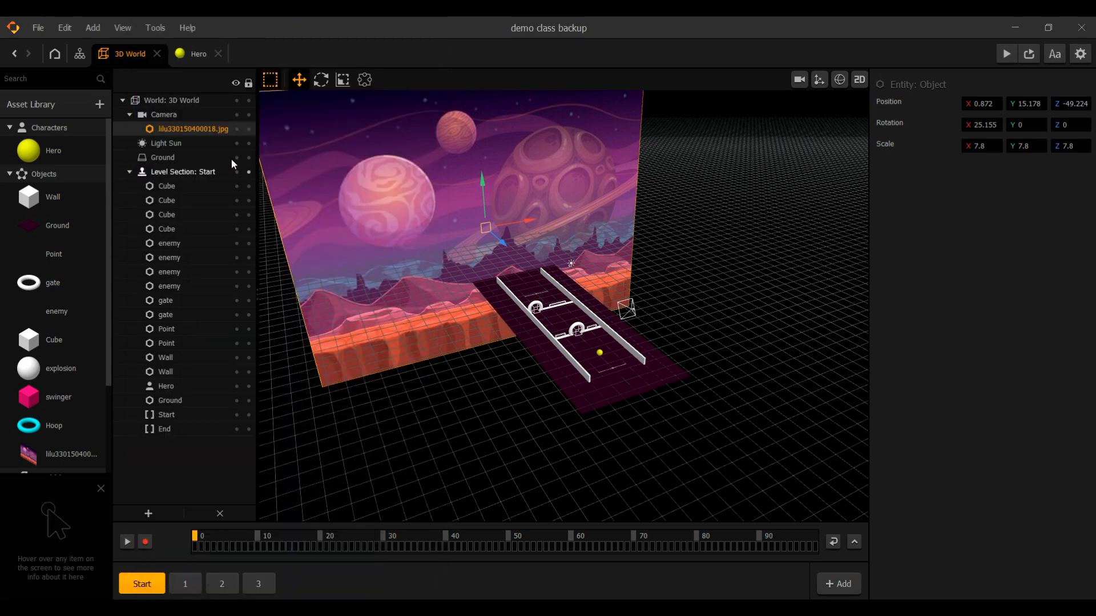
- Set the physics of the lilu330150400018.jpg object asset to None
{"action": "left_click", "coordinate": [58, 459]}
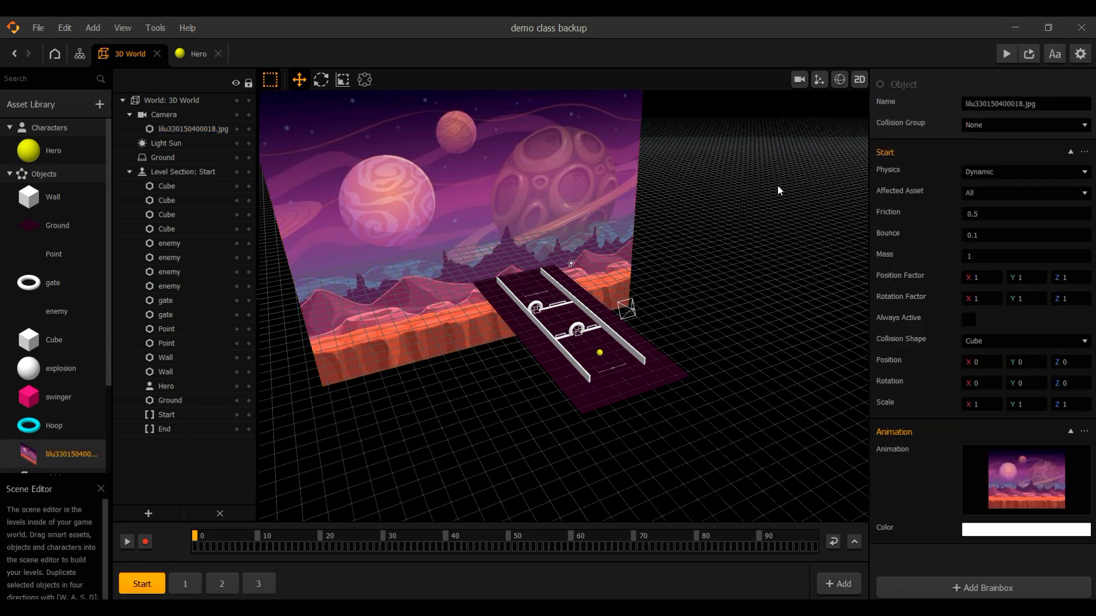
{"action": "left_click", "coordinate": [995, 174]}
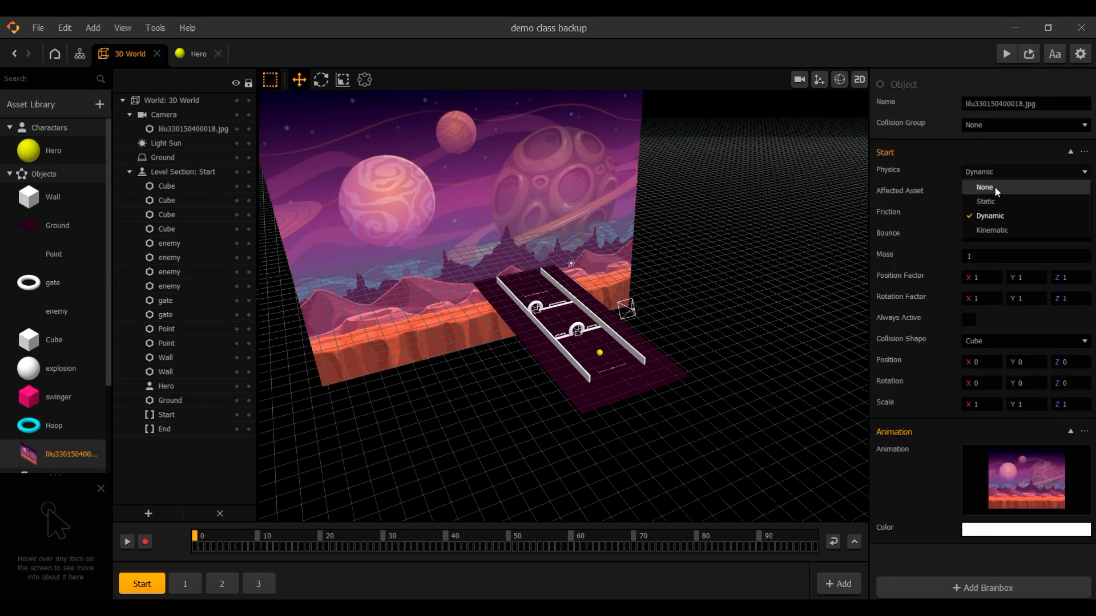
{"action": "left_click", "coordinate": [994, 186]}
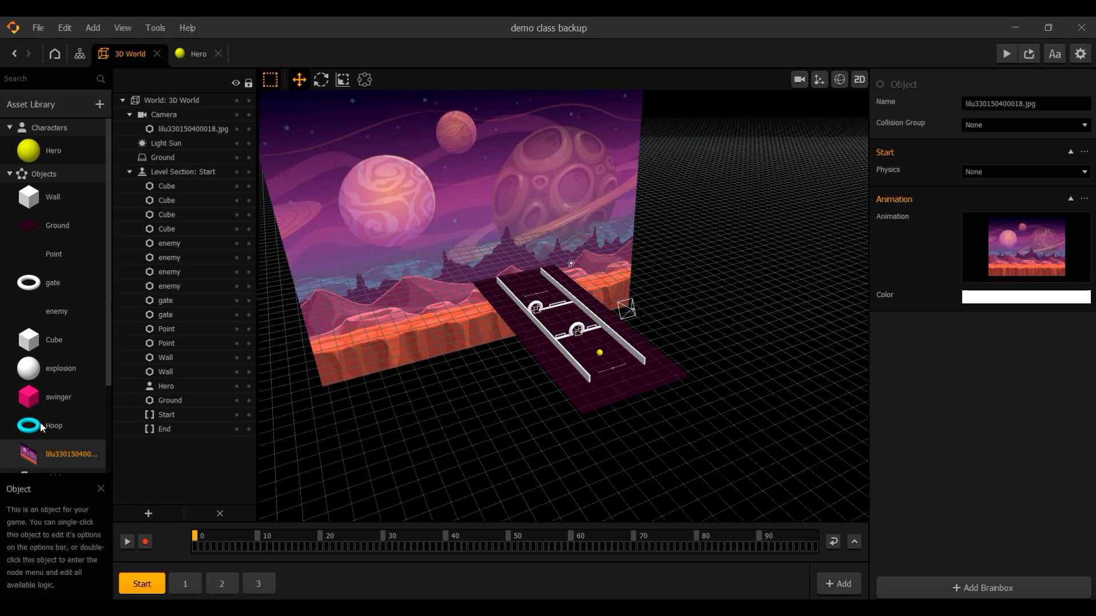
{"action": "scroll", "coordinate": [53, 380], "scroll_direction": "down", "scroll_amount": 2}
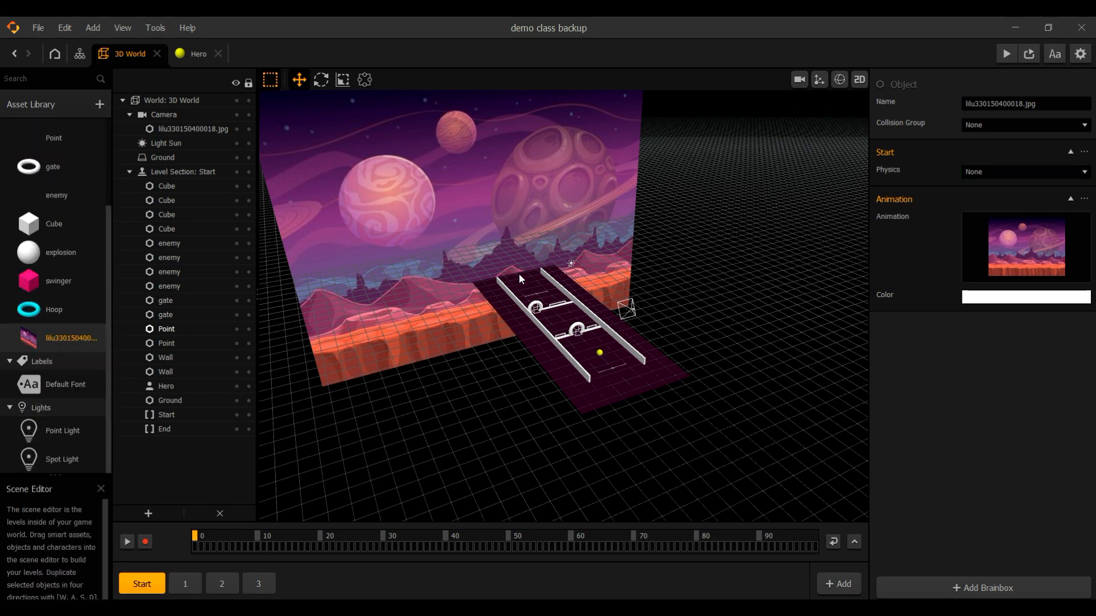
- Play a round in the game preview until the replay screen to check the background without physics, and close it
{"action": "mouse_move", "coordinate": [1032, 235]}
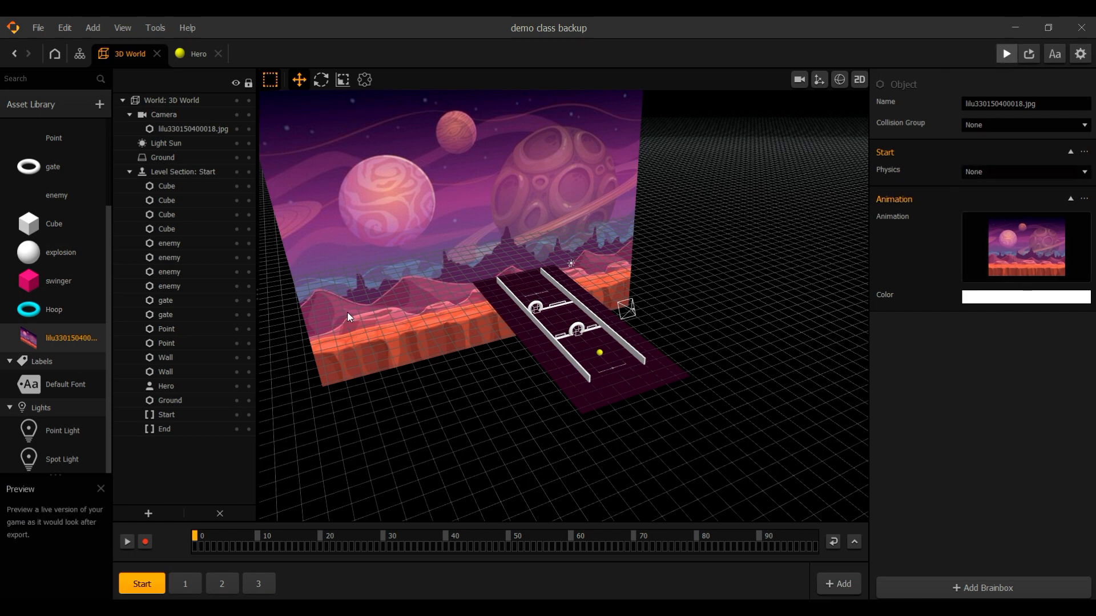
{"action": "left_click", "coordinate": [259, 371]}
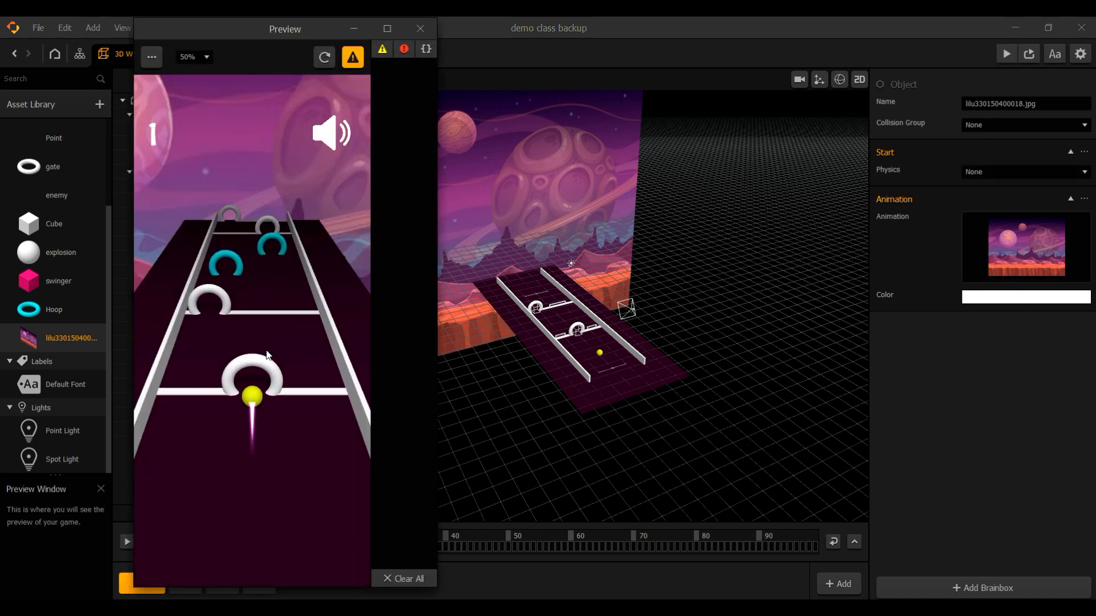
{"action": "left_click_drag", "start_coordinate": [190, 328], "coordinate": [317, 335]}
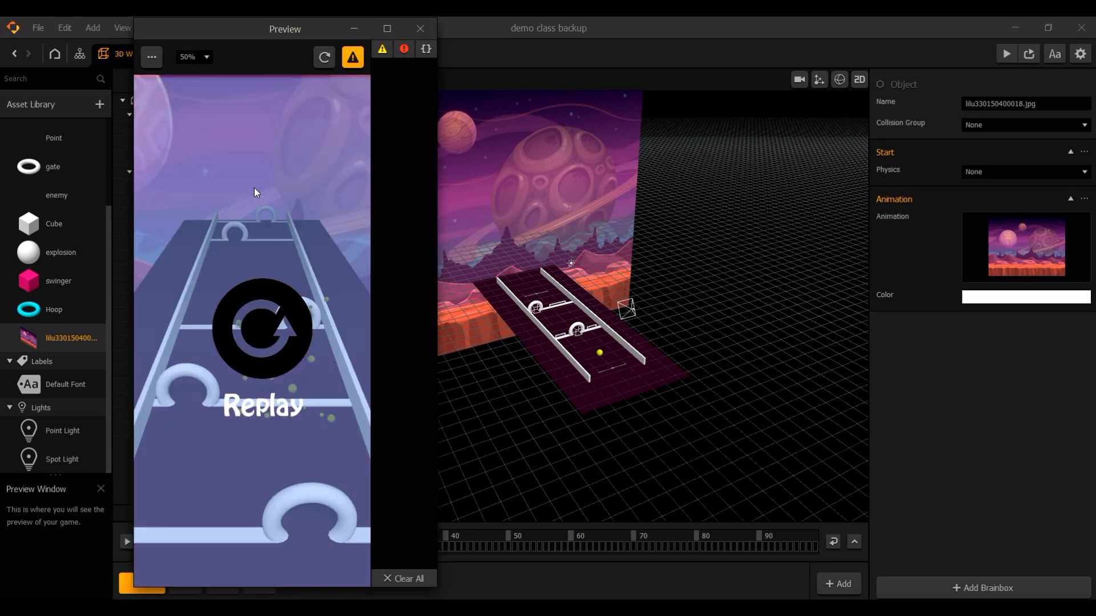
{"action": "left_click", "coordinate": [424, 31]}
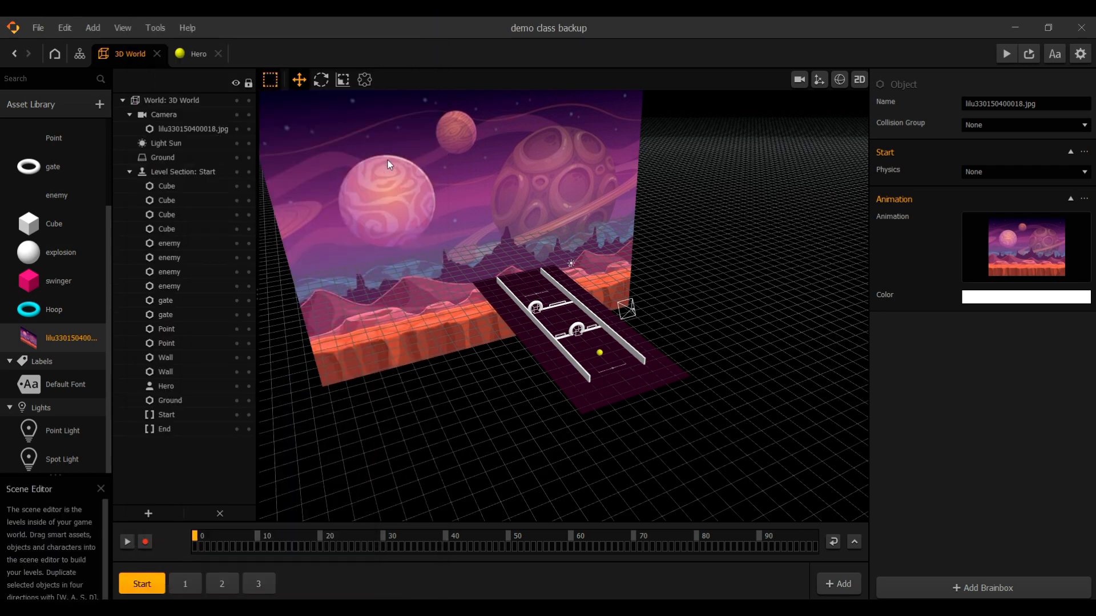
- Delete the semi-transparent blue full-screen image from the Game Over UI screen
{"action": "left_click", "coordinate": [80, 54]}
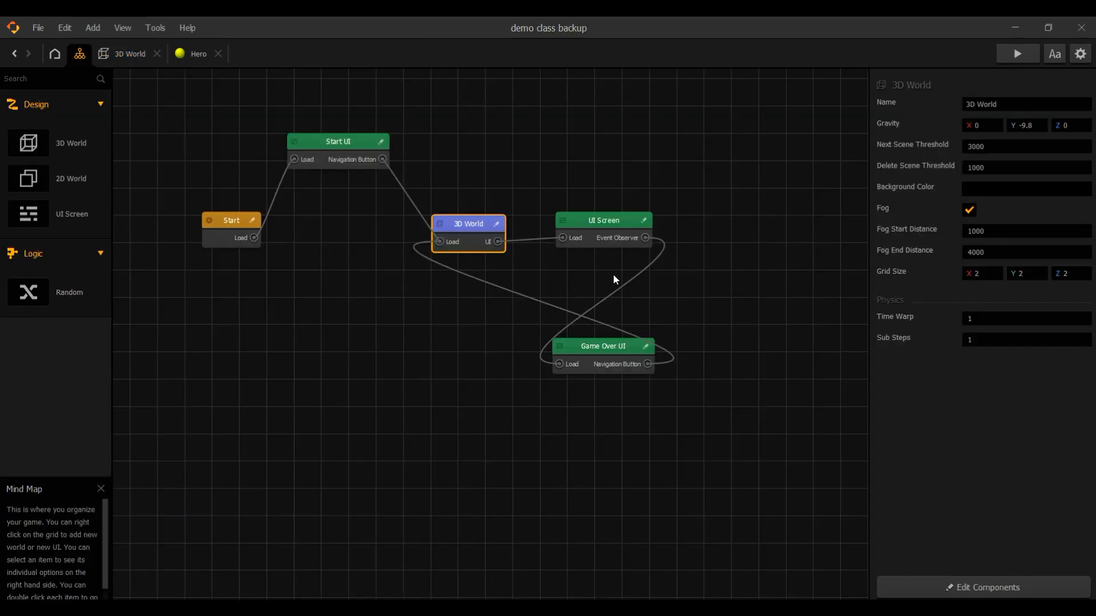
{"action": "double_click", "coordinate": [594, 226]}
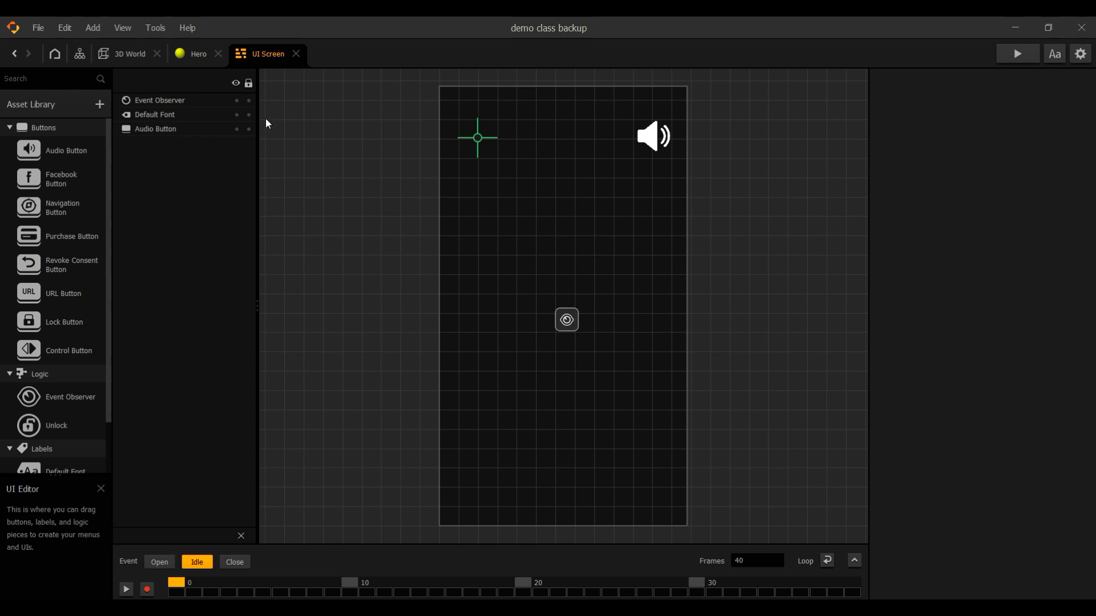
{"action": "left_click", "coordinate": [80, 56]}
{"action": "double_click", "coordinate": [610, 354]}
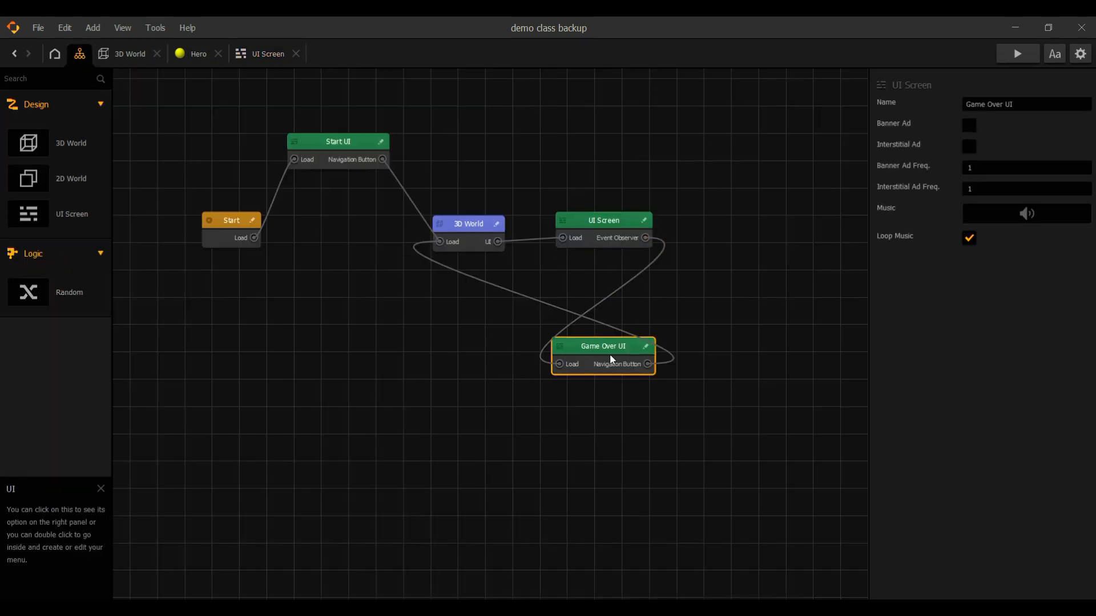
{"action": "left_click", "coordinate": [552, 204]}
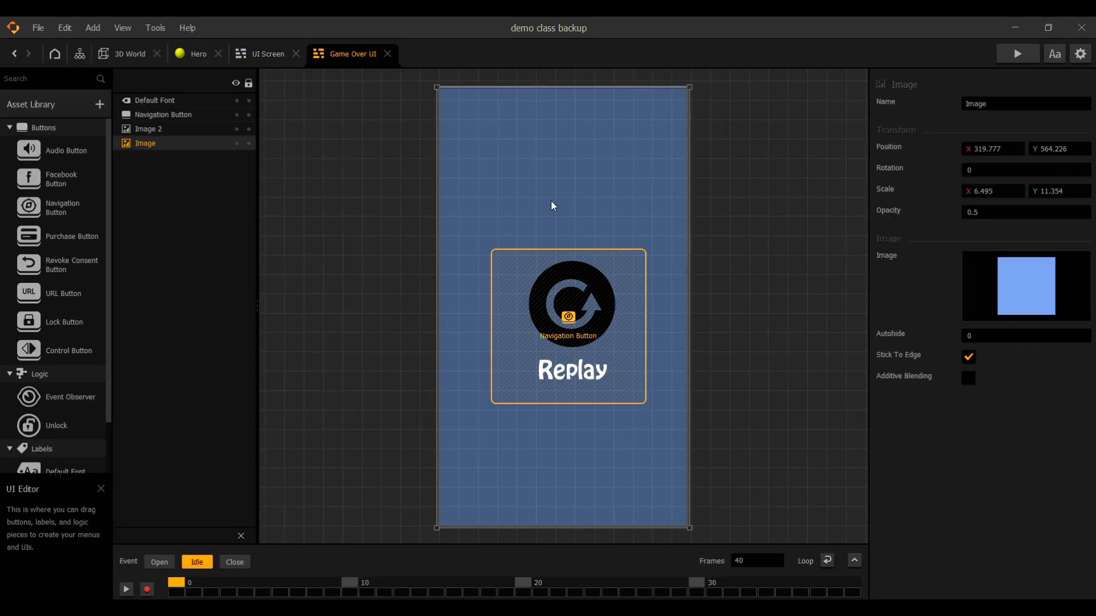
{"action": "key", "text": "Delete"}
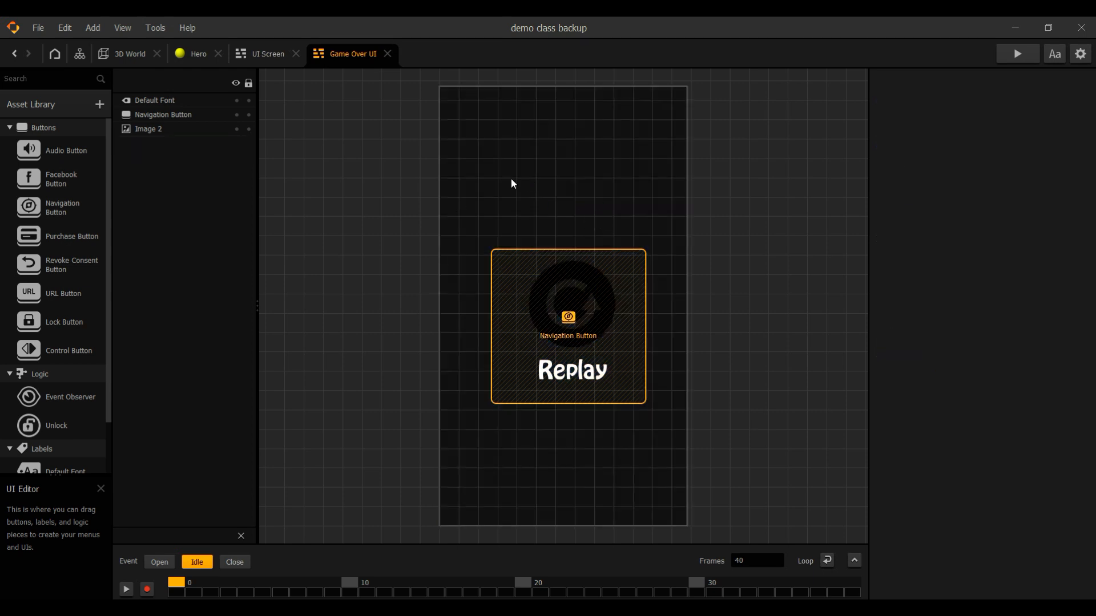
- Play-test the game from the 3D World scene up to the replay screen and place the preview window beside the background image
{"action": "left_click", "coordinate": [124, 59]}
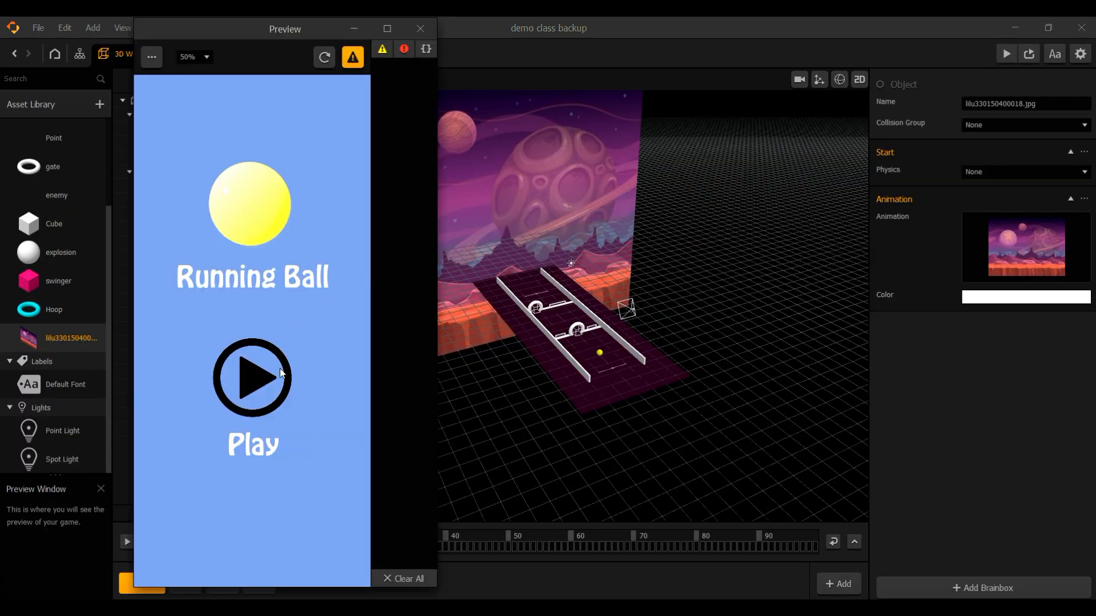
{"action": "left_click", "coordinate": [283, 372]}
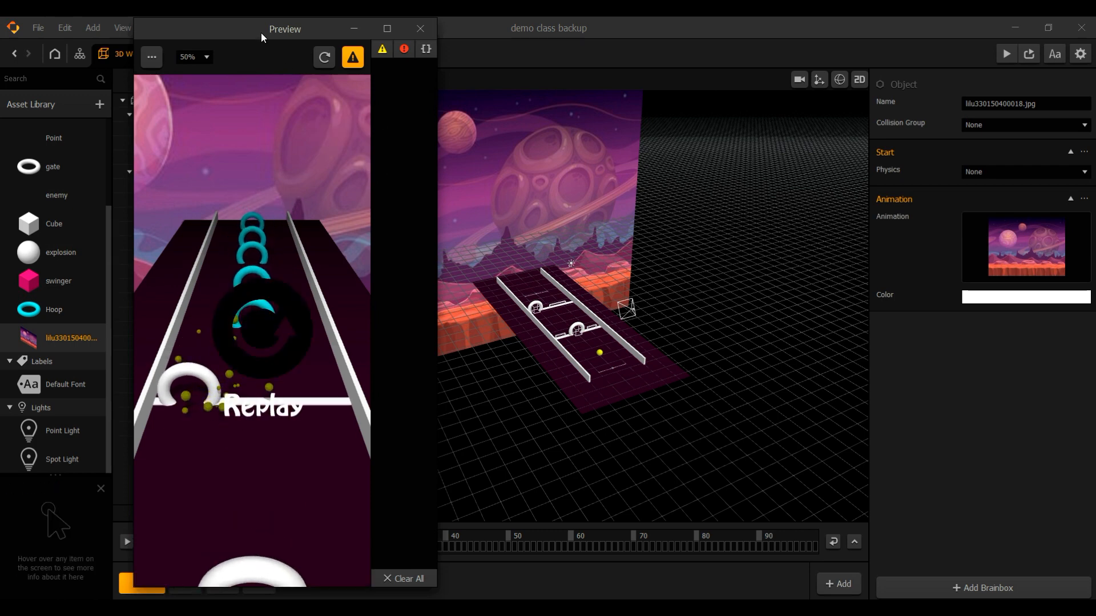
{"action": "left_click_drag", "start_coordinate": [259, 23], "coordinate": [169, 86]}
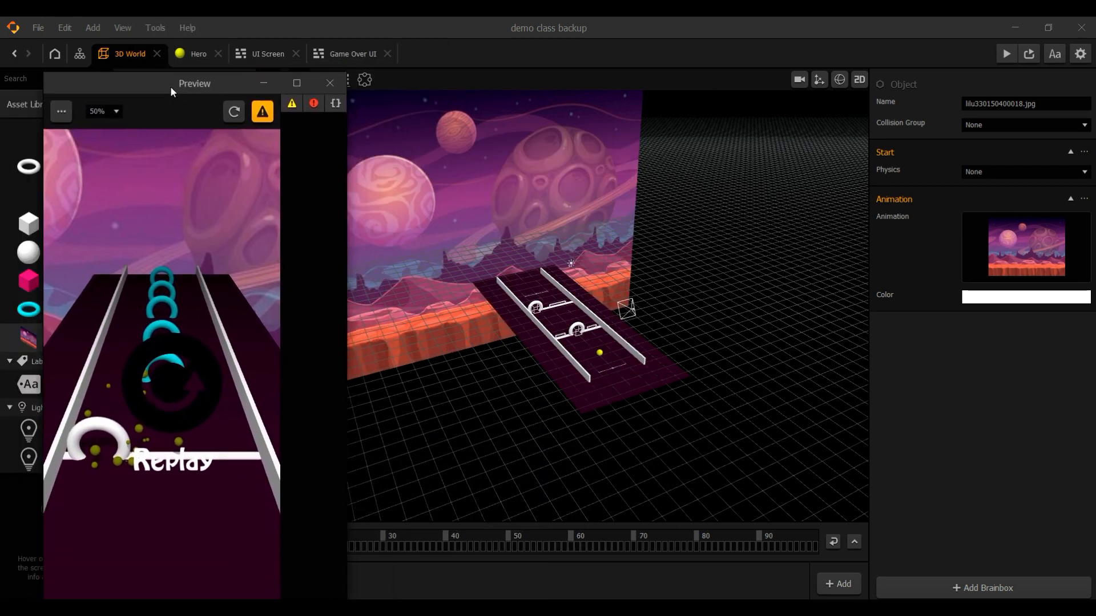
{"action": "scroll", "coordinate": [710, 217], "scroll_direction": "down", "scroll_amount": 2}
{"action": "scroll", "coordinate": [717, 236], "scroll_direction": "down", "scroll_amount": 2}
{"action": "middle_click_drag", "start_coordinate": [717, 236], "coordinate": [678, 231]}
{"action": "left_click_drag", "start_coordinate": [187, 88], "coordinate": [200, 119]}
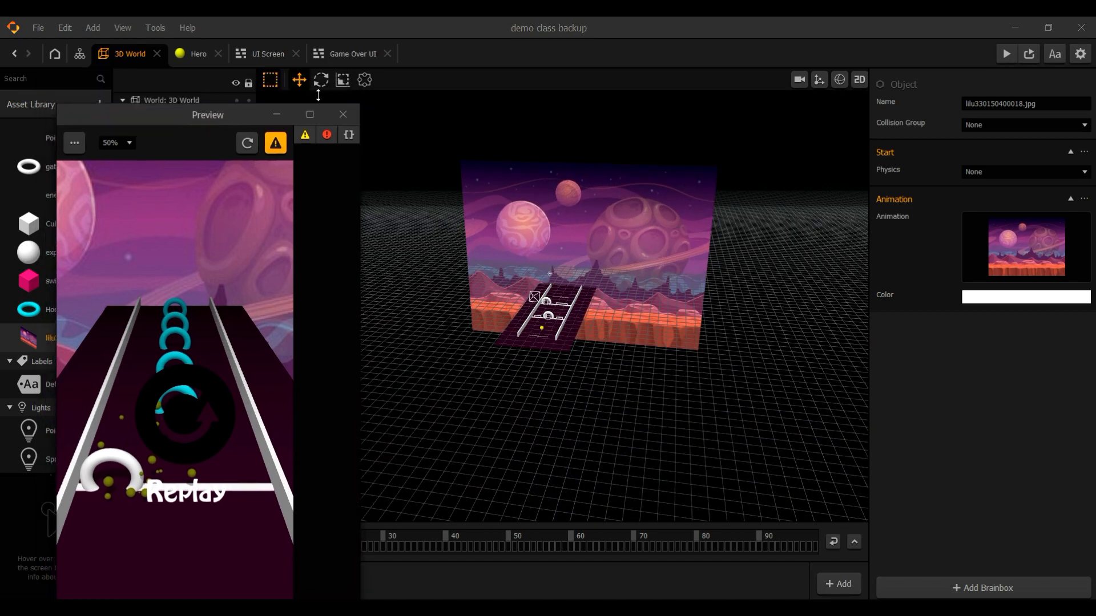
{"action": "middle_click_drag", "start_coordinate": [496, 297], "coordinate": [528, 328]}
{"action": "scroll", "coordinate": [520, 322], "scroll_direction": "up", "scroll_amount": 3}
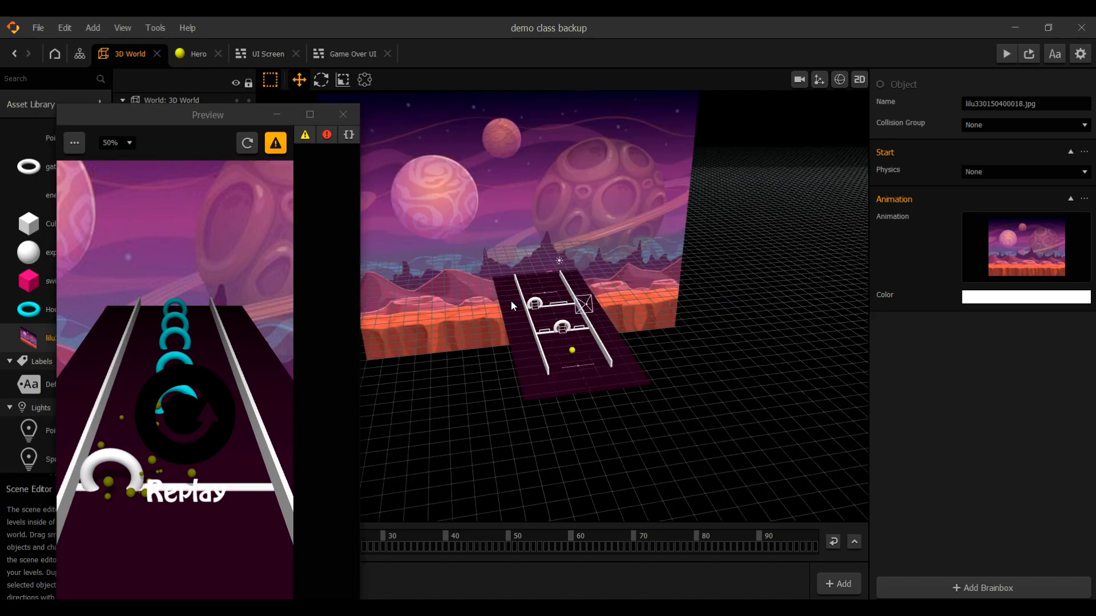
{"action": "middle_click_drag", "start_coordinate": [490, 262], "coordinate": [552, 245]}
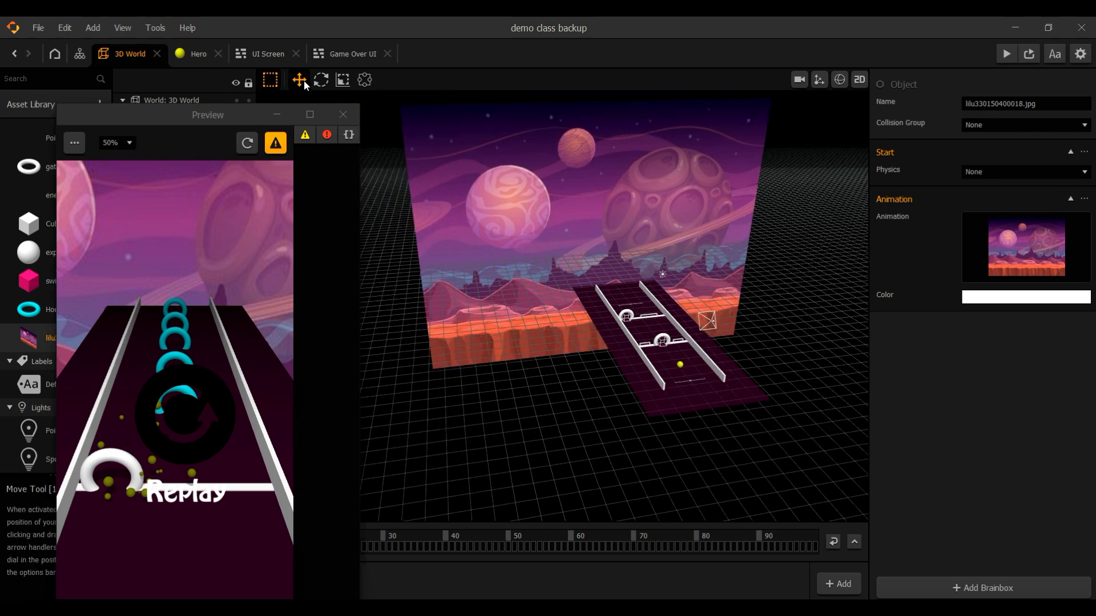
- Reposition the background image under the Camera to about X 0.58, Y 16.06, Z -71.41, checking its framing in the live preview
{"action": "left_click", "coordinate": [624, 228]}
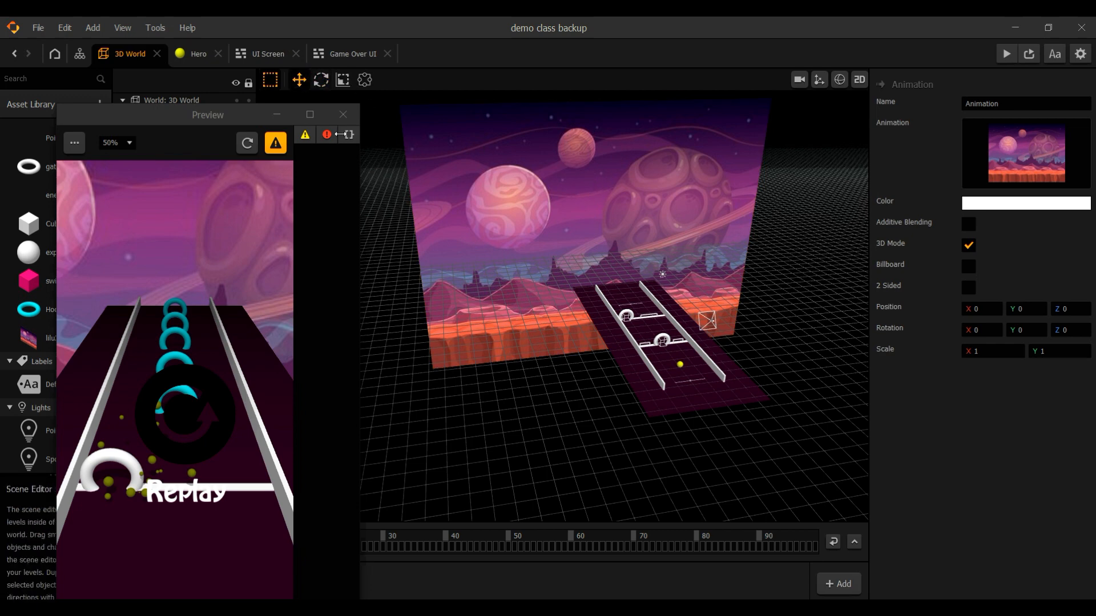
{"action": "left_click_drag", "start_coordinate": [206, 122], "coordinate": [382, 181]}
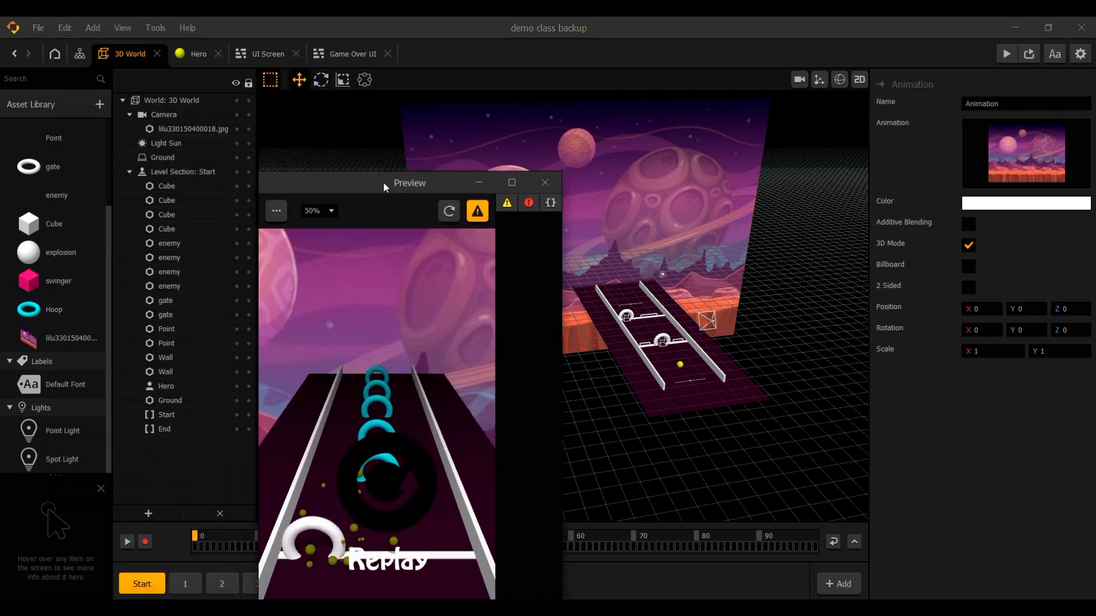
{"action": "left_click", "coordinate": [197, 129]}
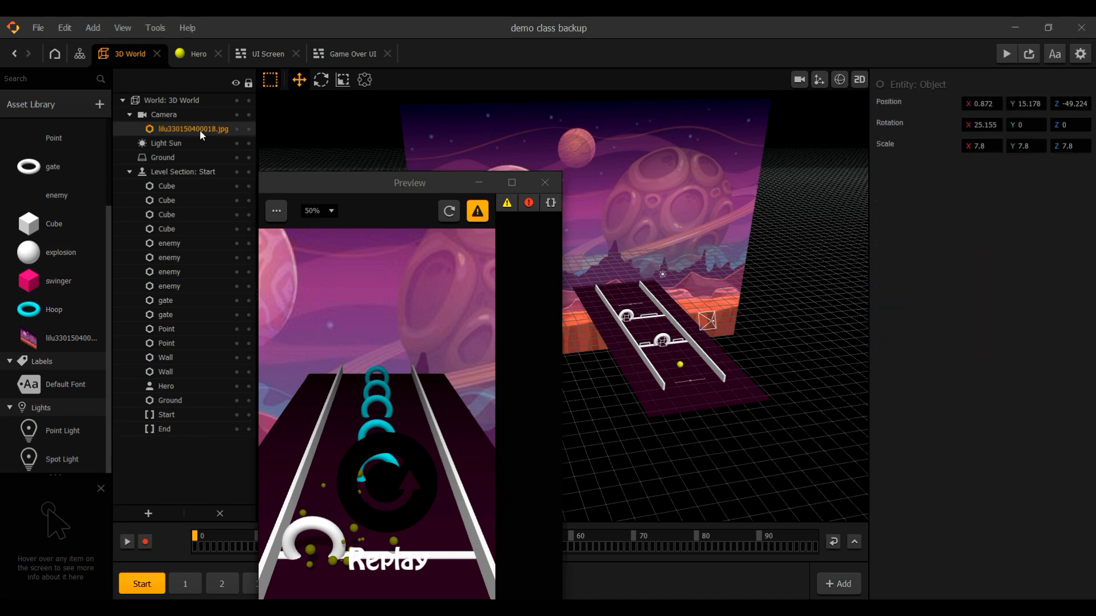
{"action": "left_click_drag", "start_coordinate": [335, 181], "coordinate": [163, 100]}
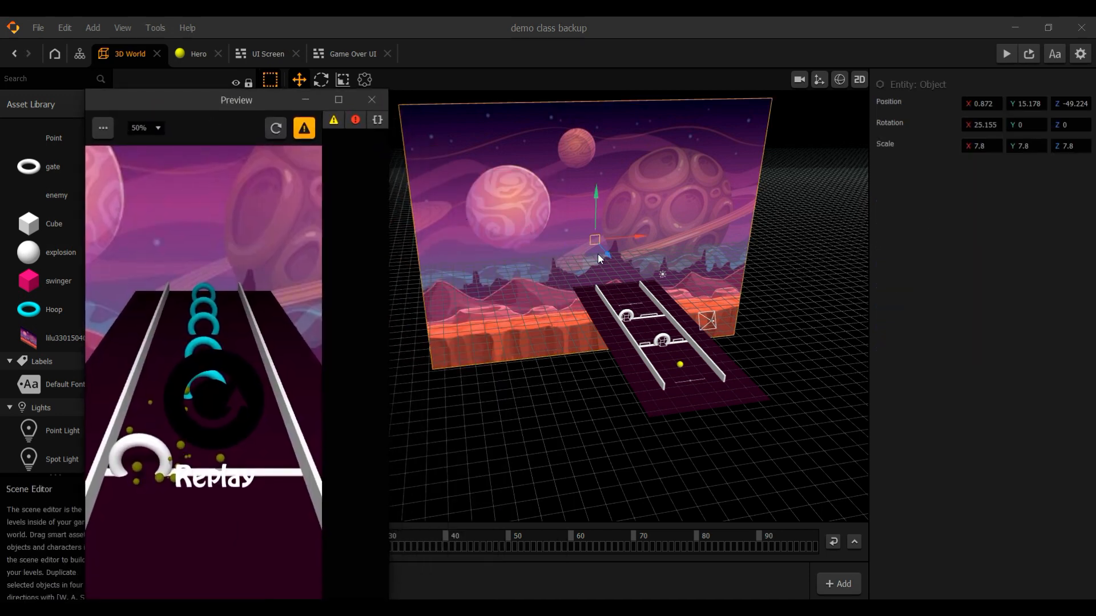
{"action": "left_click_drag", "start_coordinate": [608, 255], "coordinate": [564, 228]}
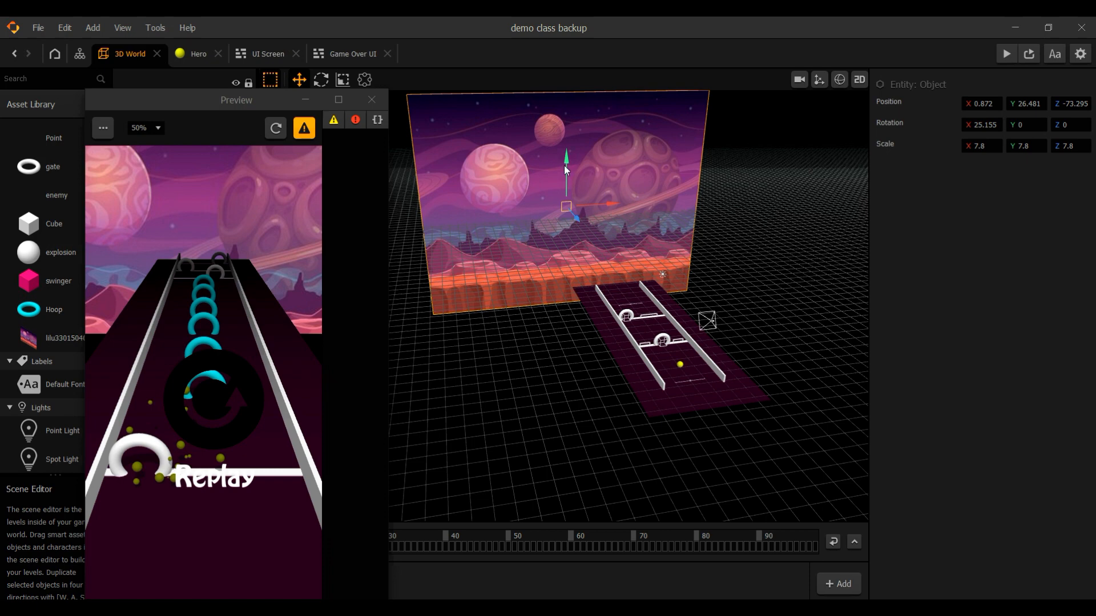
{"action": "left_click_drag", "start_coordinate": [565, 165], "coordinate": [611, 224]}
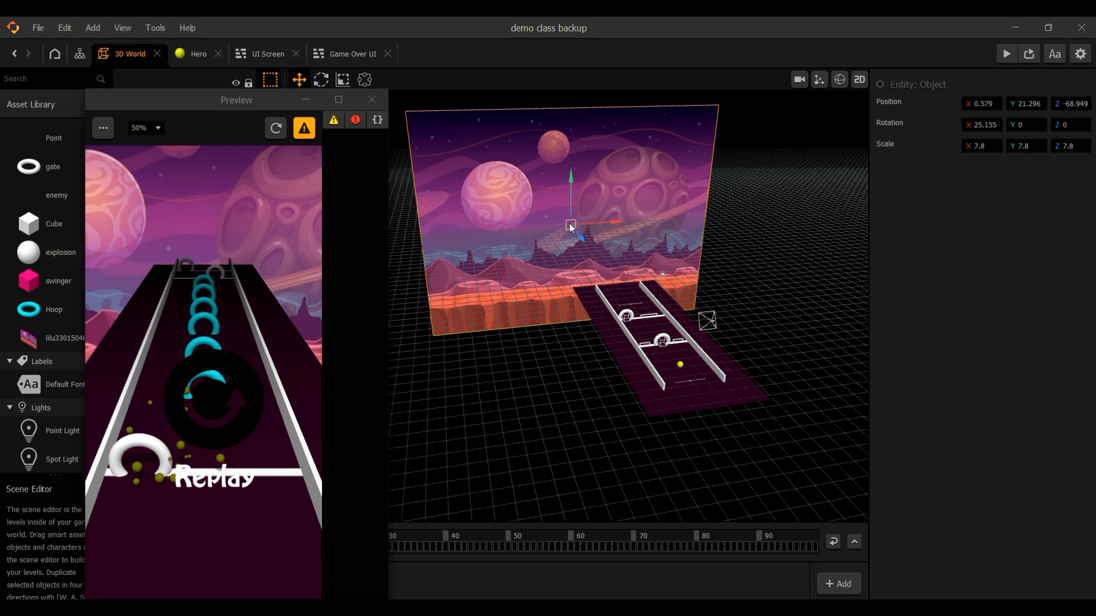
{"action": "left_click_drag", "start_coordinate": [570, 197], "coordinate": [575, 218]}
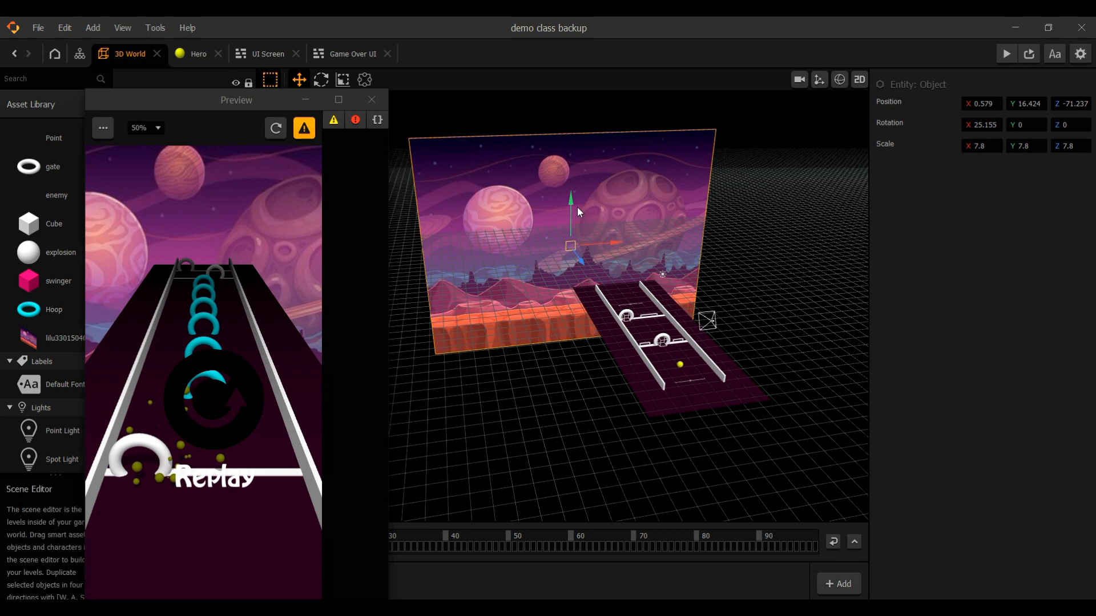
{"action": "left_click_drag", "start_coordinate": [573, 201], "coordinate": [572, 203]}
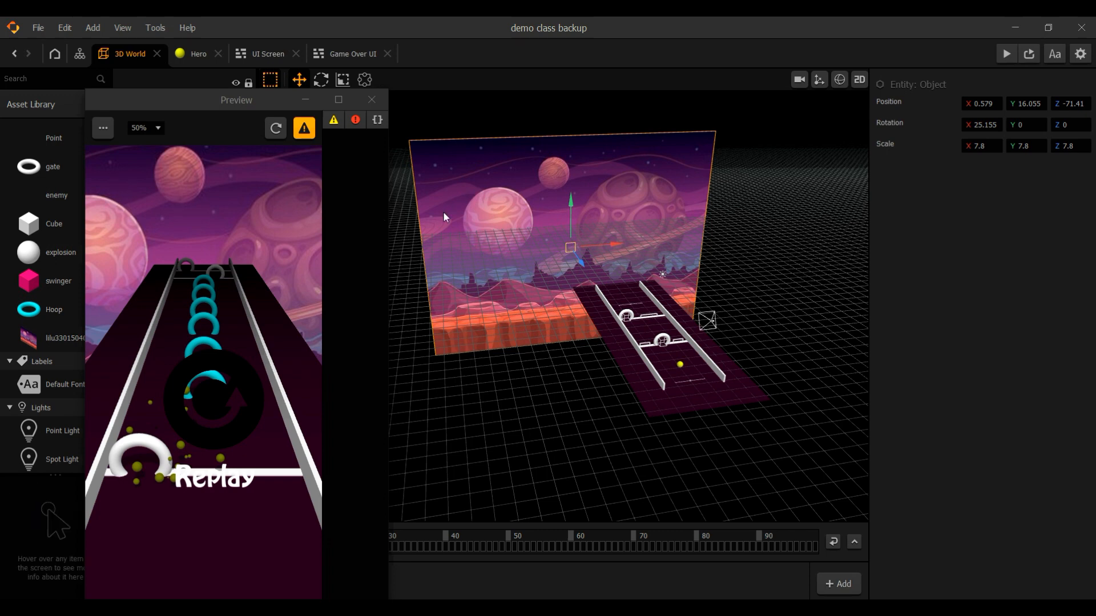
{"action": "scroll", "coordinate": [563, 238], "scroll_direction": "down", "scroll_amount": 2}
{"action": "scroll", "coordinate": [563, 238], "scroll_direction": "up", "scroll_amount": 2}
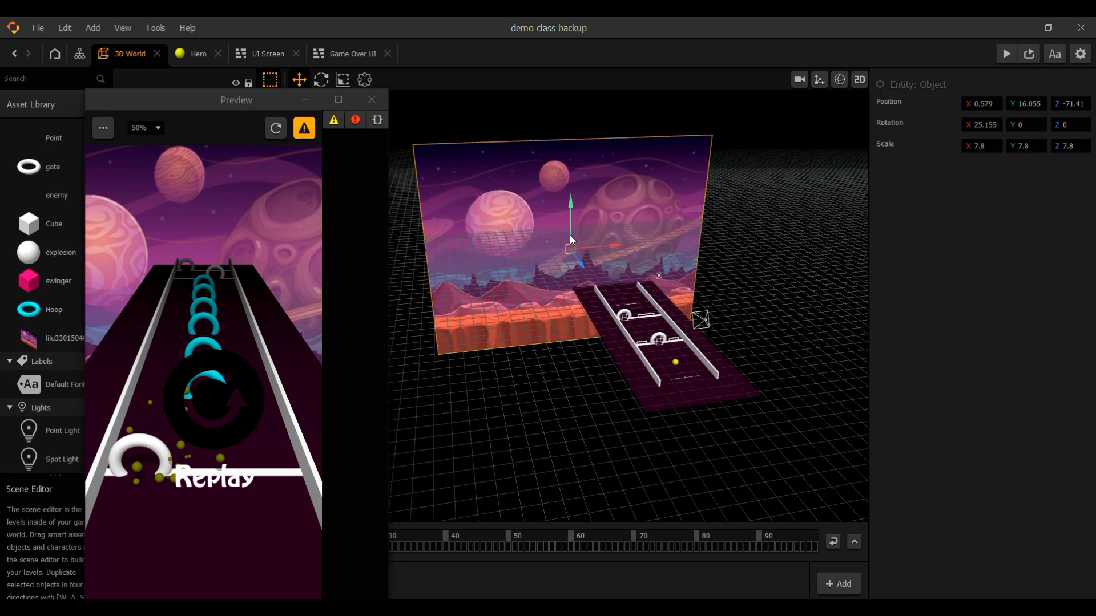
- Tilt the background image under the Camera to an X rotation of 10.5, close the preview and save the project
{"action": "left_click", "coordinate": [321, 80]}
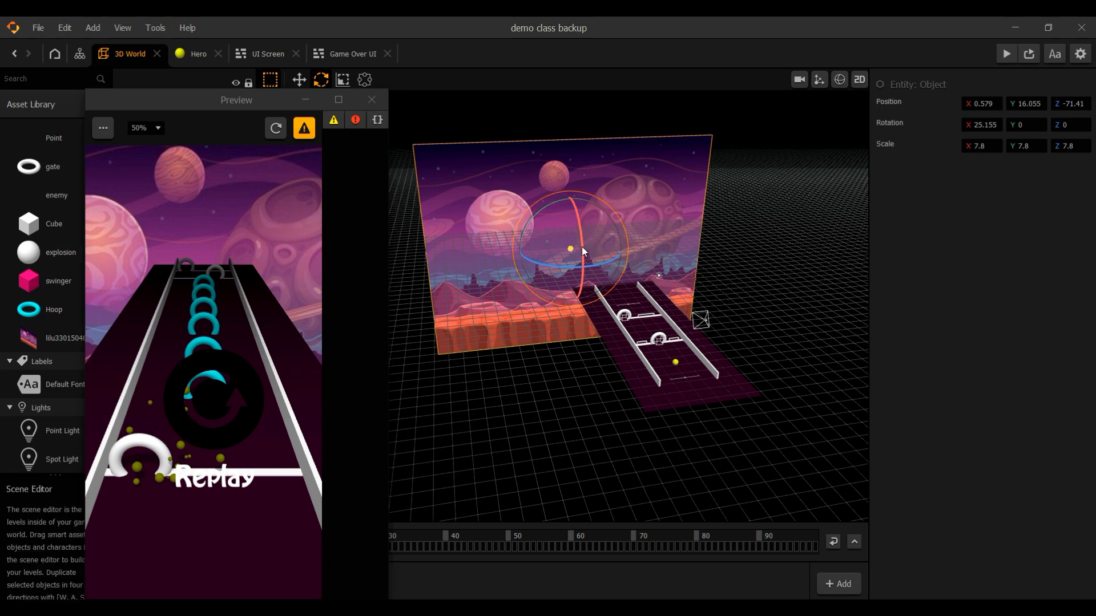
{"action": "mouse_move", "coordinate": [581, 247]}
{"action": "left_mouse_down"}
{"action": "mouse_move", "coordinate": [583, 260]}
{"action": "mouse_move", "coordinate": [580, 238]}
{"action": "left_mouse_up"}
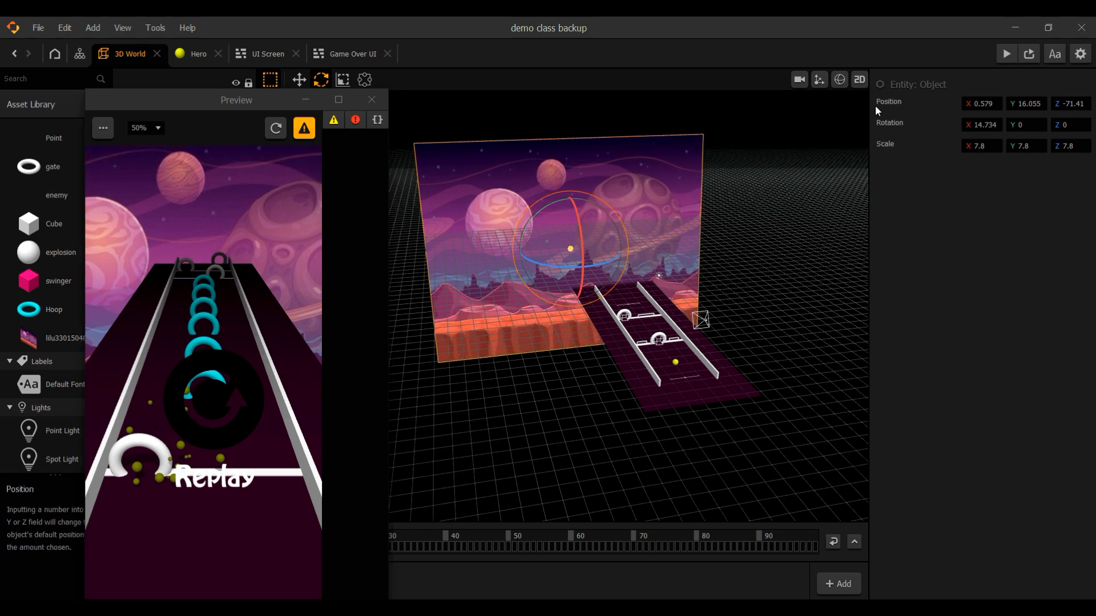
{"action": "left_click", "coordinate": [964, 124]}
{"action": "type", "text": "1."}
{"action": "key", "text": "BackSpace"}
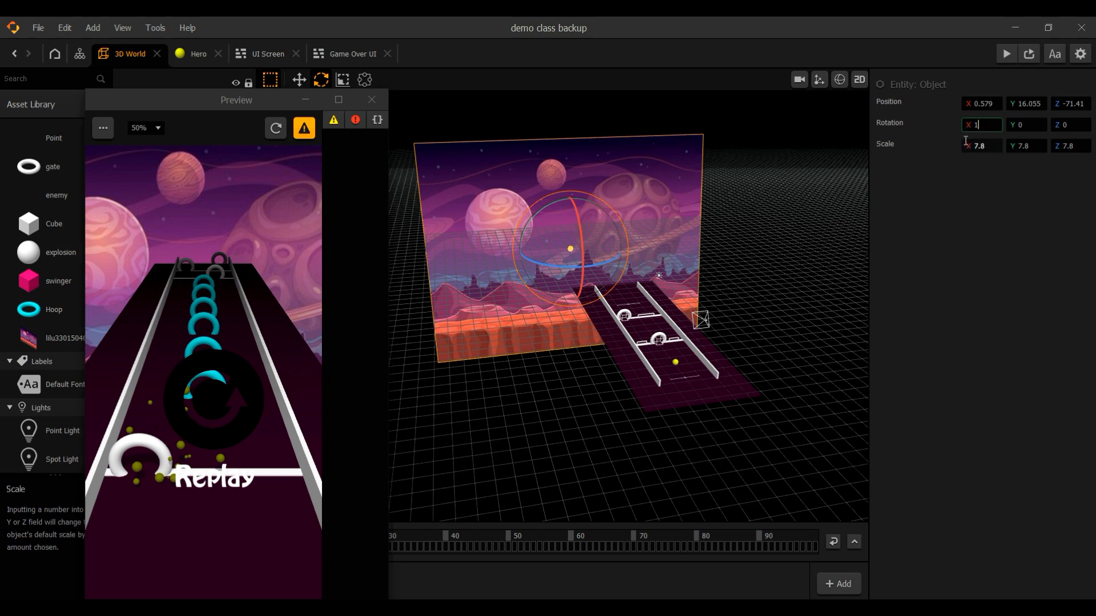
{"action": "type", "text": "0.5"}
{"action": "key", "text": "Return"}
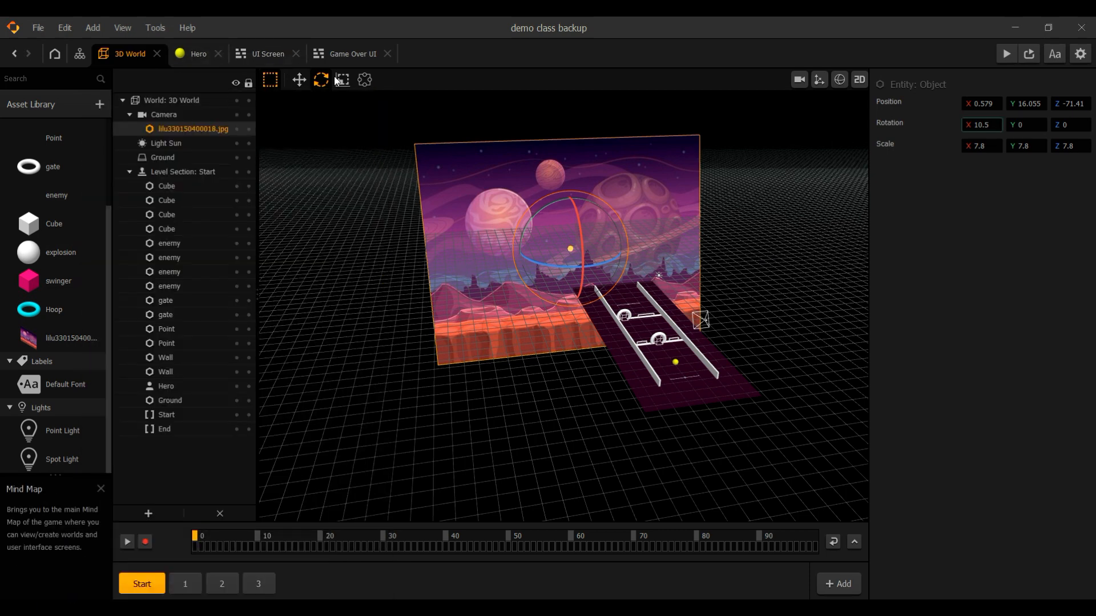
{"action": "key", "text": "ctrl+s"}
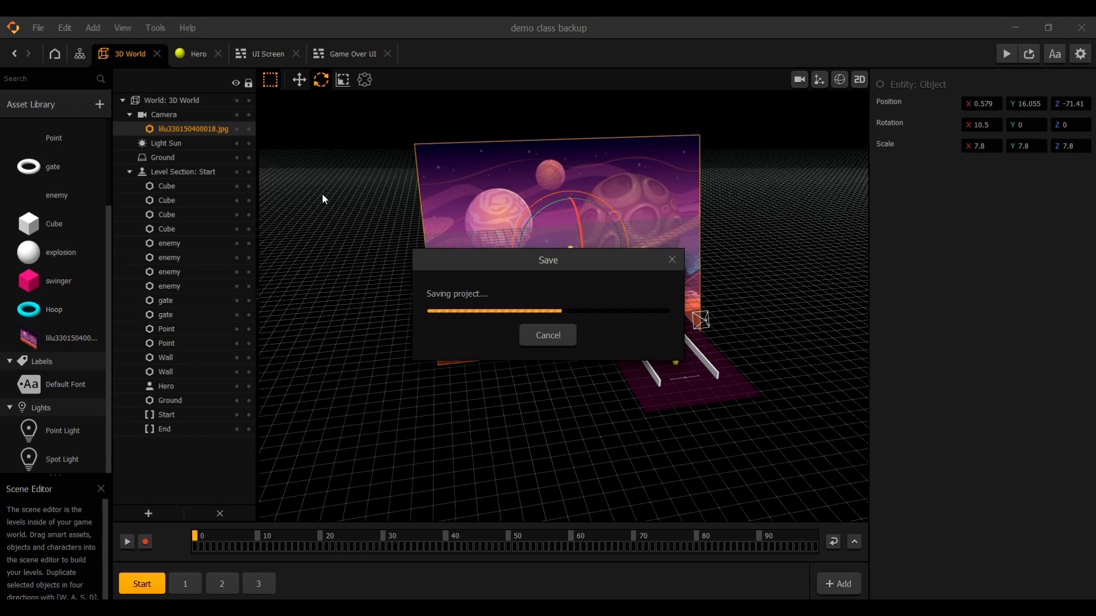
- Add a blue image to the Game Over UI screen, stretch it over the whole screen and order it behind the replay elements
{"action": "left_click", "coordinate": [352, 54]}
{"action": "scroll", "coordinate": [372, 227], "scroll_direction": "down", "scroll_amount": 1}
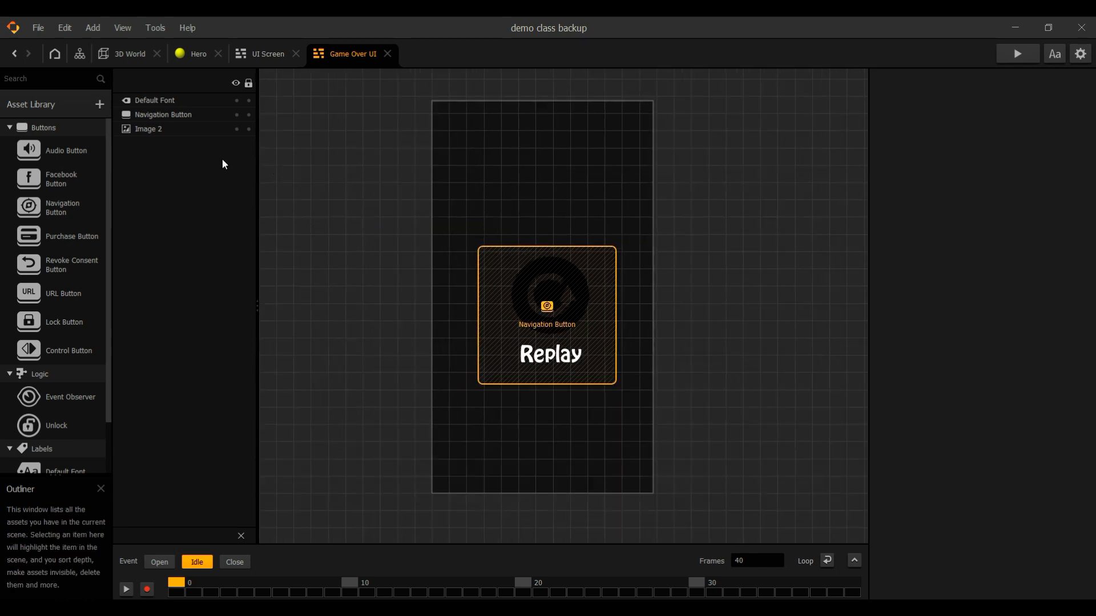
{"action": "left_click", "coordinate": [158, 131]}
{"action": "left_click", "coordinate": [572, 215]}
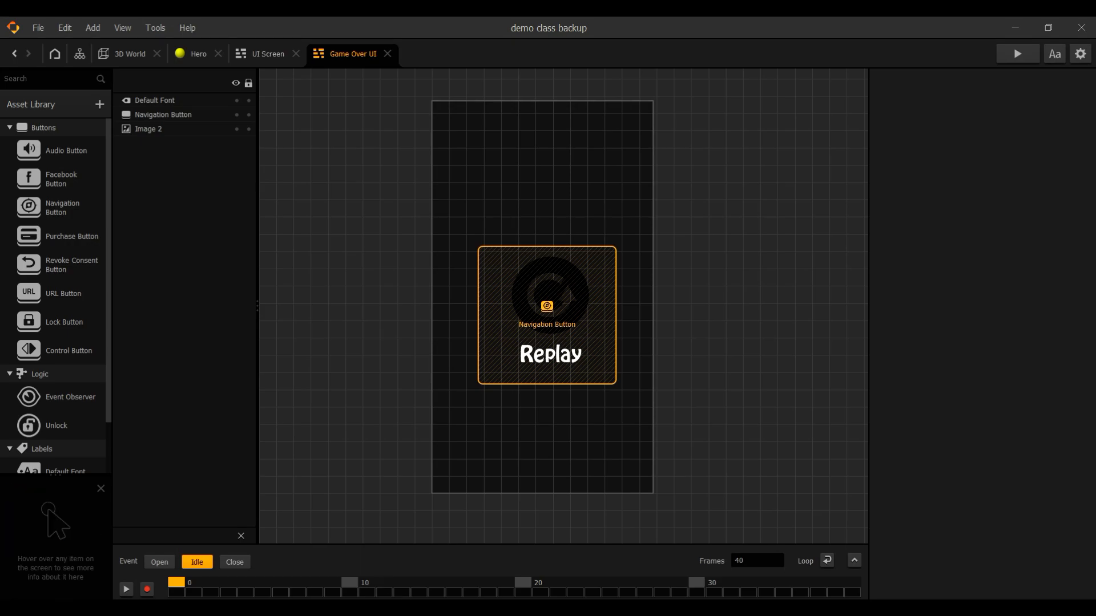
{"action": "mouse_move", "coordinate": [371, 608]}
{"action": "left_click", "coordinate": [445, 550]}
{"action": "mouse_move", "coordinate": [705, 333]}
{"action": "left_mouse_down"}
{"action": "mouse_move", "coordinate": [447, 608]}
{"action": "mouse_move", "coordinate": [675, 327]}
{"action": "mouse_move", "coordinate": [708, 312]}
{"action": "left_mouse_up"}
{"action": "left_click_drag", "start_coordinate": [574, 313], "coordinate": [682, 501]}
{"action": "left_click_drag", "start_coordinate": [142, 101], "coordinate": [144, 146]}
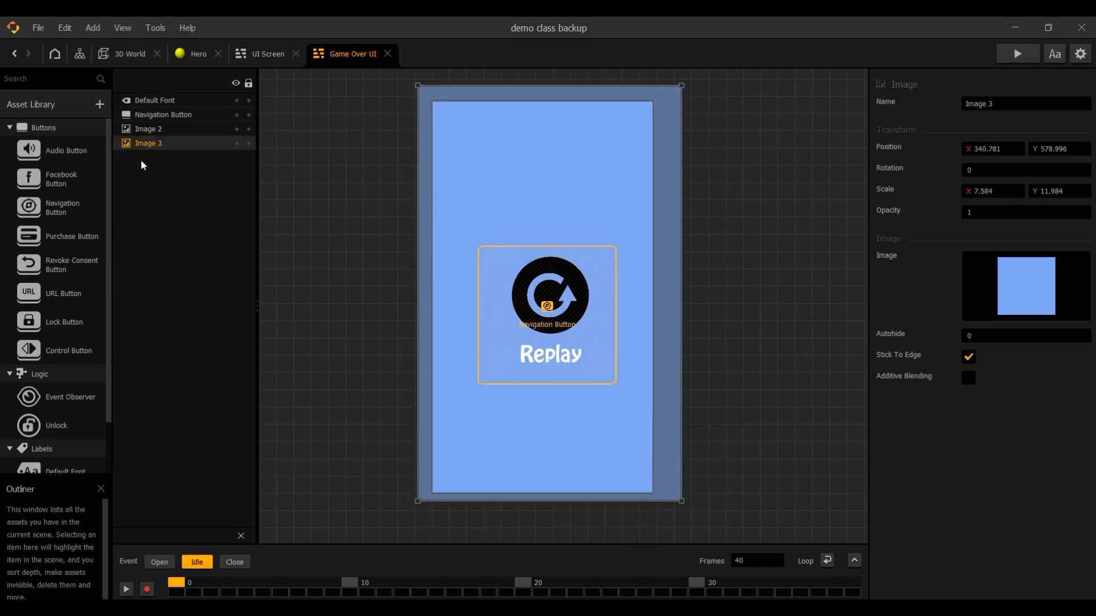
- Set the opacity of the blue full-screen image to 0.7
{"action": "left_click", "coordinate": [942, 215]}
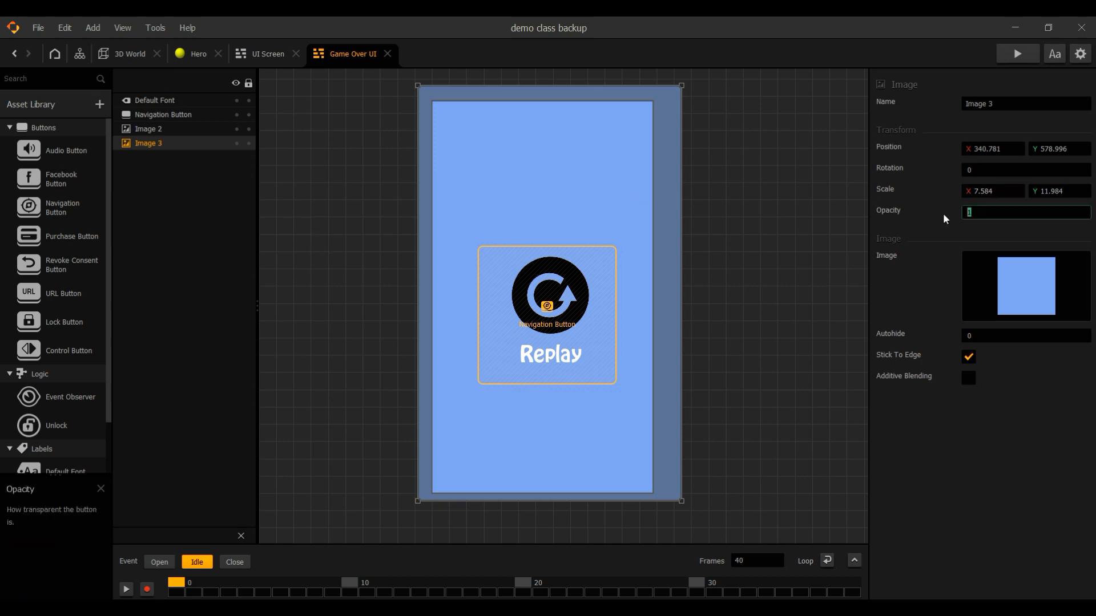
{"action": "type", "text": "0.6"}
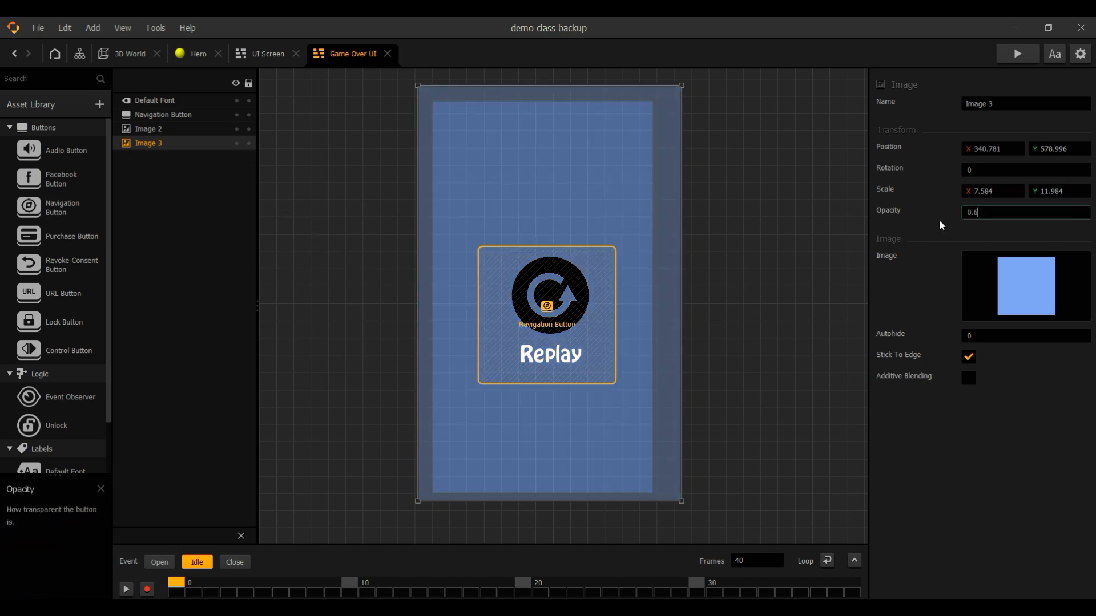
{"action": "key", "text": "BackSpace"}
{"action": "type", "text": "7"}
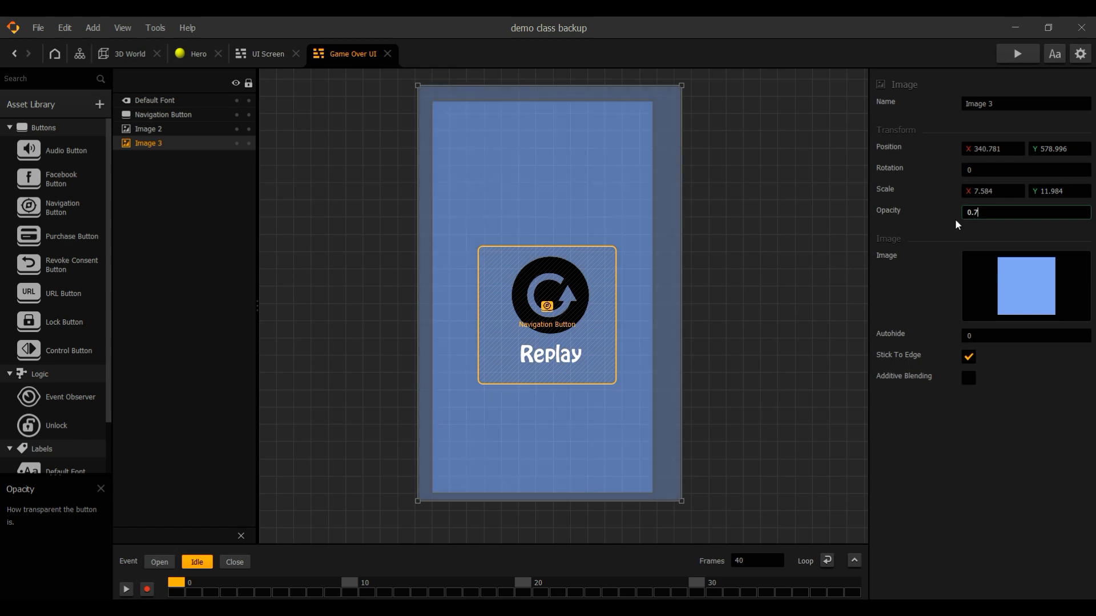
- Narrow the Start section's Ground in the 3D World to an X scale of about 4.093, fitting its edges to the walls
{"action": "left_click", "coordinate": [134, 59]}
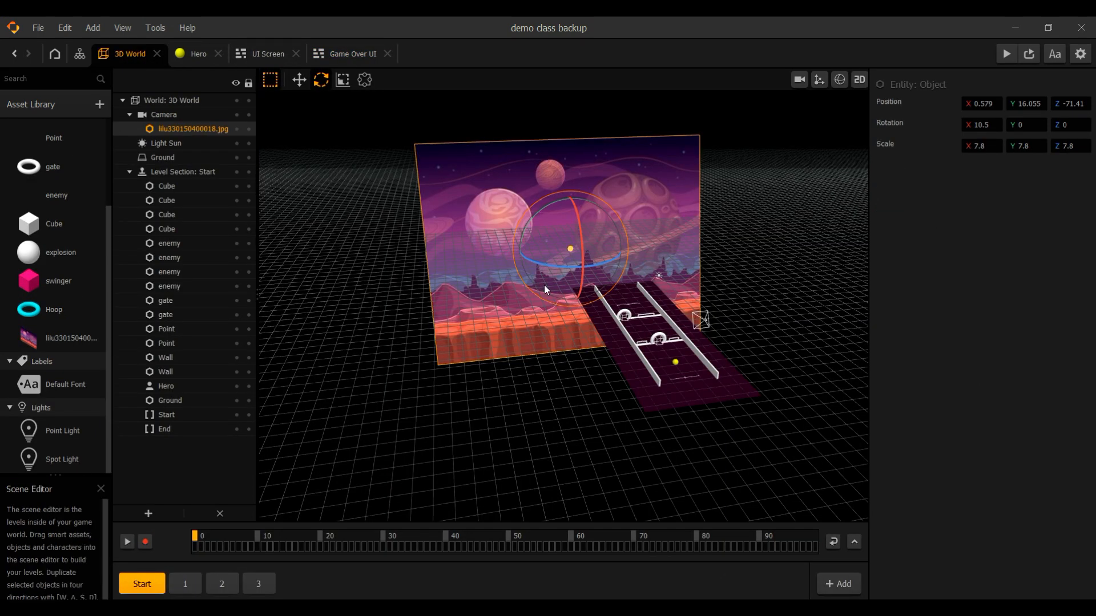
{"action": "scroll", "coordinate": [553, 308], "scroll_direction": "down", "scroll_amount": 2}
{"action": "middle_click_drag", "start_coordinate": [634, 374], "coordinate": [541, 337]}
{"action": "scroll", "coordinate": [664, 416], "scroll_direction": "up", "scroll_amount": 3}
{"action": "scroll", "coordinate": [463, 320], "scroll_direction": "down", "scroll_amount": 1}
{"action": "scroll", "coordinate": [466, 319], "scroll_direction": "up", "scroll_amount": 1}
{"action": "left_click", "coordinate": [543, 334]}
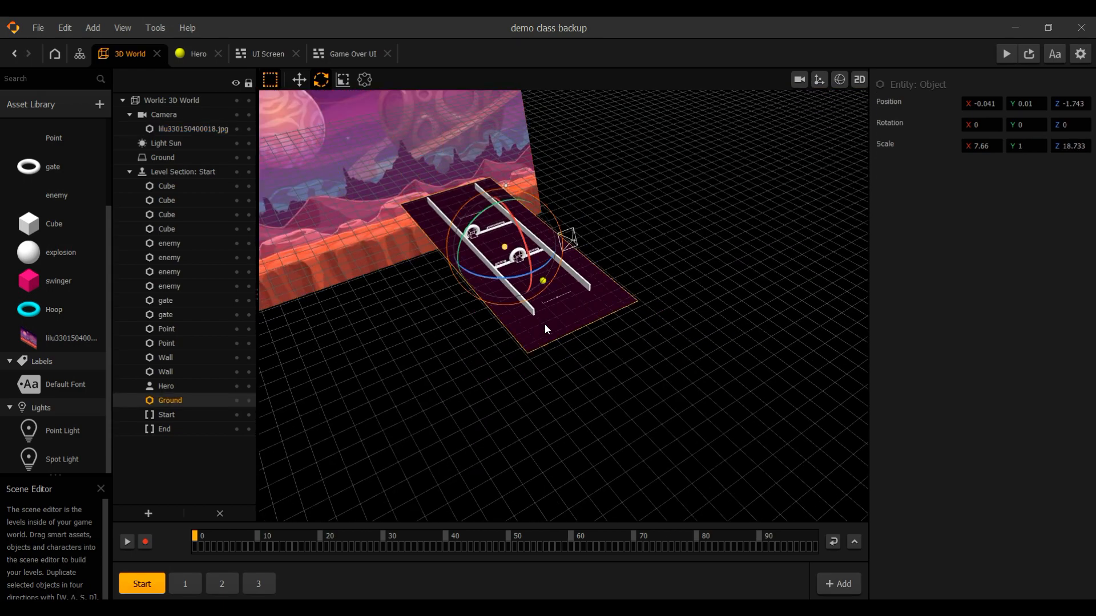
{"action": "left_click", "coordinate": [342, 80]}
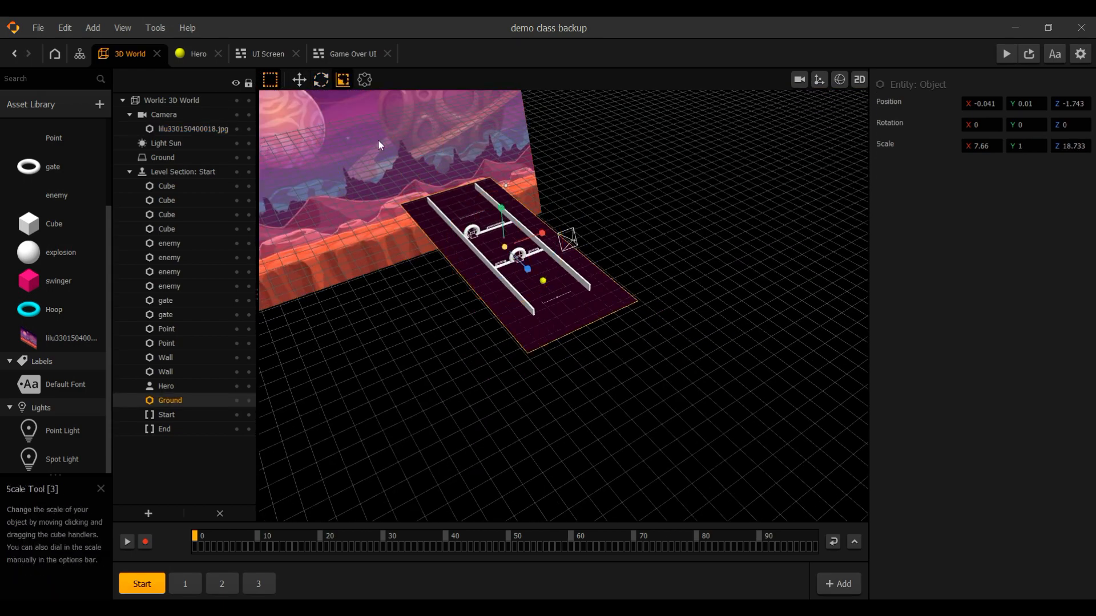
{"action": "scroll", "coordinate": [531, 325], "scroll_direction": "up", "scroll_amount": 3}
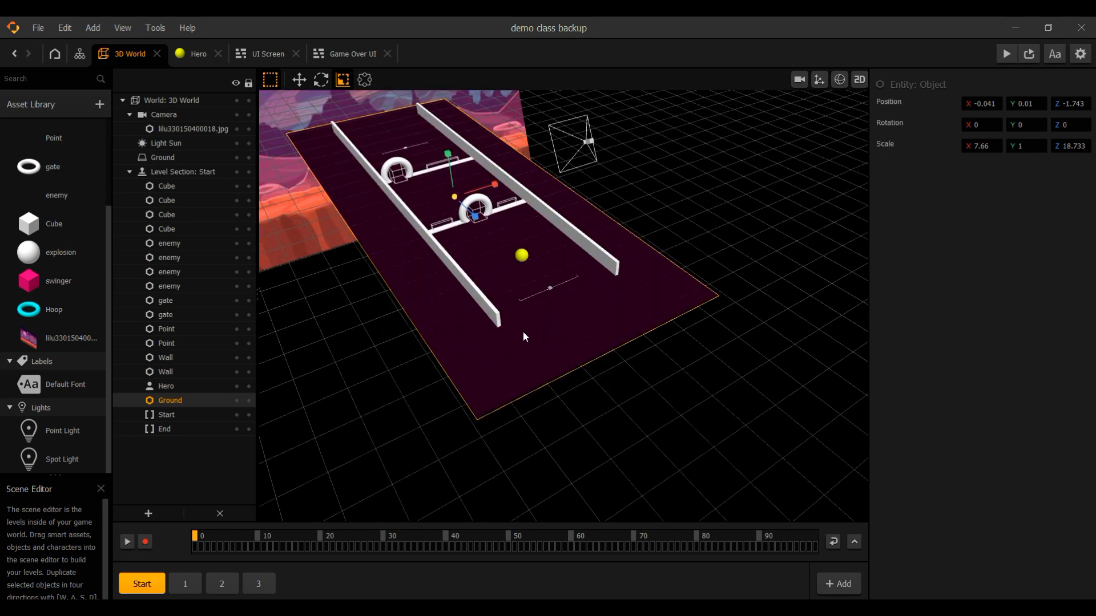
{"action": "left_click_drag", "start_coordinate": [495, 186], "coordinate": [483, 194]}
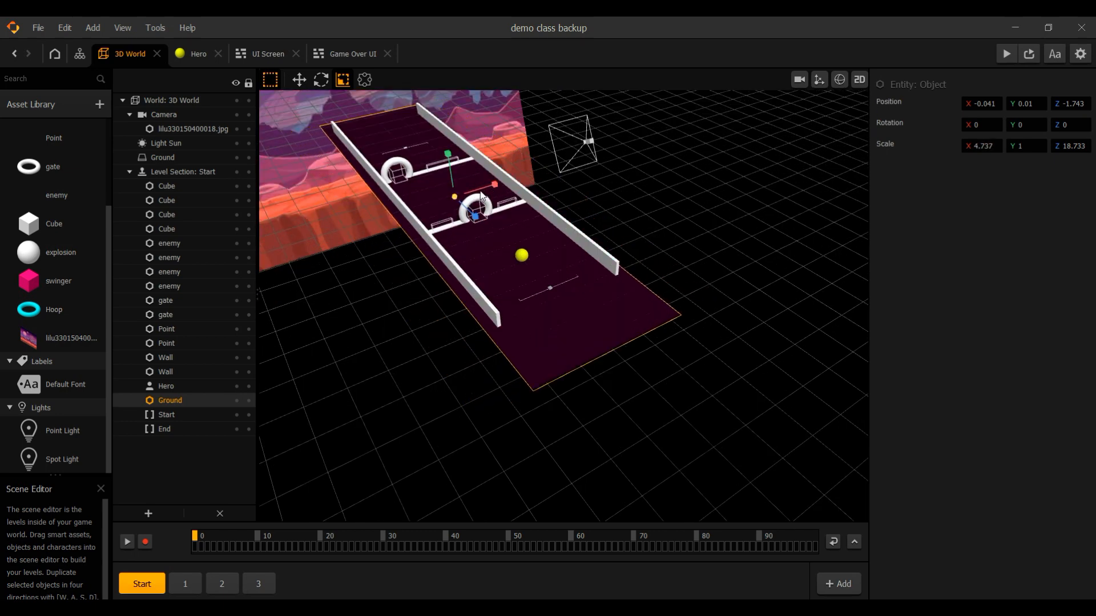
{"action": "mouse_move", "coordinate": [646, 258]}
{"action": "middle_mouse_down"}
{"action": "mouse_move", "coordinate": [624, 265]}
{"action": "mouse_move", "coordinate": [652, 259]}
{"action": "middle_mouse_up"}
{"action": "scroll", "coordinate": [458, 219], "scroll_direction": "up", "scroll_amount": 4}
{"action": "middle_click_drag", "start_coordinate": [458, 219], "coordinate": [533, 237]}
{"action": "middle_click_drag", "start_coordinate": [361, 246], "coordinate": [430, 223]}
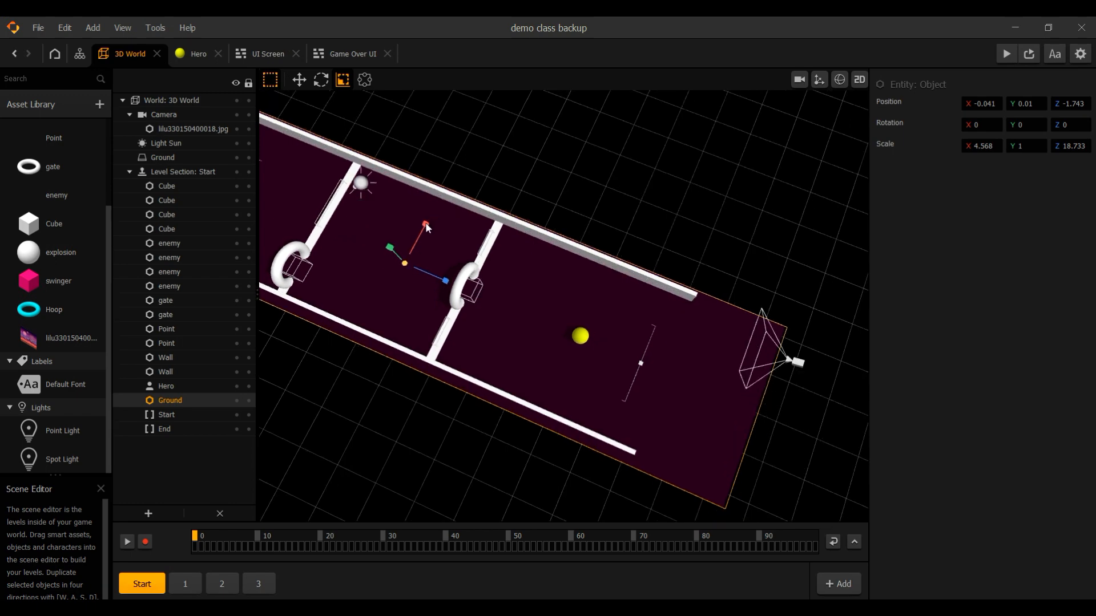
{"action": "left_click_drag", "start_coordinate": [431, 223], "coordinate": [423, 227]}
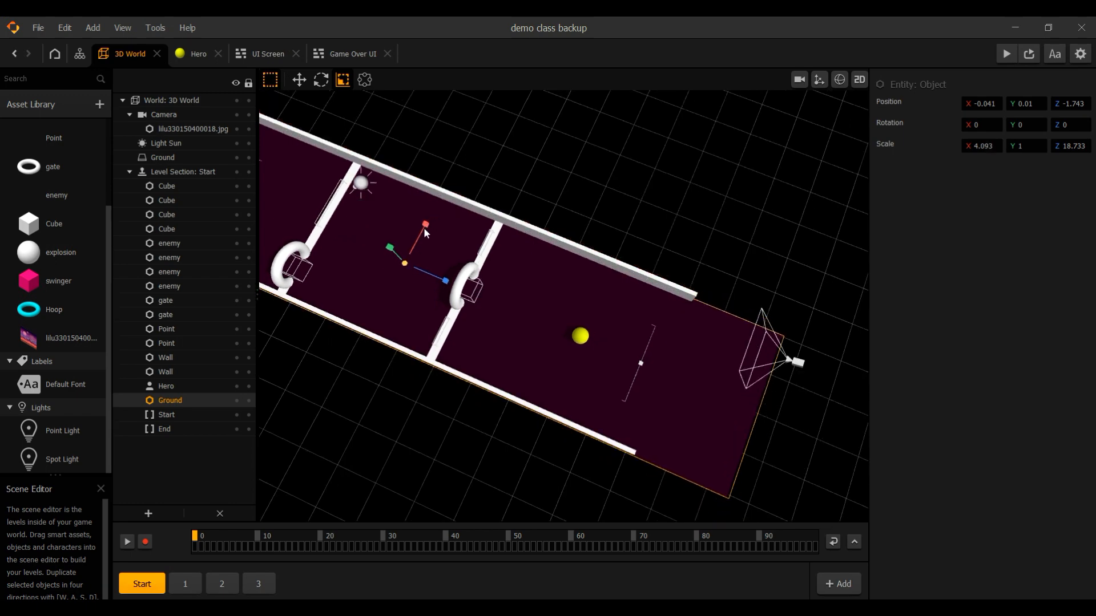
{"action": "middle_click_drag", "start_coordinate": [424, 227], "coordinate": [519, 328]}
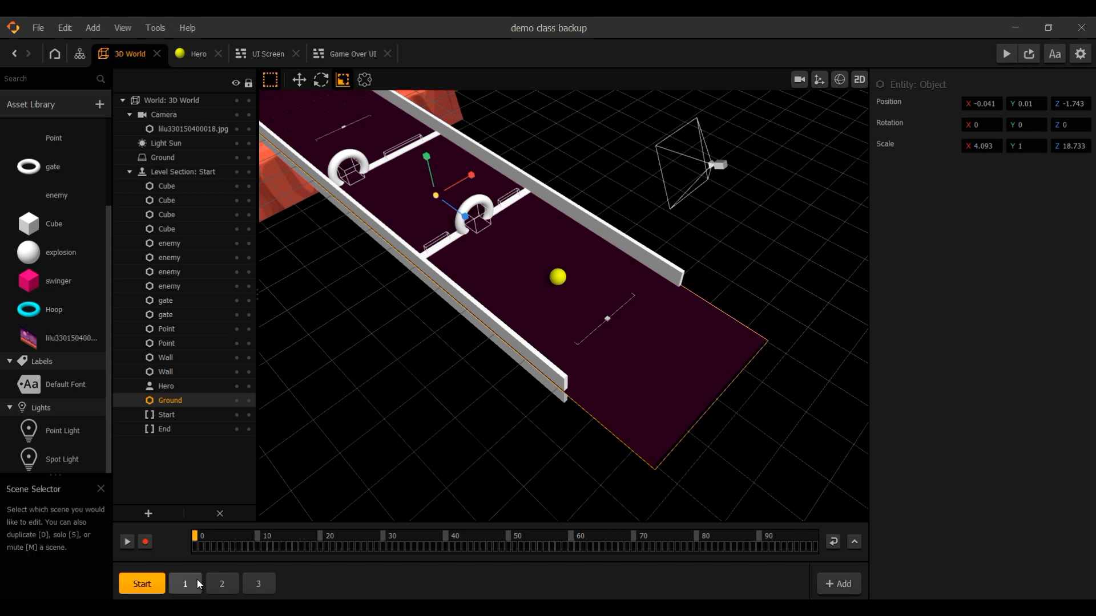
- Copy the Start Ground's X scale and apply 4.093 to the Ground in level section 1
{"action": "left_click", "coordinate": [982, 146]}
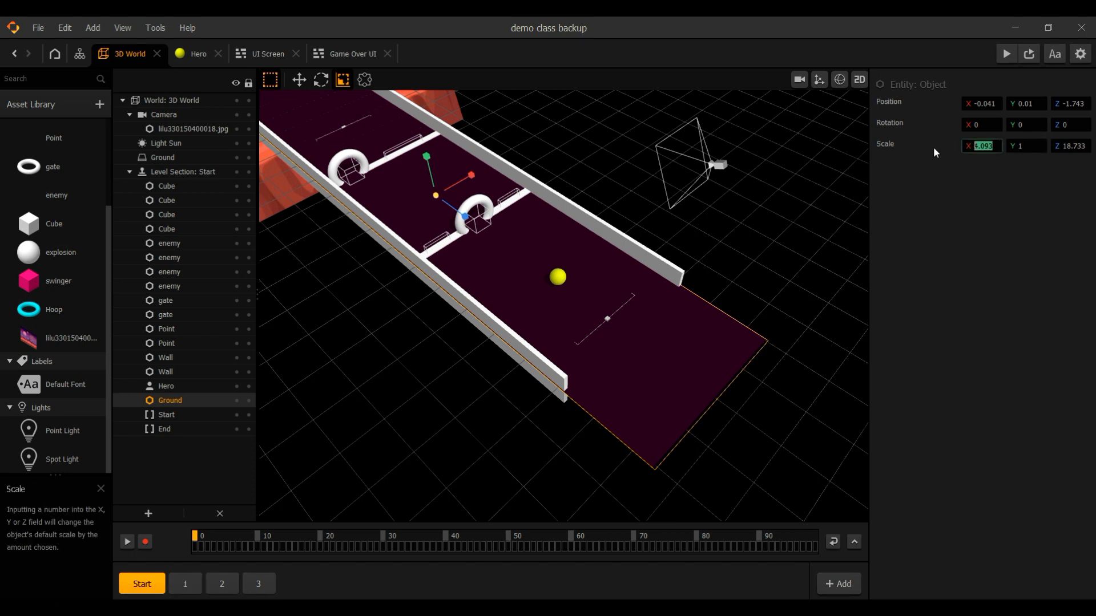
{"action": "left_click", "coordinate": [185, 584]}
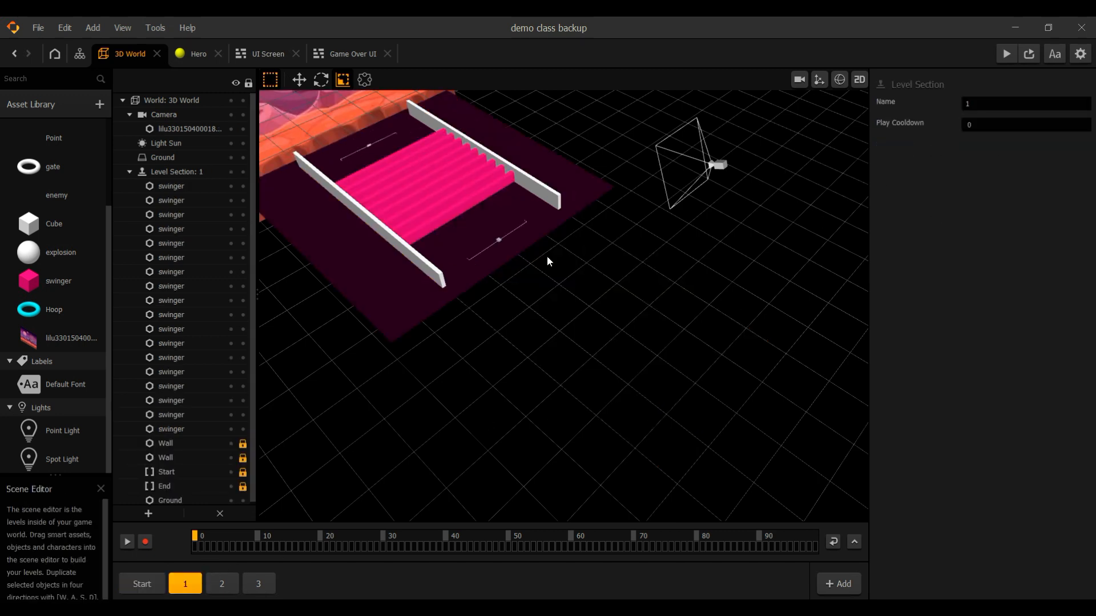
{"action": "type", "text": "4.093"}
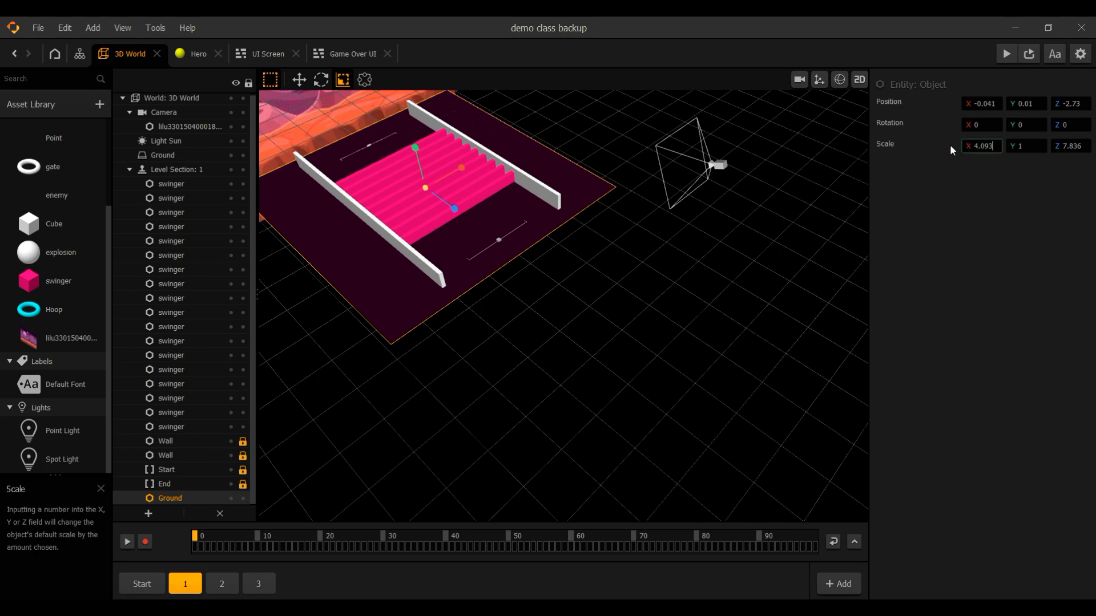
{"action": "key", "text": "Return"}
- Set the X scale of the Ground in level section 2 to 4.093
{"action": "left_click", "coordinate": [222, 583]}
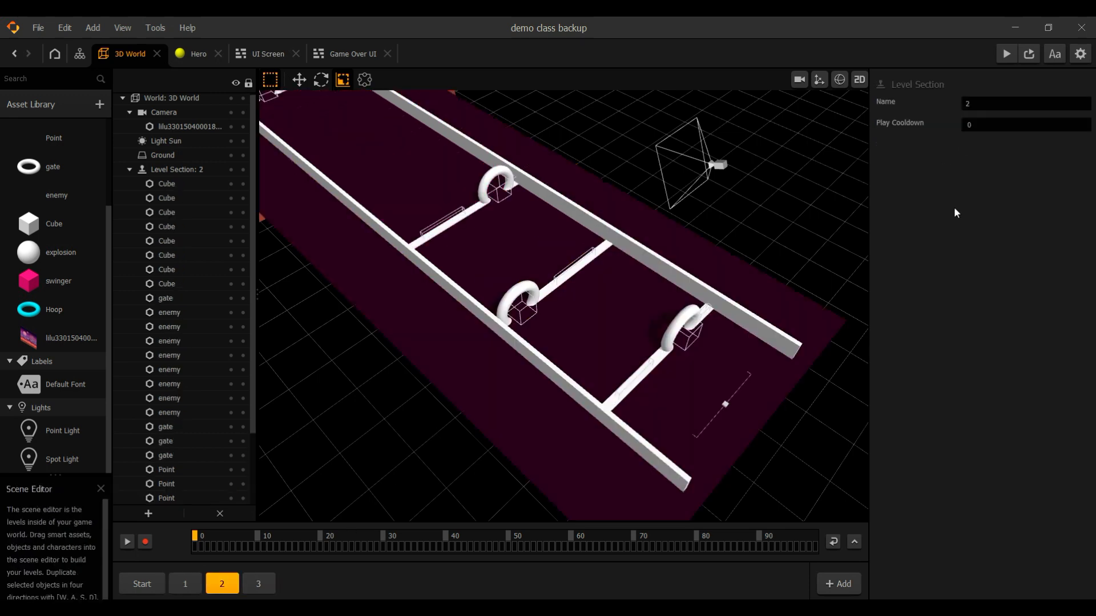
{"action": "left_click", "coordinate": [660, 315]}
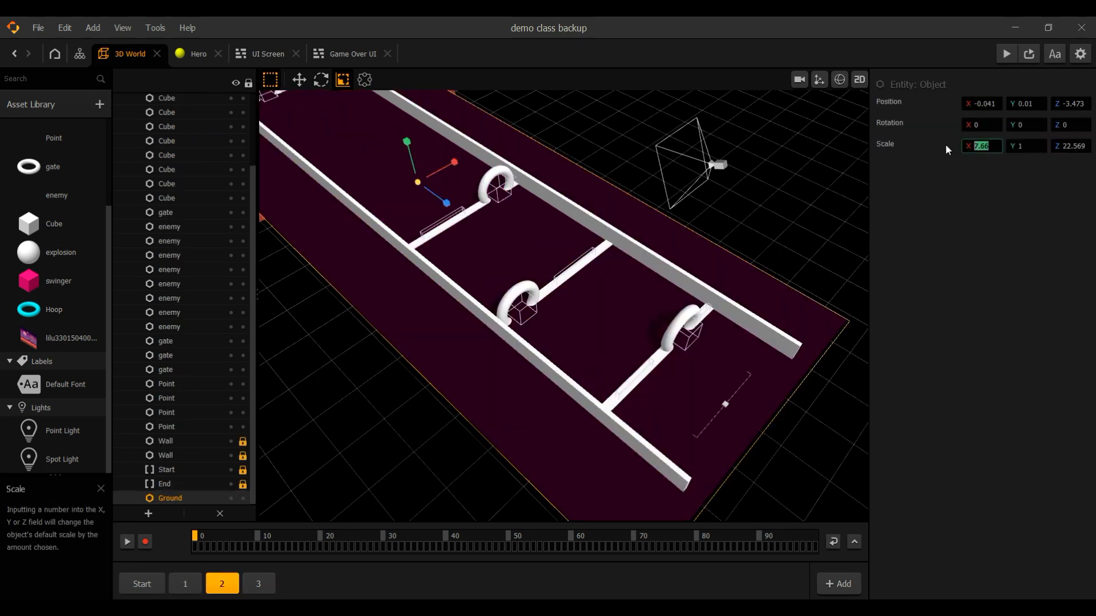
{"action": "key", "text": "Return"}
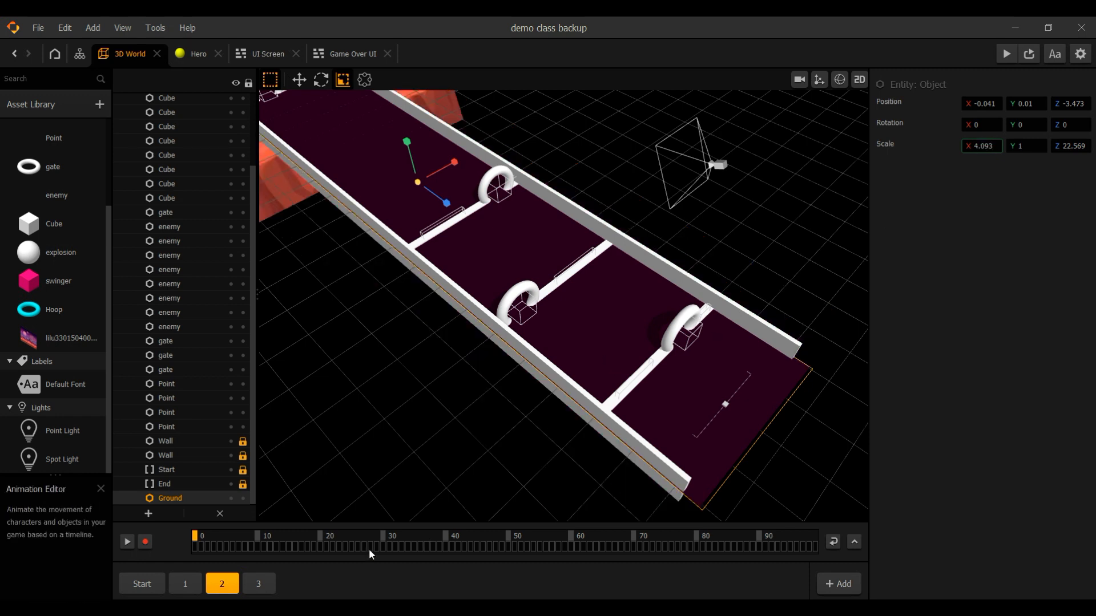
- Set the X scale of the Ground in level section 3 to 4.093
{"action": "left_click", "coordinate": [258, 584]}
{"action": "left_click", "coordinate": [400, 283]}
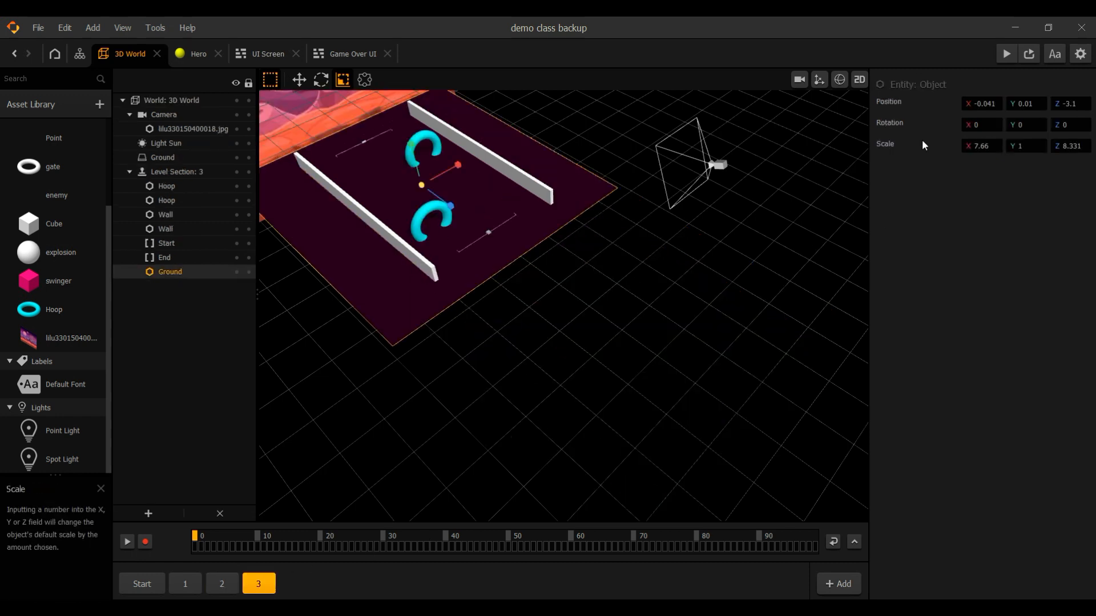
{"action": "left_click", "coordinate": [984, 148]}
{"action": "type", "text": "4.093"}
{"action": "key", "text": "Return"}
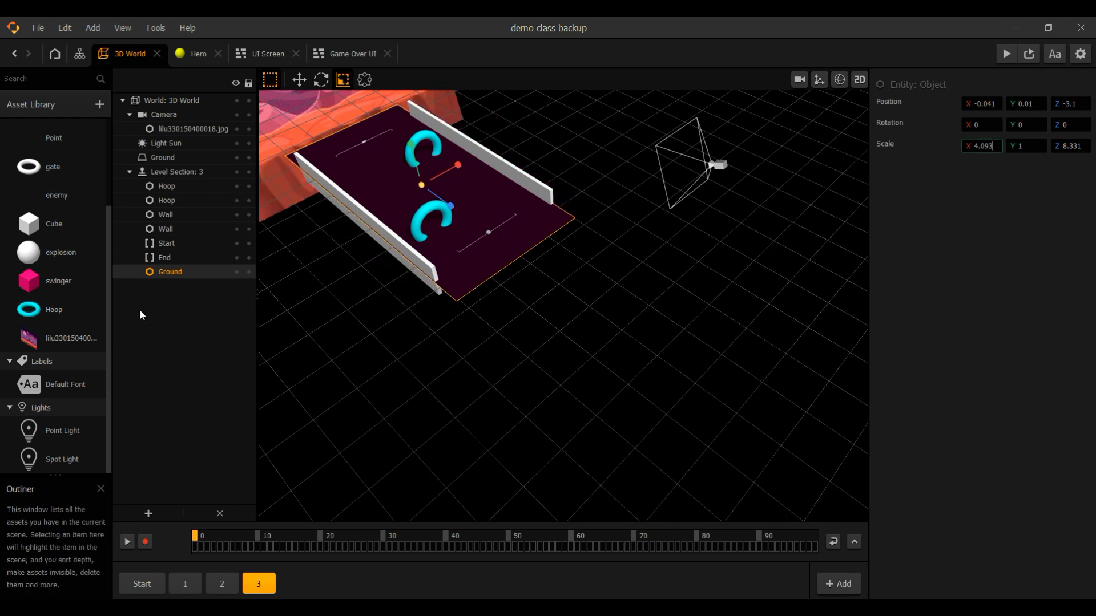
- Find and select the Wall object in the asset library and return to the Start level section
{"action": "left_click", "coordinate": [51, 224]}
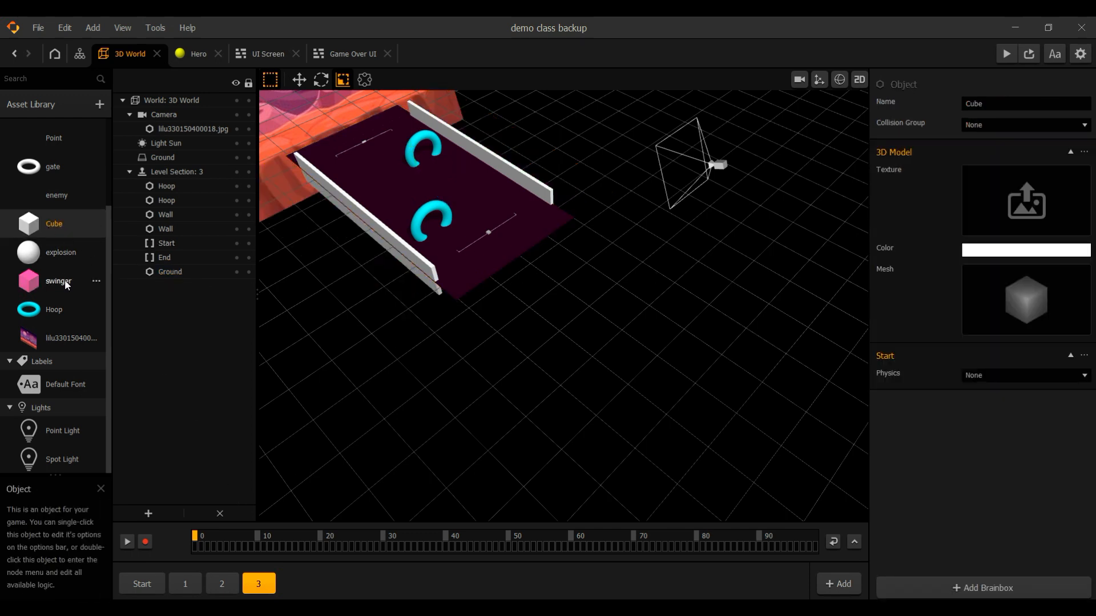
{"action": "scroll", "coordinate": [66, 282], "scroll_direction": "up", "scroll_amount": 2}
{"action": "left_click", "coordinate": [55, 201]}
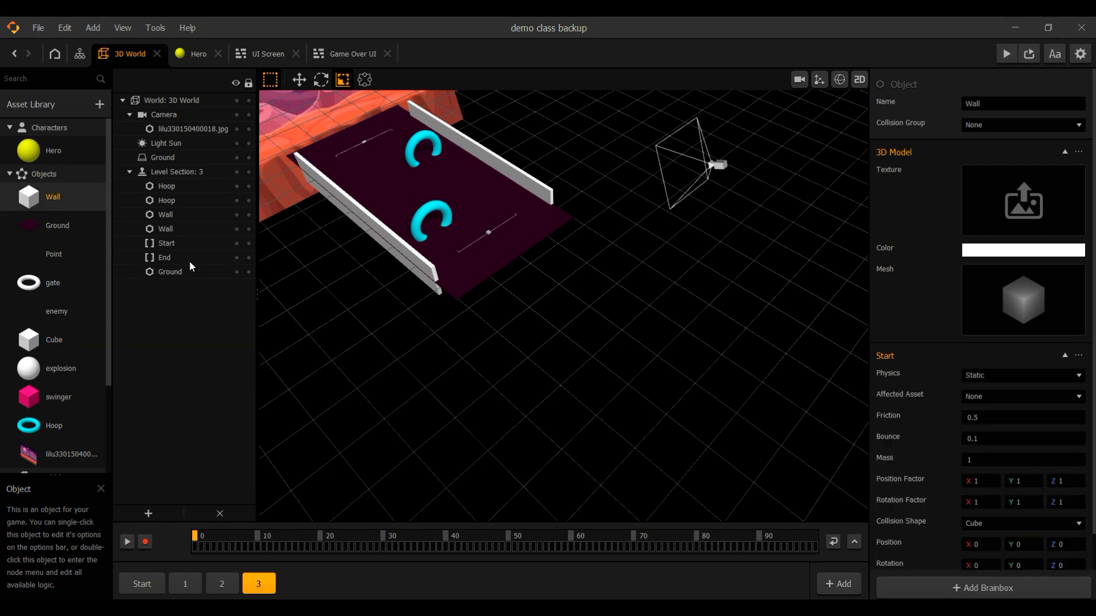
{"action": "scroll", "coordinate": [416, 344], "scroll_direction": "down", "scroll_amount": 3}
{"action": "scroll", "coordinate": [416, 351], "scroll_direction": "up", "scroll_amount": 2}
{"action": "left_click", "coordinate": [141, 583]}
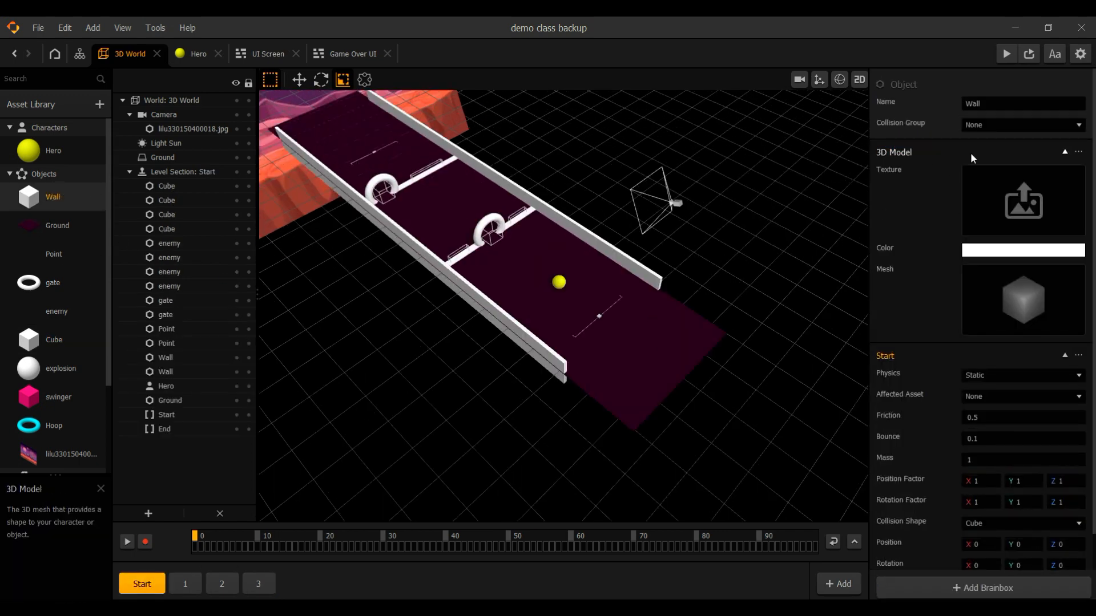
- Dismiss the Wall's color selection and copy the Ground object's color code #360b2a
{"action": "left_click", "coordinate": [993, 252]}
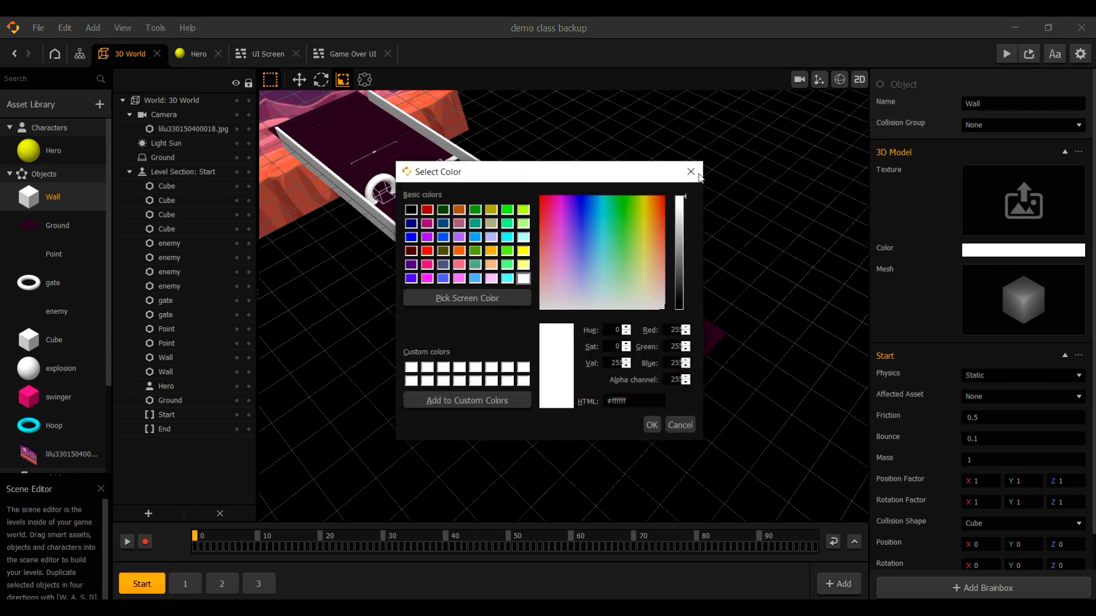
{"action": "left_click", "coordinate": [680, 423]}
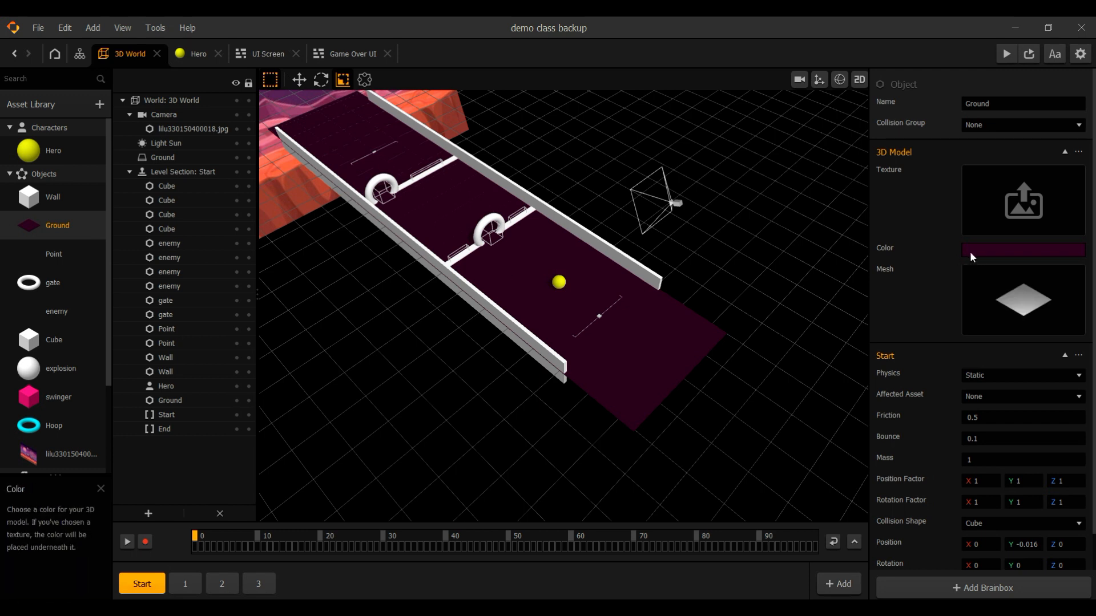
{"action": "left_click", "coordinate": [981, 249]}
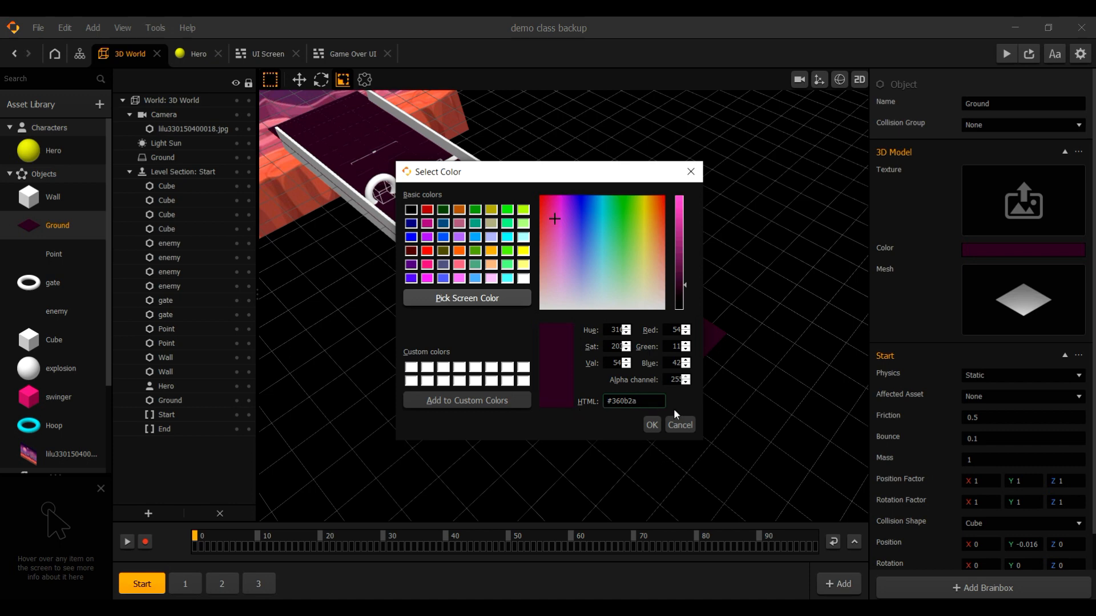
{"action": "key", "text": "ctrl+a"}
{"action": "key", "text": "ctrl+c"}
{"action": "left_click", "coordinate": [660, 422]}
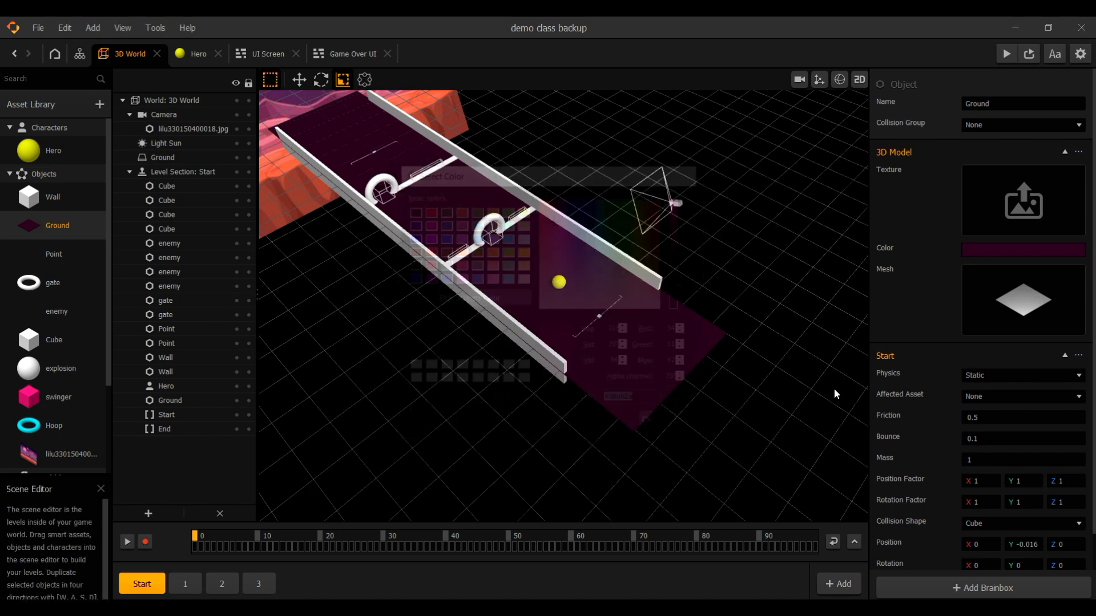
- Apply the copied color code #360b2a to the Wall object from the asset library
{"action": "left_click", "coordinate": [53, 197]}
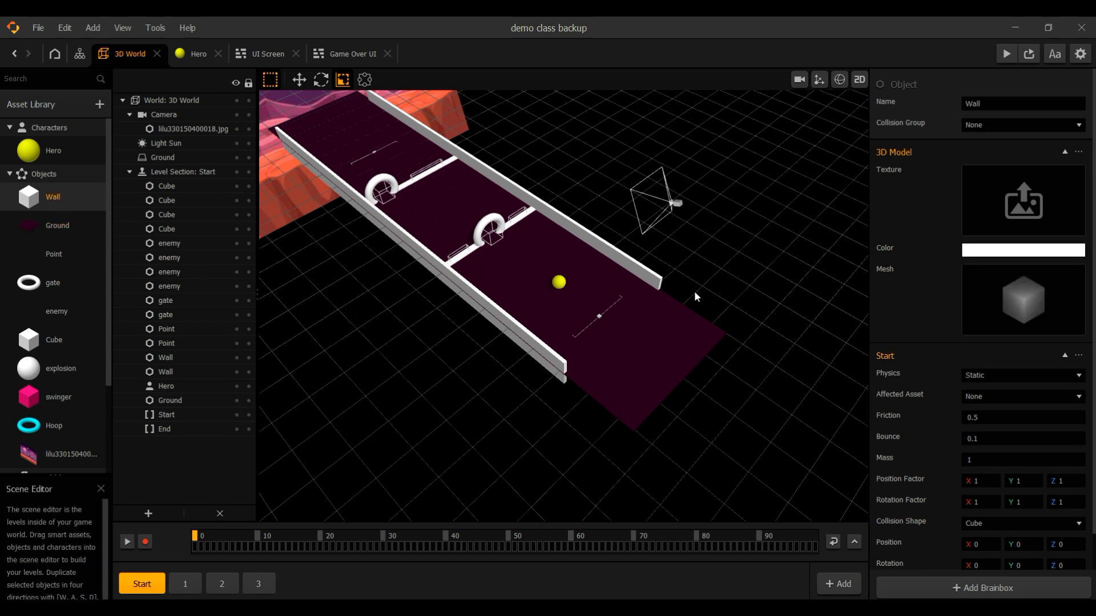
{"action": "left_click", "coordinate": [978, 255]}
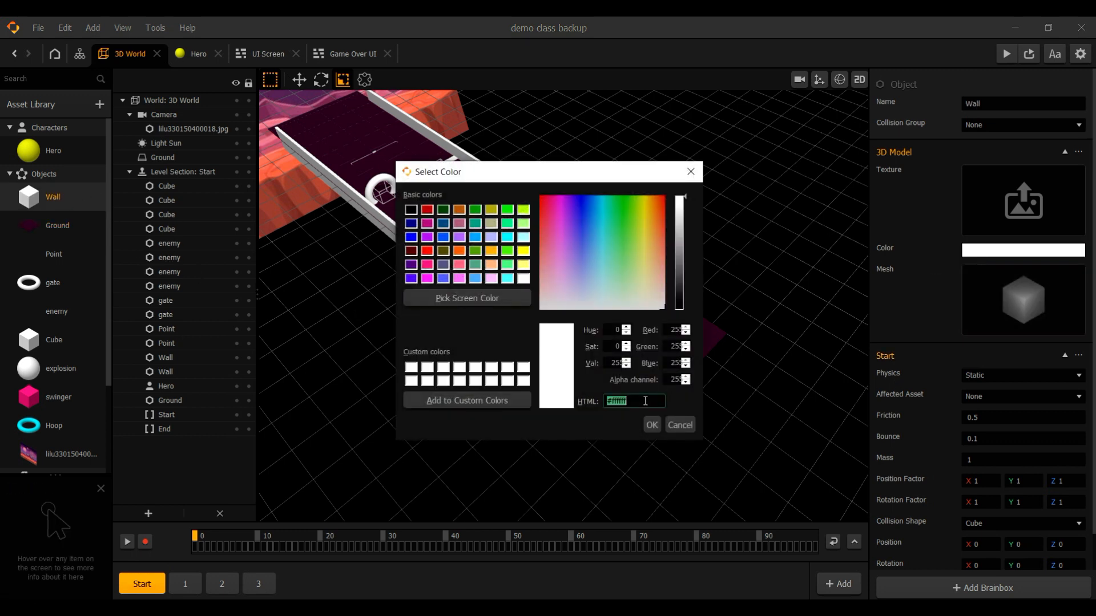
{"action": "key", "text": "ctrl+v"}
{"action": "left_click", "coordinate": [652, 425]}
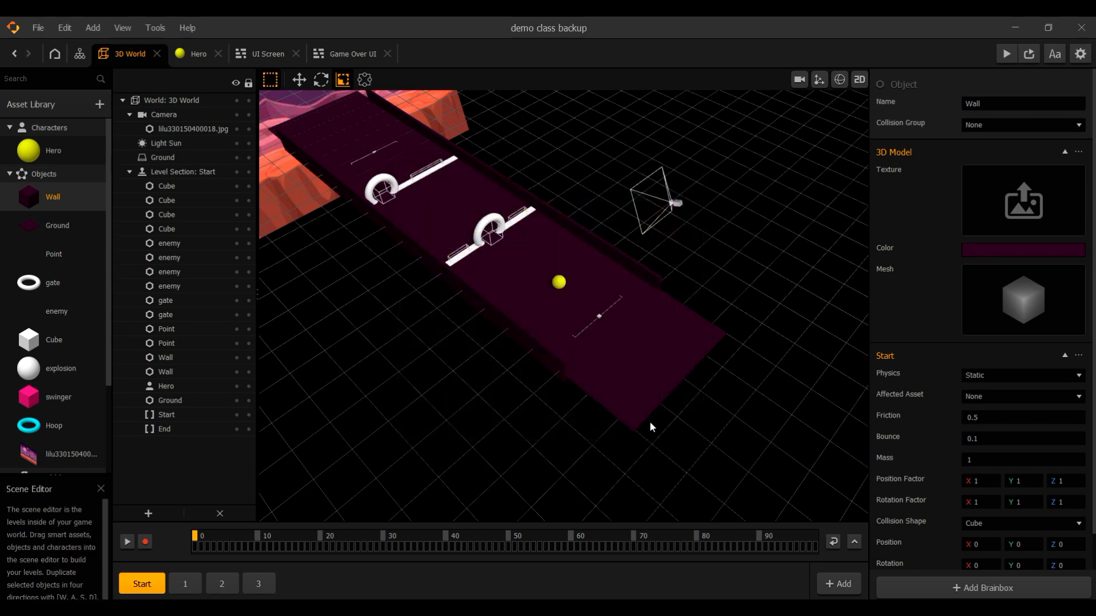
- Select the background image under the Camera and lower it to about Y 11.702, Z -73.454, keeping the game preview in view
{"action": "scroll", "coordinate": [654, 422], "scroll_direction": "down", "scroll_amount": 1}
{"action": "middle_click_drag", "start_coordinate": [717, 404], "coordinate": [697, 393]}
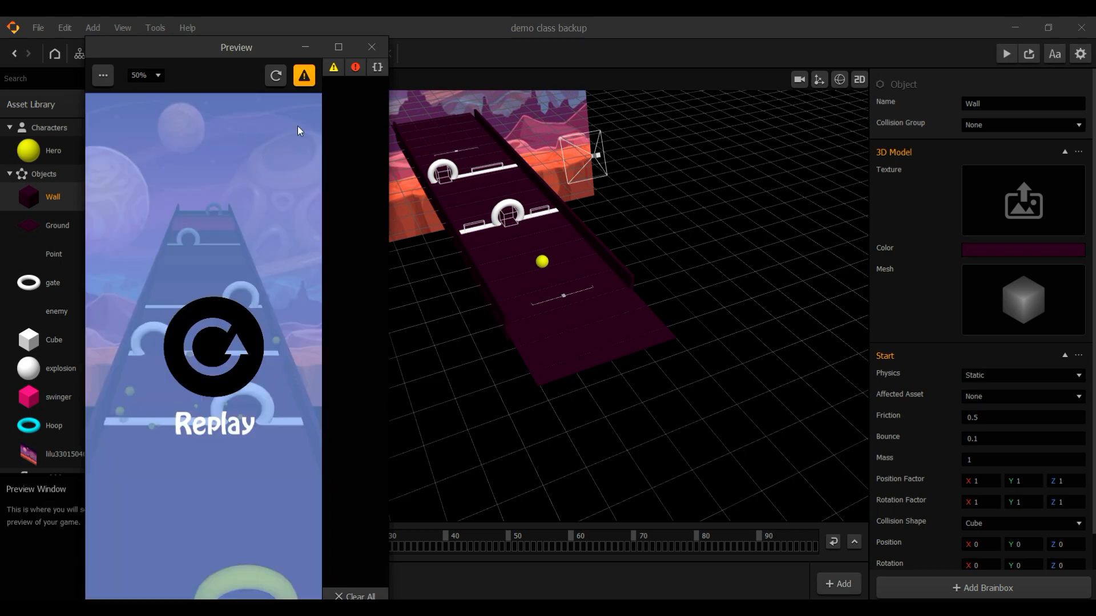
{"action": "scroll", "coordinate": [453, 228], "scroll_direction": "down", "scroll_amount": 5}
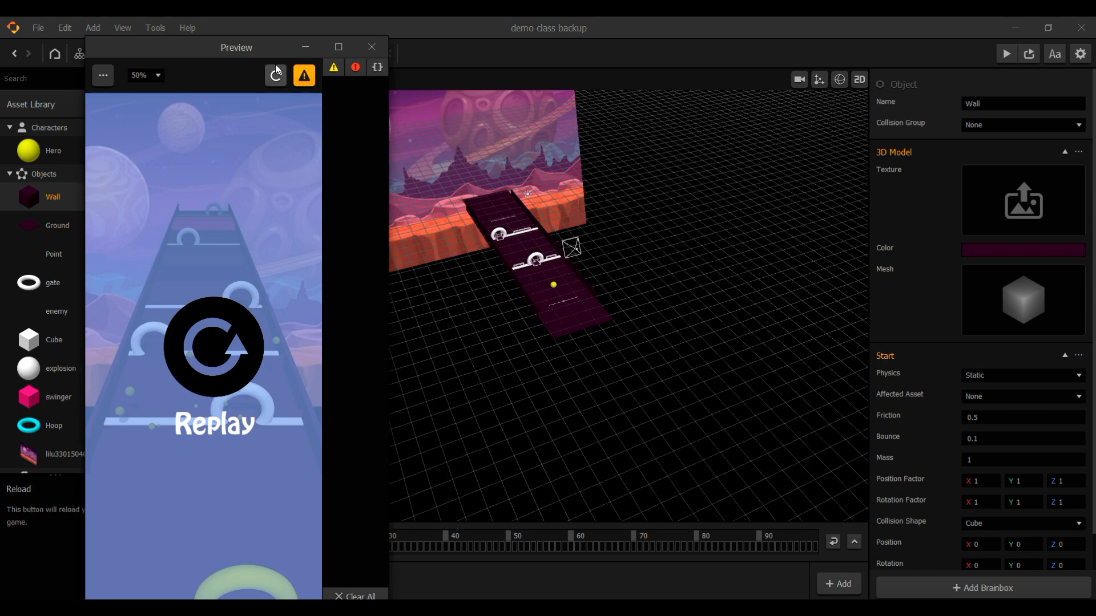
{"action": "left_click_drag", "start_coordinate": [268, 51], "coordinate": [352, 197]}
{"action": "left_click", "coordinate": [186, 127]}
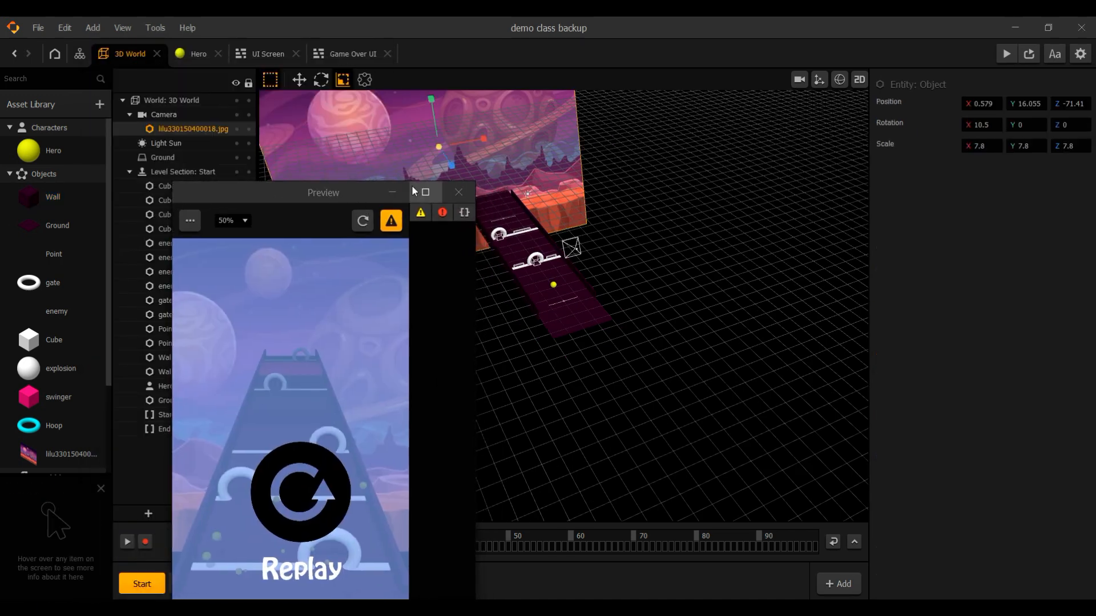
{"action": "left_click", "coordinate": [299, 79]}
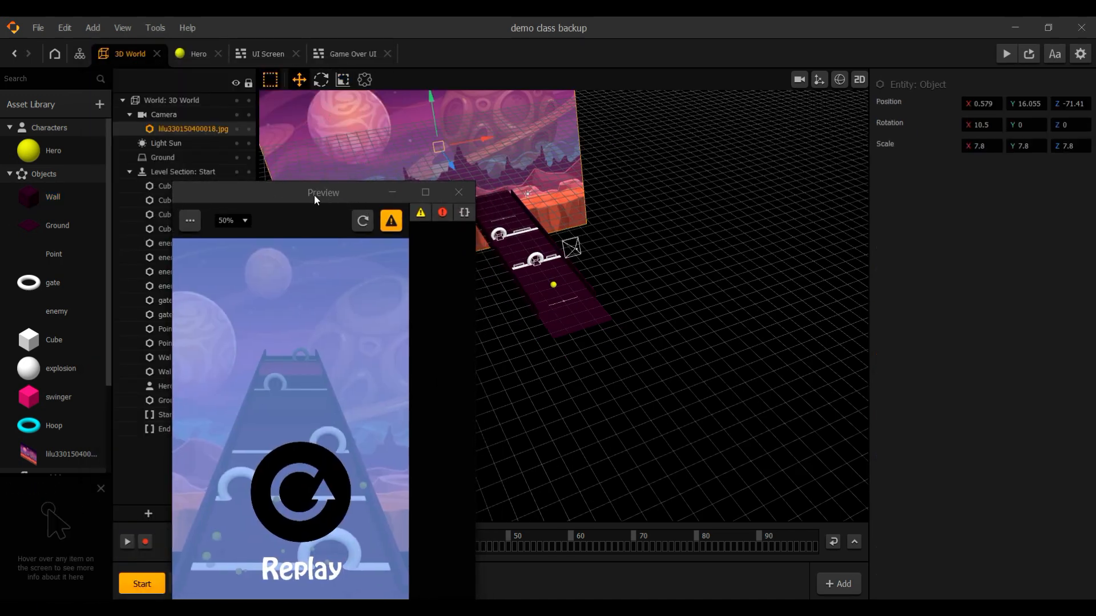
{"action": "left_click_drag", "start_coordinate": [314, 194], "coordinate": [285, 177]}
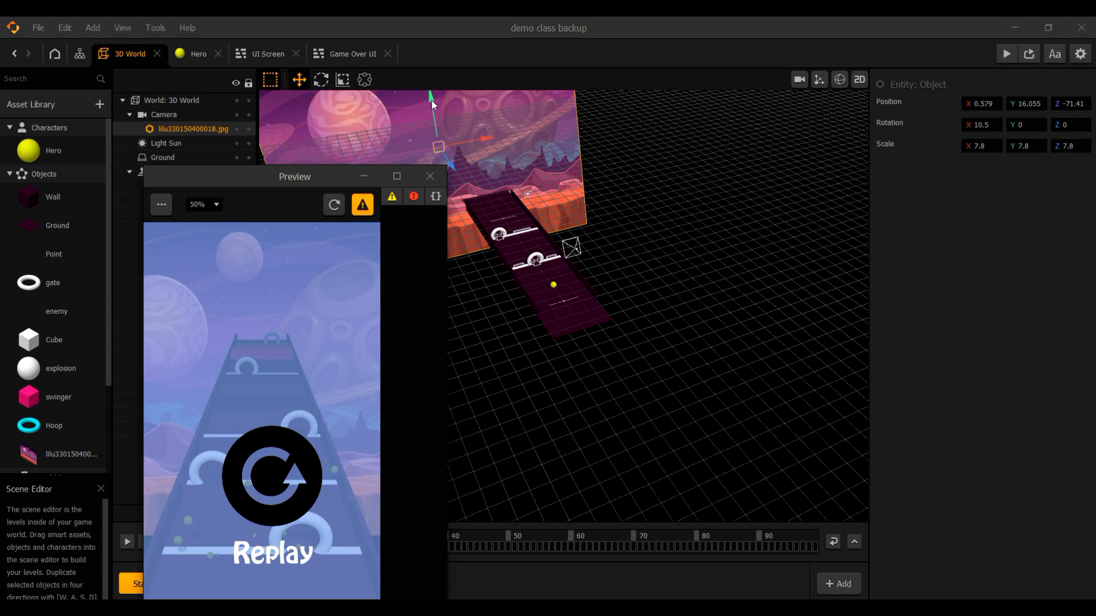
{"action": "left_click_drag", "start_coordinate": [431, 101], "coordinate": [440, 123]}
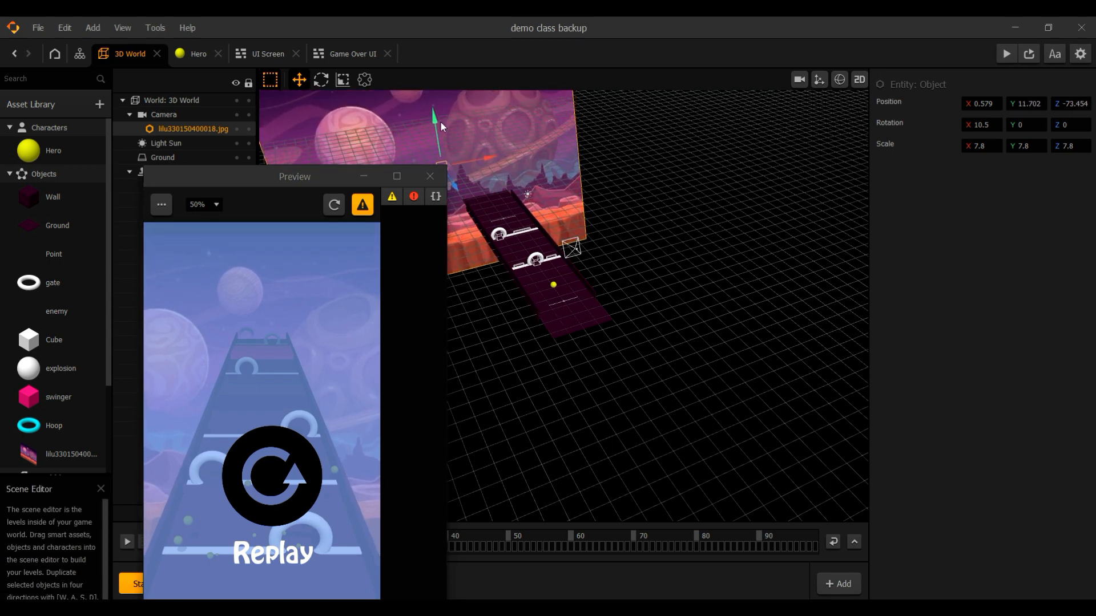
- Scale the background image up uniformly to about 8.494
{"action": "left_click", "coordinate": [344, 81]}
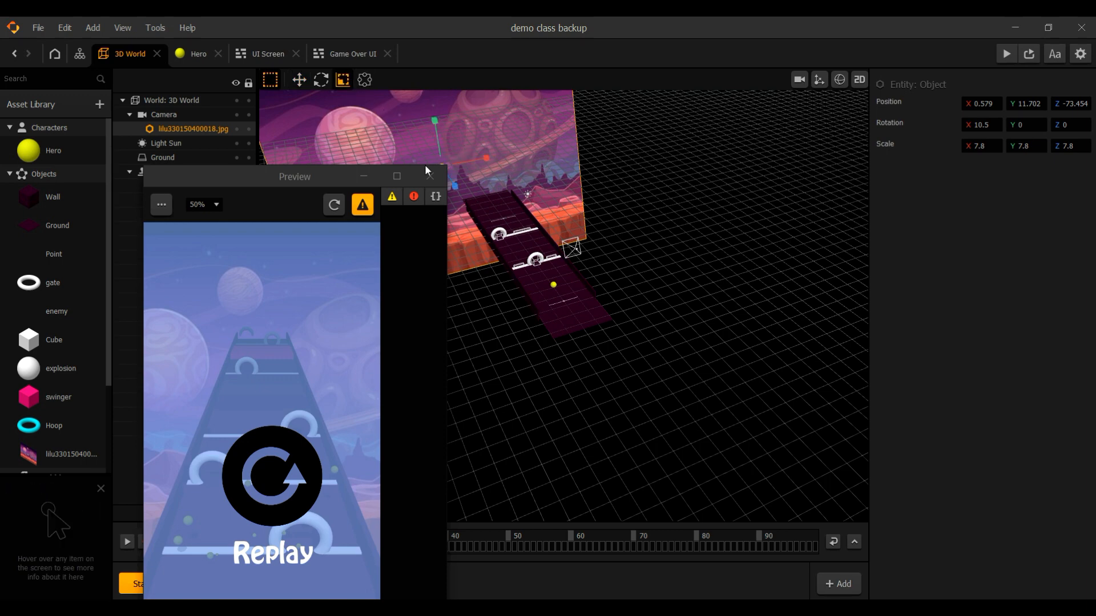
{"action": "left_click_drag", "start_coordinate": [327, 176], "coordinate": [296, 169]}
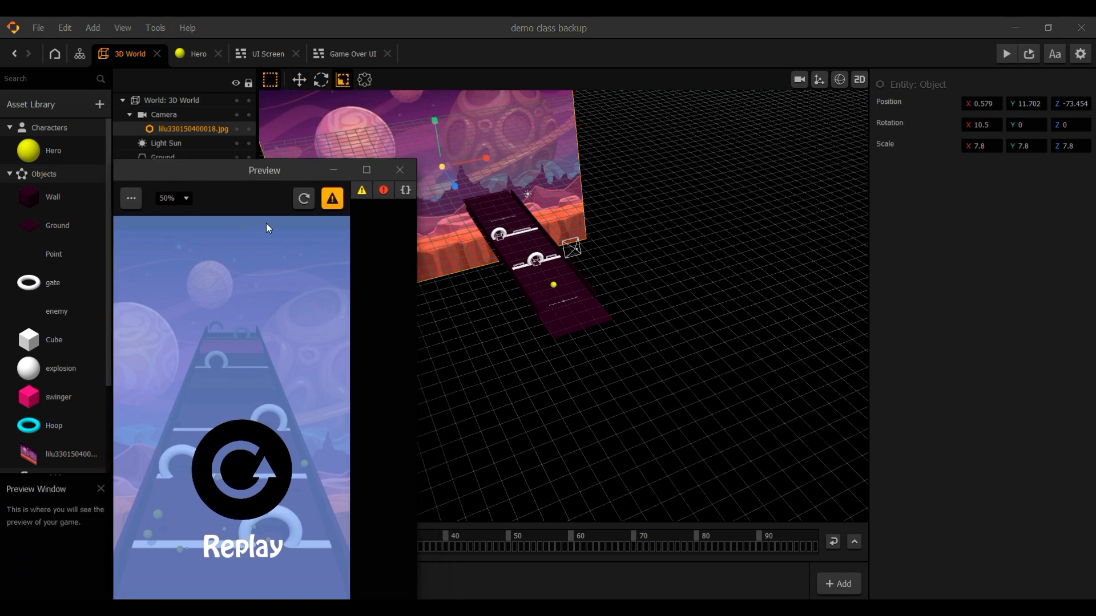
{"action": "left_click_drag", "start_coordinate": [444, 167], "coordinate": [464, 172]}
- Raise the background image to about Y 13.212, Z -72.745
{"action": "left_click", "coordinate": [299, 80]}
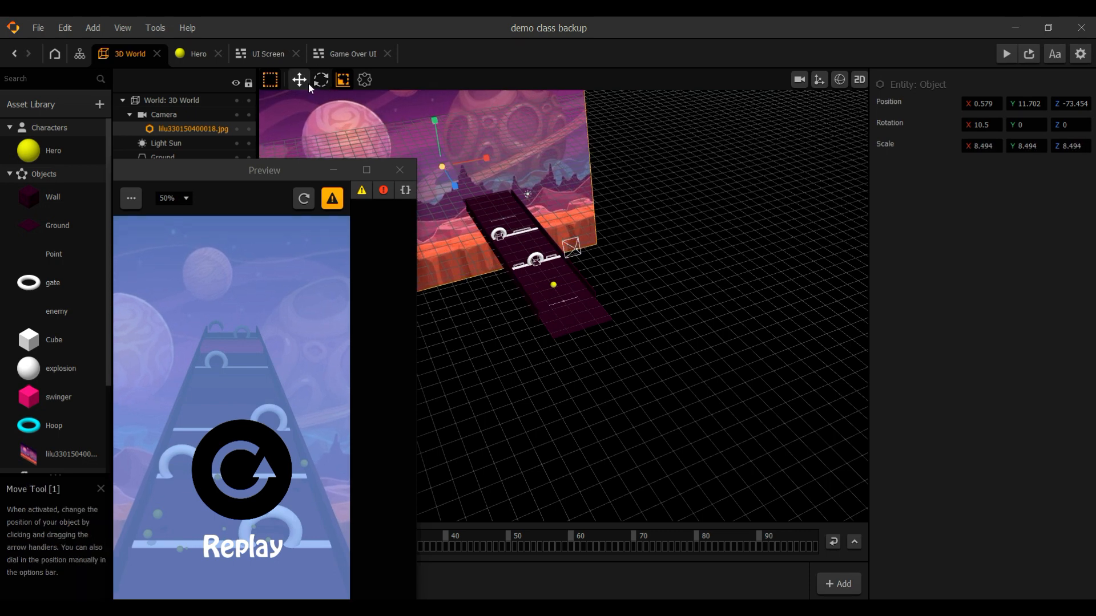
{"action": "left_click_drag", "start_coordinate": [433, 122], "coordinate": [430, 114]}
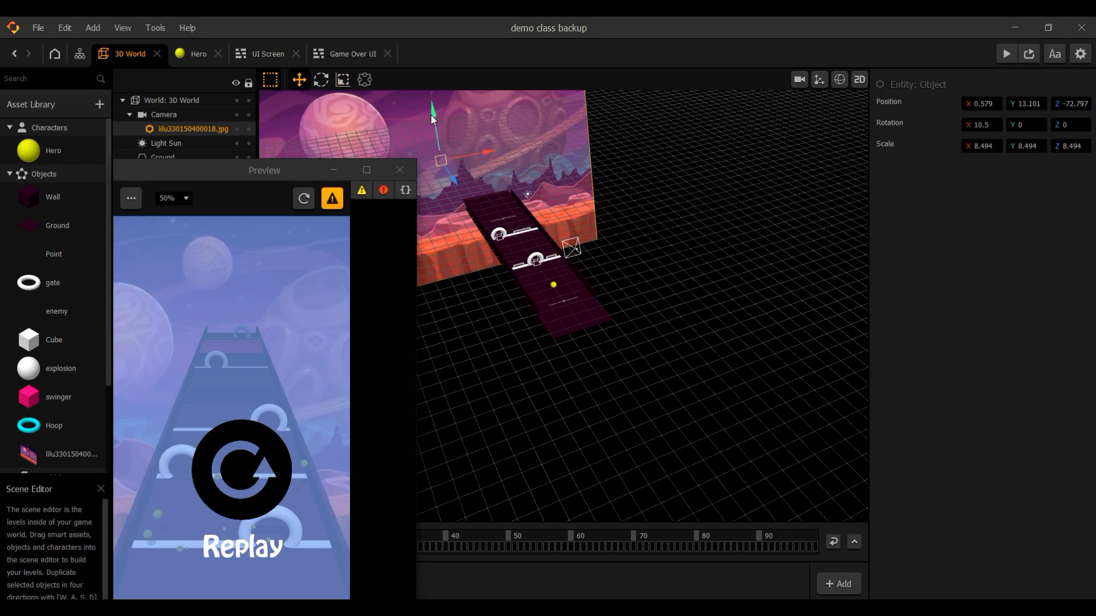
{"action": "left_click_drag", "start_coordinate": [254, 158], "coordinate": [251, 89]}
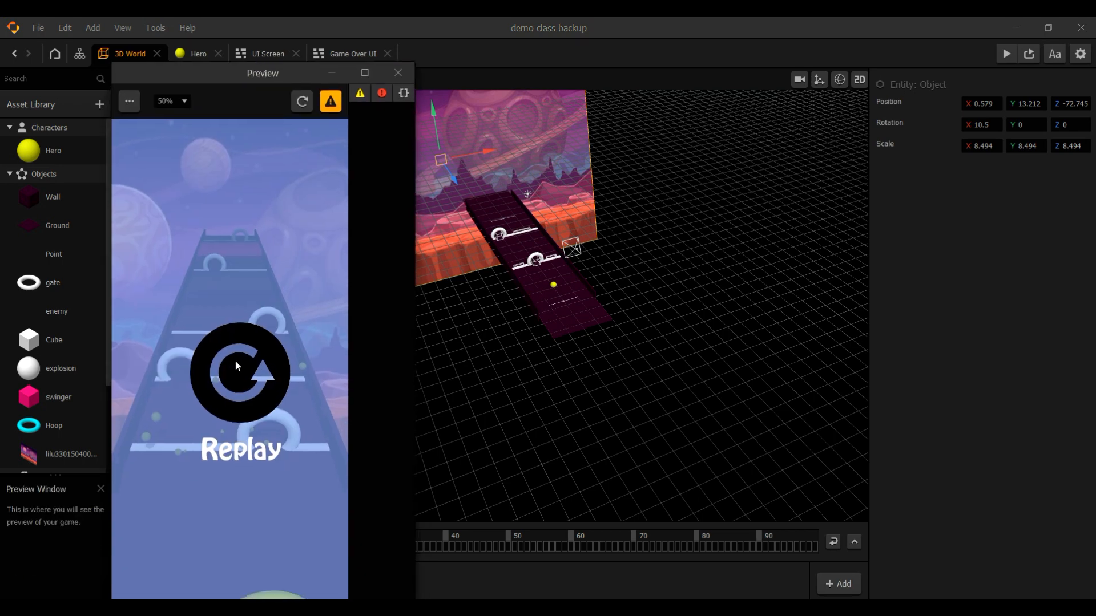
- Replay the game in the preview to check the background framing and wall color, and close the preview
{"action": "left_click", "coordinate": [235, 360]}
{"action": "mouse_move", "coordinate": [204, 377]}
{"action": "left_mouse_down"}
{"action": "mouse_move", "coordinate": [167, 367]}
{"action": "mouse_move", "coordinate": [306, 358]}
{"action": "mouse_move", "coordinate": [162, 331]}
{"action": "left_mouse_up"}
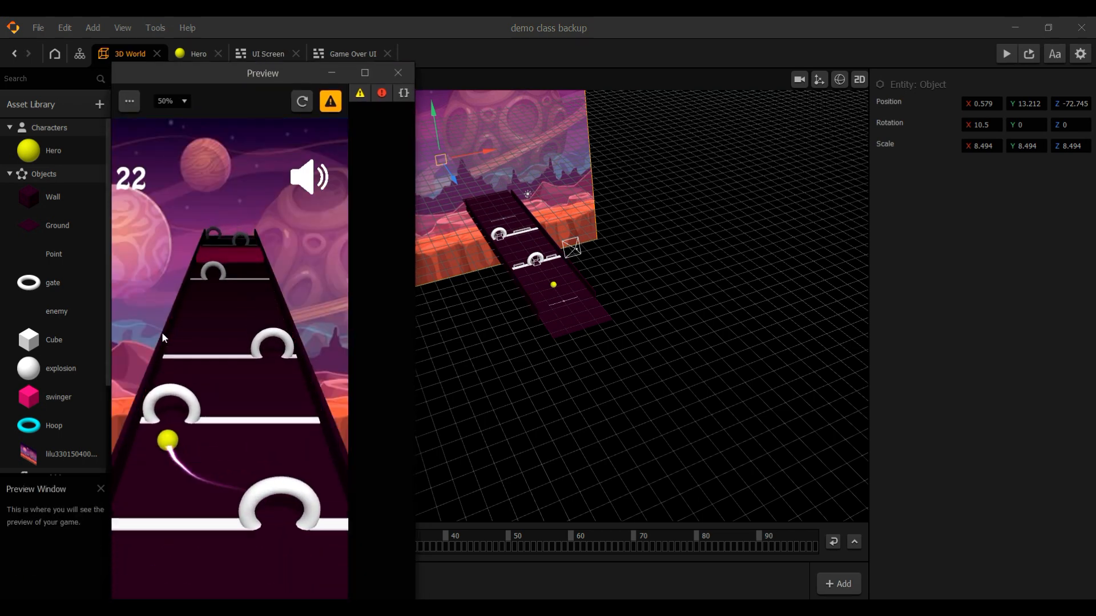
{"action": "left_click", "coordinate": [409, 74]}
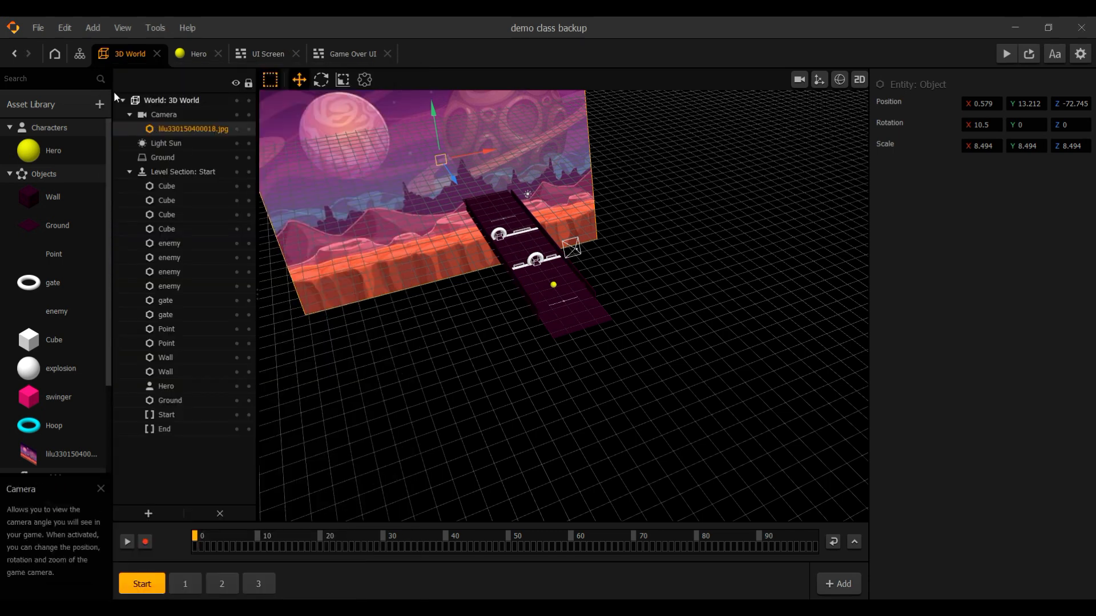
- Turn off Fog for the 3D World in the mind map and test-play the game in the preview
{"action": "left_click", "coordinate": [79, 54]}
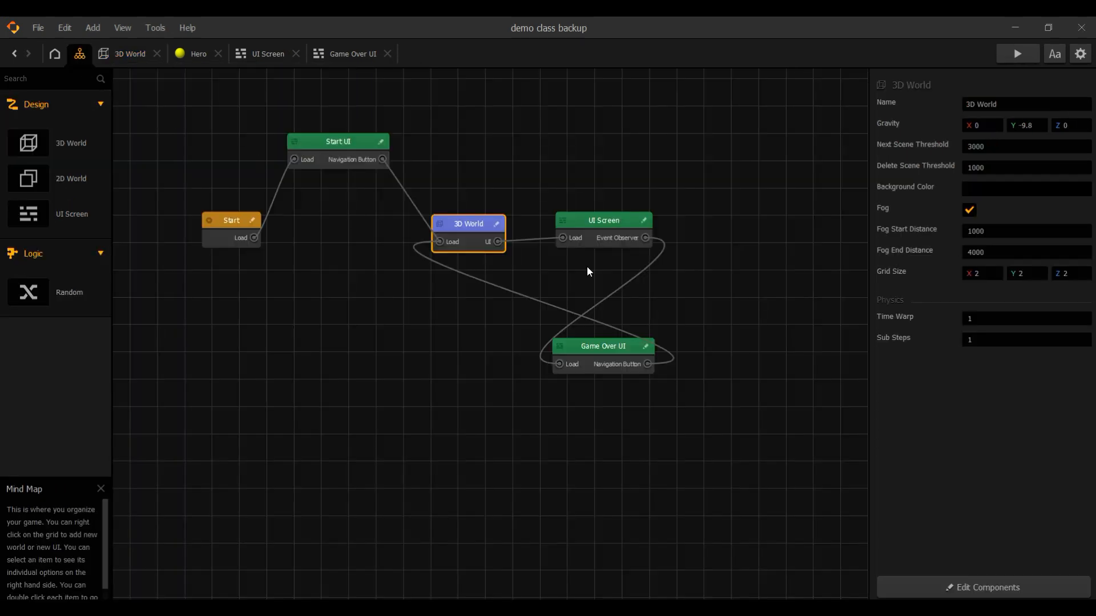
{"action": "left_click", "coordinate": [969, 210]}
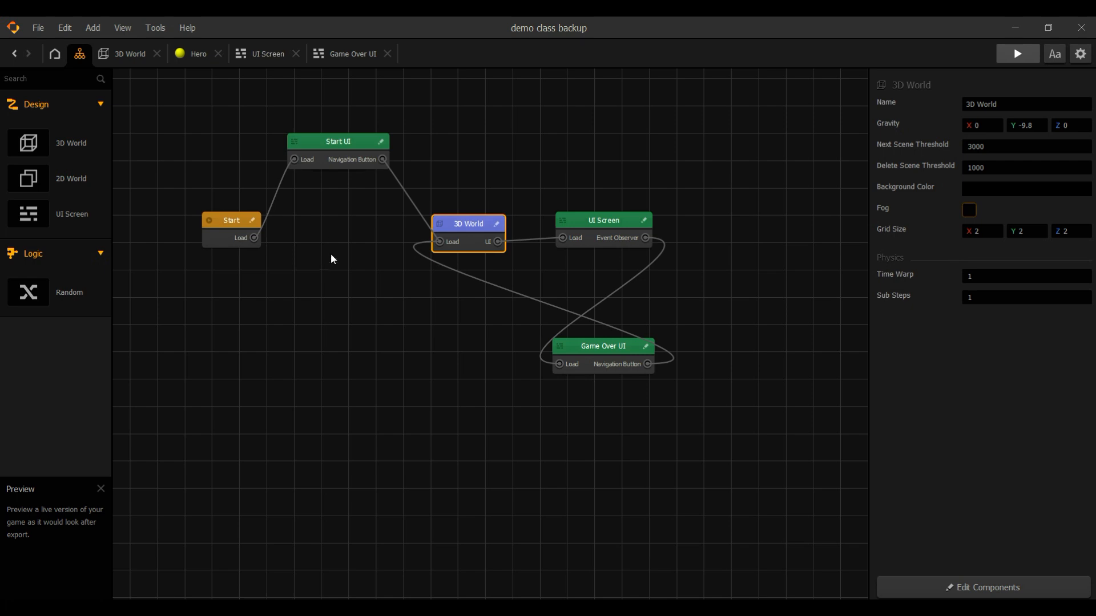
{"action": "left_click", "coordinate": [235, 399]}
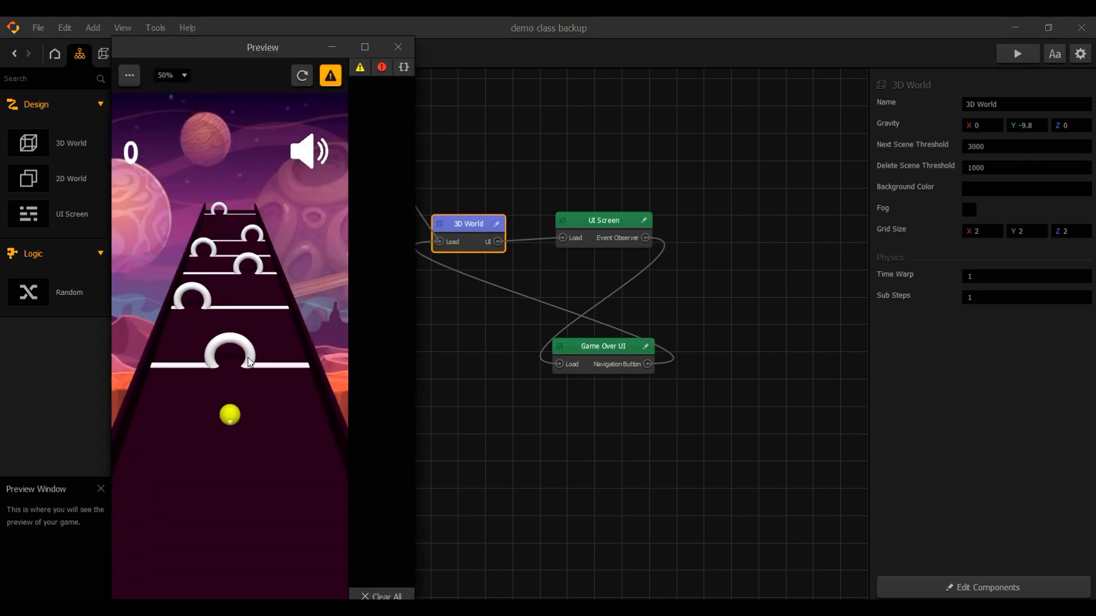
{"action": "mouse_move", "coordinate": [245, 359]}
{"action": "left_mouse_down"}
{"action": "mouse_move", "coordinate": [149, 337]}
{"action": "mouse_move", "coordinate": [325, 346]}
{"action": "mouse_move", "coordinate": [197, 330]}
{"action": "left_mouse_up"}
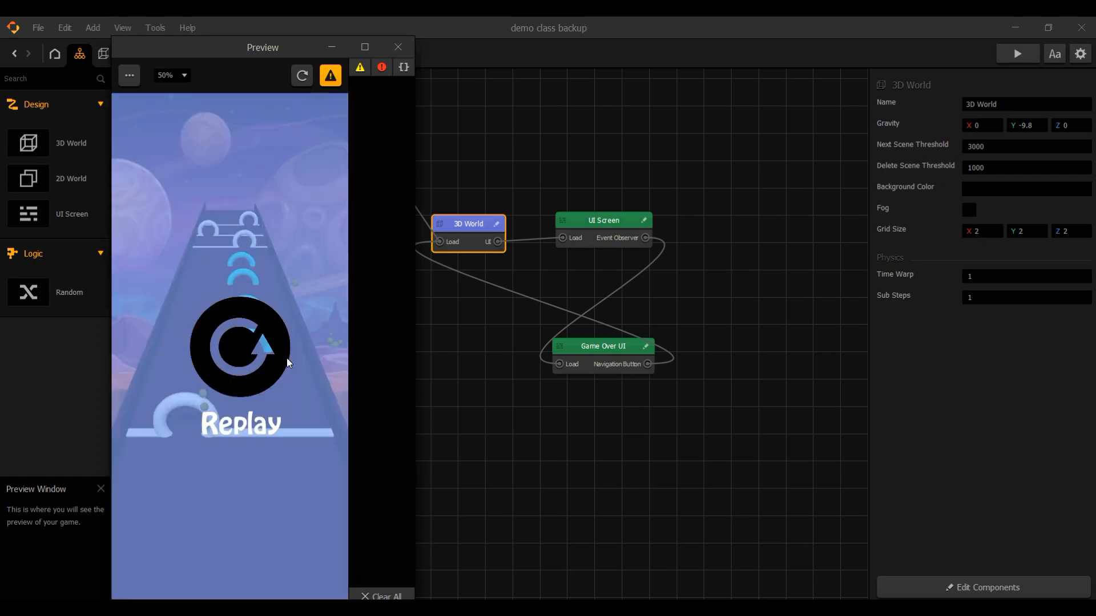
{"action": "left_click", "coordinate": [394, 49]}
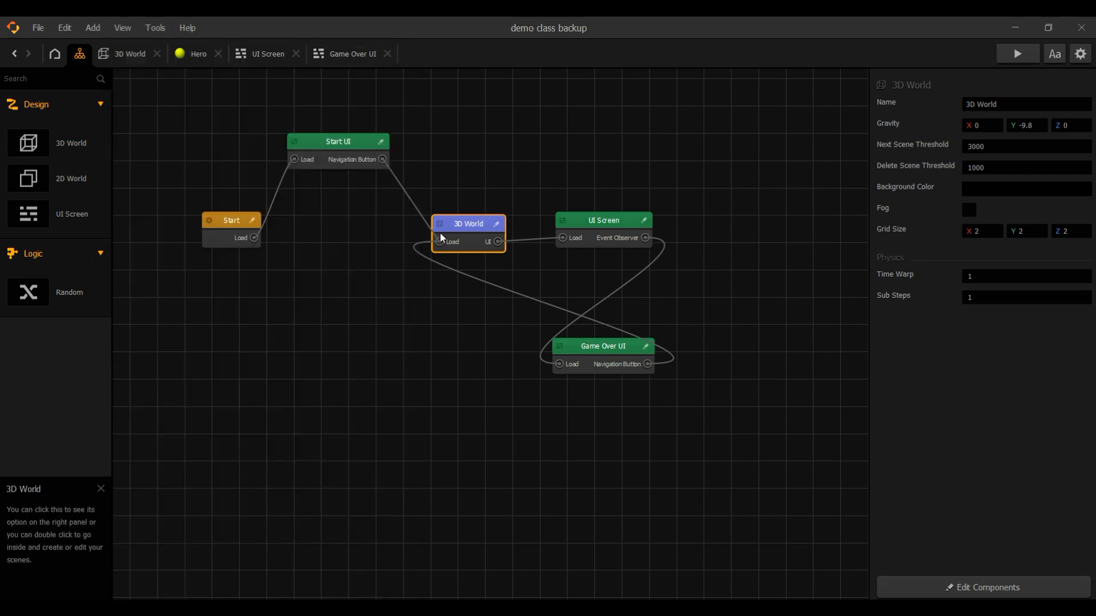
- Return to the 3D World and open the Hero character's node map with its 3D Model node selected
{"action": "left_click", "coordinate": [126, 54]}
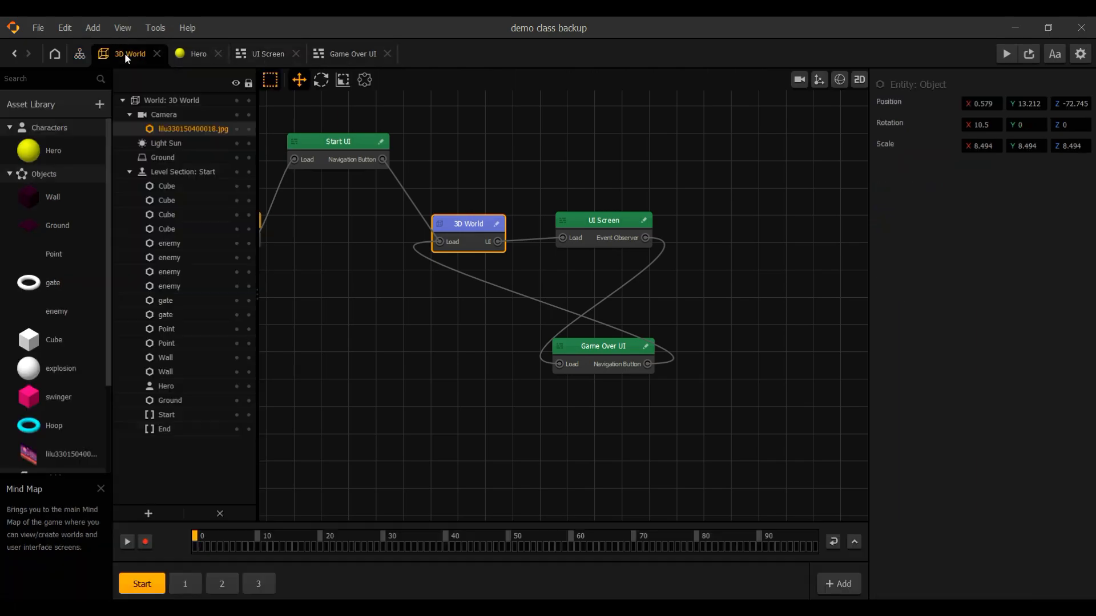
{"action": "right_click_drag", "start_coordinate": [479, 314], "coordinate": [502, 319]}
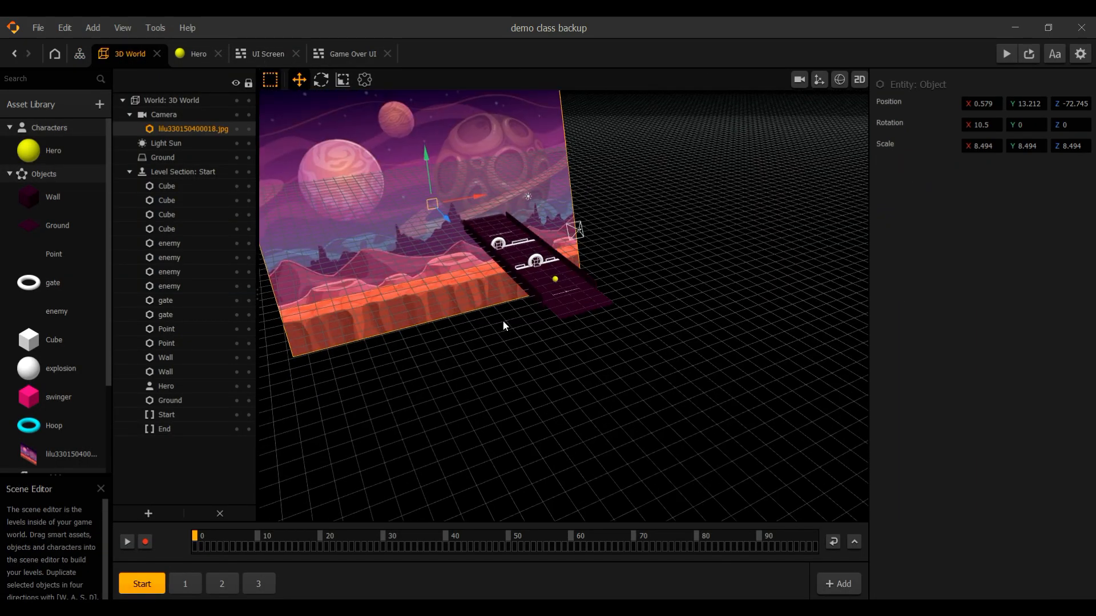
{"action": "scroll", "coordinate": [502, 328], "scroll_direction": "up", "scroll_amount": 3}
{"action": "scroll", "coordinate": [506, 365], "scroll_direction": "up", "scroll_amount": 4}
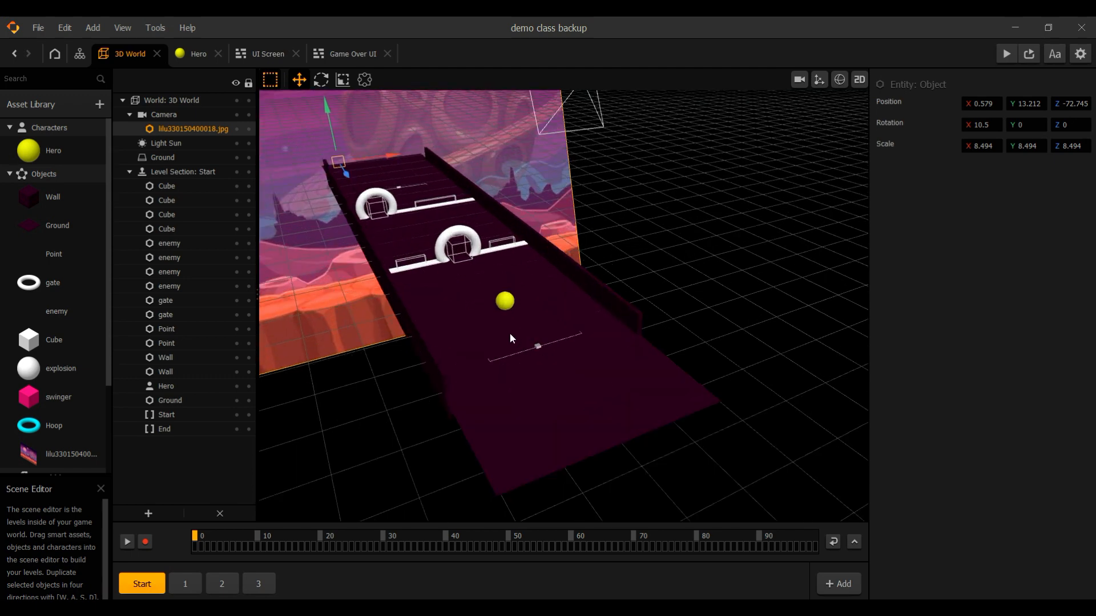
{"action": "mouse_move", "coordinate": [52, 155]}
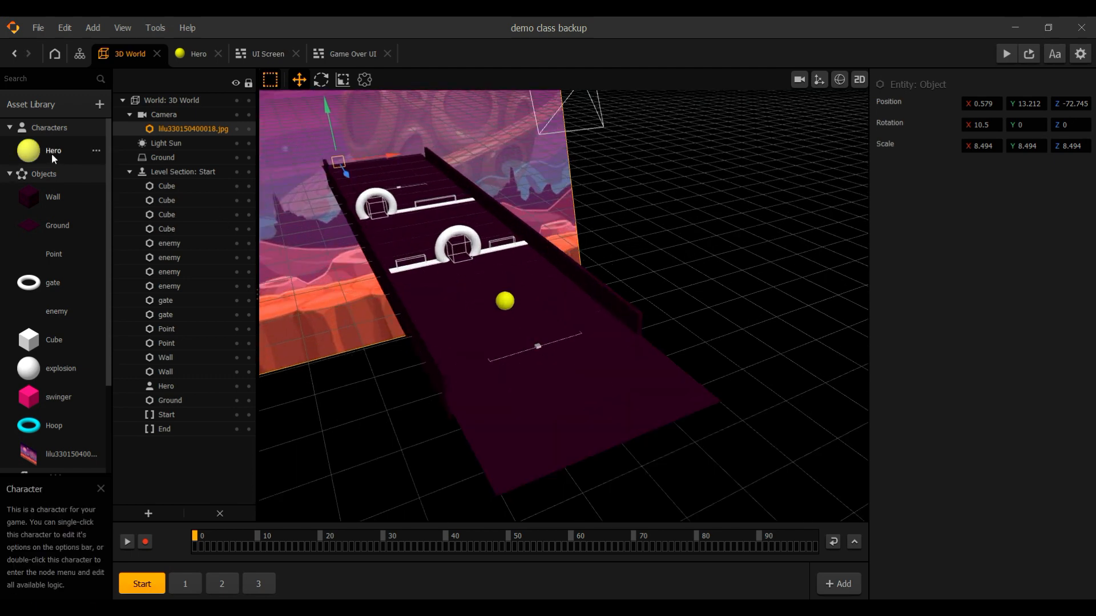
{"action": "double_click", "coordinate": [52, 153]}
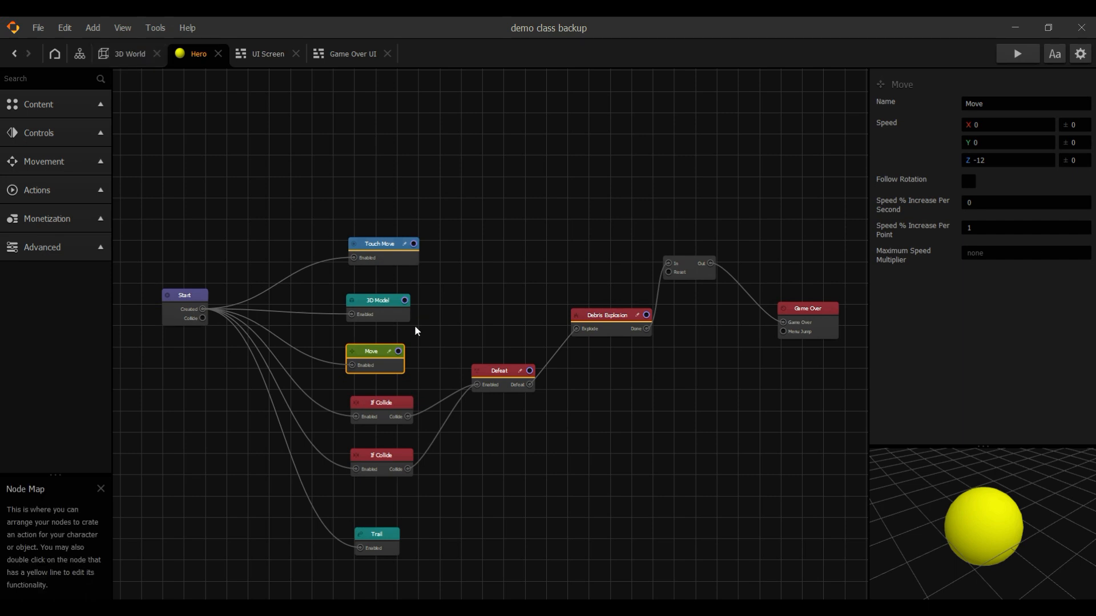
{"action": "left_click", "coordinate": [377, 304]}
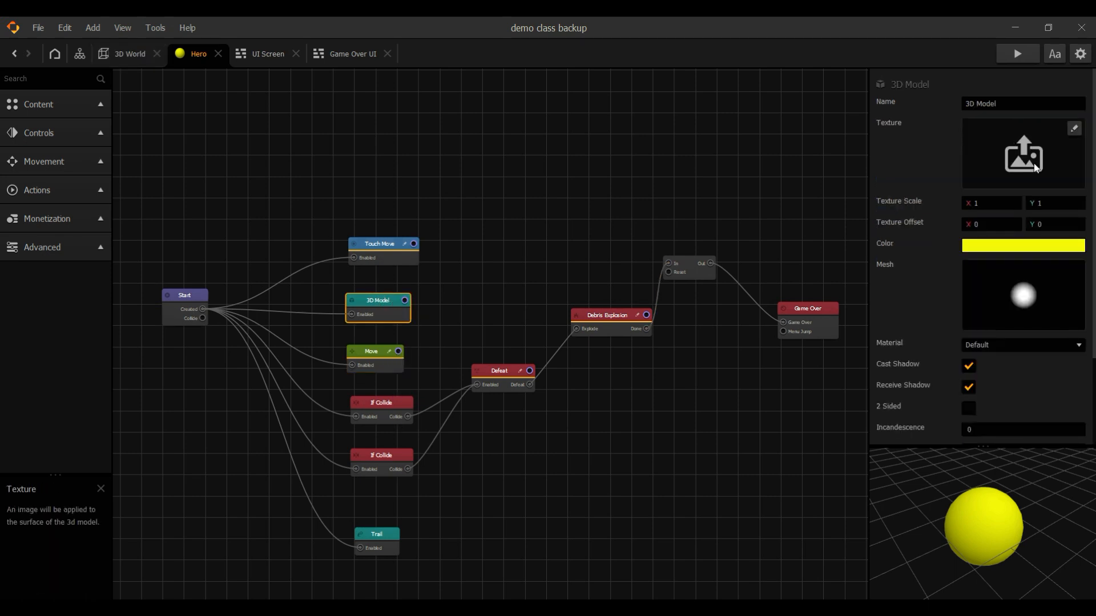
- Apply the rock image 613f17a4d55d58449cbc216dd98667b5.jpg from the anim folder as the Hero 3D Model's texture and inspect the ball up close
{"action": "left_click", "coordinate": [480, 549]}
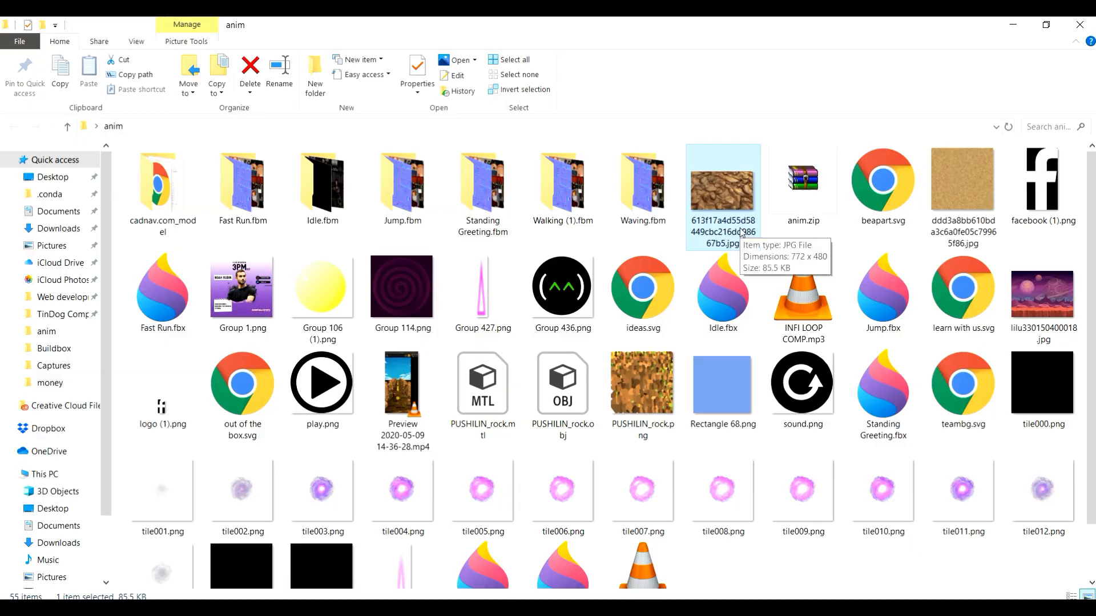
{"action": "scroll", "coordinate": [741, 234], "scroll_direction": "down", "scroll_amount": 2}
{"action": "scroll", "coordinate": [705, 338], "scroll_direction": "up", "scroll_amount": 1}
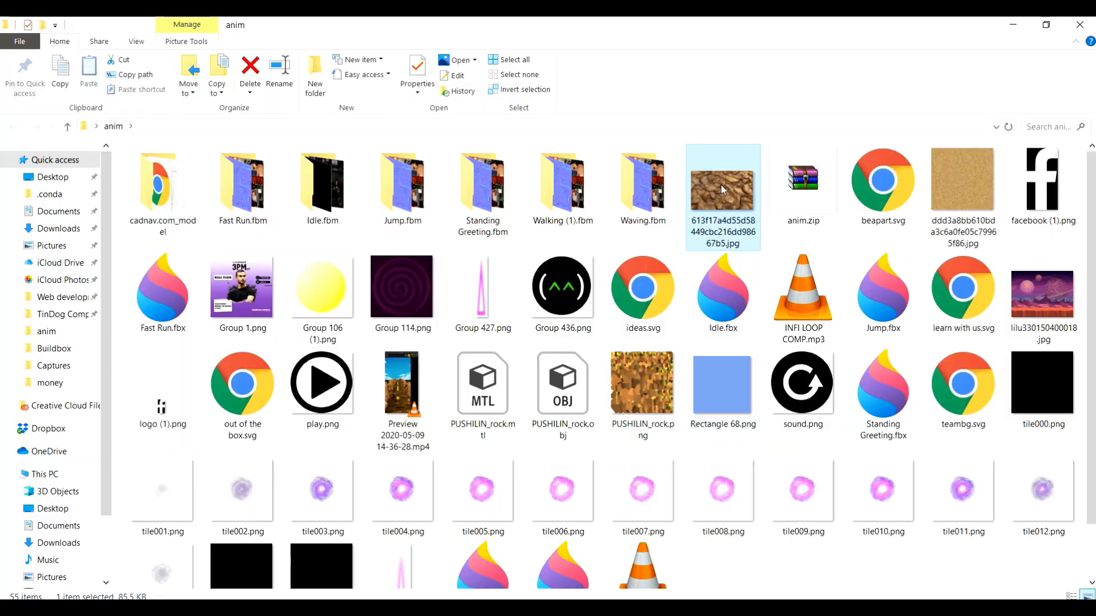
{"action": "left_click_drag", "start_coordinate": [721, 185], "coordinate": [1024, 165]}
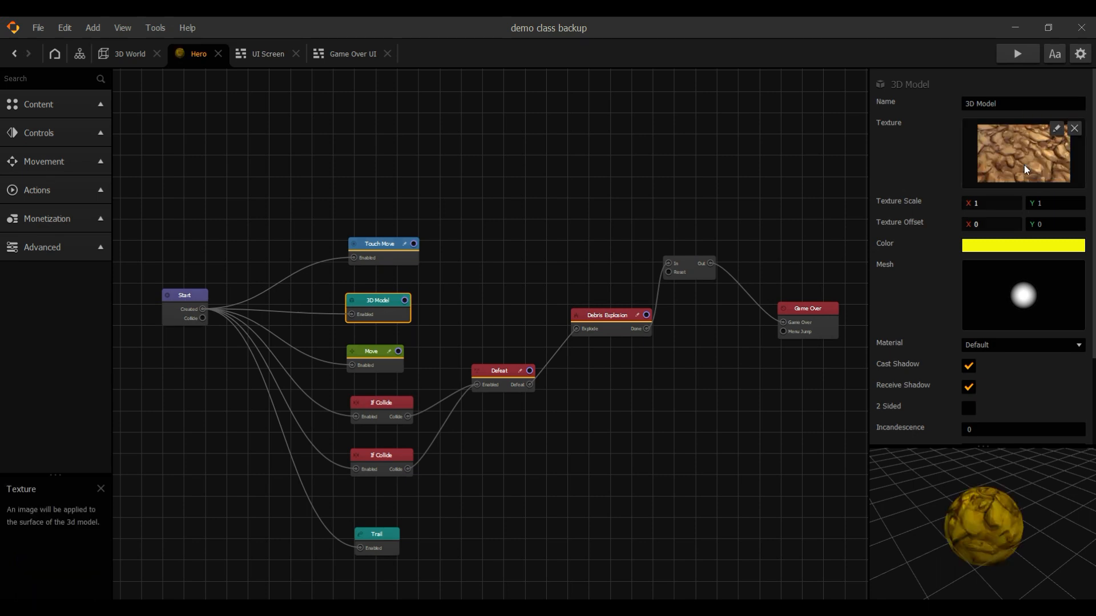
{"action": "scroll", "coordinate": [1011, 547], "scroll_direction": "up", "scroll_amount": 5}
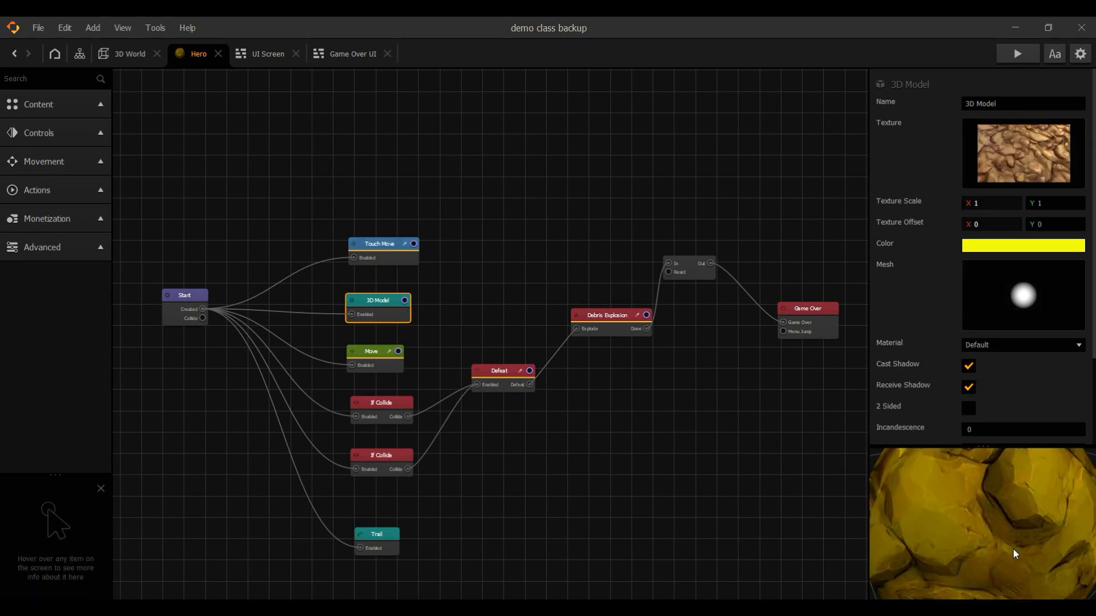
{"action": "scroll", "coordinate": [1012, 549], "scroll_direction": "down", "scroll_amount": 5}
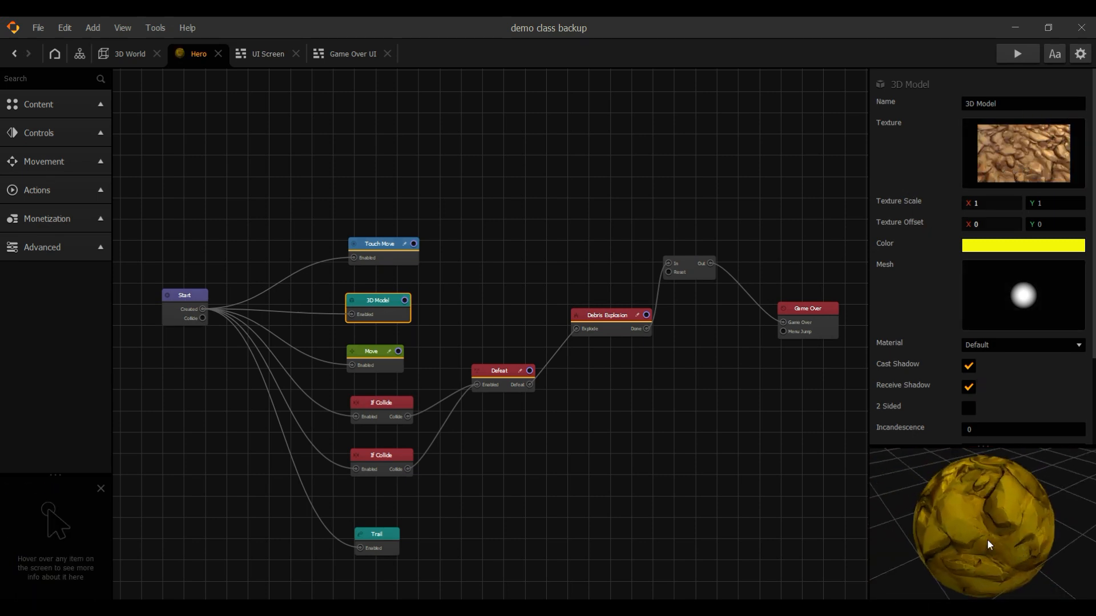
- Set the Incandescence of the Hero's 3D Model to 5
{"action": "scroll", "coordinate": [990, 377], "scroll_direction": "down", "scroll_amount": 2}
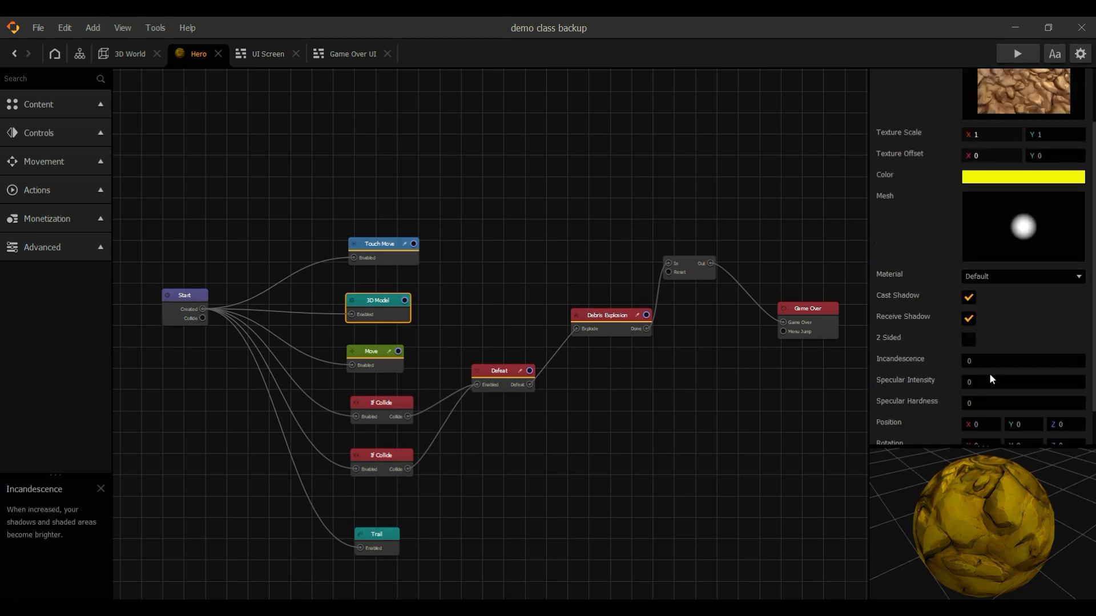
{"action": "left_click", "coordinate": [989, 359]}
{"action": "key", "text": "BackSpace"}
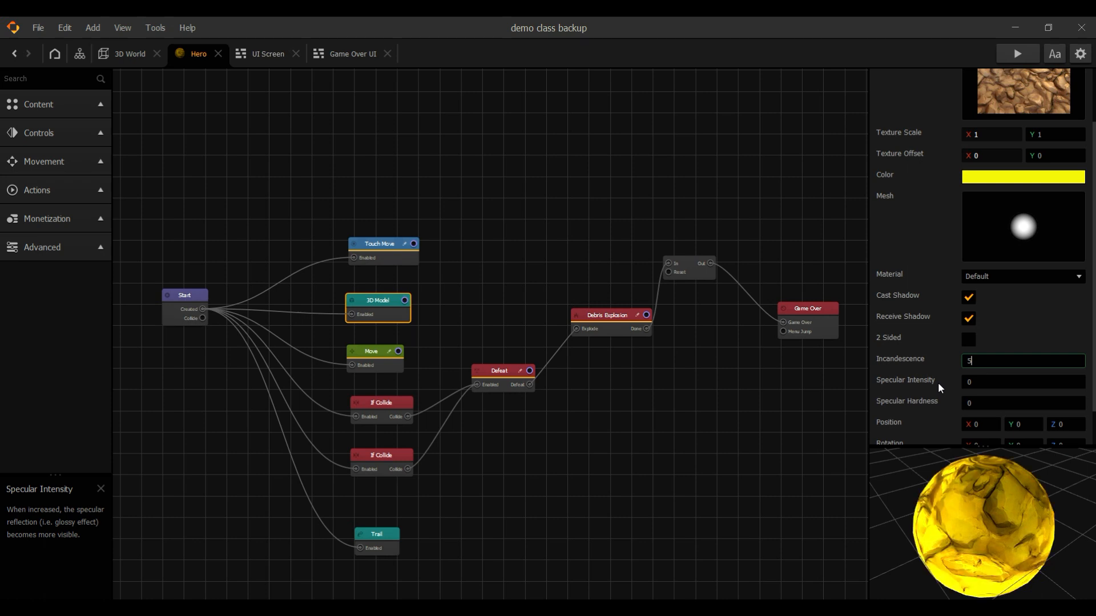
{"action": "scroll", "coordinate": [981, 385], "scroll_direction": "down", "scroll_amount": 1}
{"action": "scroll", "coordinate": [984, 391], "scroll_direction": "up", "scroll_amount": 1}
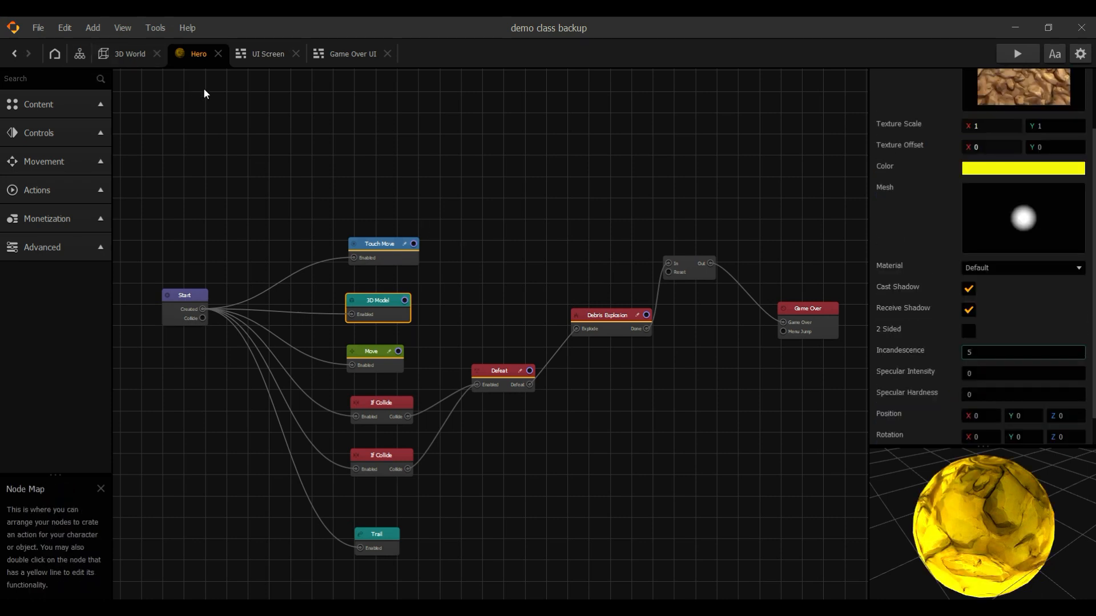
- Return to the 3D World and test-play the game in the preview to check the textured ball on the track
{"action": "left_click", "coordinate": [129, 62]}
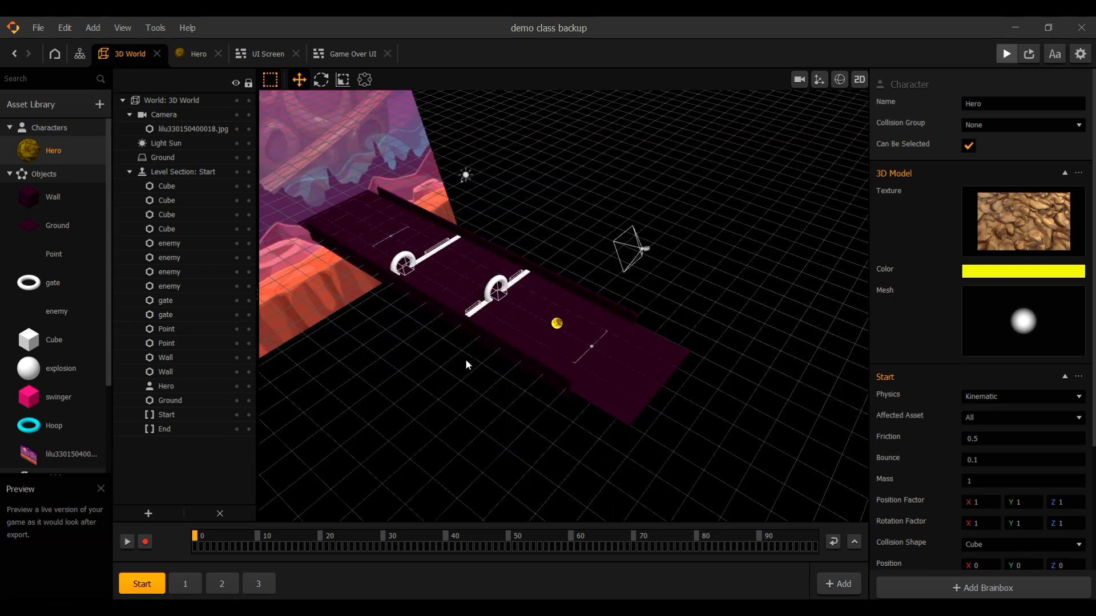
{"action": "left_click", "coordinate": [248, 404]}
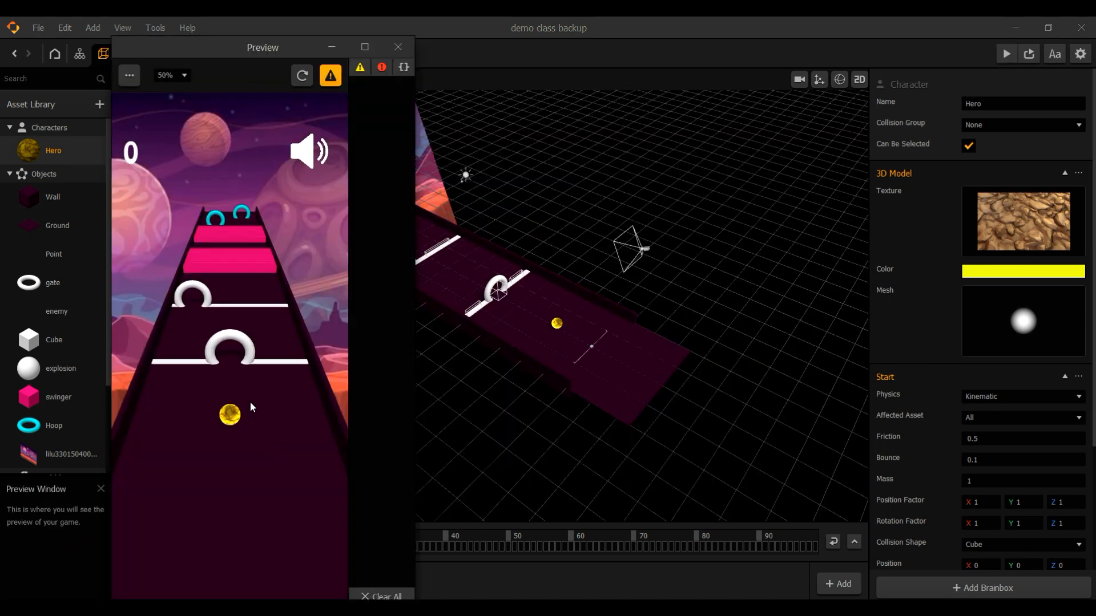
{"action": "mouse_move", "coordinate": [246, 422]}
{"action": "left_mouse_down"}
{"action": "mouse_move", "coordinate": [186, 417]}
{"action": "mouse_move", "coordinate": [282, 416]}
{"action": "left_mouse_up"}
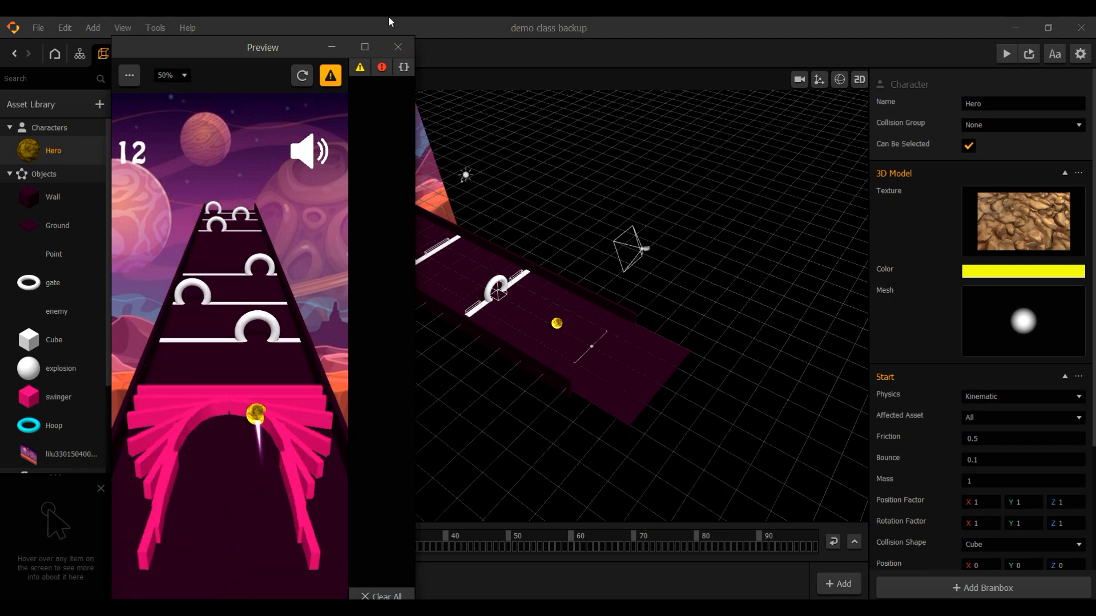
{"action": "left_click", "coordinate": [409, 56]}
- Add a Rotate node to the Hero's node map, connect it to Start's Created output and set its X speed to -1000
{"action": "left_click", "coordinate": [199, 53]}
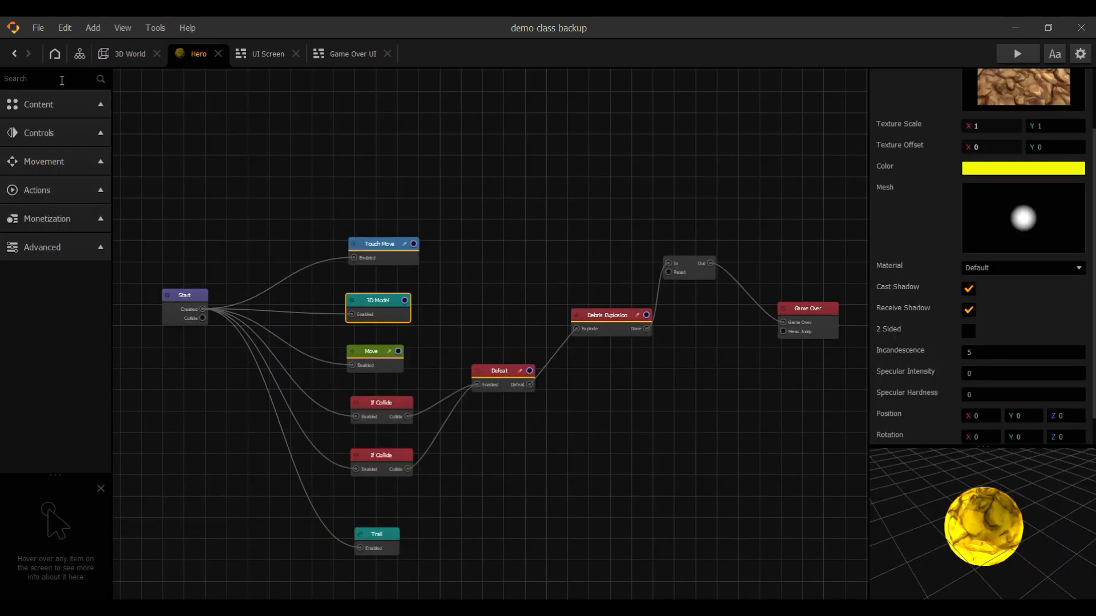
{"action": "type", "text": "rota"}
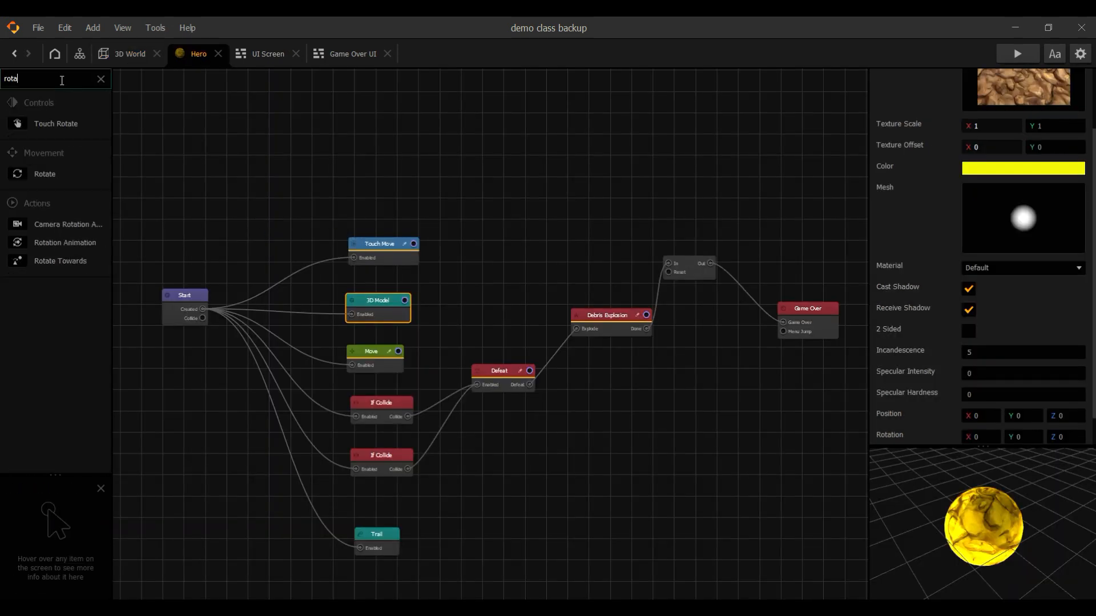
{"action": "left_click", "coordinate": [51, 177]}
{"action": "left_click_drag", "start_coordinate": [51, 181], "coordinate": [210, 307]}
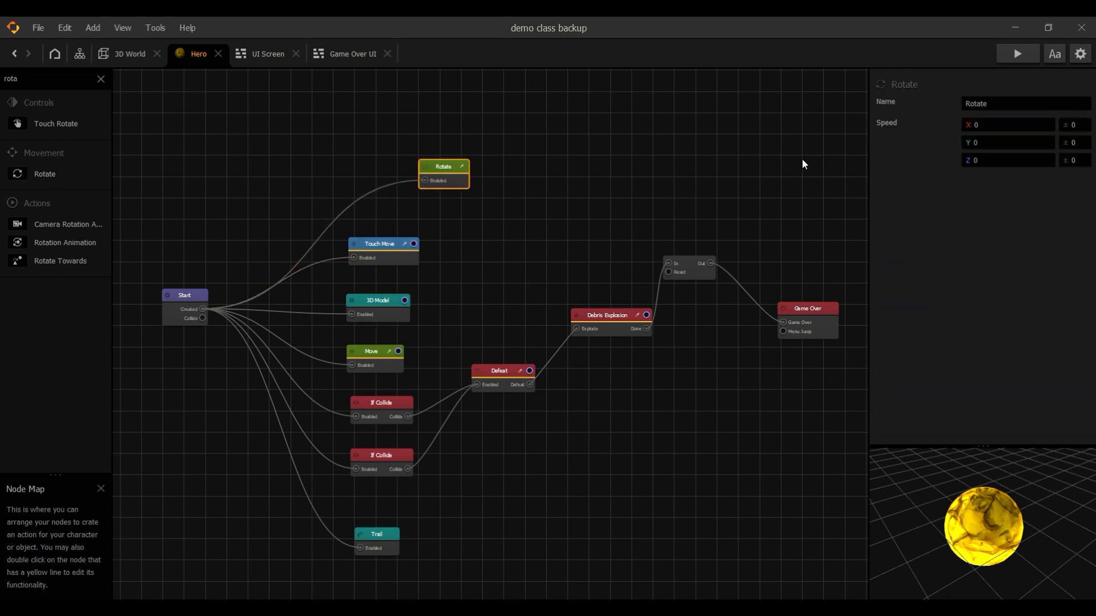
{"action": "left_click", "coordinate": [988, 123]}
{"action": "type", "text": "-1"}
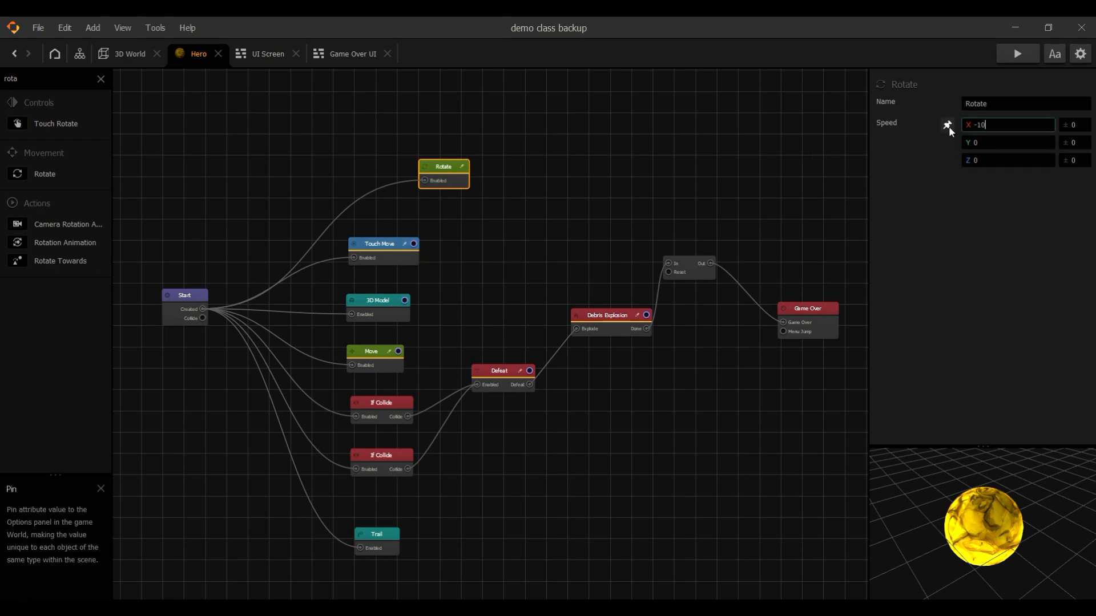
{"action": "type", "text": "000"}
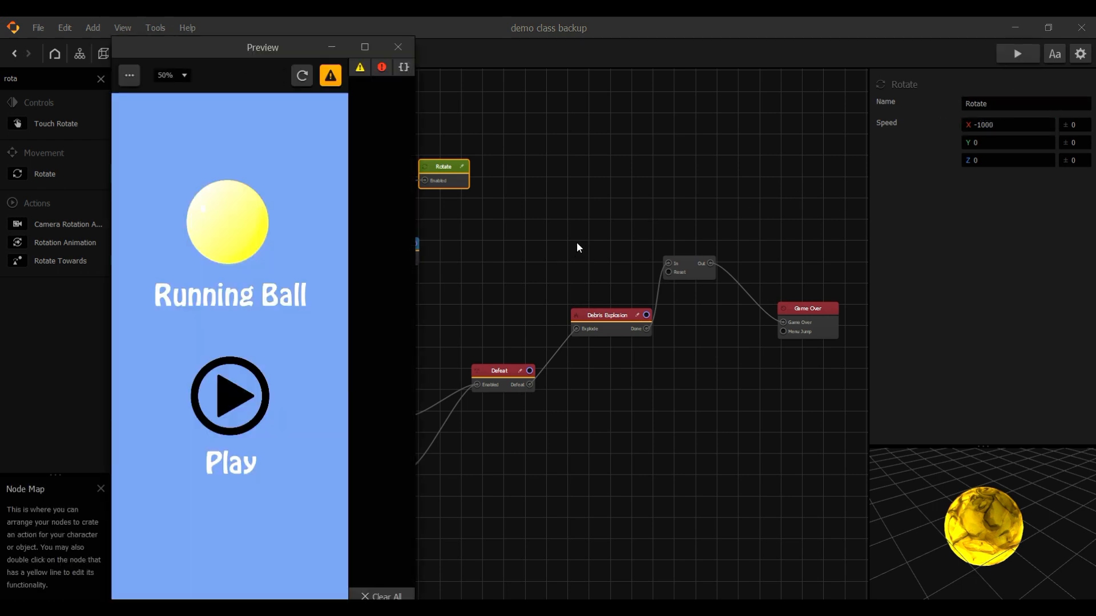
- Play the game in the preview to check how the ball rolls, then close the preview
{"action": "left_click", "coordinate": [228, 391]}
{"action": "mouse_move", "coordinate": [261, 357]}
{"action": "left_mouse_down"}
{"action": "mouse_move", "coordinate": [170, 349]}
{"action": "mouse_move", "coordinate": [308, 352]}
{"action": "mouse_move", "coordinate": [162, 346]}
{"action": "mouse_move", "coordinate": [333, 345]}
{"action": "mouse_move", "coordinate": [196, 333]}
{"action": "mouse_move", "coordinate": [278, 325]}
{"action": "left_mouse_up"}
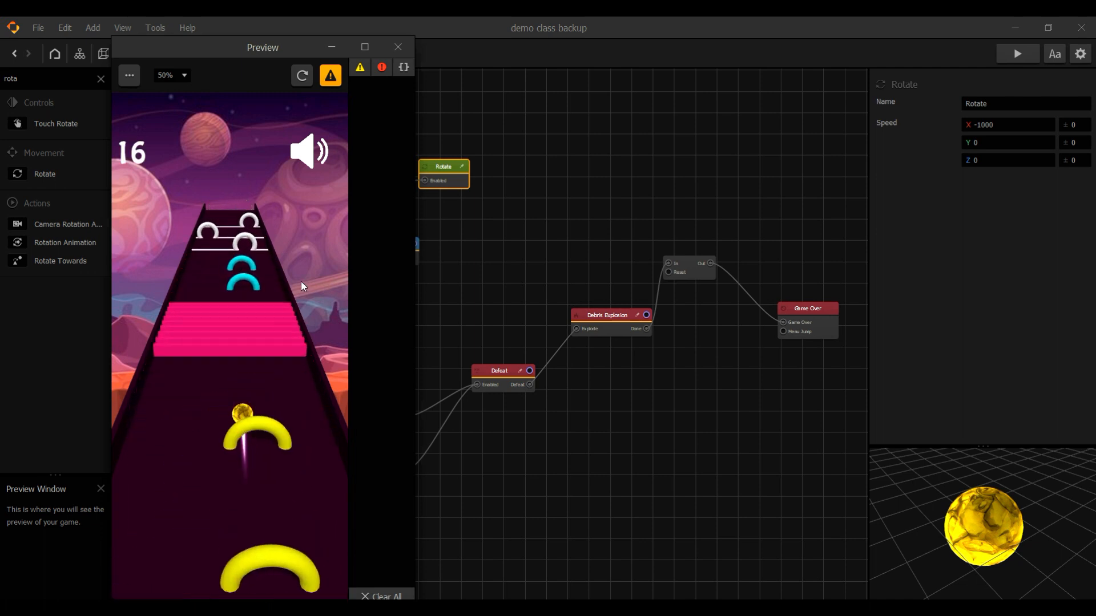
{"action": "left_click", "coordinate": [398, 47]}
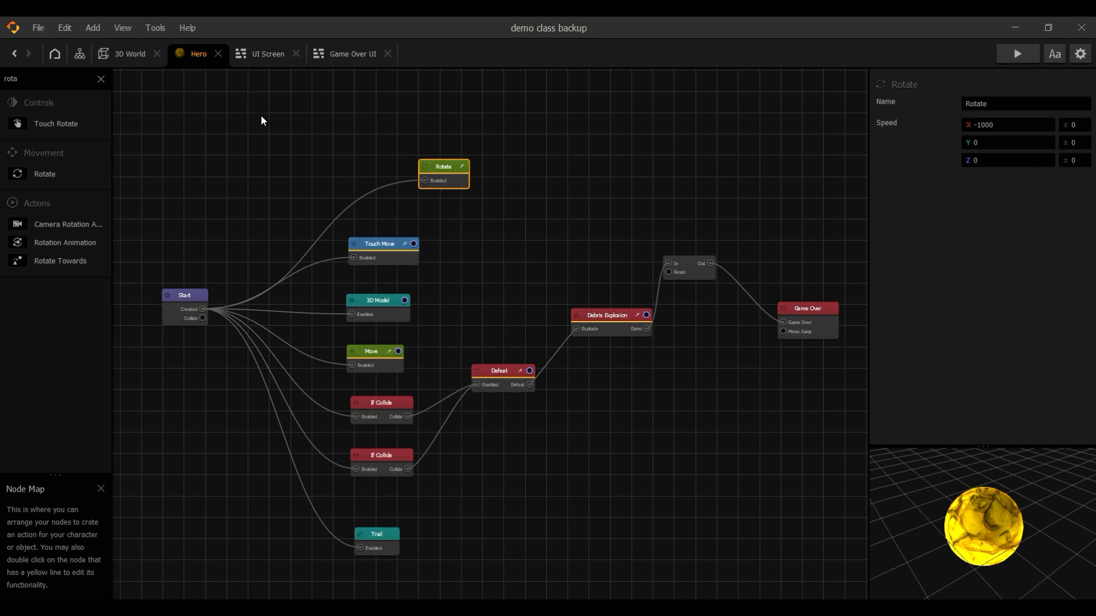
- Reposition the Rotate node above the Touch Move node, closer to the column of nodes linked from Start
{"action": "scroll", "coordinate": [297, 143], "scroll_direction": "down", "scroll_amount": 2}
{"action": "scroll", "coordinate": [345, 166], "scroll_direction": "up", "scroll_amount": 3}
{"action": "left_click_drag", "start_coordinate": [439, 167], "coordinate": [391, 170]}
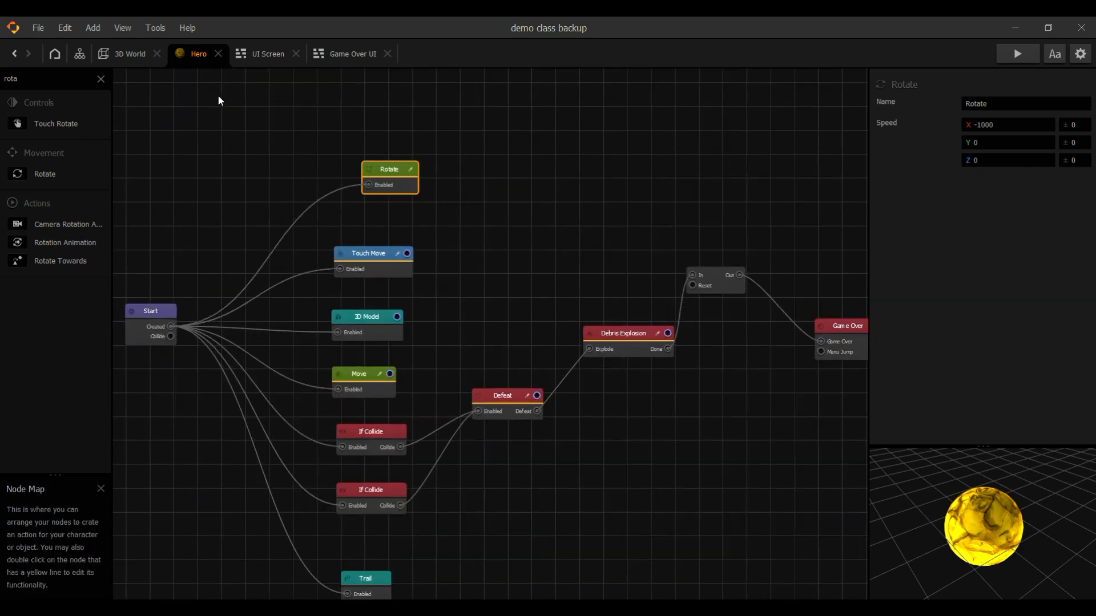
- Open the 3D World, look through level sections 1, 2 and 3, and return to section 1
{"action": "left_click", "coordinate": [131, 54]}
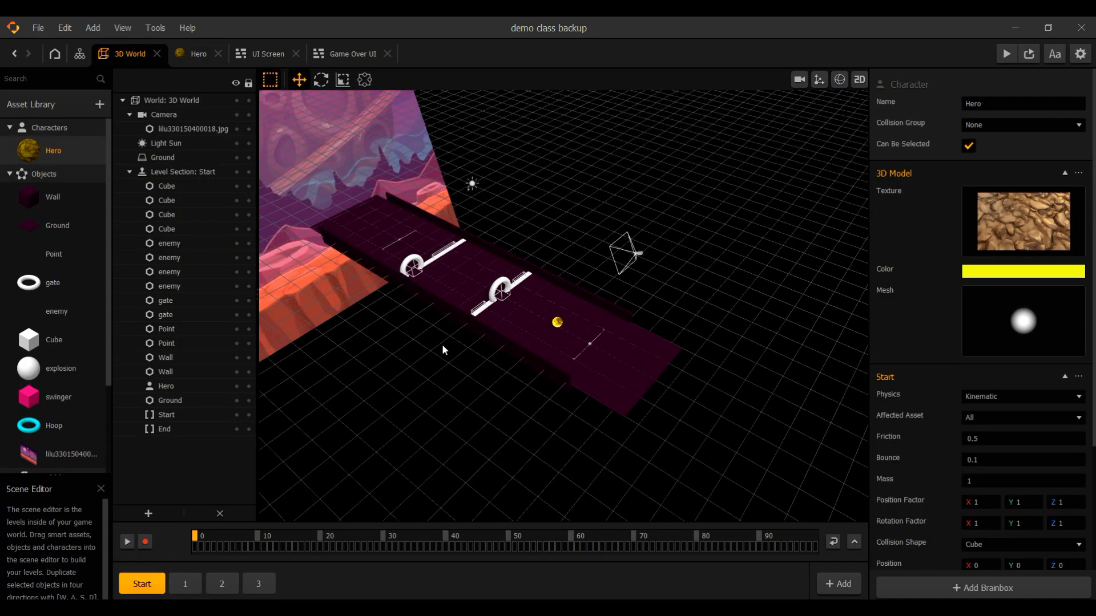
{"action": "left_click", "coordinate": [185, 583]}
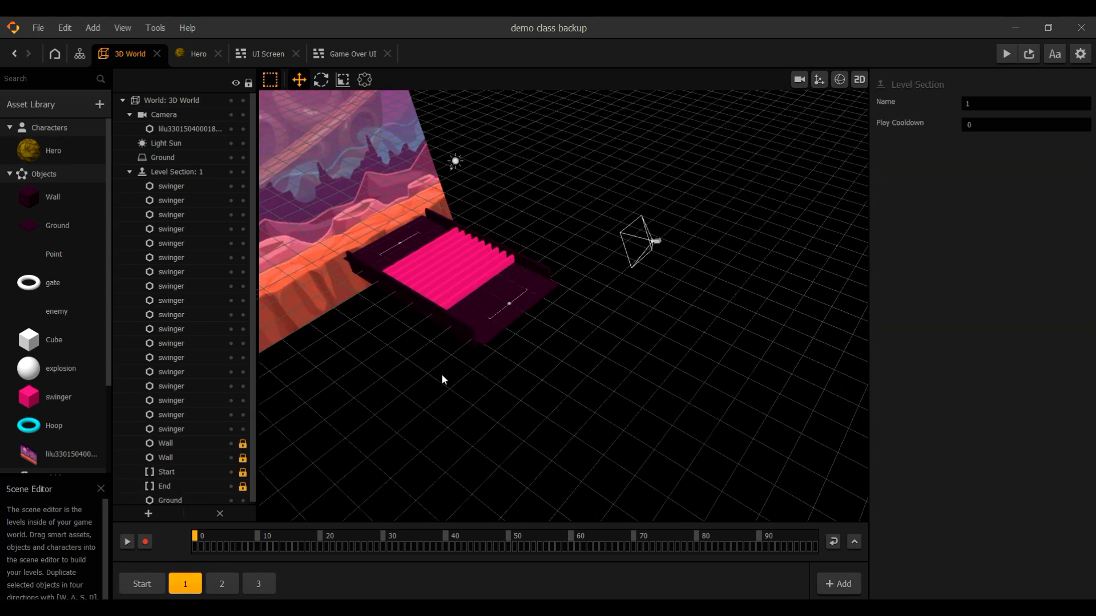
{"action": "left_click", "coordinate": [225, 581]}
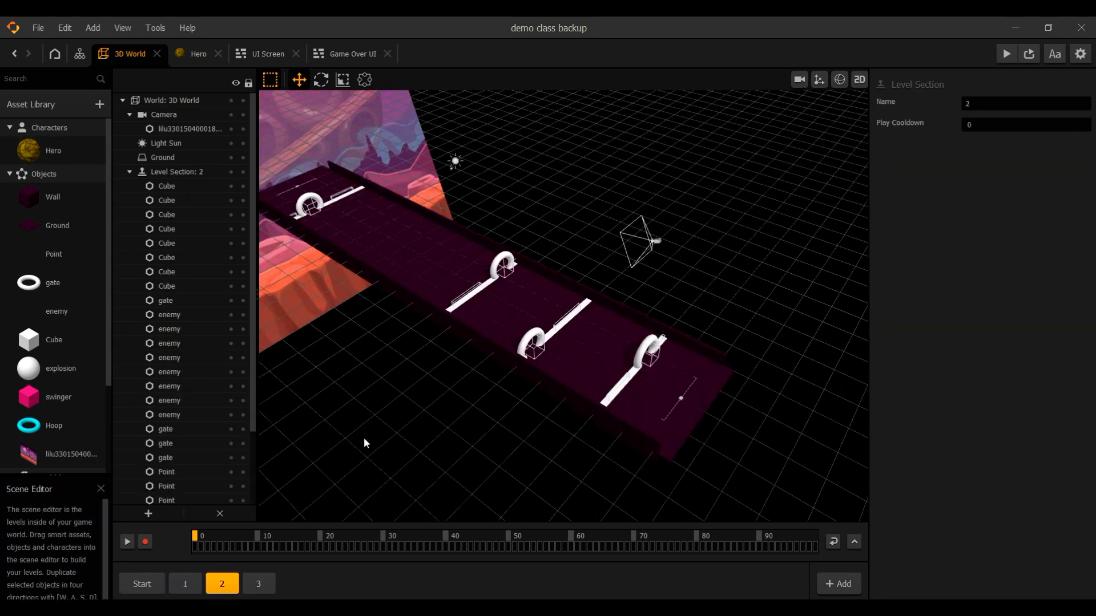
{"action": "left_click", "coordinate": [256, 584]}
{"action": "left_click", "coordinate": [222, 584]}
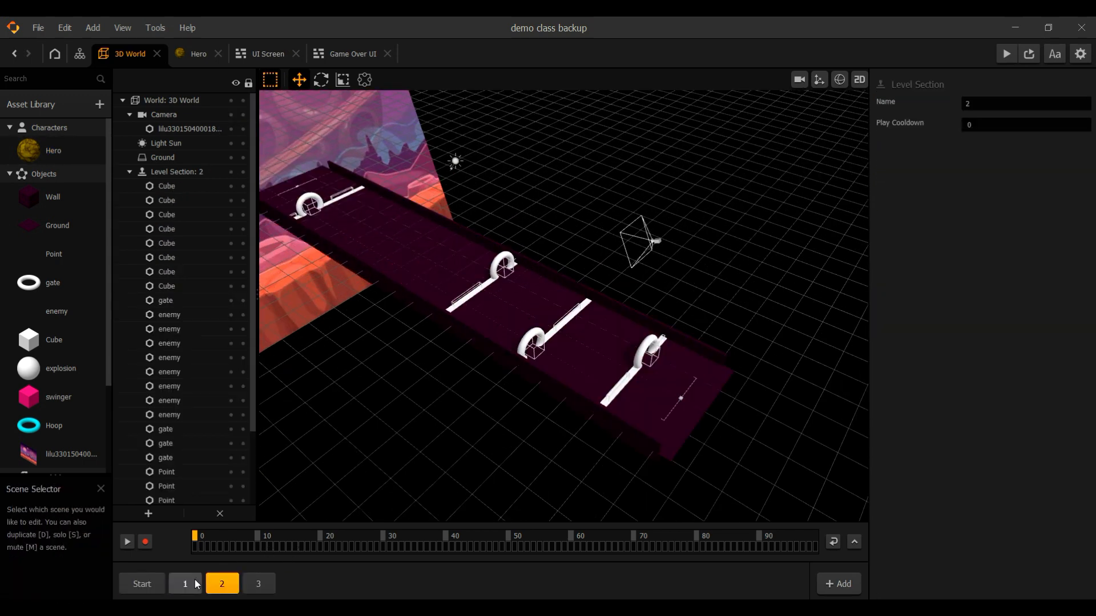
{"action": "left_click", "coordinate": [191, 582]}
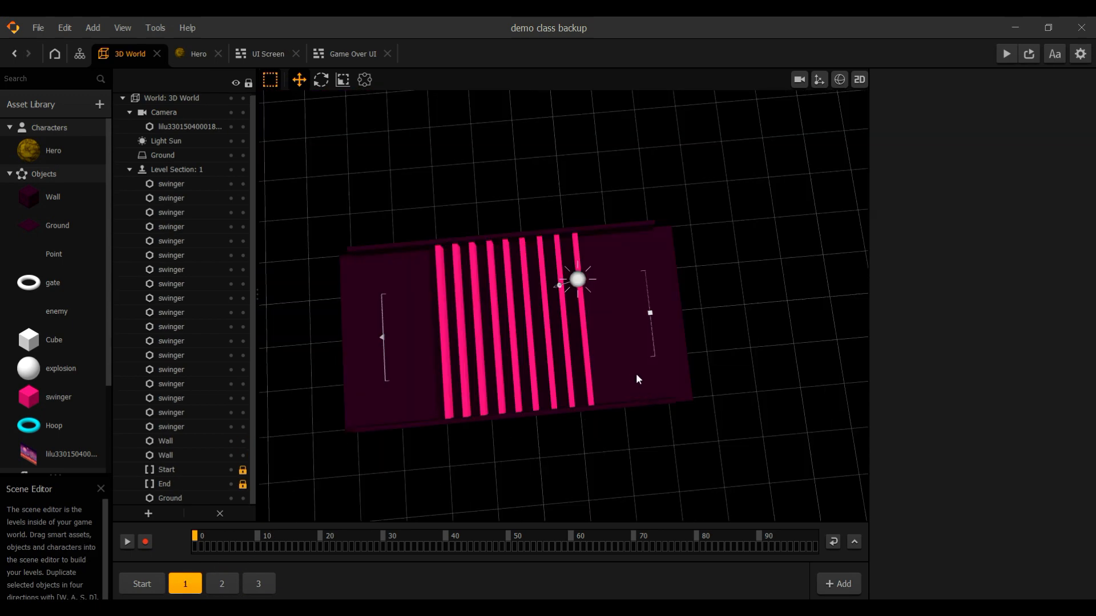
- Select the ground and both walls of level section 1 and stretch them along Z to a ground scale of about 19
{"action": "left_click", "coordinate": [637, 379]}
{"action": "left_click", "coordinate": [591, 254], "text": "shift"}
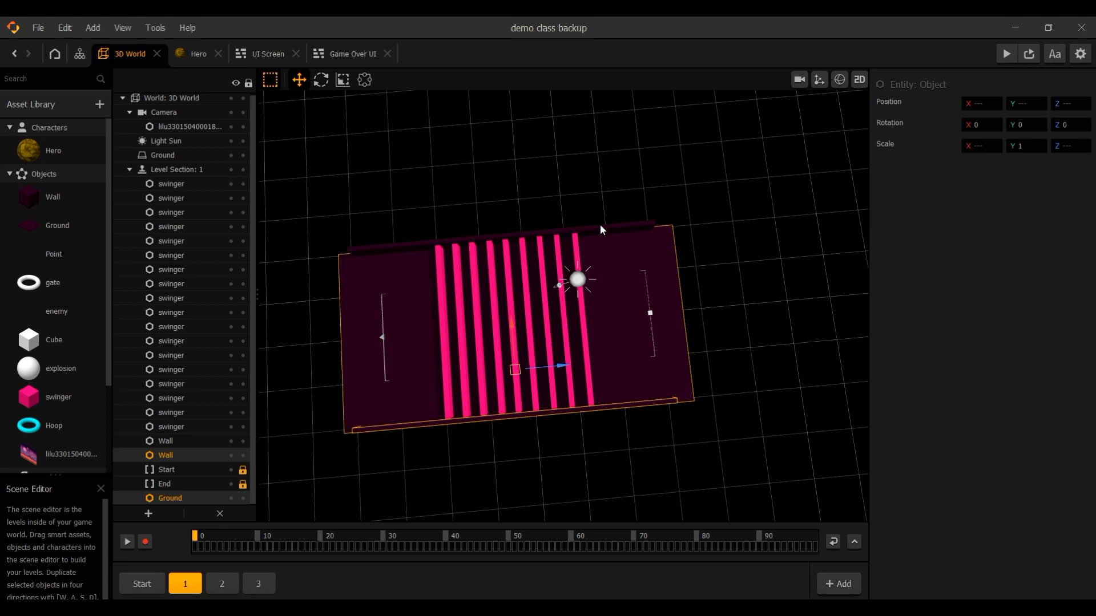
{"action": "left_click", "coordinate": [600, 227], "text": "shift"}
{"action": "left_click", "coordinate": [342, 80]}
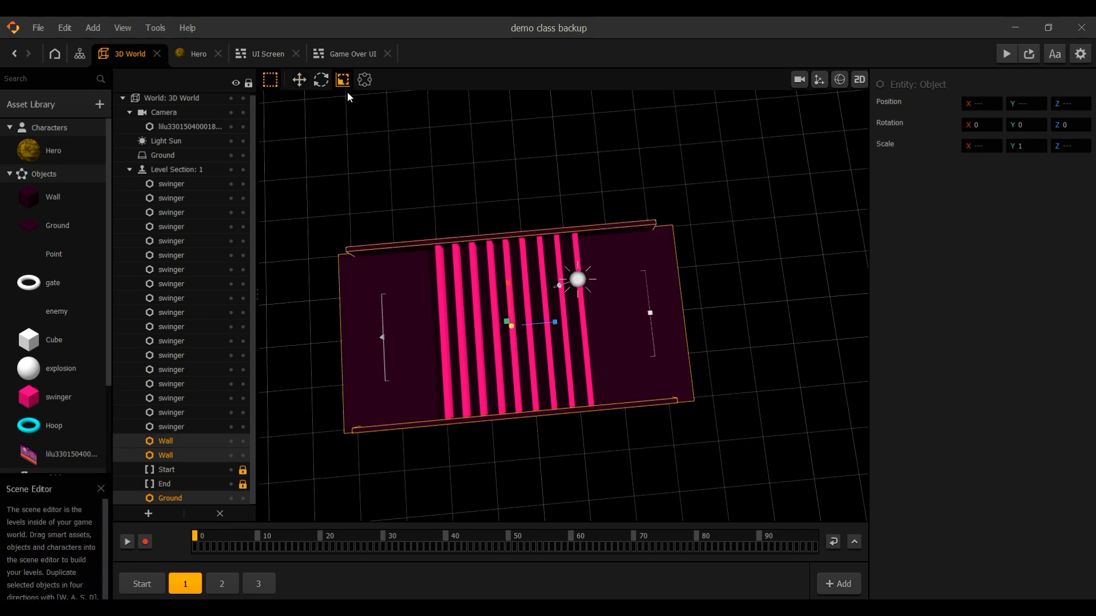
{"action": "left_click_drag", "start_coordinate": [554, 323], "coordinate": [652, 313]}
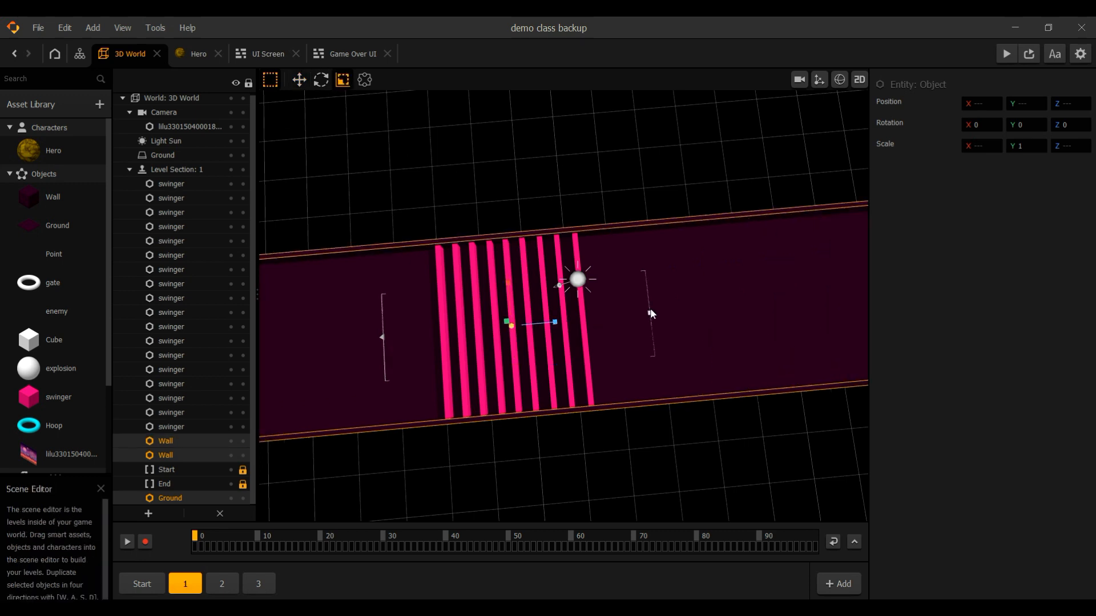
{"action": "scroll", "coordinate": [618, 306], "scroll_direction": "down", "scroll_amount": 5}
{"action": "scroll", "coordinate": [614, 311], "scroll_direction": "up", "scroll_amount": 2}
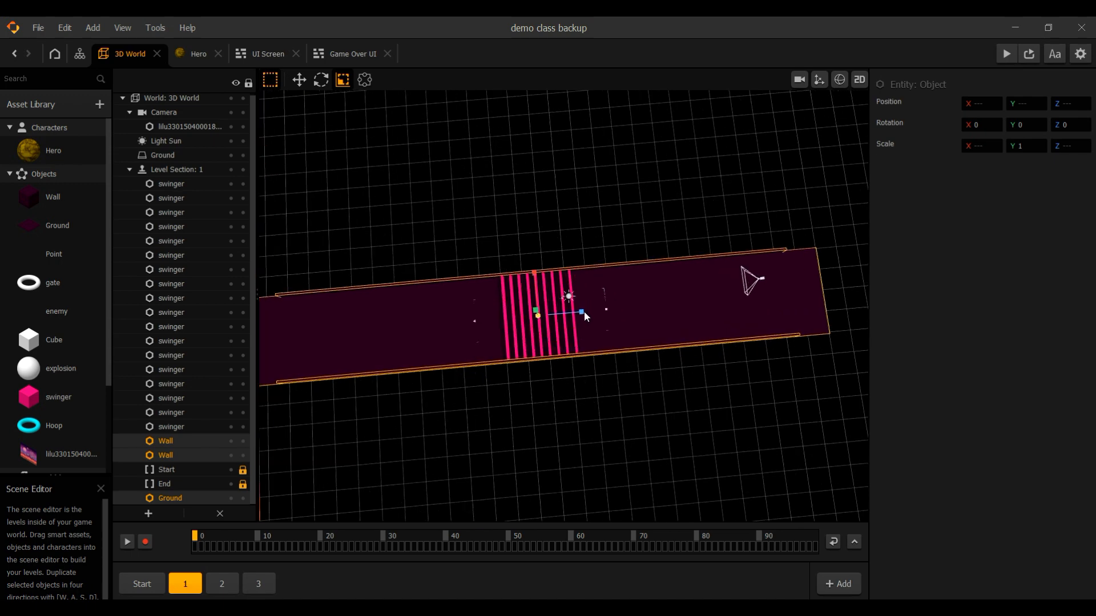
{"action": "left_click", "coordinate": [568, 316]}
{"action": "key", "text": "ctrl+z"}
{"action": "left_click_drag", "start_coordinate": [582, 313], "coordinate": [570, 314]}
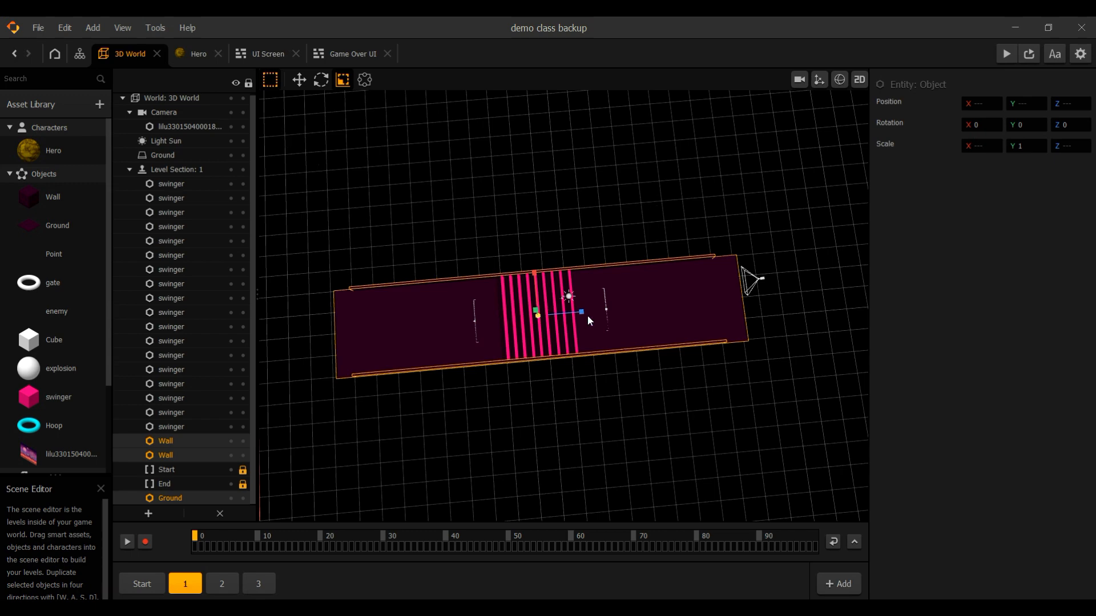
- Move the Start border of level section 1 along Z to about 13.1, near the camera-side end of the ground
{"action": "left_click", "coordinate": [298, 79]}
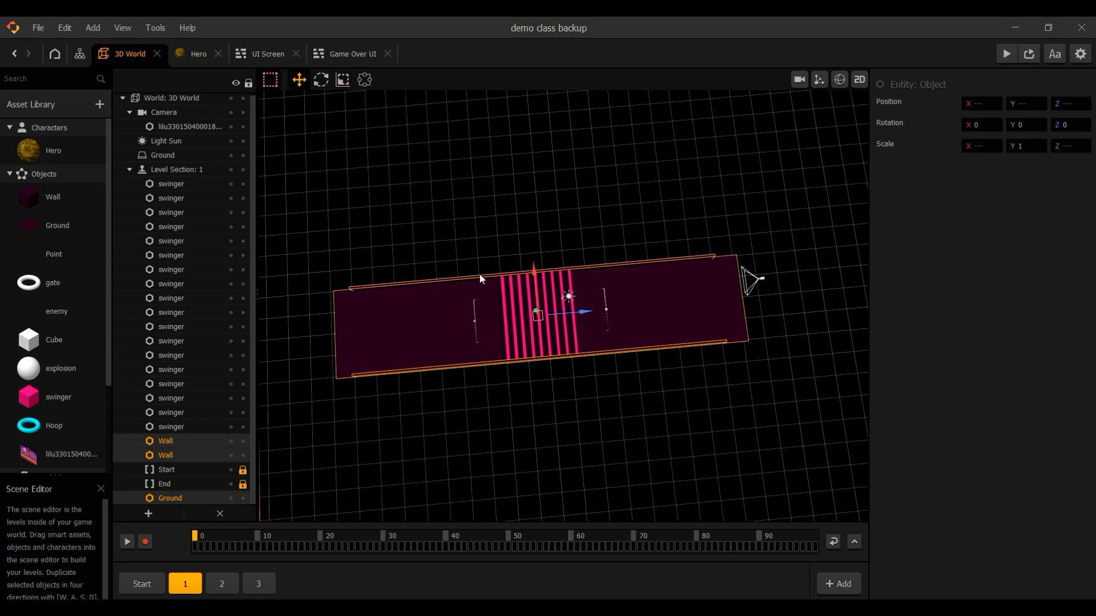
{"action": "left_click", "coordinate": [464, 227]}
{"action": "scroll", "coordinate": [542, 360], "scroll_direction": "down", "scroll_amount": 1}
{"action": "scroll", "coordinate": [553, 357], "scroll_direction": "up", "scroll_amount": 3}
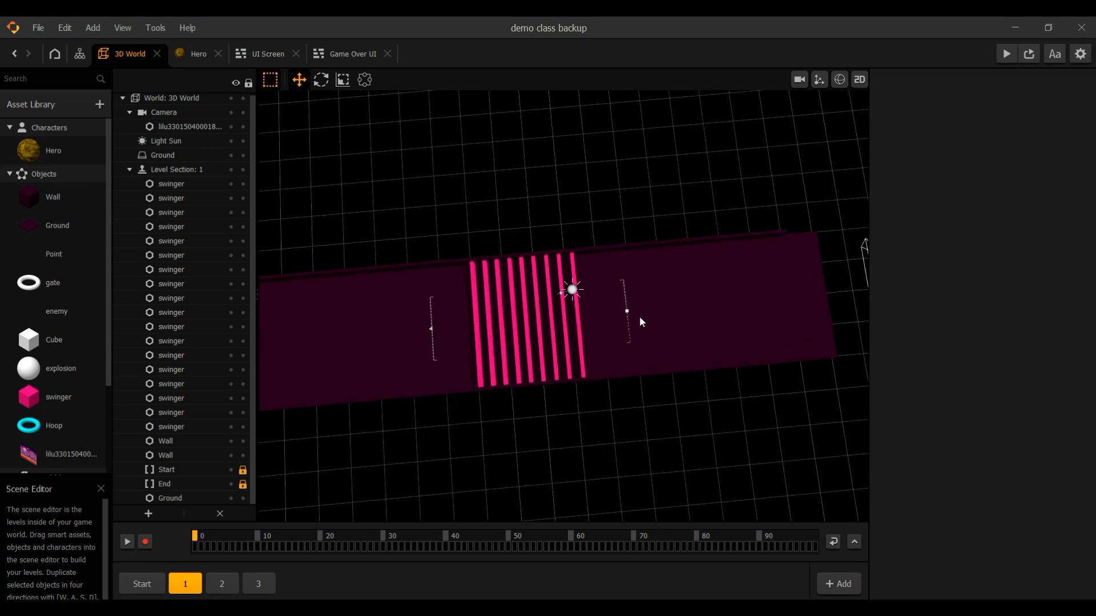
{"action": "left_click", "coordinate": [639, 321]}
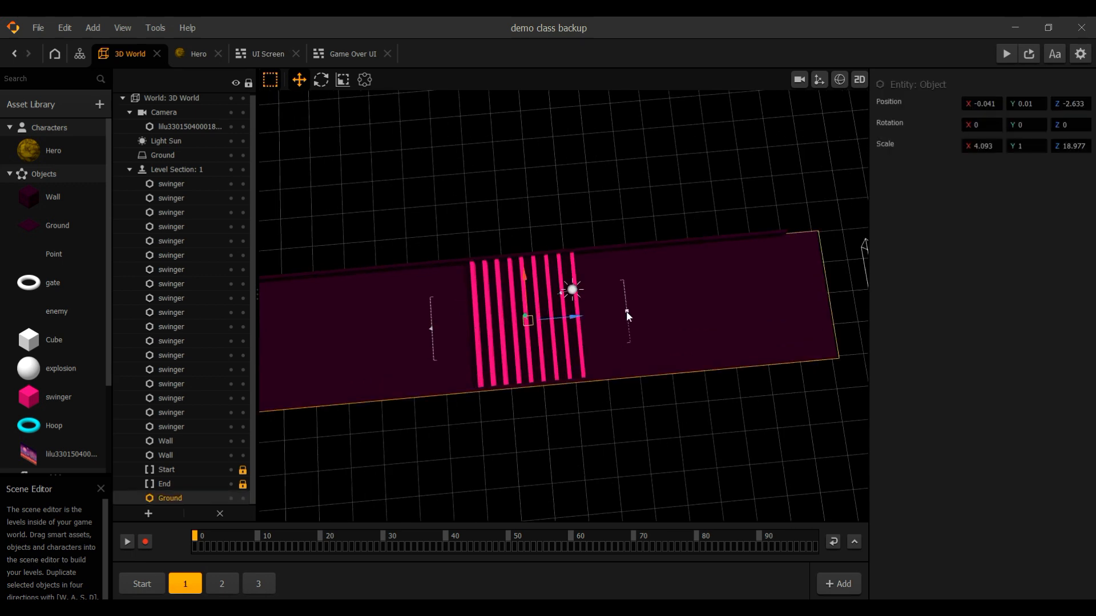
{"action": "left_click", "coordinate": [184, 471]}
{"action": "left_click_drag", "start_coordinate": [676, 308], "coordinate": [821, 290]}
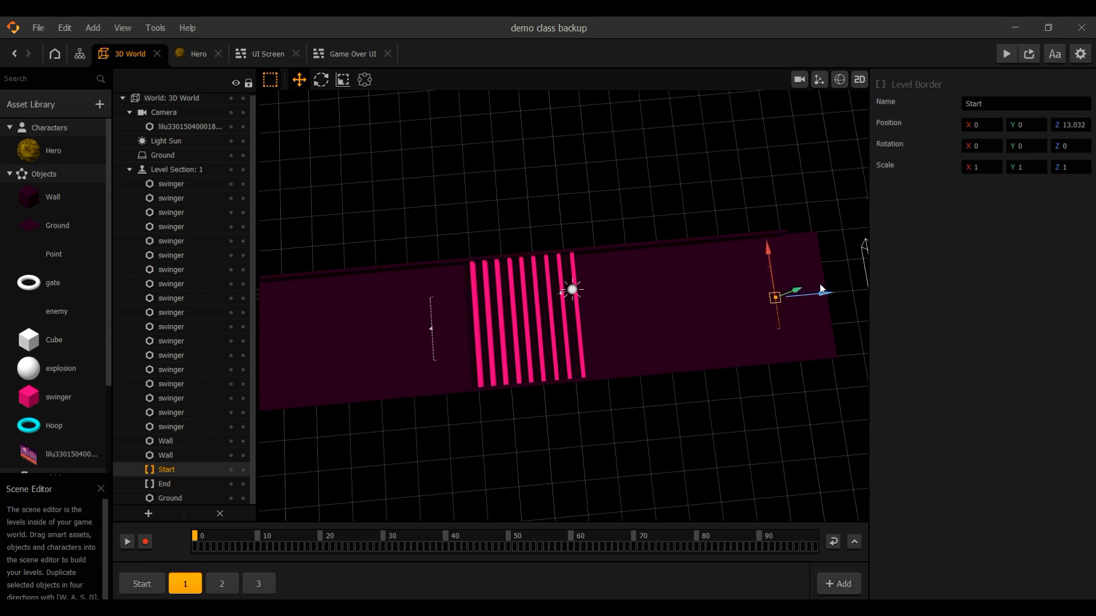
{"action": "scroll", "coordinate": [494, 347], "scroll_direction": "down", "scroll_amount": 5}
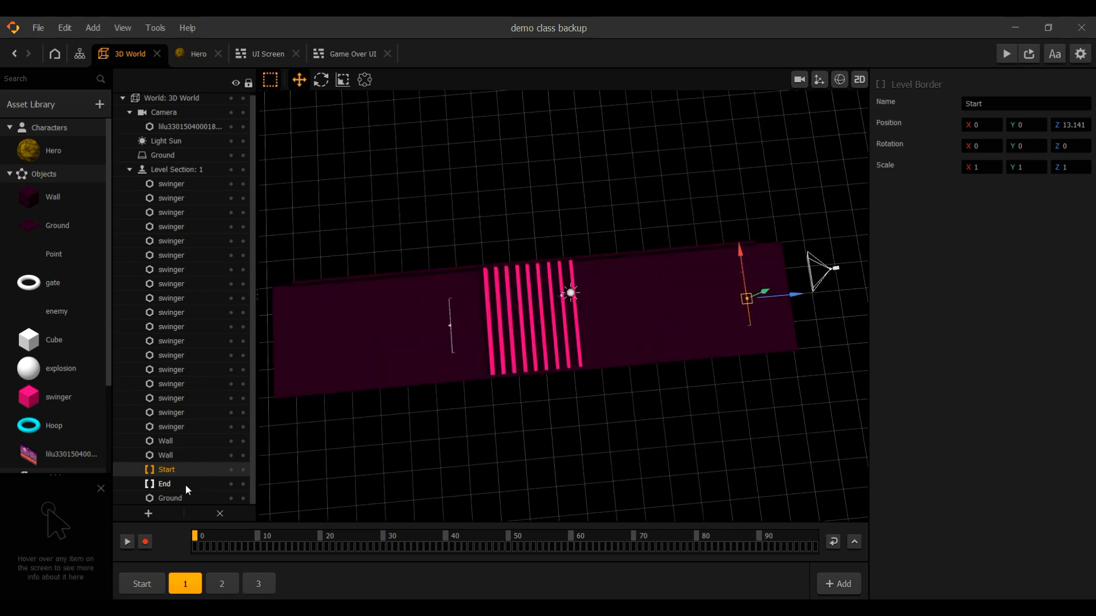
- Move the End border of level section 1 along Z to about -19.6, near the far end of the ground
{"action": "left_click", "coordinate": [184, 483]}
{"action": "left_click_drag", "start_coordinate": [502, 324], "coordinate": [350, 344]}
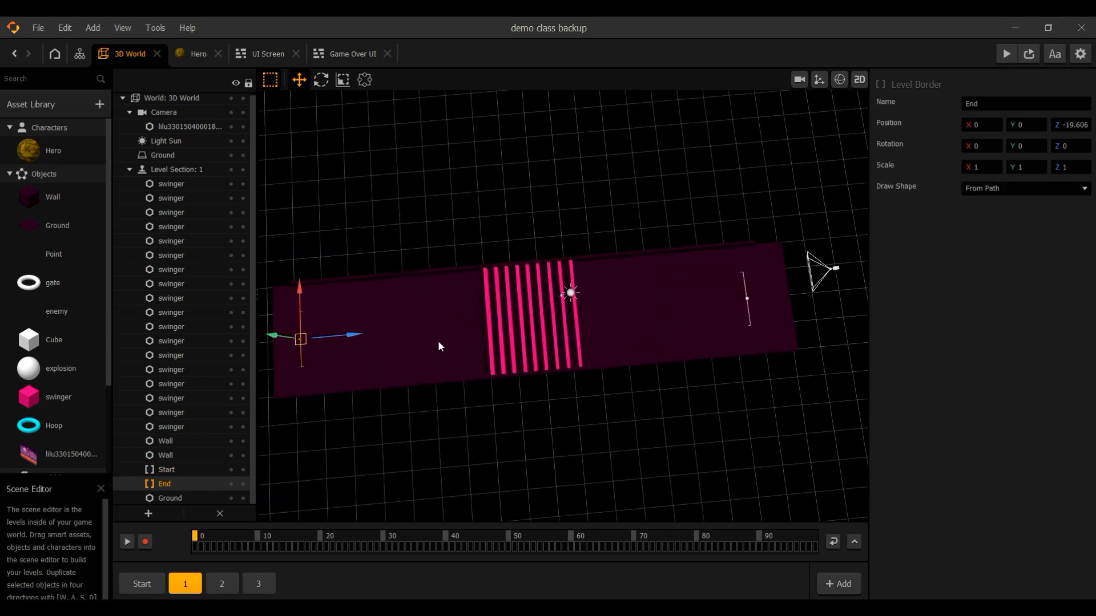
{"action": "scroll", "coordinate": [448, 342], "scroll_direction": "down", "scroll_amount": 3}
{"action": "scroll", "coordinate": [465, 334], "scroll_direction": "up", "scroll_amount": 2}
{"action": "scroll", "coordinate": [473, 323], "scroll_direction": "up", "scroll_amount": 3}
- Lock the ground and walls of section 1, then duplicate all the swingers and place the copies beside the originals towards the Start border
{"action": "left_click", "coordinate": [457, 303]}
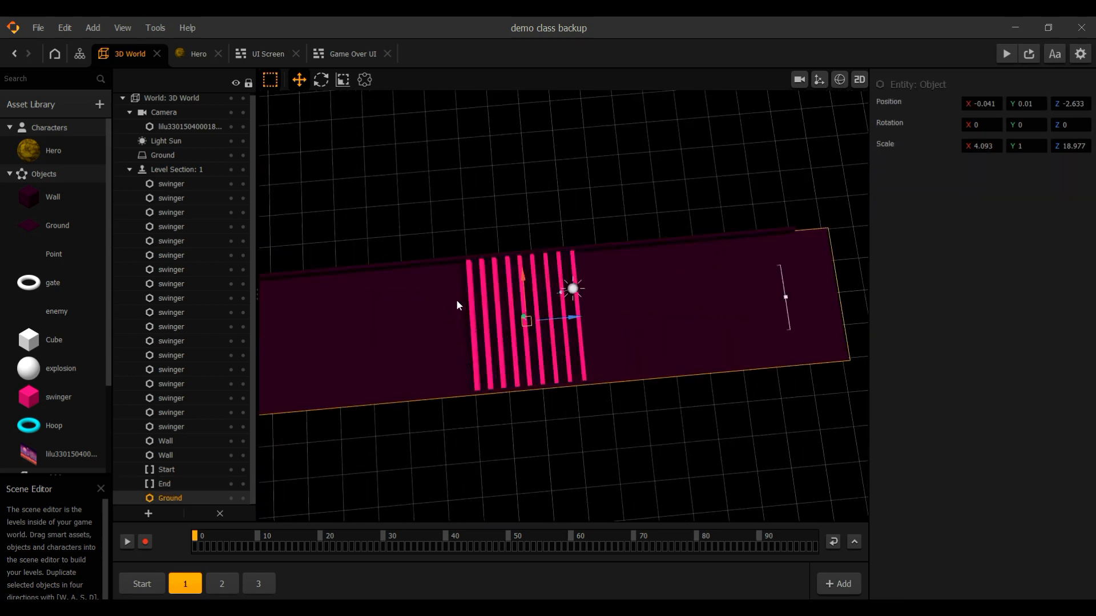
{"action": "left_click", "coordinate": [243, 498]}
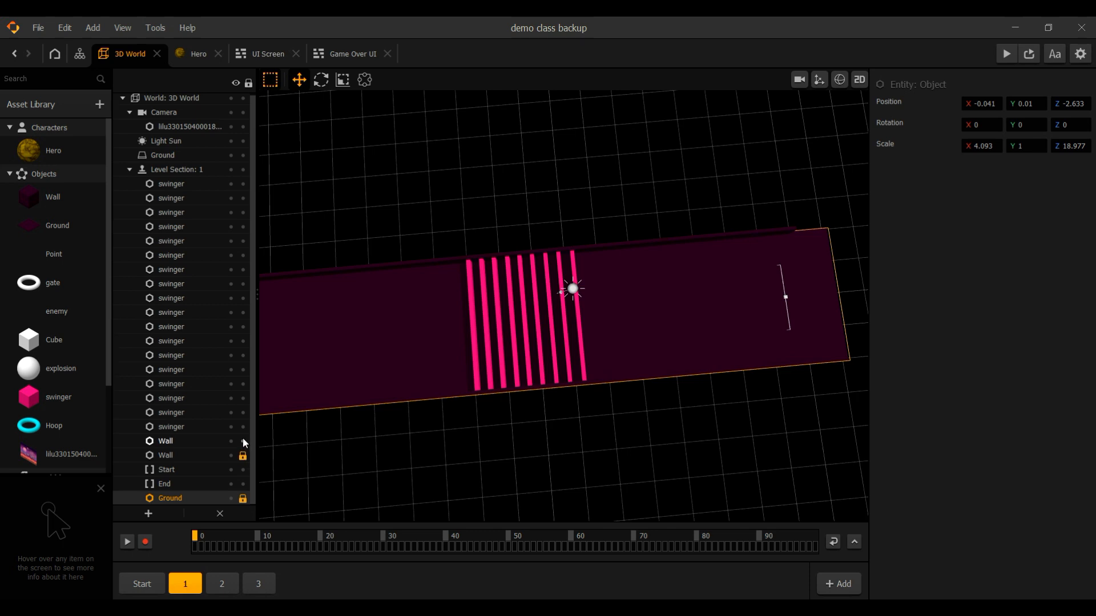
{"action": "left_click_drag", "start_coordinate": [423, 303], "coordinate": [639, 357]}
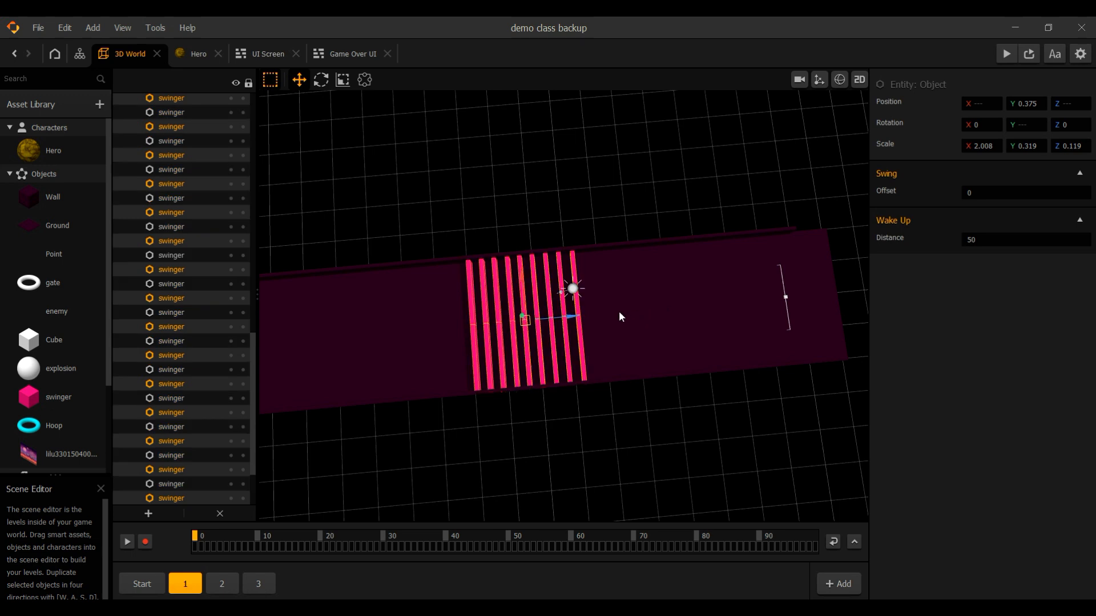
{"action": "left_click_drag", "start_coordinate": [572, 323], "coordinate": [688, 306]}
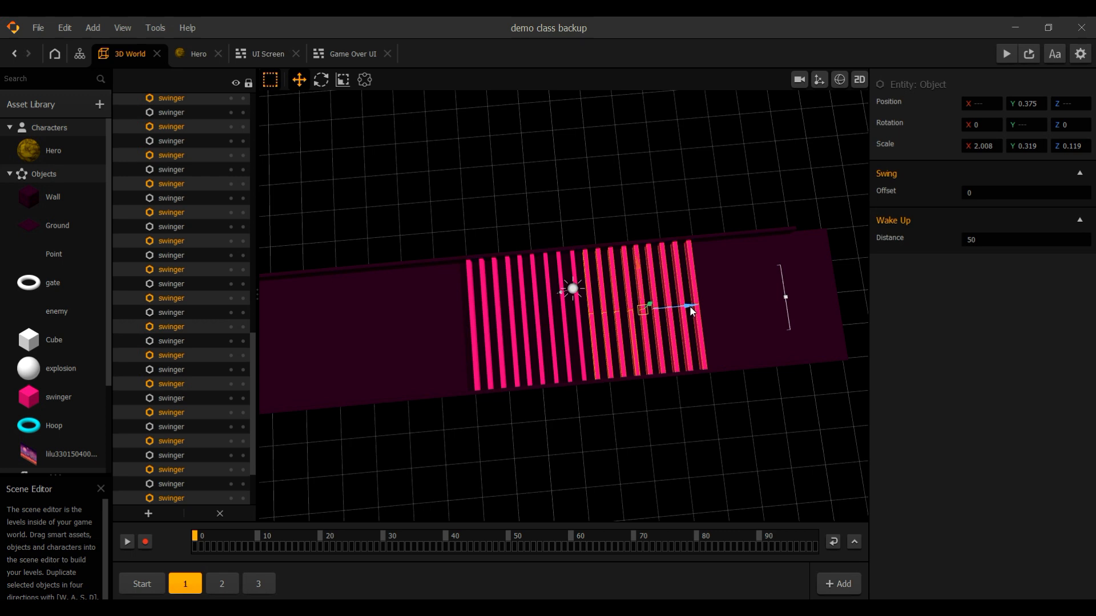
- Duplicate the selected swingers again and line the new set up beside the originals on the End border side
{"action": "key", "text": "ctrl+d"}
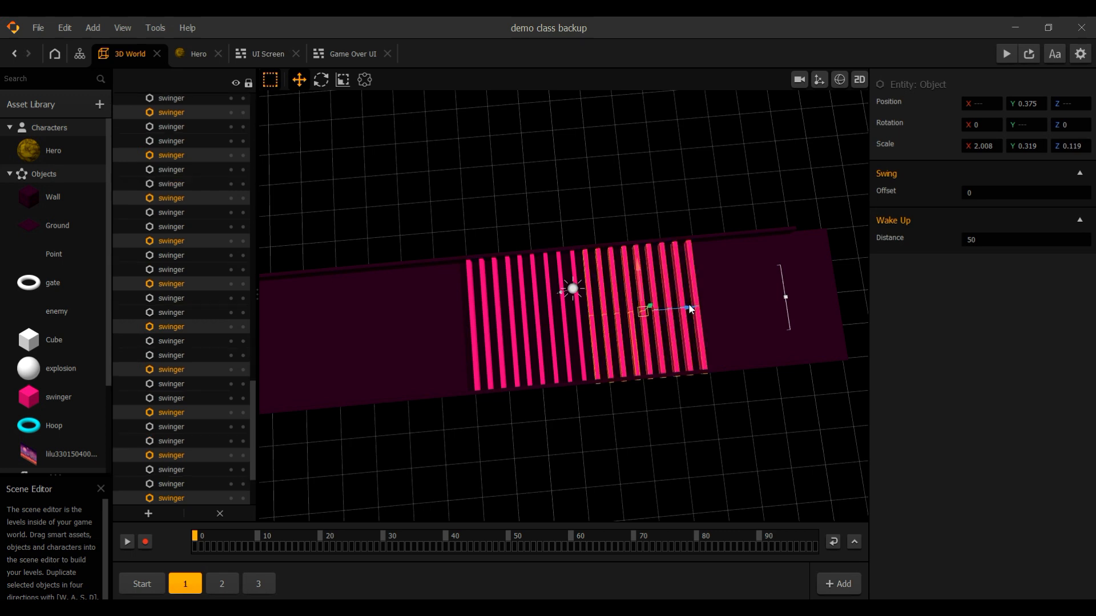
{"action": "left_click_drag", "start_coordinate": [688, 309], "coordinate": [457, 334]}
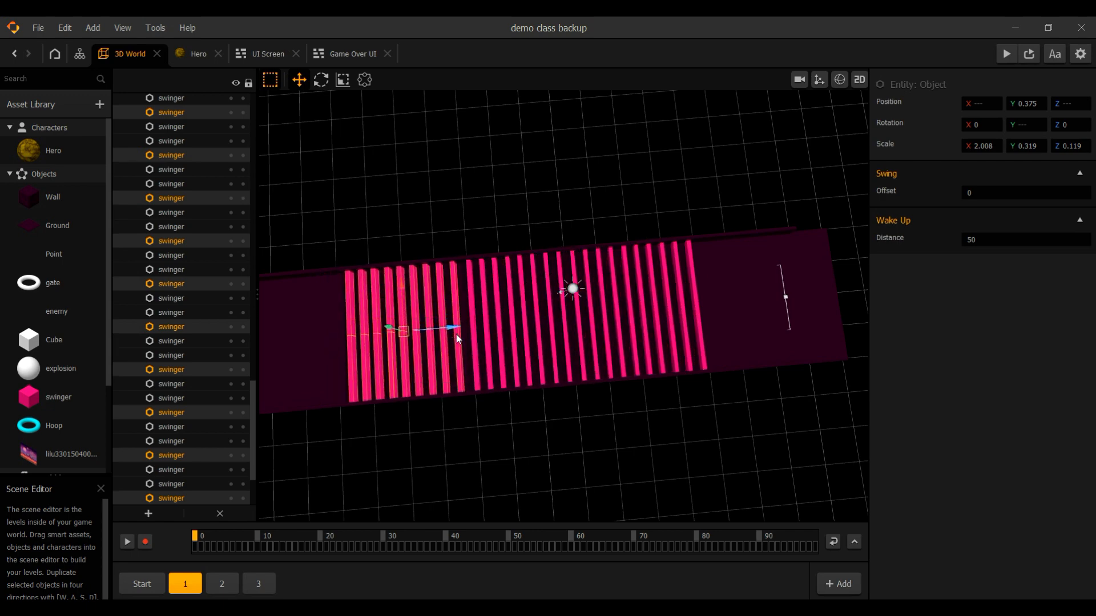
{"action": "scroll", "coordinate": [457, 335], "scroll_direction": "down", "scroll_amount": 3}
{"action": "scroll", "coordinate": [476, 343], "scroll_direction": "up", "scroll_amount": 2}
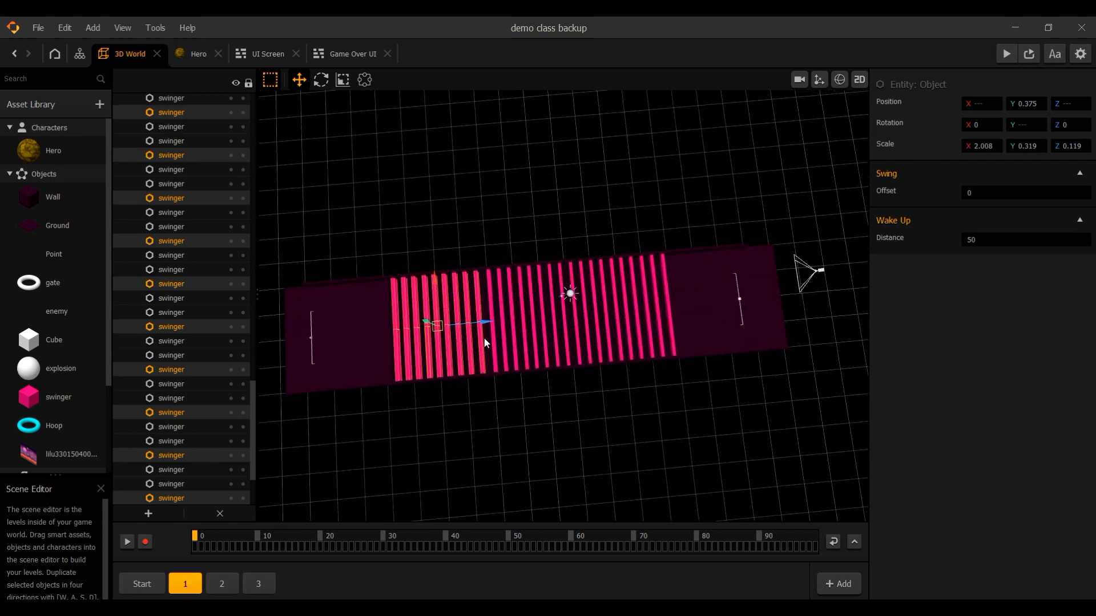
{"action": "left_click_drag", "start_coordinate": [488, 326], "coordinate": [490, 326]}
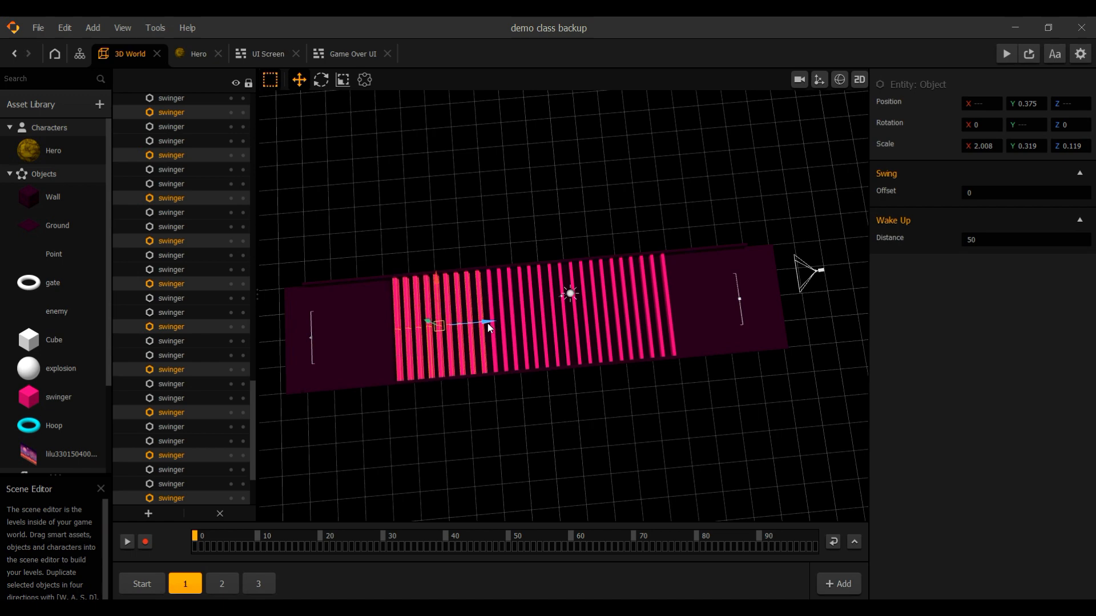
- Examine the layouts of level sections 2, 3 and Start for a place where a checkpoint could go
{"action": "left_click", "coordinate": [514, 450]}
{"action": "left_click", "coordinate": [222, 584]}
{"action": "scroll", "coordinate": [413, 443], "scroll_direction": "down", "scroll_amount": 2}
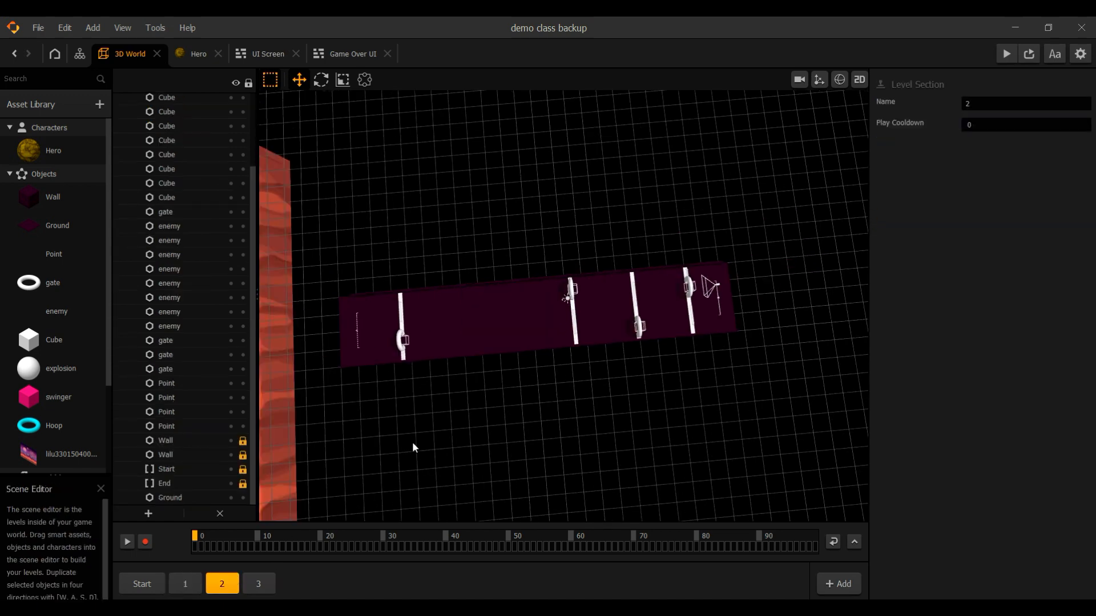
{"action": "scroll", "coordinate": [412, 441], "scroll_direction": "up", "scroll_amount": 2}
{"action": "scroll", "coordinate": [420, 428], "scroll_direction": "down", "scroll_amount": 2}
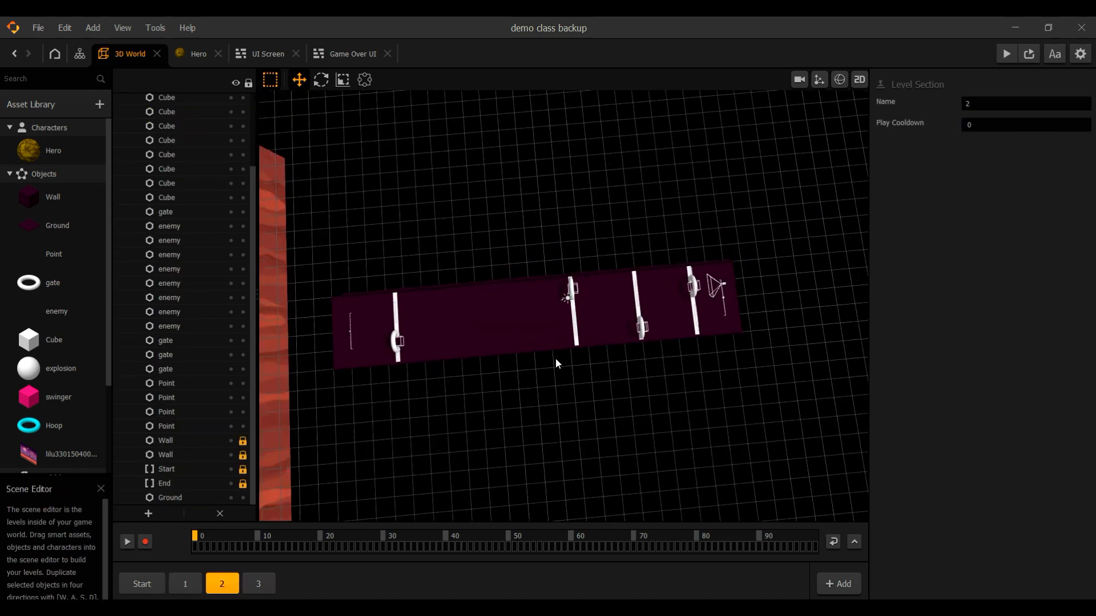
{"action": "left_click", "coordinate": [259, 584]}
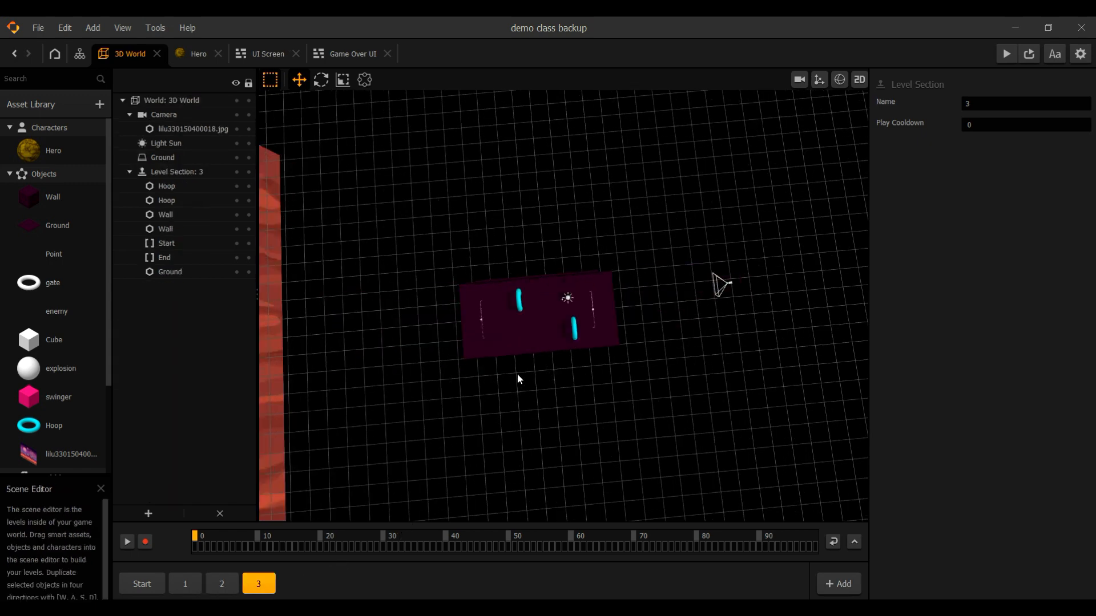
{"action": "left_click", "coordinate": [120, 581]}
{"action": "scroll", "coordinate": [388, 404], "scroll_direction": "down", "scroll_amount": 1}
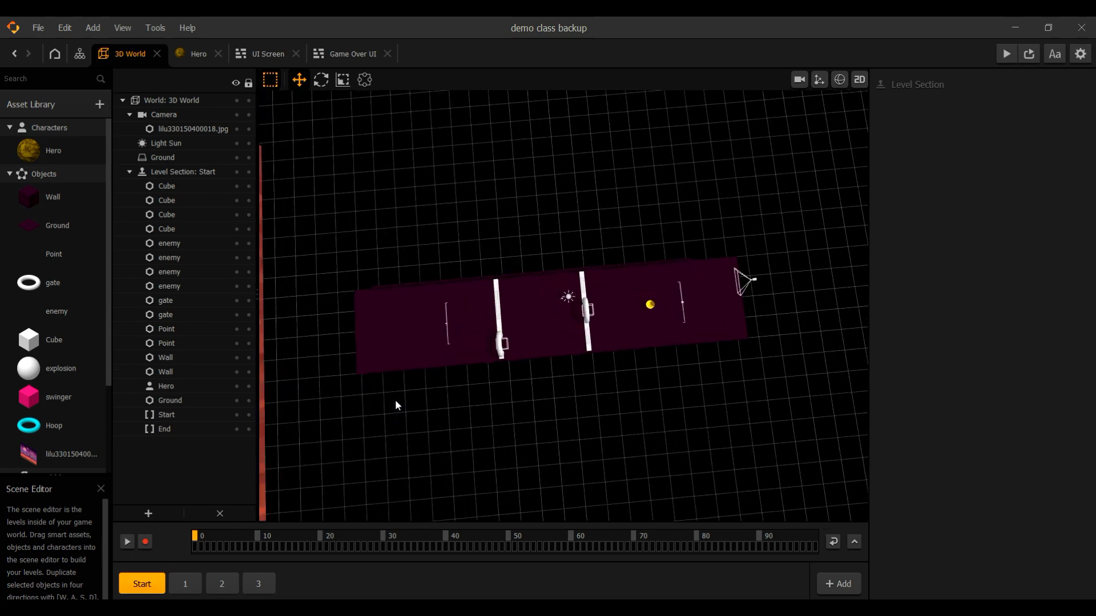
{"action": "middle_click_drag", "start_coordinate": [534, 409], "coordinate": [501, 387]}
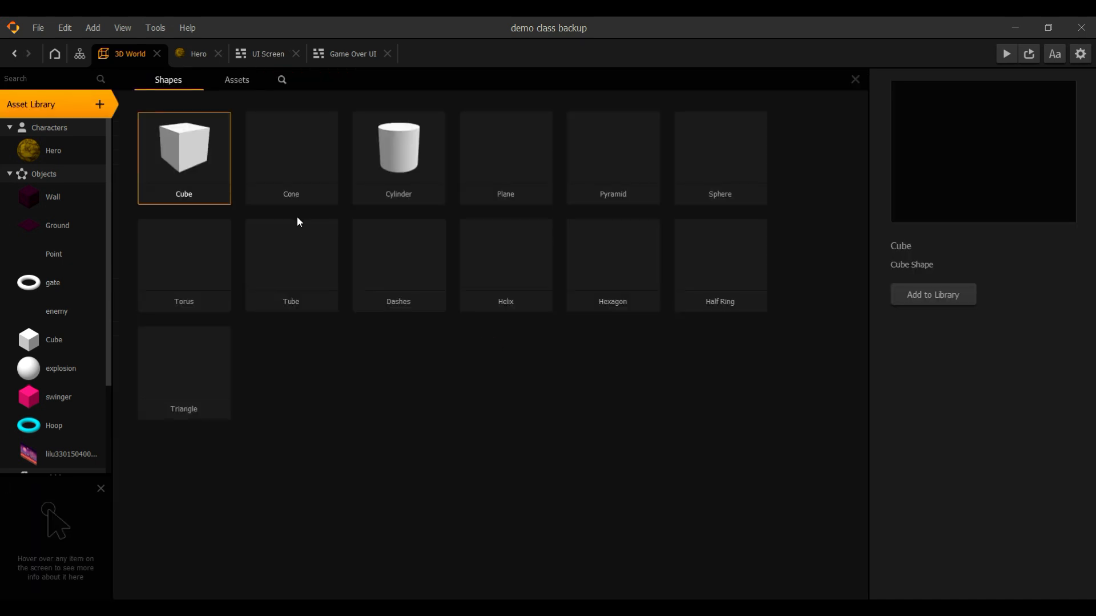
- Add a new cube shape to the asset library and rename it checkpoint
{"action": "double_click", "coordinate": [197, 166]}
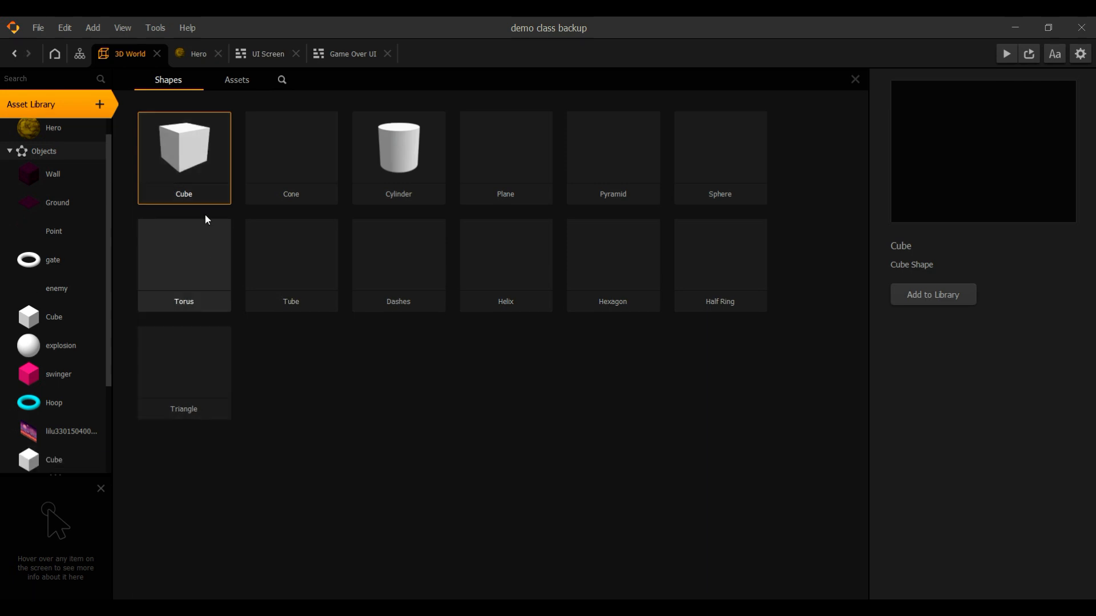
{"action": "left_click", "coordinate": [53, 465]}
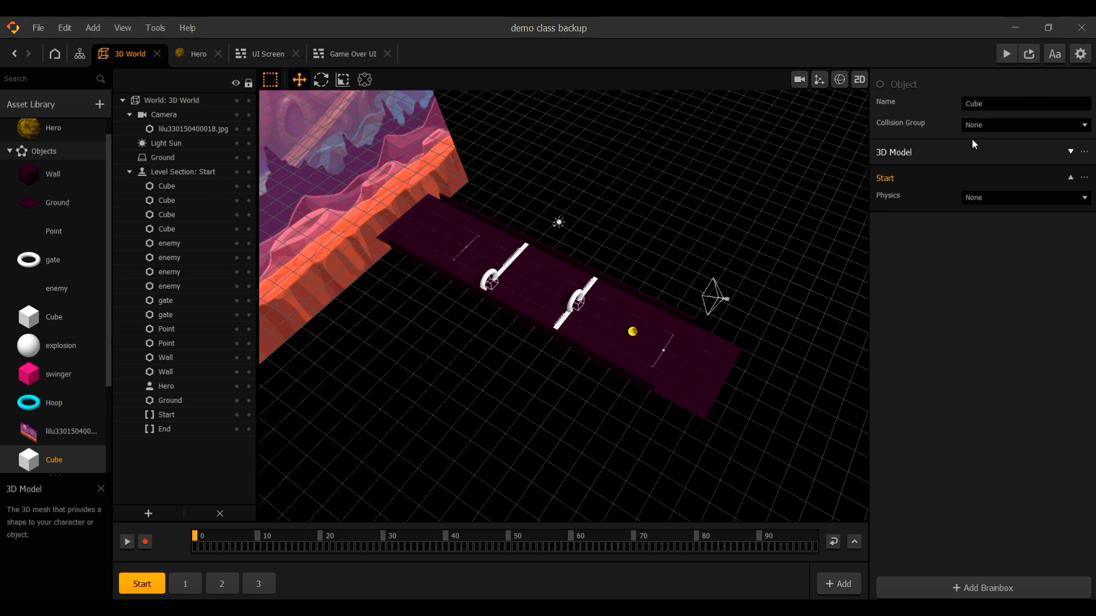
{"action": "left_click", "coordinate": [993, 105]}
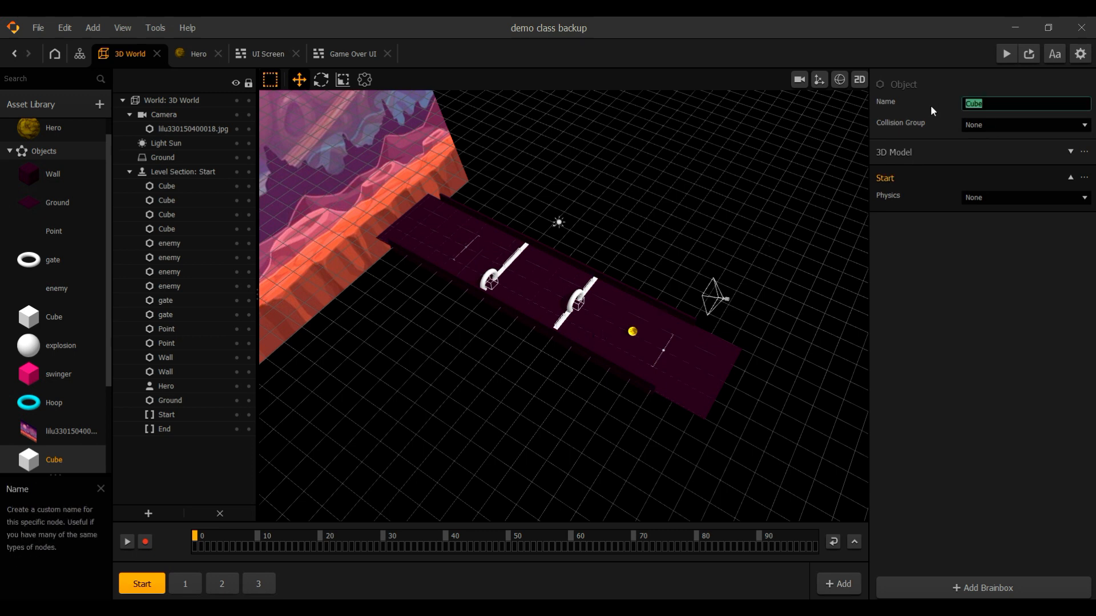
{"action": "type", "text": "check"}
{"action": "key", "text": "BackSpace"}
{"action": "key", "text": "BackSpace"}
{"action": "key", "text": "BackSpace"}
{"action": "key", "text": "BackSpace"}
{"action": "key", "text": "BackSpace"}
{"action": "type", "text": "chck"}
{"action": "key", "text": "BackSpace"}
{"action": "key", "text": "BackSpace"}
{"action": "type", "text": "eckpoint"}
{"action": "key", "text": "Return"}
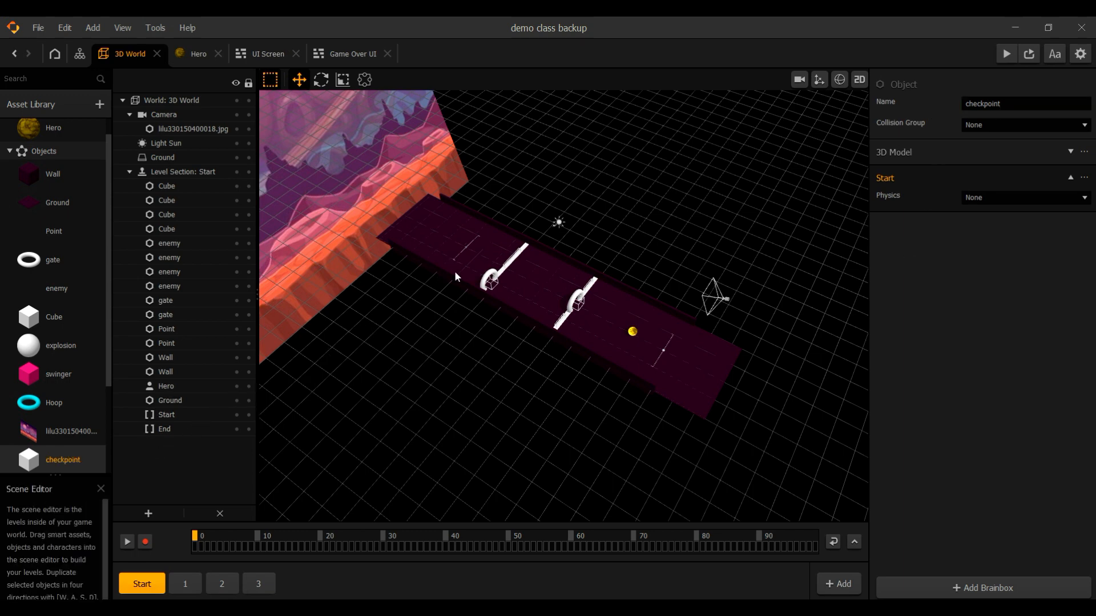
- Place a checkpoint object in level section 1, on the ground between the last swinger and the End border, at about Z -17.3
{"action": "scroll", "coordinate": [455, 277], "scroll_direction": "up", "scroll_amount": 3}
{"action": "left_click_drag", "start_coordinate": [383, 260], "coordinate": [537, 329]}
{"action": "left_click", "coordinate": [414, 407]}
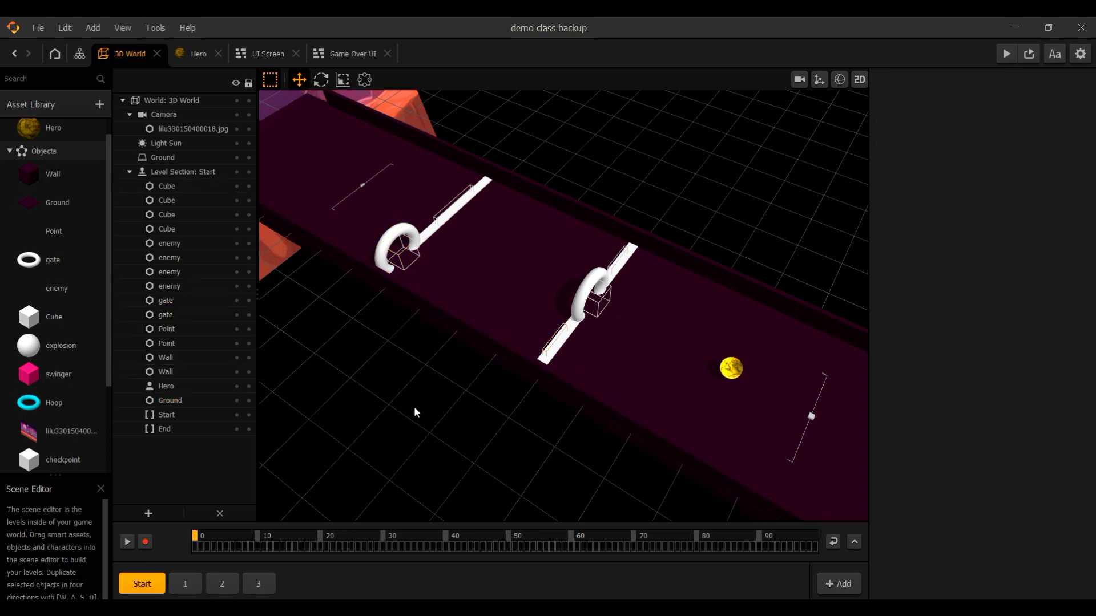
{"action": "left_click", "coordinate": [187, 581]}
{"action": "scroll", "coordinate": [362, 351], "scroll_direction": "down", "scroll_amount": 3}
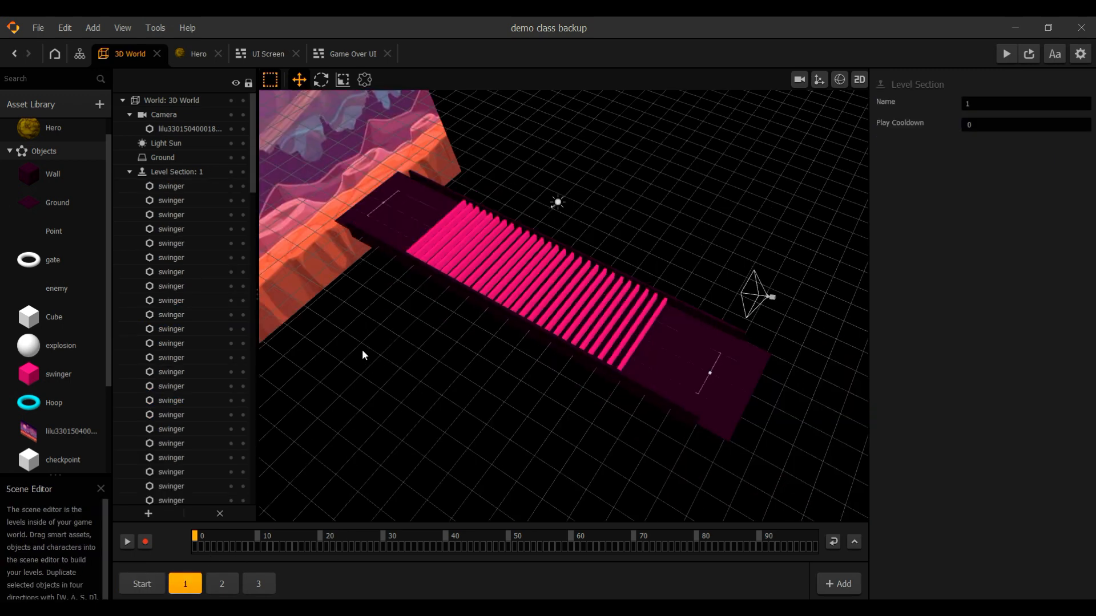
{"action": "middle_click_drag", "start_coordinate": [343, 299], "coordinate": [430, 319]}
{"action": "scroll", "coordinate": [425, 323], "scroll_direction": "up", "scroll_amount": 4}
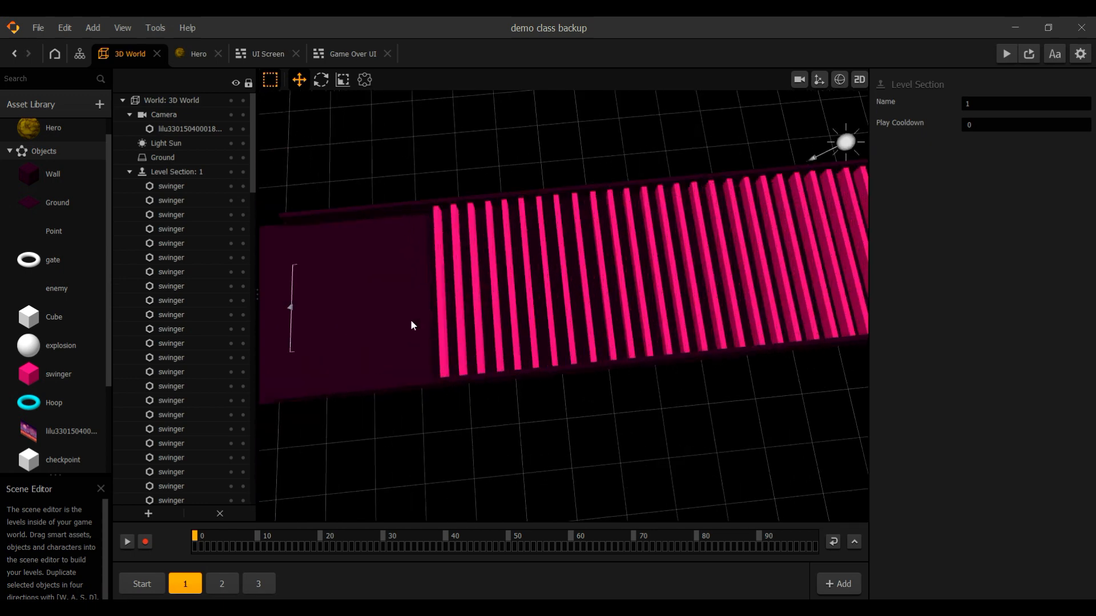
{"action": "left_click_drag", "start_coordinate": [186, 405], "coordinate": [426, 296]}
{"action": "mouse_move", "coordinate": [426, 296]}
{"action": "middle_mouse_down"}
{"action": "mouse_move", "coordinate": [440, 315]}
{"action": "mouse_move", "coordinate": [434, 294]}
{"action": "middle_mouse_up"}
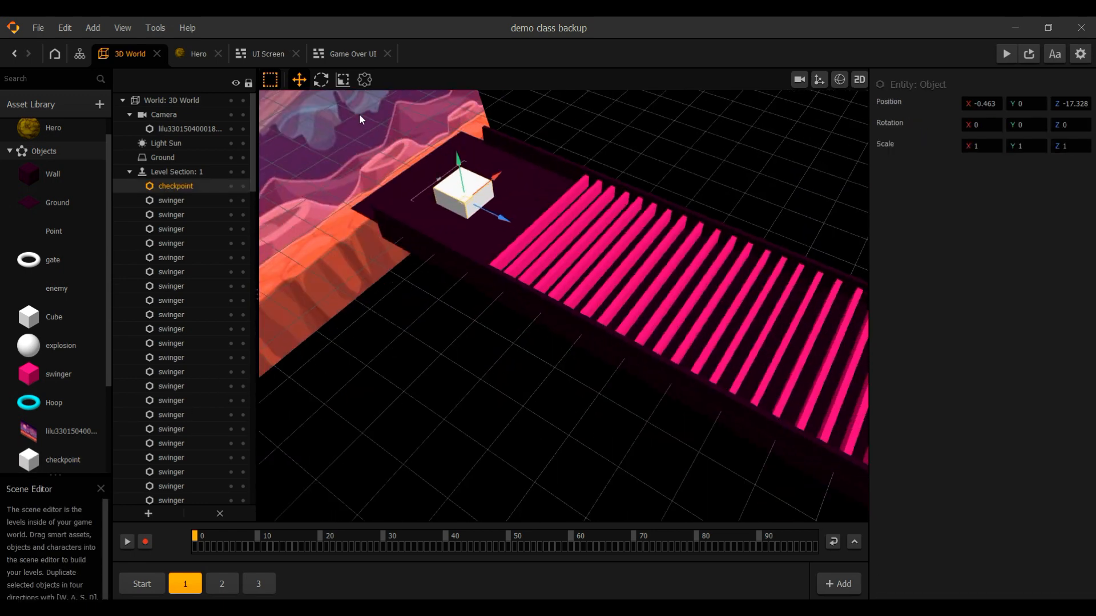
- Scale the checkpoint to about 4.116 in X and 0.36 in Y, and move it to X 0.138 so it spans the track
{"action": "key", "text": "r"}
{"action": "left_click_drag", "start_coordinate": [460, 168], "coordinate": [539, 145]}
{"action": "middle_click_drag", "start_coordinate": [493, 143], "coordinate": [500, 202]}
{"action": "left_click", "coordinate": [299, 80]}
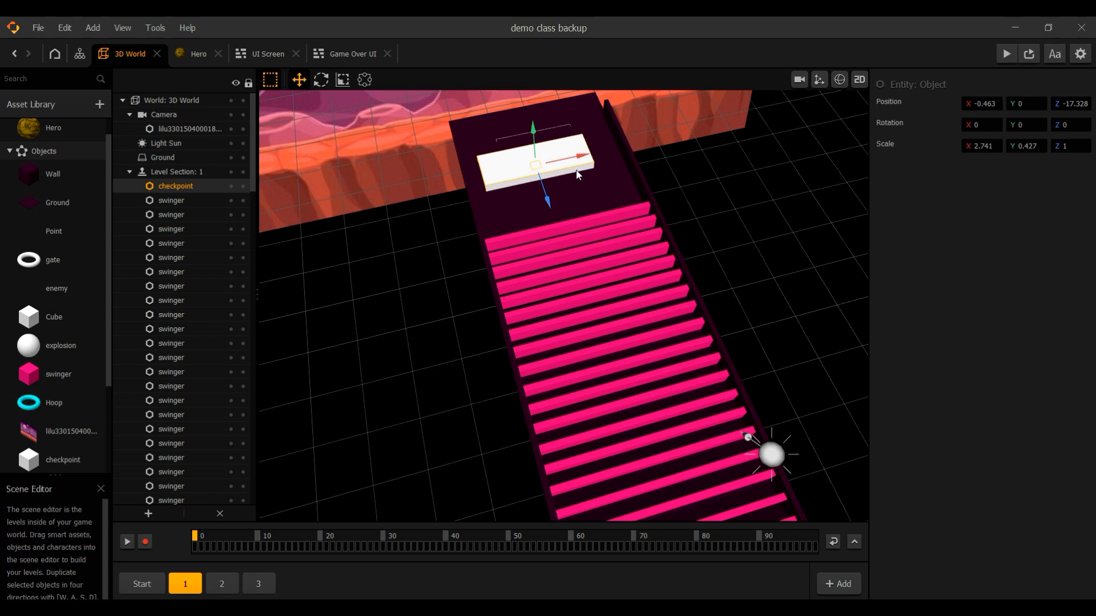
{"action": "left_click_drag", "start_coordinate": [573, 158], "coordinate": [620, 156]}
{"action": "left_click", "coordinate": [342, 80]}
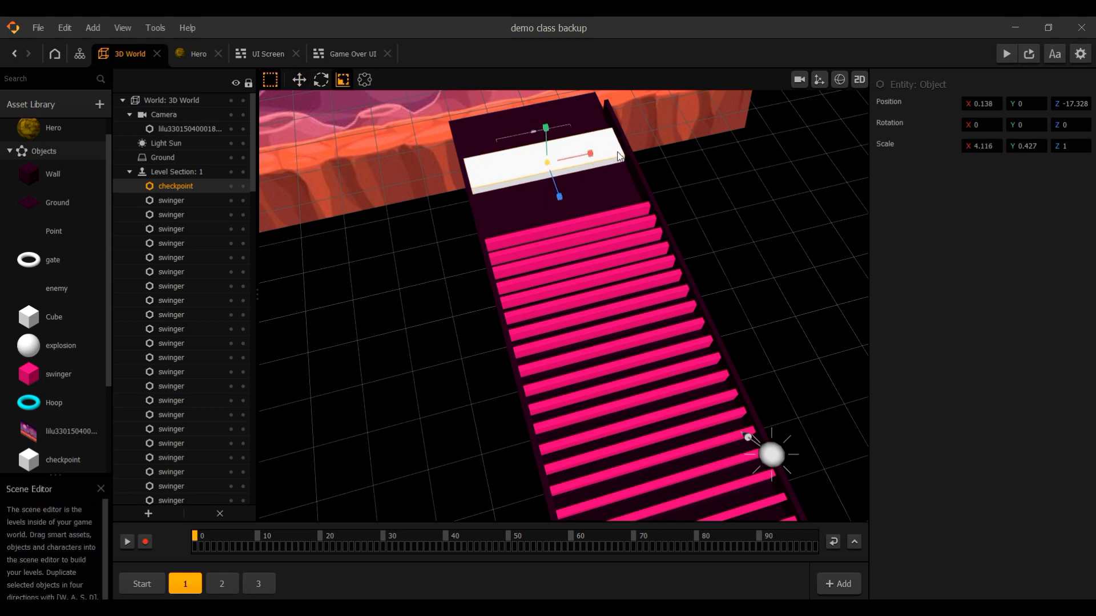
{"action": "middle_click_drag", "start_coordinate": [622, 228], "coordinate": [606, 213]}
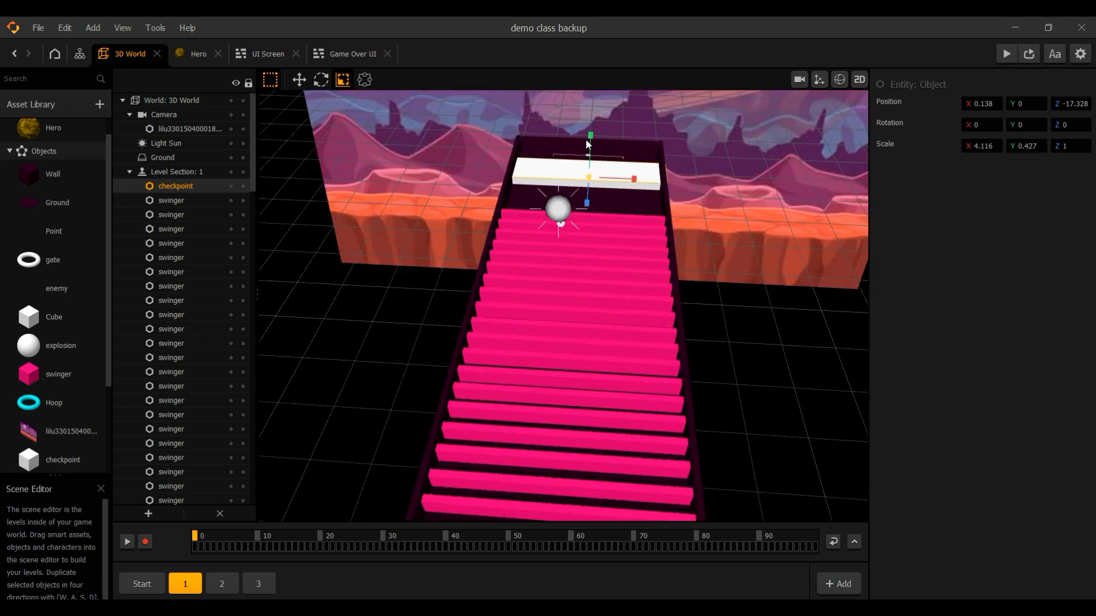
{"action": "left_click_drag", "start_coordinate": [588, 144], "coordinate": [591, 149]}
{"action": "middle_click_drag", "start_coordinate": [583, 187], "coordinate": [604, 230]}
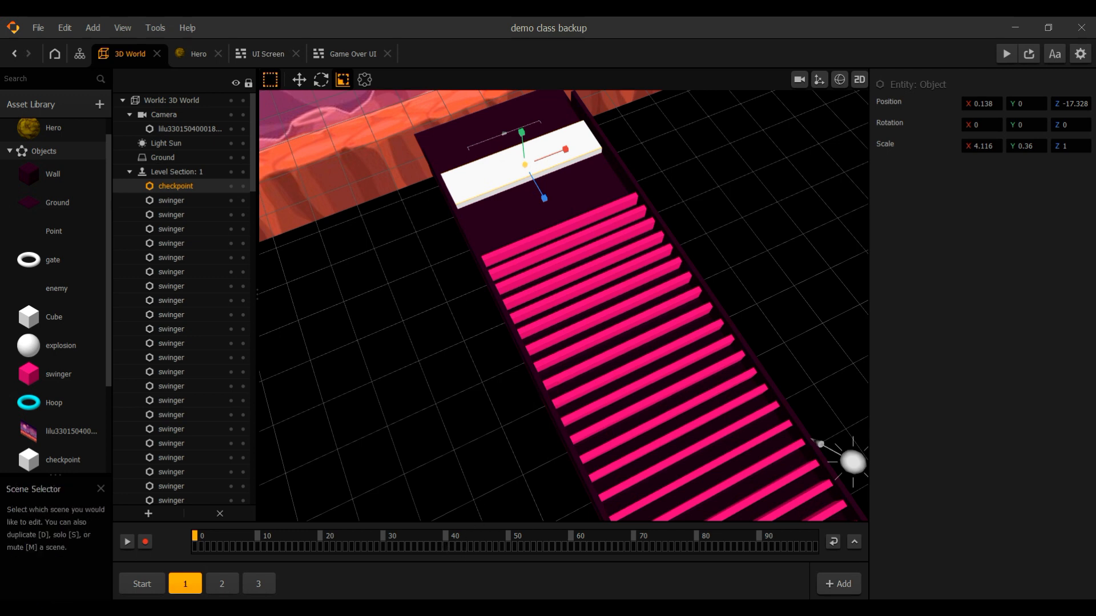
- Switch to Chrome and search Google Images for "finish line texture" in a new tab
{"action": "left_click", "coordinate": [448, 565]}
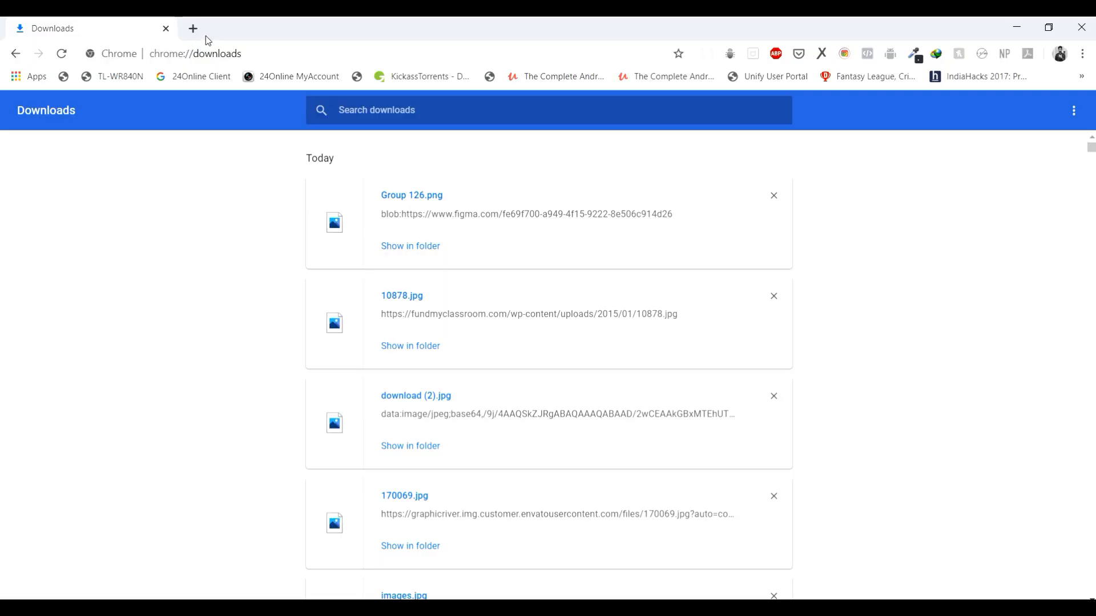
{"action": "left_click", "coordinate": [193, 29]}
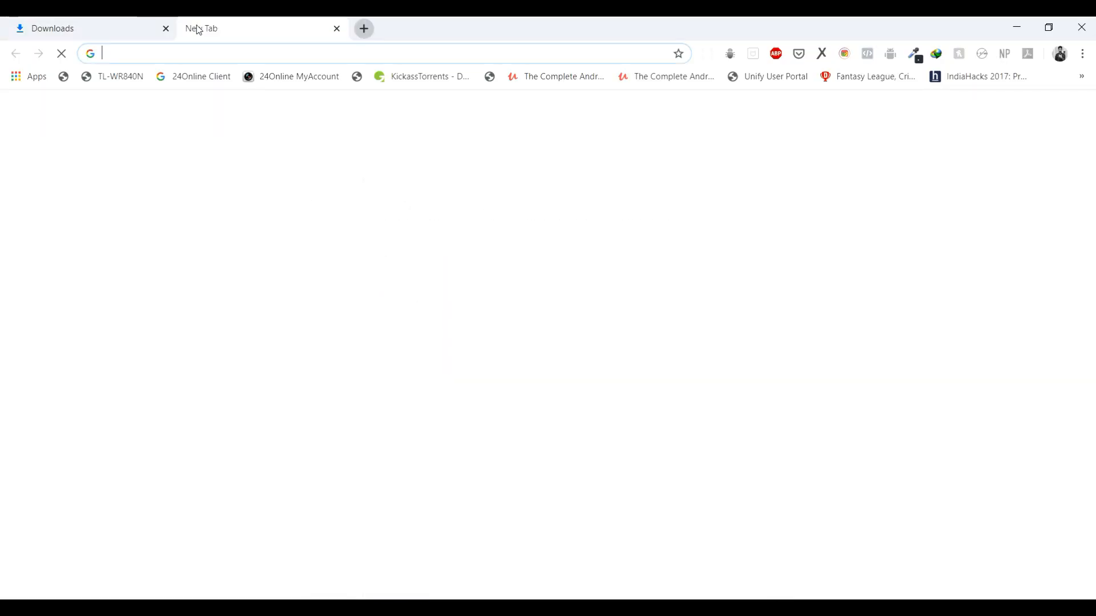
{"action": "type", "text": "finsh"}
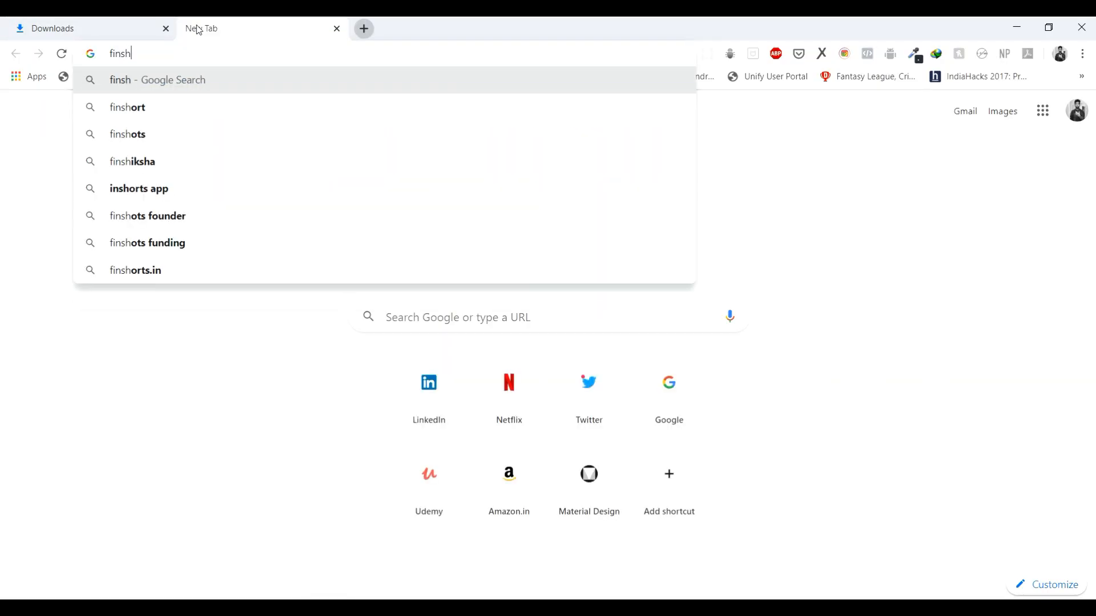
{"action": "key", "text": "BackSpace"}
{"action": "key", "text": "BackSpace"}
{"action": "type", "text": "ish"}
{"action": "key", "text": "BackSpace"}
{"action": "key", "text": "BackSpace"}
{"action": "type", "text": "h"}
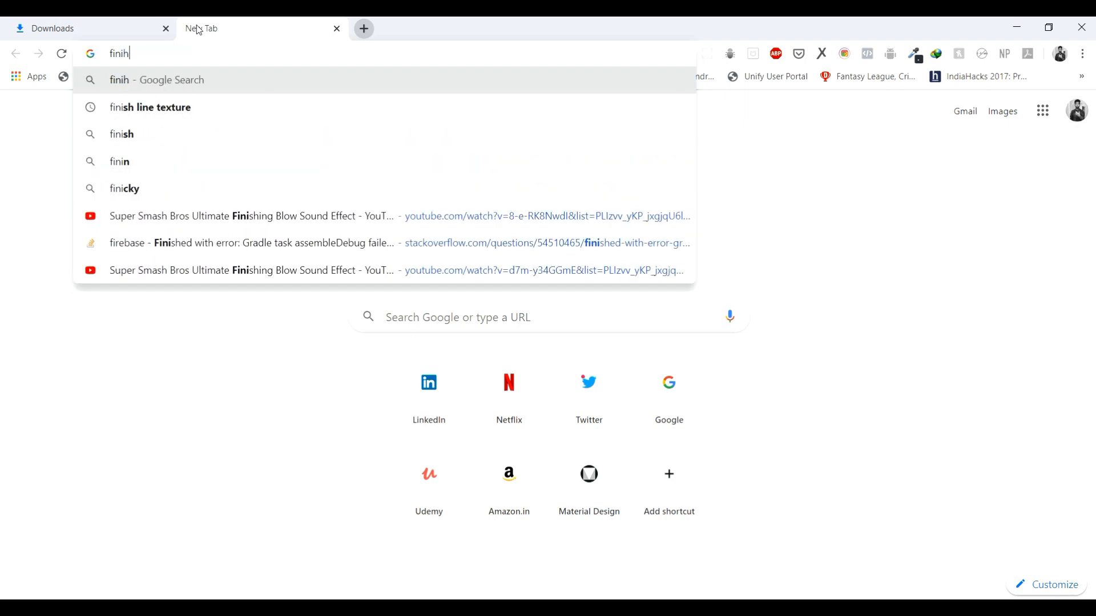
{"action": "key", "text": "BackSpace"}
{"action": "key", "text": "Down"}
{"action": "key", "text": "Return"}
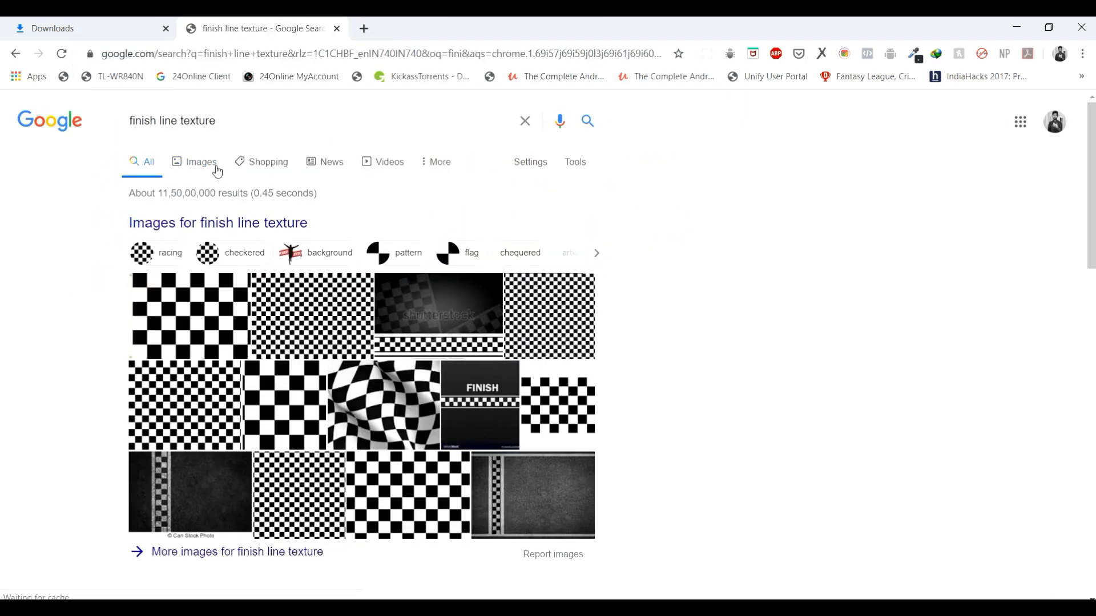
{"action": "left_click", "coordinate": [216, 166]}
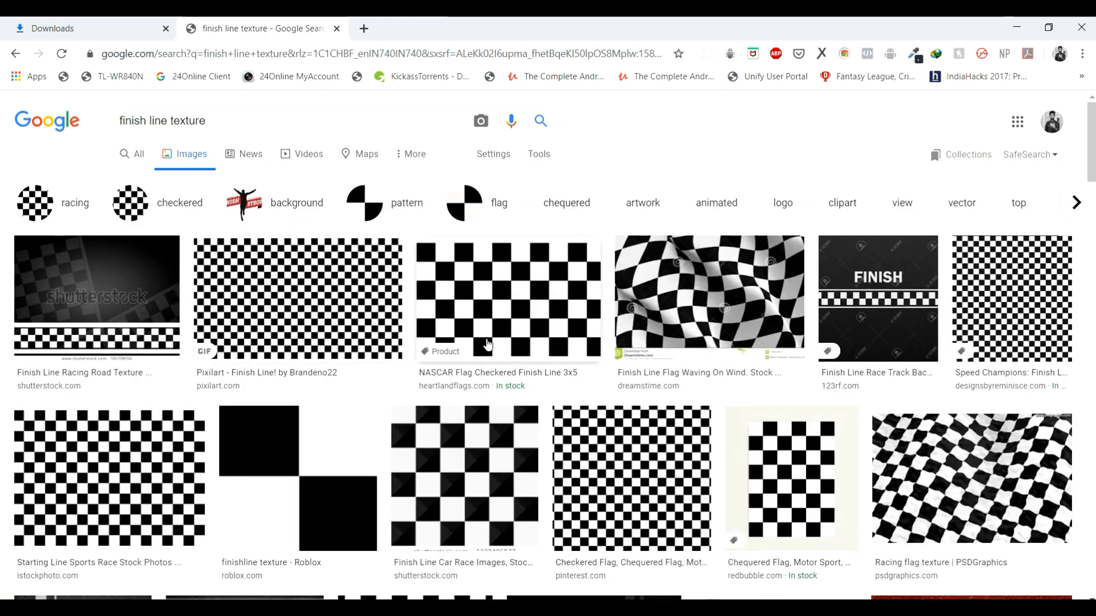
- Open the square black-and-white Checkered Flag image from Pinterest and save it as a JPEG in the money folder
{"action": "scroll", "coordinate": [367, 386], "scroll_direction": "down", "scroll_amount": 1}
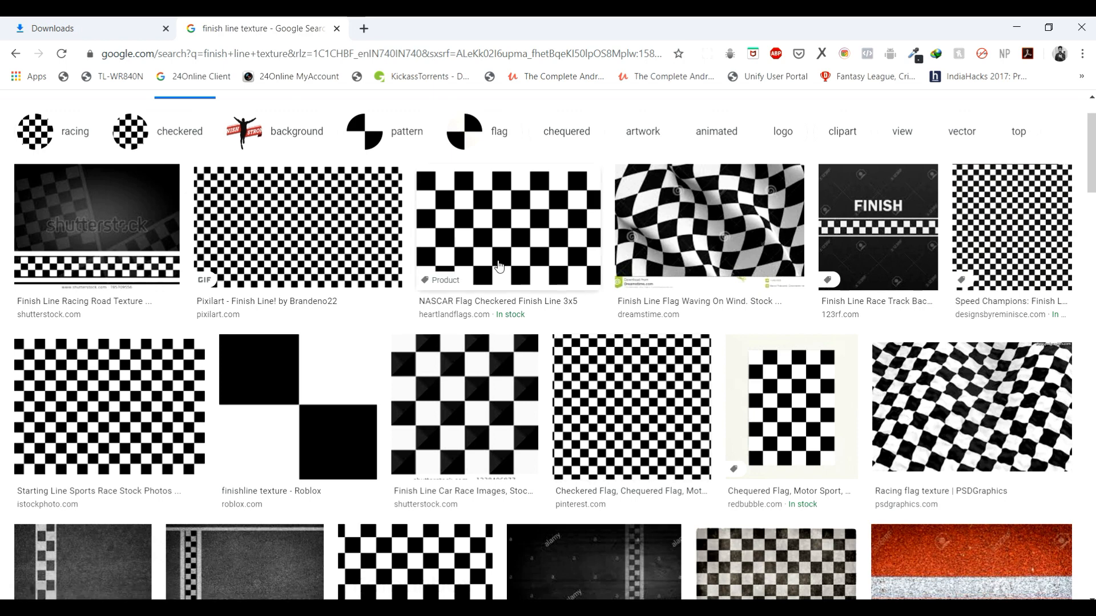
{"action": "left_click", "coordinate": [603, 396]}
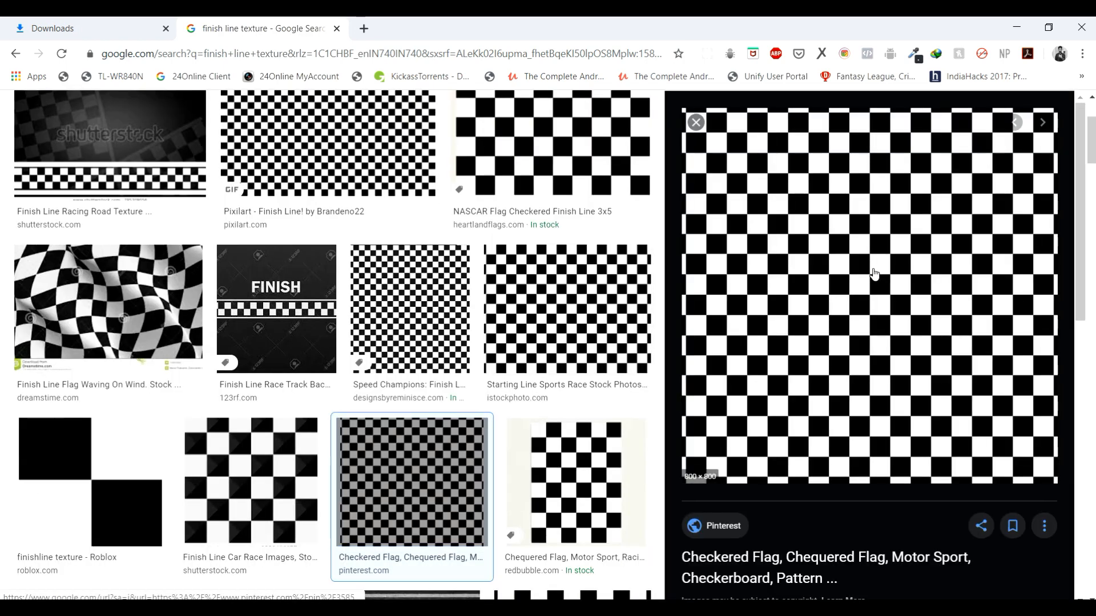
{"action": "right_click", "coordinate": [851, 253]}
{"action": "left_click", "coordinate": [875, 401]}
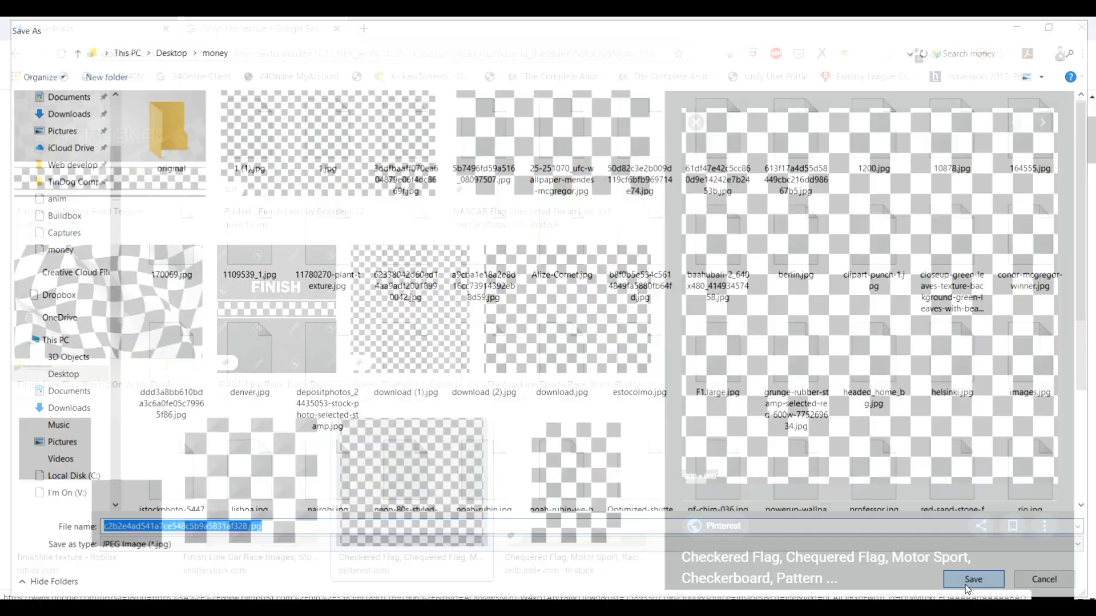
{"action": "left_click", "coordinate": [973, 580]}
{"action": "mouse_move", "coordinate": [439, 607]}
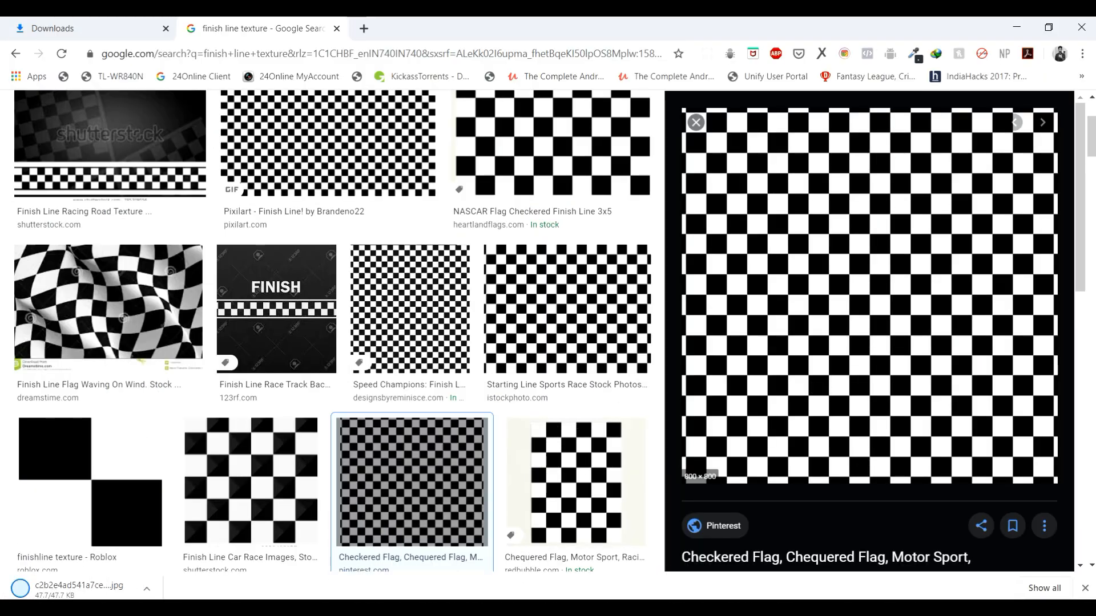
- Apply the downloaded checkered image as the 3D model texture of the checkpoint asset in Buildbox
{"action": "key", "text": "alt+Tab"}
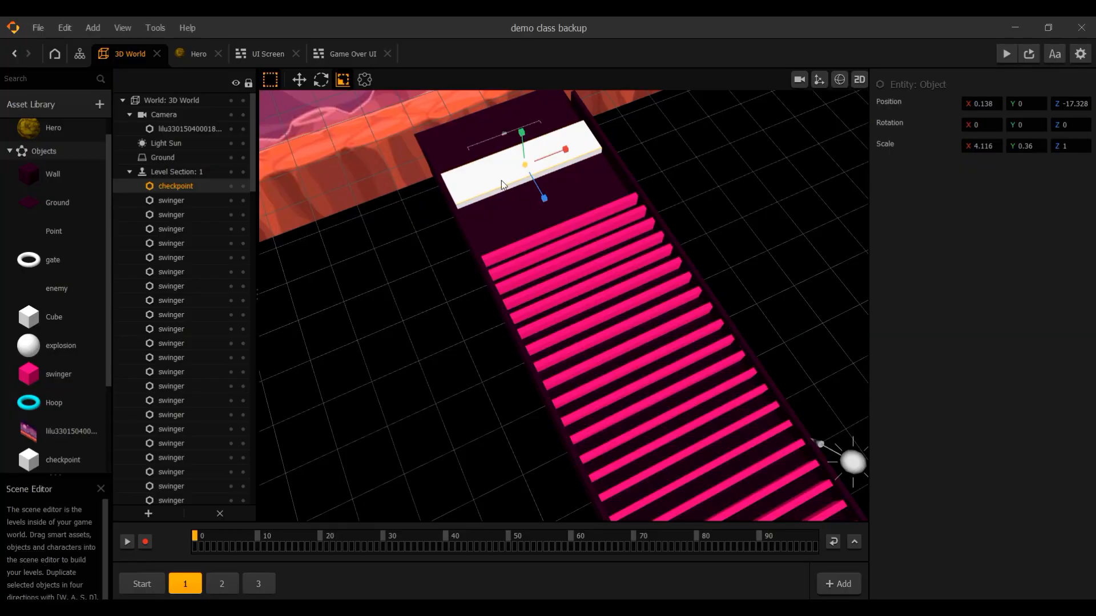
{"action": "left_click", "coordinate": [66, 462]}
{"action": "left_click", "coordinate": [66, 436]}
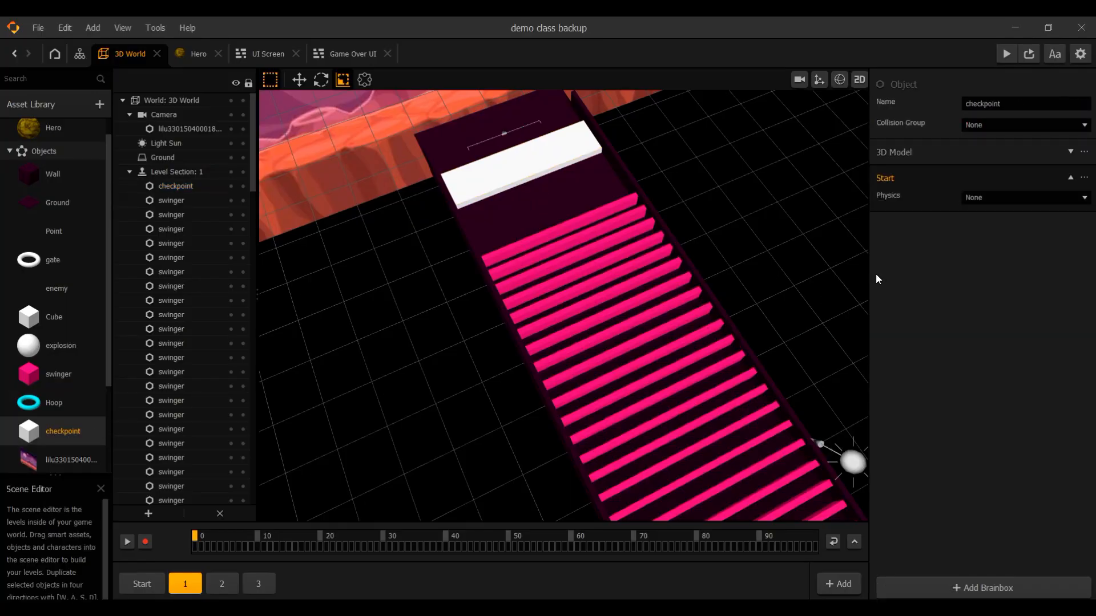
{"action": "left_click", "coordinate": [972, 151]}
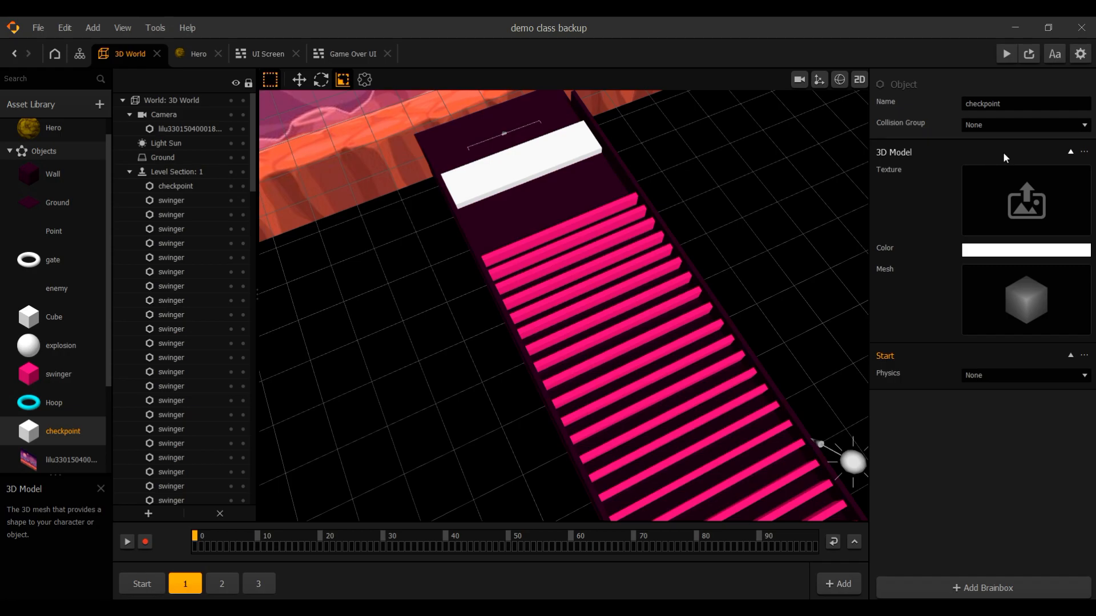
{"action": "key", "text": "alt+Tab"}
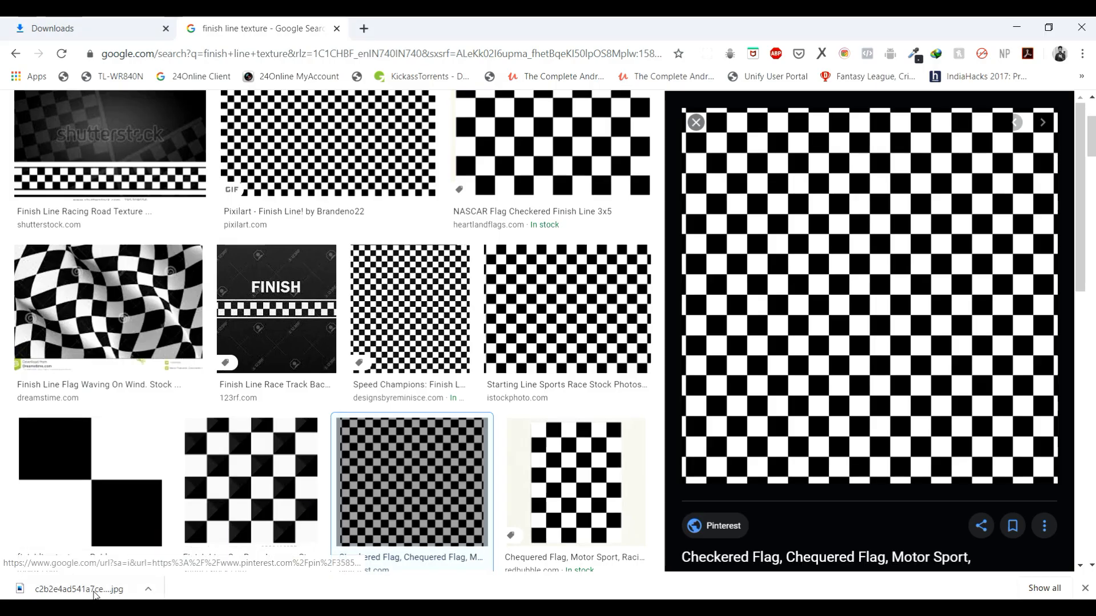
{"action": "left_click_drag", "start_coordinate": [95, 595], "coordinate": [1008, 193]}
{"action": "key", "text": "alt+Tab"}
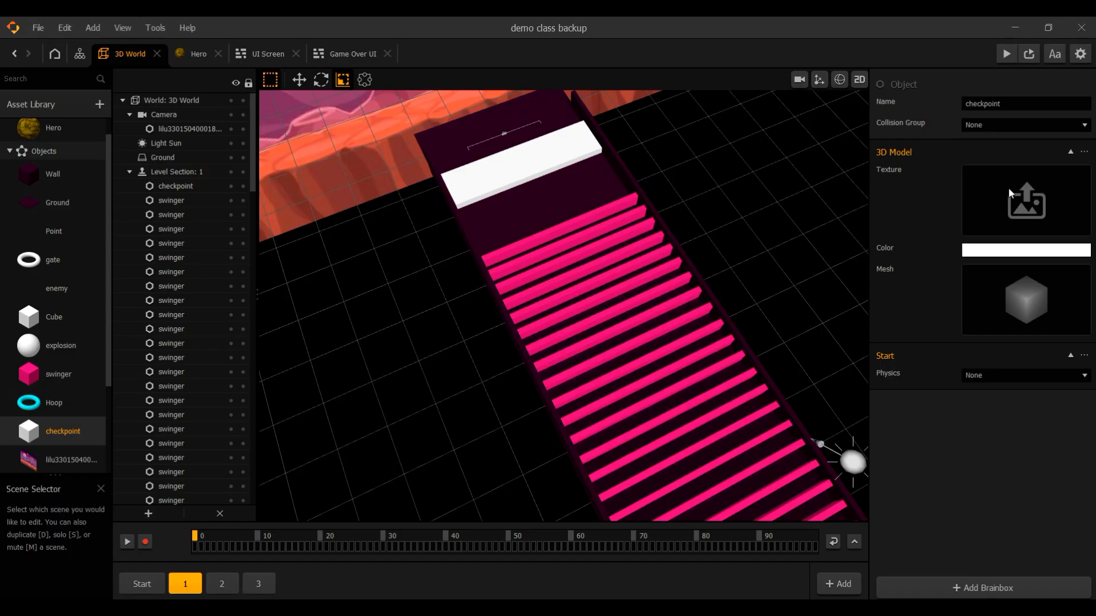
- Set the physics of the checkpoint asset to Static
{"action": "scroll", "coordinate": [565, 214], "scroll_direction": "up", "scroll_amount": 1}
{"action": "right_click_drag", "start_coordinate": [553, 220], "coordinate": [506, 215]}
{"action": "scroll", "coordinate": [500, 215], "scroll_direction": "up", "scroll_amount": 5}
{"action": "scroll", "coordinate": [479, 201], "scroll_direction": "down", "scroll_amount": 5}
{"action": "right_click_drag", "start_coordinate": [578, 244], "coordinate": [606, 276]}
{"action": "scroll", "coordinate": [625, 272], "scroll_direction": "down", "scroll_amount": 4}
{"action": "scroll", "coordinate": [624, 273], "scroll_direction": "up", "scroll_amount": 3}
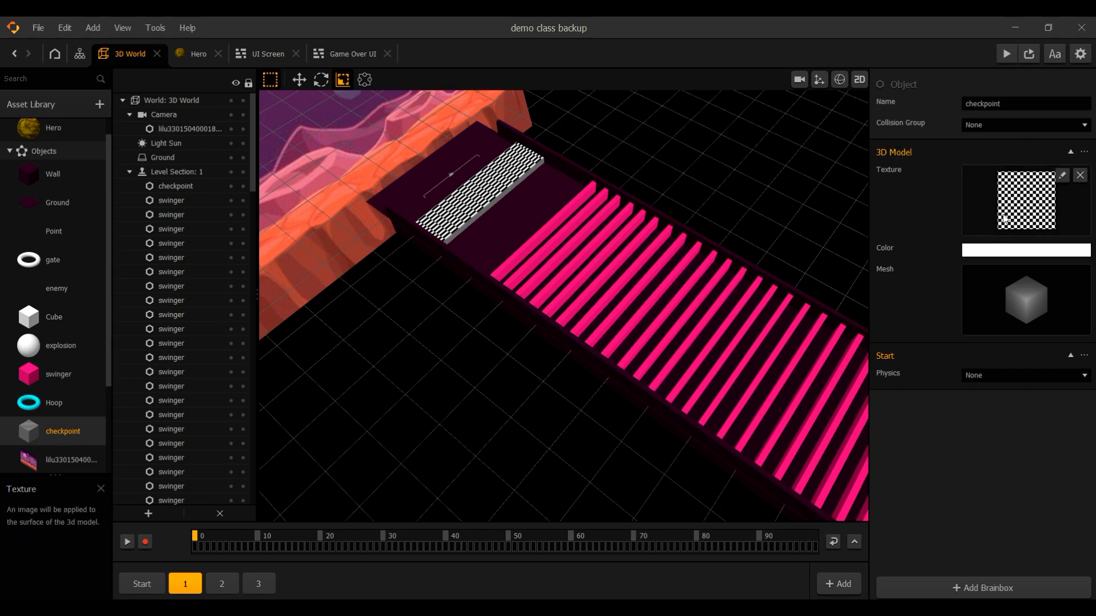
{"action": "left_click", "coordinate": [973, 375]}
{"action": "left_click", "coordinate": [987, 407]}
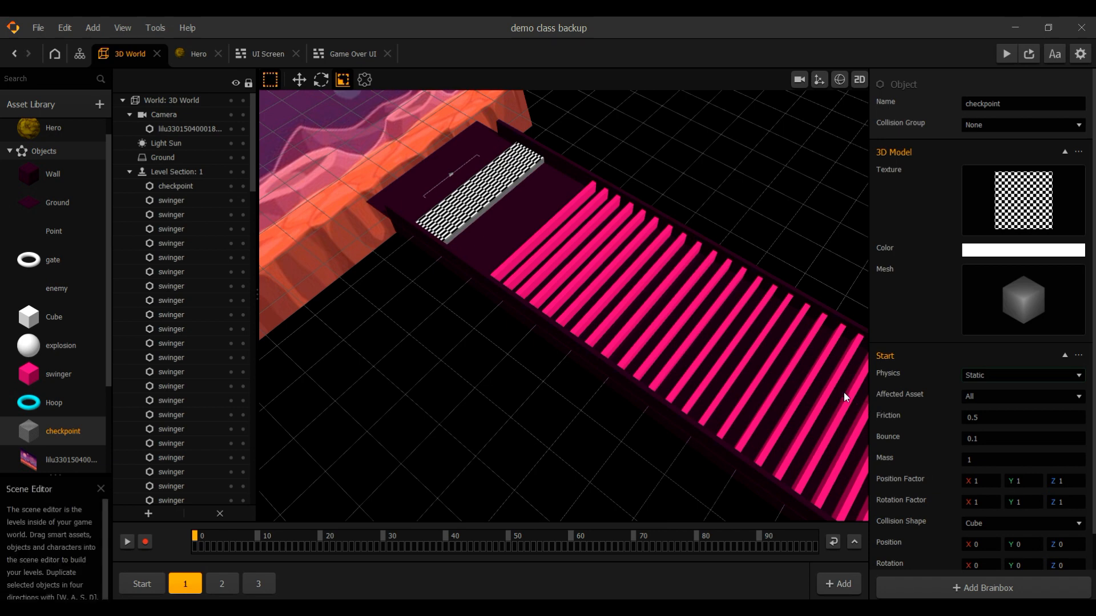
{"action": "scroll", "coordinate": [600, 342], "scroll_direction": "down", "scroll_amount": 2}
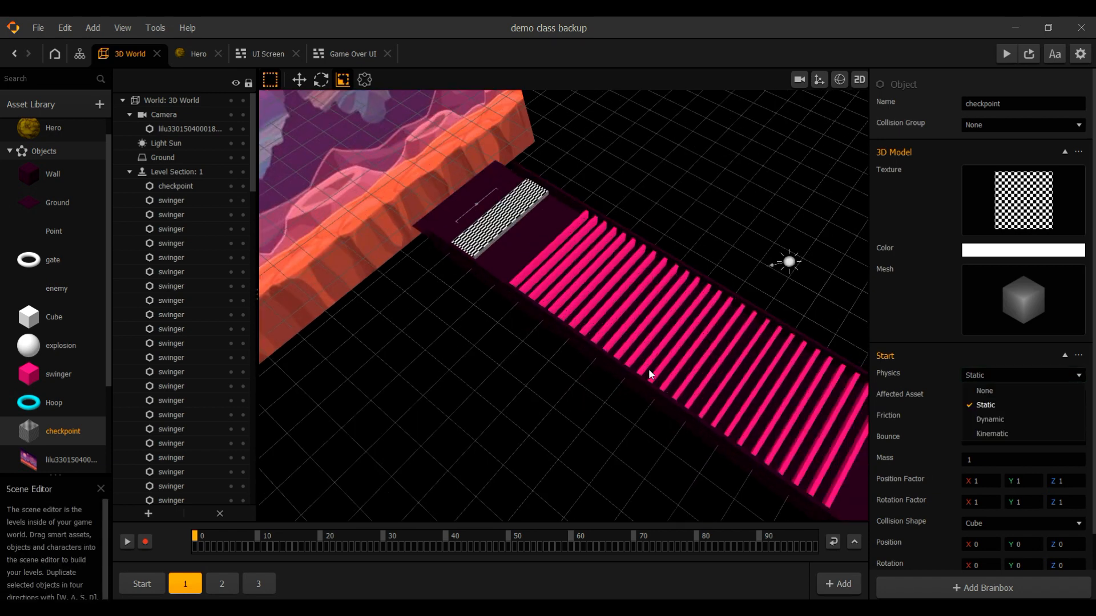
- Add a Default Font label to the track in the Start level section and set its text to "Start"
{"action": "left_click", "coordinate": [142, 584]}
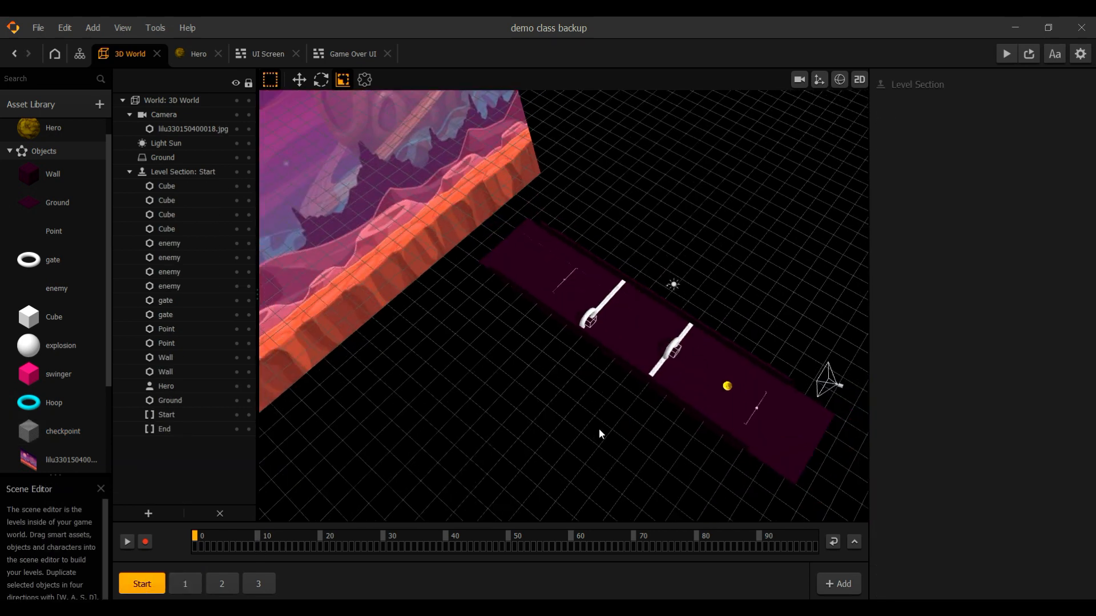
{"action": "middle_click_drag", "start_coordinate": [703, 445], "coordinate": [635, 427]}
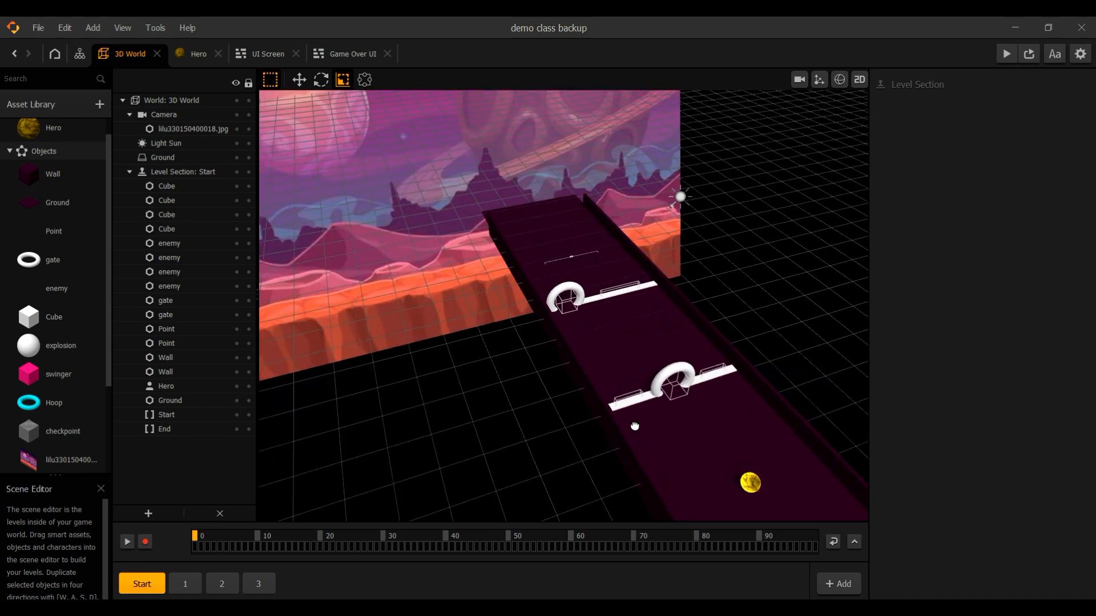
{"action": "scroll", "coordinate": [56, 366], "scroll_direction": "down", "scroll_amount": 4}
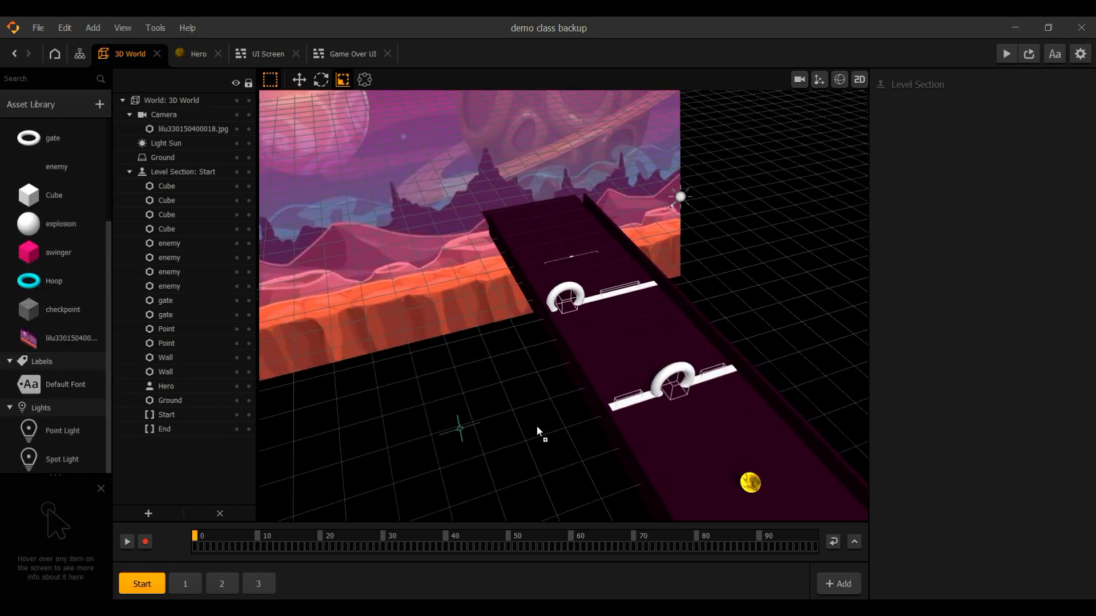
{"action": "left_click_drag", "start_coordinate": [654, 434], "coordinate": [653, 435]}
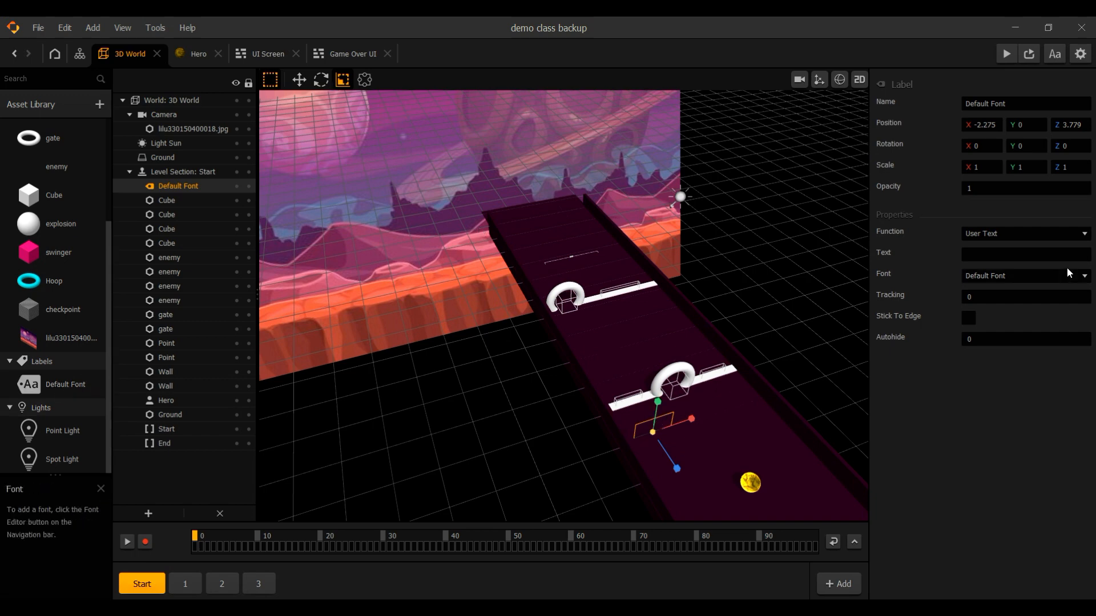
{"action": "left_click", "coordinate": [1033, 255]}
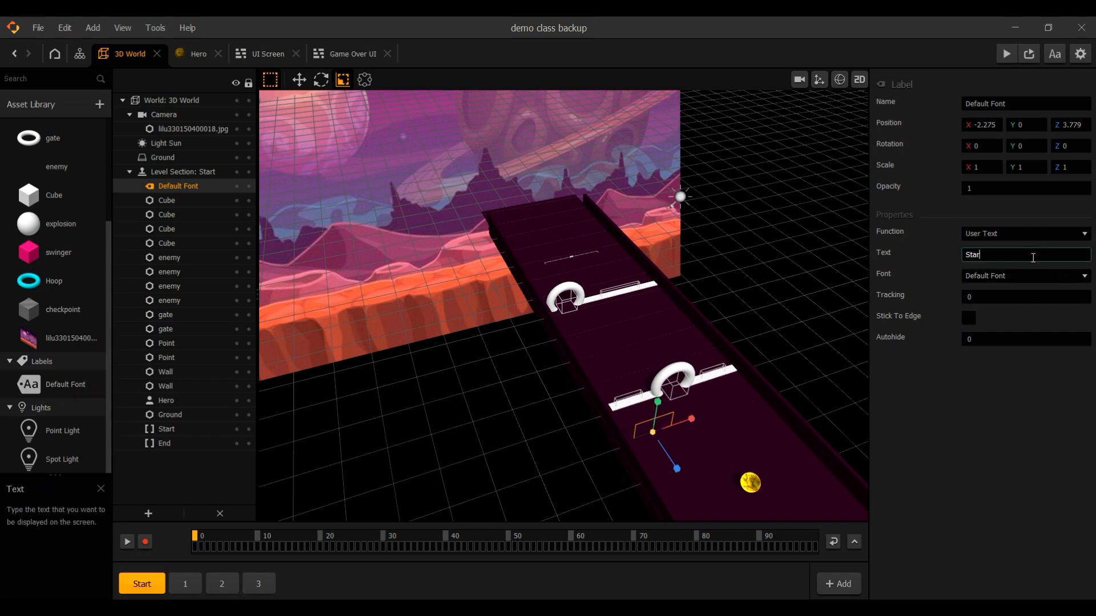
{"action": "key", "text": "Return"}
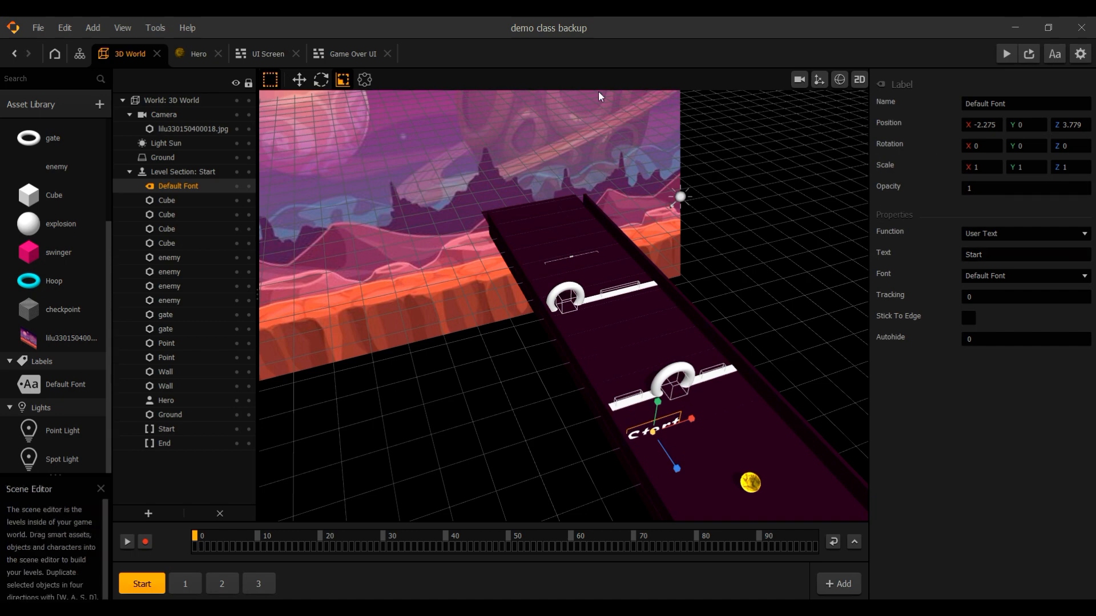
- Move the Start label above the track near the first gate, at about X -2.507 and Y 2.106
{"action": "left_click", "coordinate": [299, 79]}
{"action": "left_click_drag", "start_coordinate": [658, 408], "coordinate": [632, 397]}
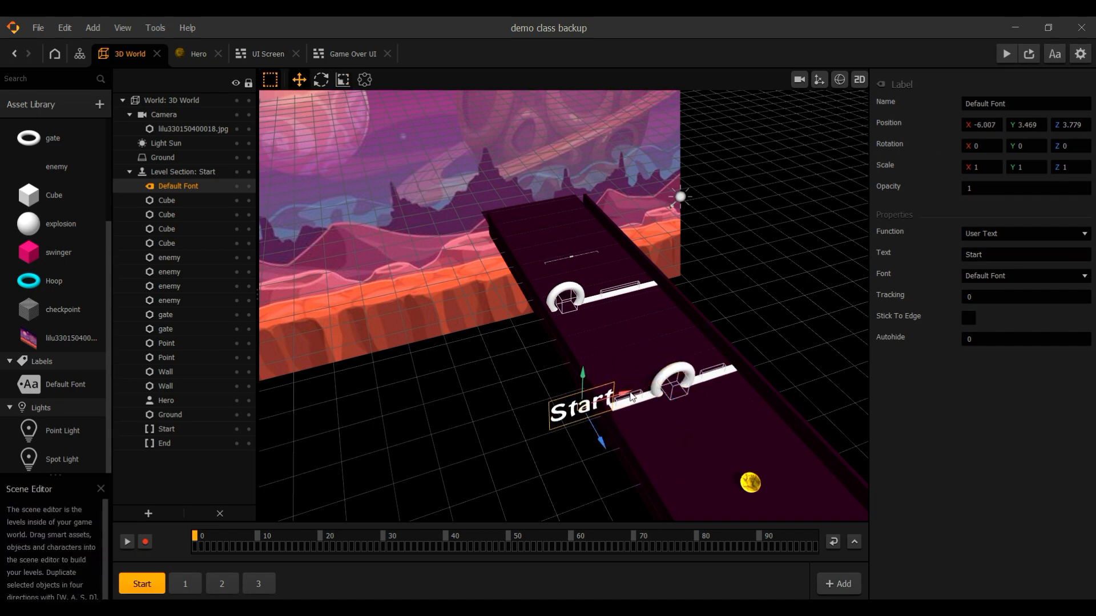
{"action": "right_click_drag", "start_coordinate": [643, 393], "coordinate": [690, 419]}
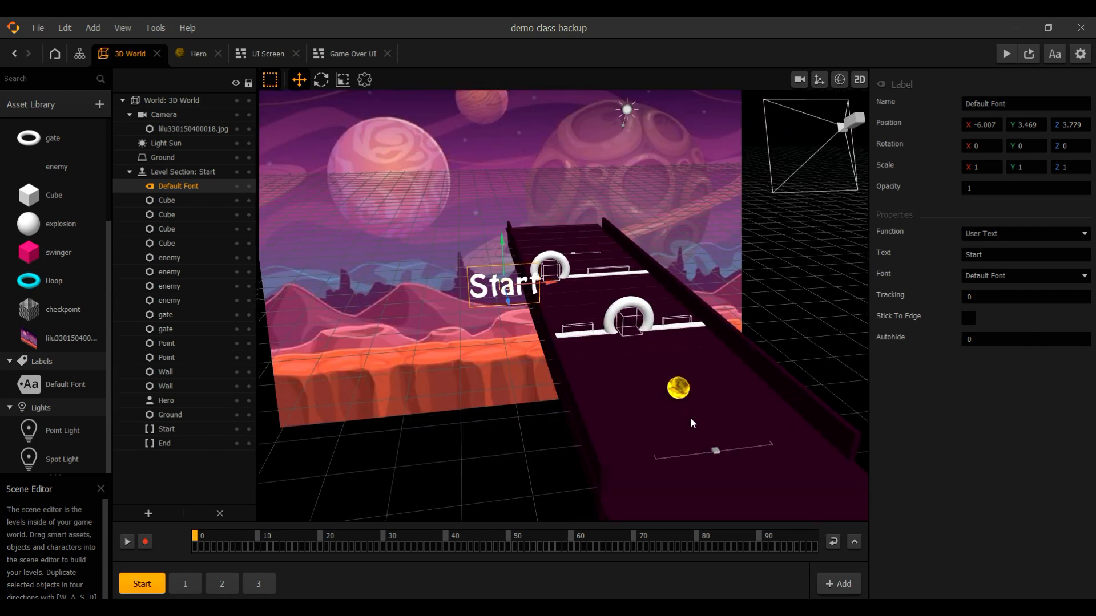
{"action": "left_click_drag", "start_coordinate": [560, 282], "coordinate": [591, 265]}
{"action": "left_click_drag", "start_coordinate": [635, 307], "coordinate": [632, 307]}
- Place a Default Font label beside the checkpoint in level section 1 and set its text to "Level 1"
{"action": "middle_click_drag", "start_coordinate": [641, 327], "coordinate": [681, 422]}
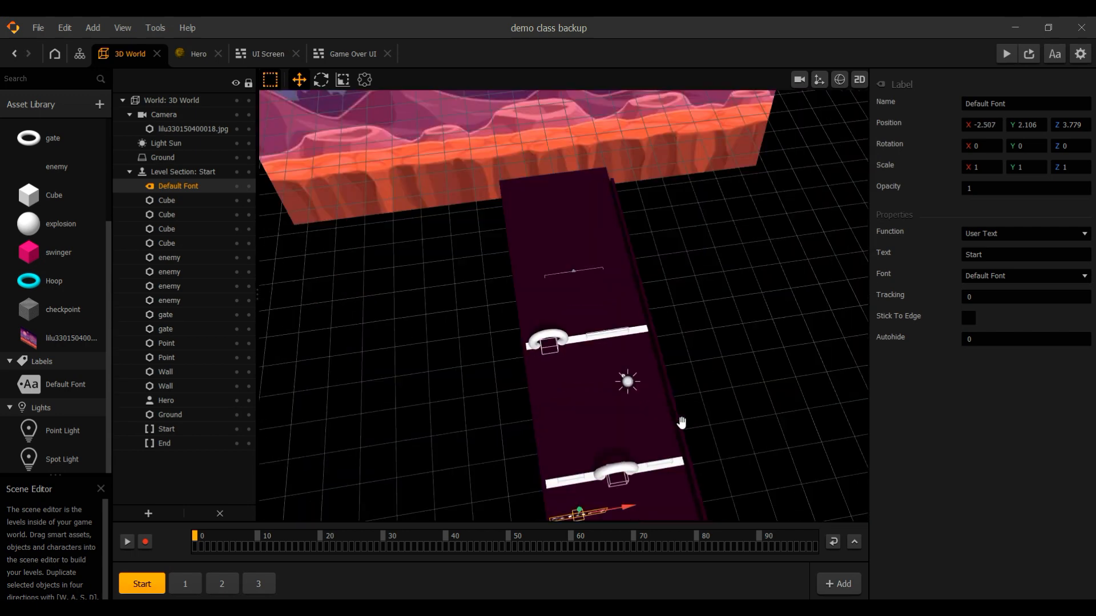
{"action": "middle_click_drag", "start_coordinate": [824, 427], "coordinate": [689, 382]}
{"action": "left_click", "coordinate": [186, 583]}
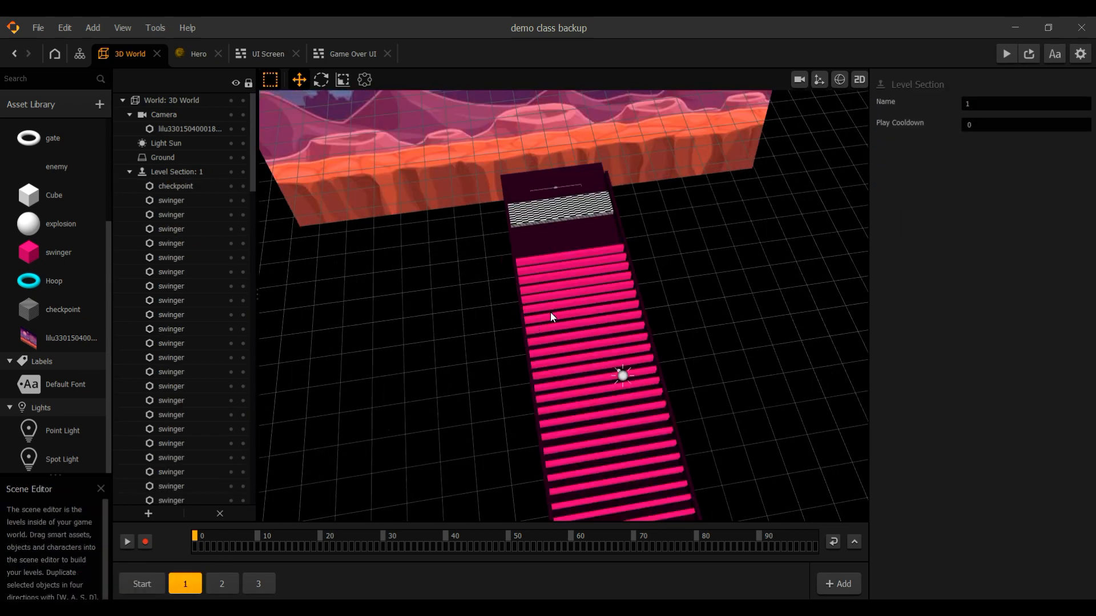
{"action": "scroll", "coordinate": [552, 328], "scroll_direction": "down", "scroll_amount": 2}
{"action": "middle_click_drag", "start_coordinate": [553, 327], "coordinate": [545, 318]}
{"action": "scroll", "coordinate": [441, 237], "scroll_direction": "up", "scroll_amount": 4}
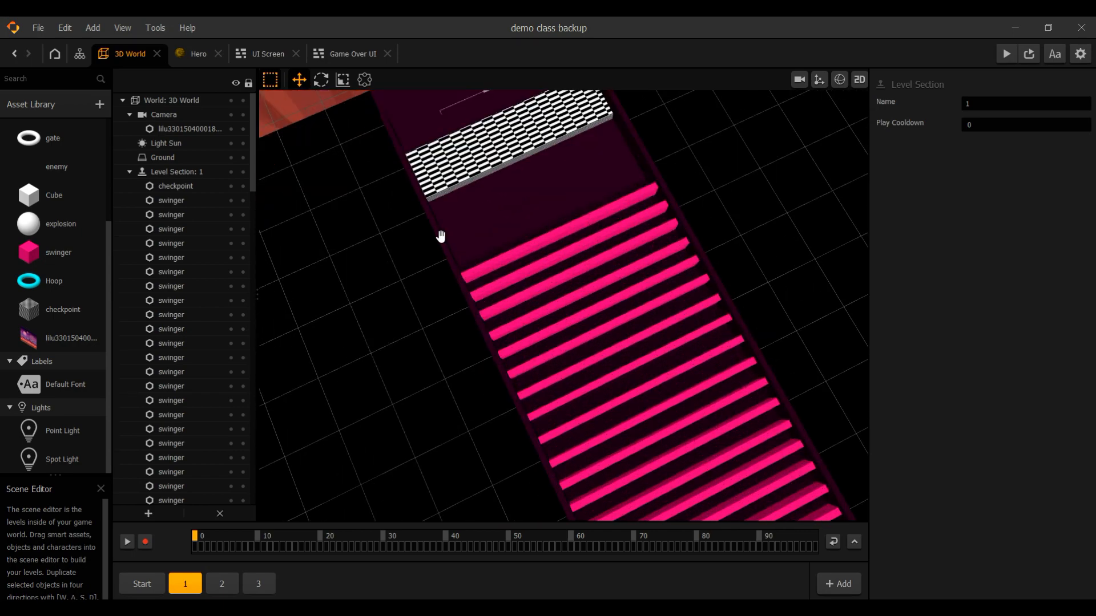
{"action": "middle_click_drag", "start_coordinate": [440, 236], "coordinate": [445, 157]}
{"action": "scroll", "coordinate": [501, 280], "scroll_direction": "down", "scroll_amount": 4}
{"action": "mouse_move", "coordinate": [516, 327]}
{"action": "middle_mouse_down"}
{"action": "mouse_move", "coordinate": [557, 392]}
{"action": "mouse_move", "coordinate": [508, 340]}
{"action": "middle_mouse_up"}
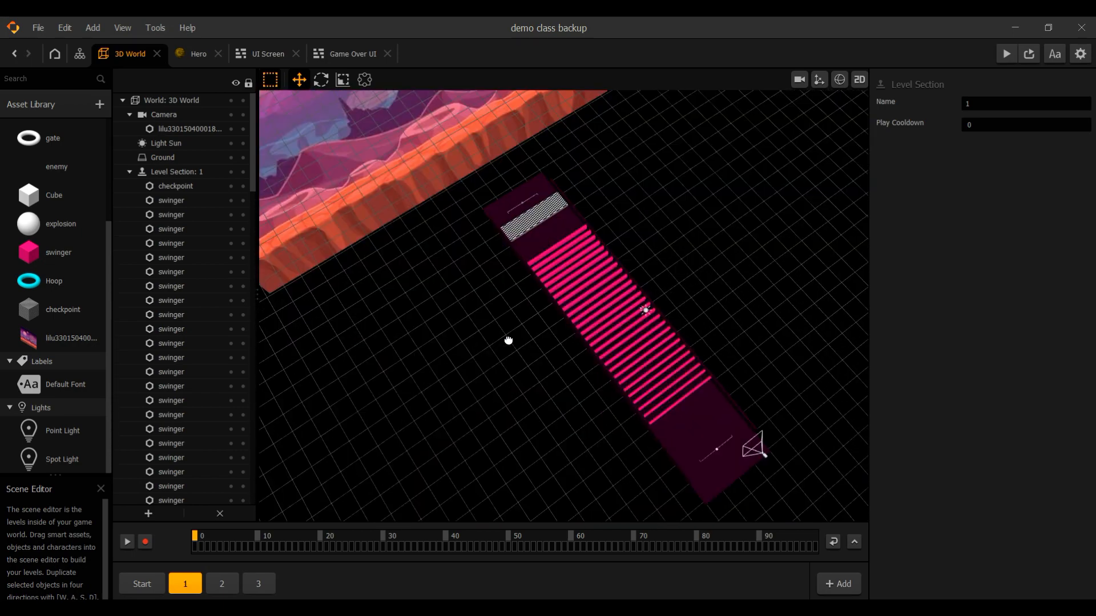
{"action": "scroll", "coordinate": [470, 257], "scroll_direction": "down", "scroll_amount": 2}
{"action": "scroll", "coordinate": [472, 257], "scroll_direction": "up", "scroll_amount": 4}
{"action": "middle_click_drag", "start_coordinate": [440, 226], "coordinate": [488, 267]}
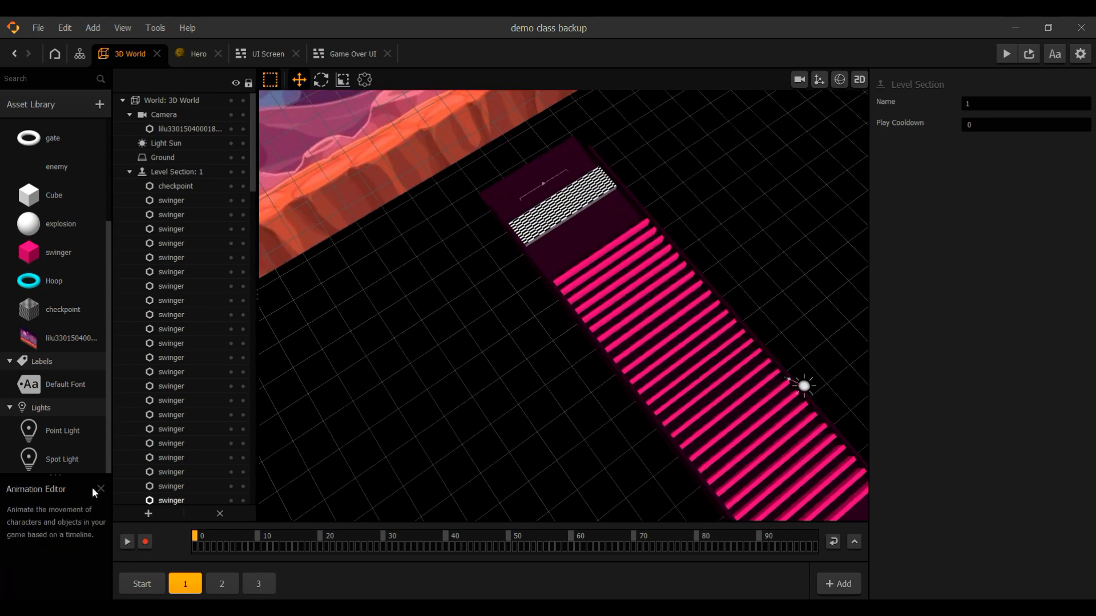
{"action": "left_click_drag", "start_coordinate": [552, 249], "coordinate": [552, 251]}
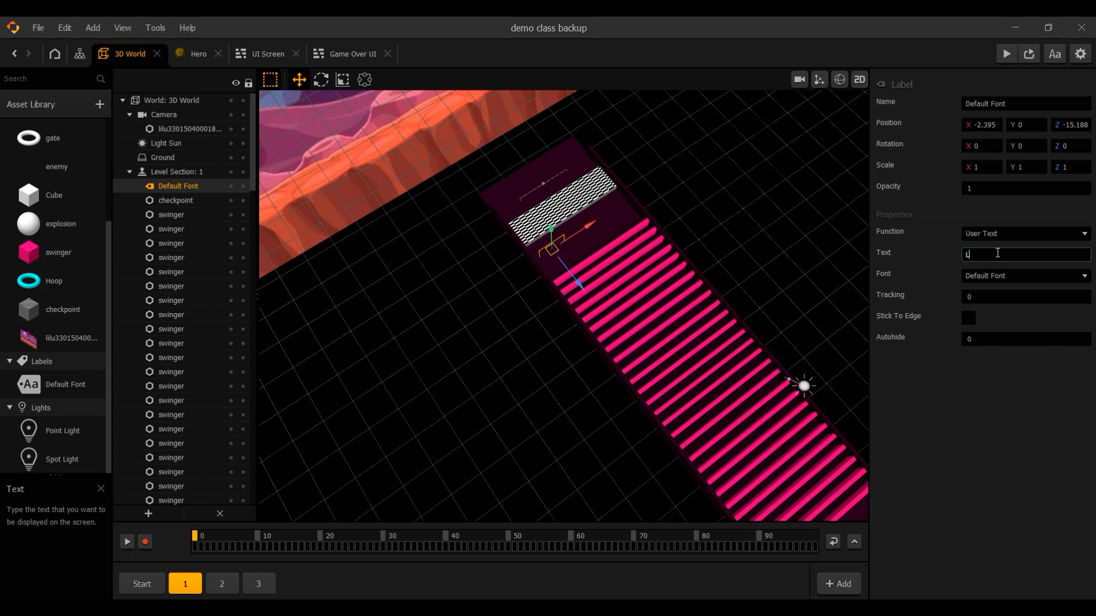
{"action": "key", "text": "Return"}
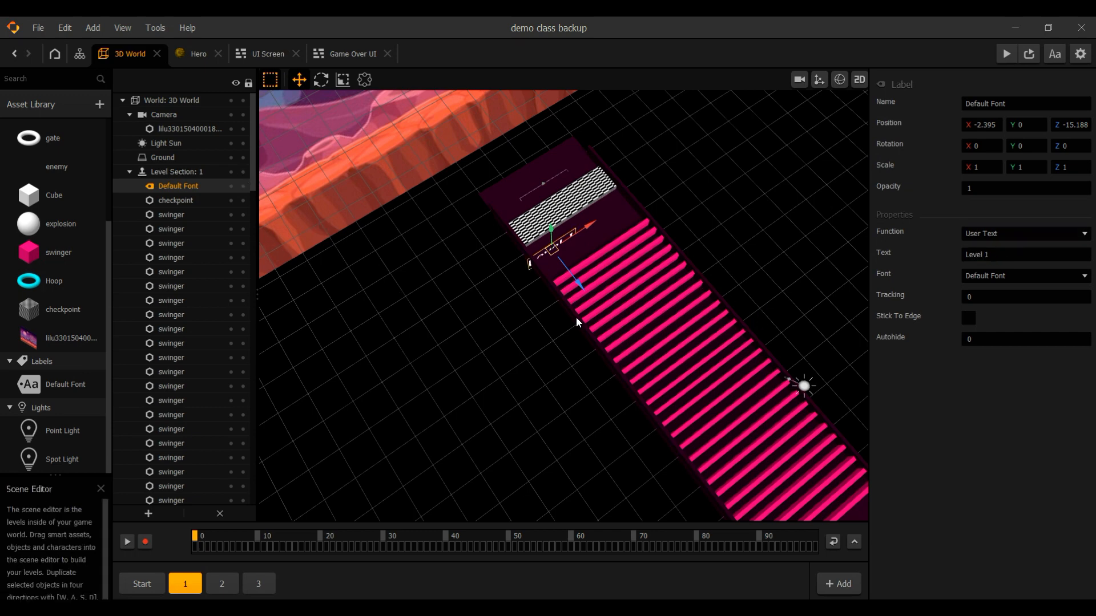
- Raise the Level 1 label and move it beside the track at the checkpoint, to about X -5.621, Y 2.986, Z -16.905
{"action": "right_click_drag", "start_coordinate": [576, 317], "coordinate": [532, 308]}
{"action": "left_click_drag", "start_coordinate": [571, 196], "coordinate": [571, 153]}
{"action": "left_click_drag", "start_coordinate": [613, 201], "coordinate": [532, 220]}
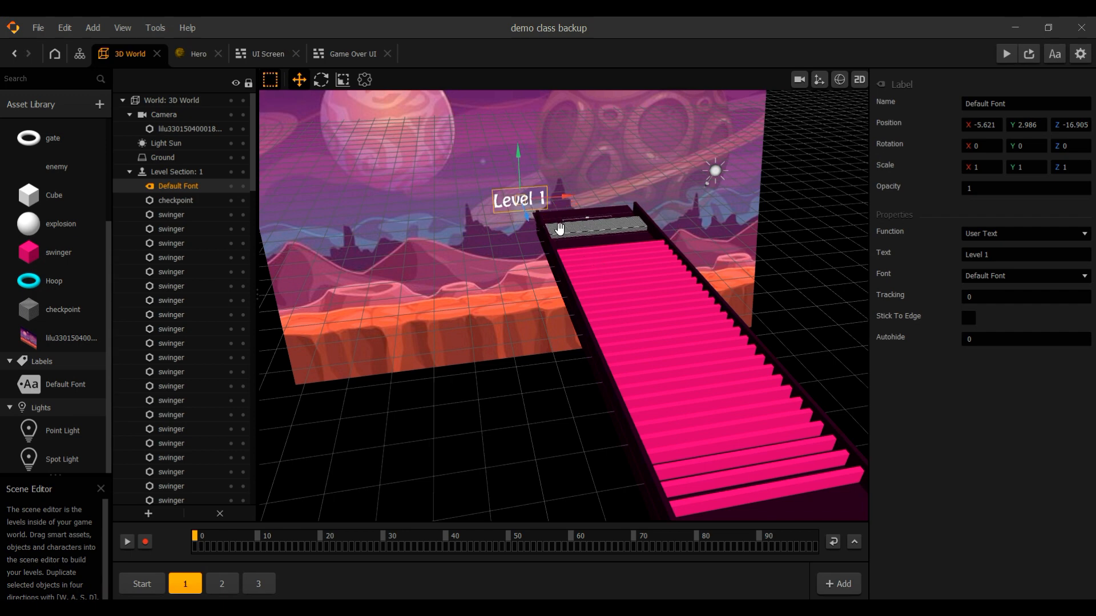
{"action": "mouse_move", "coordinate": [558, 230]}
{"action": "middle_mouse_down"}
{"action": "mouse_move", "coordinate": [586, 262]}
{"action": "mouse_move", "coordinate": [561, 248]}
{"action": "middle_mouse_up"}
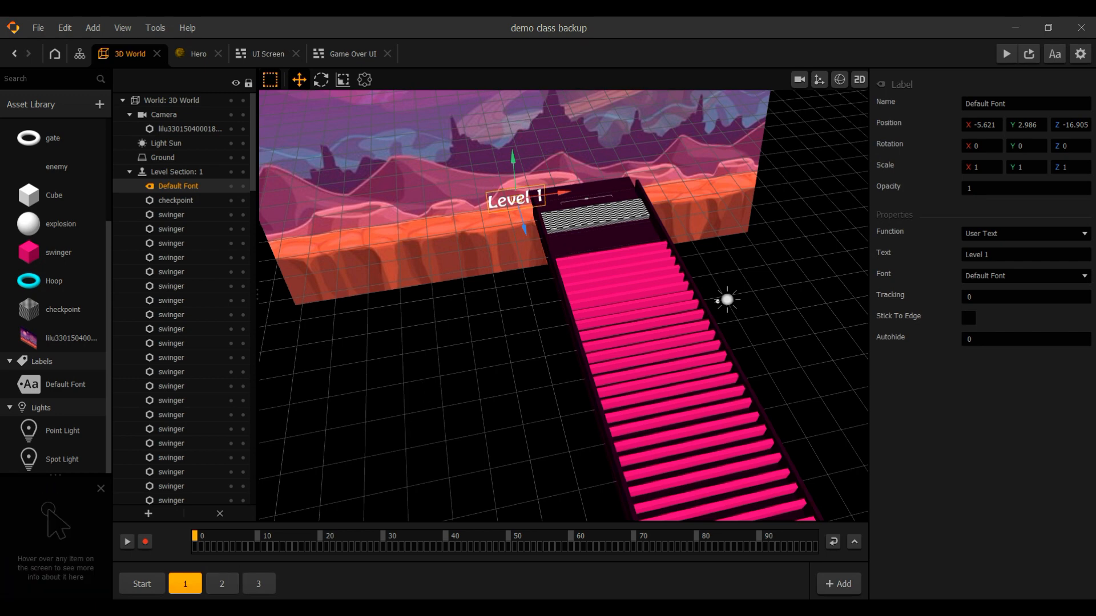
{"action": "left_click", "coordinate": [222, 584]}
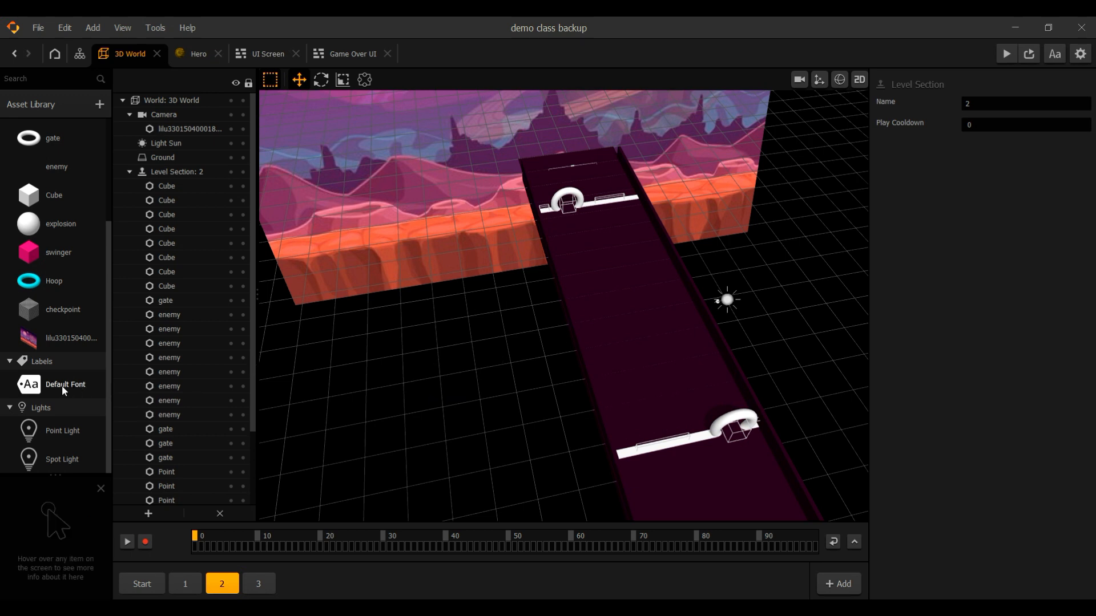
{"action": "left_click_drag", "start_coordinate": [531, 280], "coordinate": [546, 201]}
{"action": "left_click", "coordinate": [976, 256]}
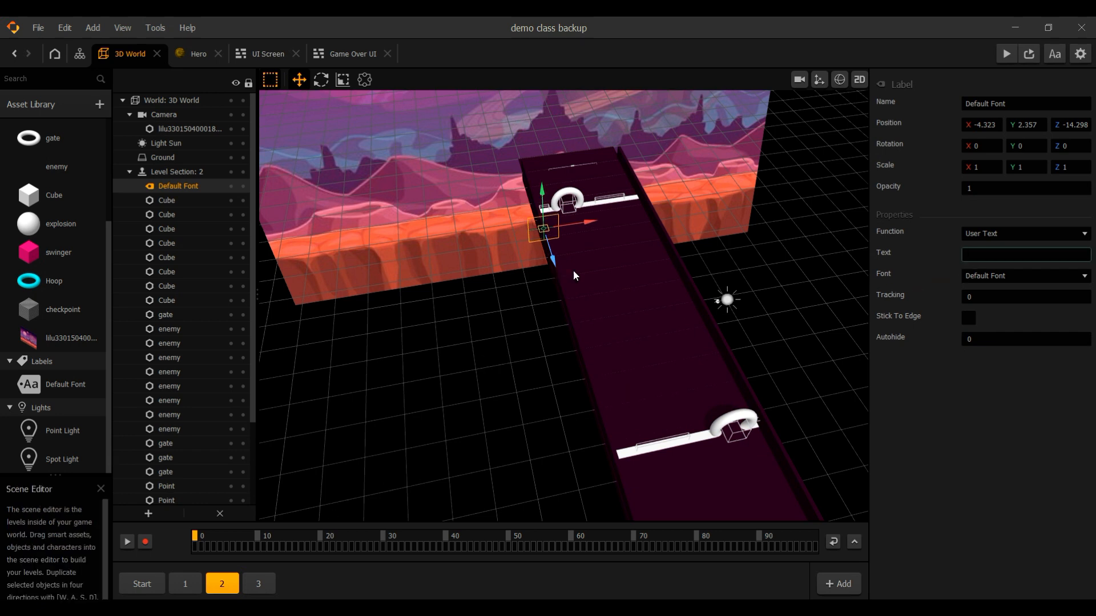
{"action": "left_click", "coordinate": [613, 279]}
{"action": "left_click", "coordinate": [546, 230]}
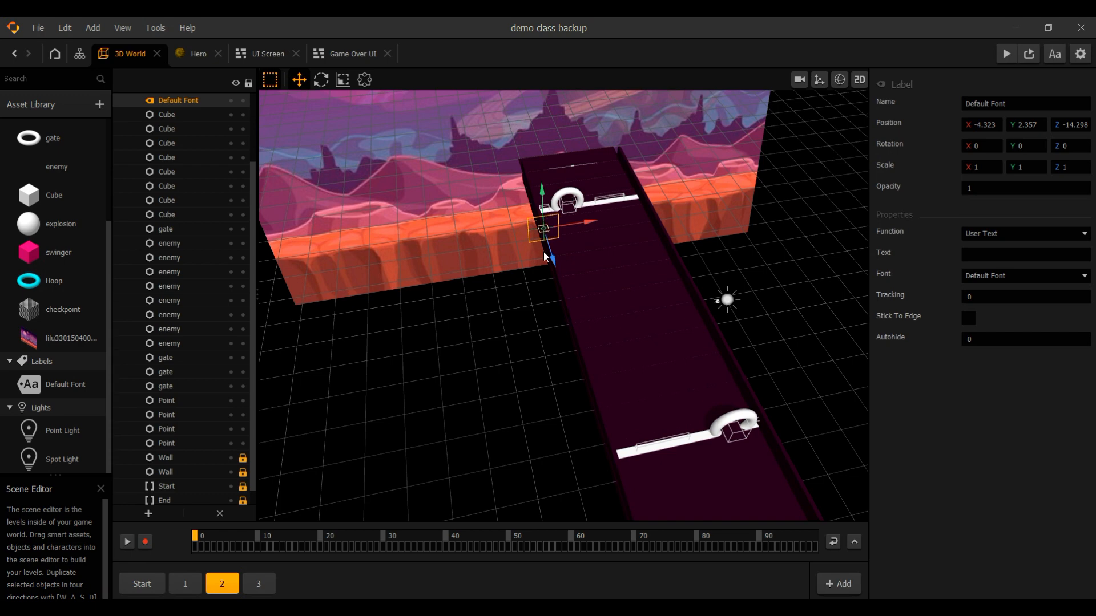
- Copy the checkpoint from level section 1 into section 2 and move it past the far gate to about Z -22.251
{"action": "left_click", "coordinate": [186, 585]}
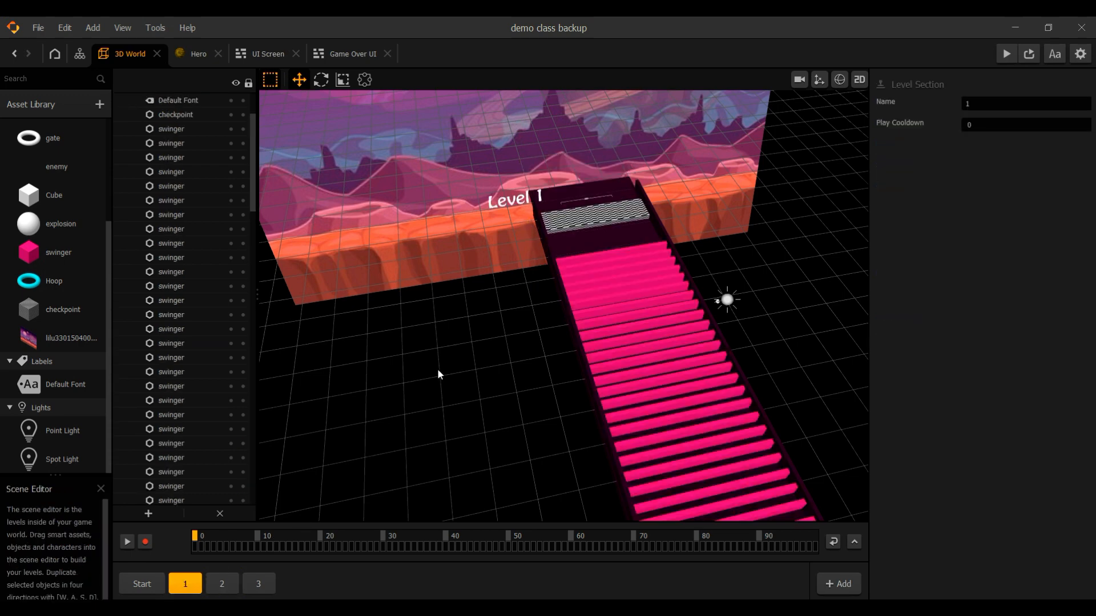
{"action": "left_click", "coordinate": [595, 222]}
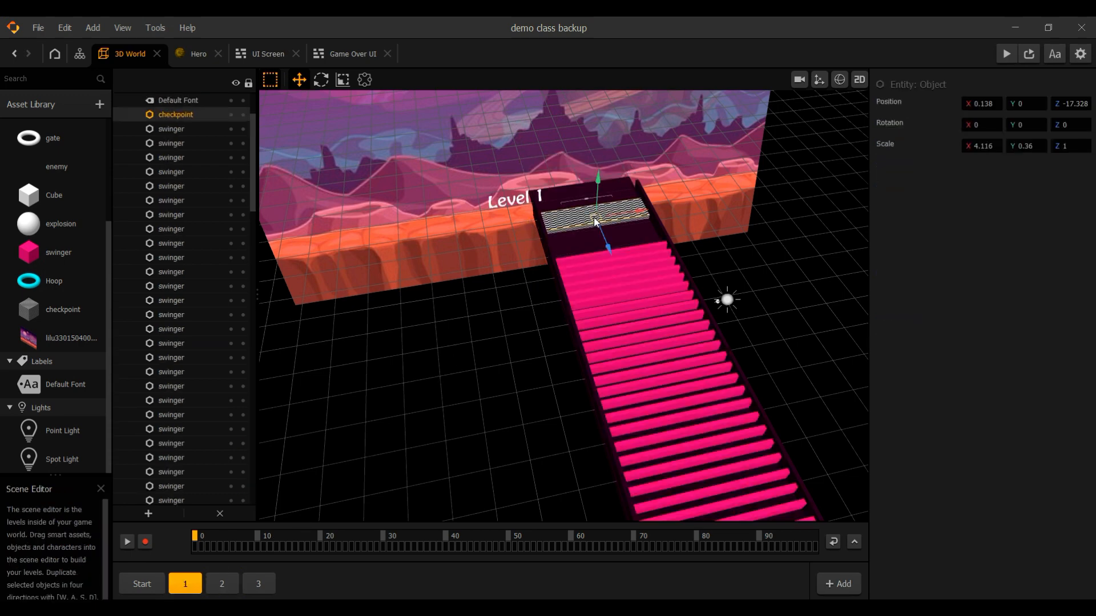
{"action": "left_click", "coordinate": [222, 584]}
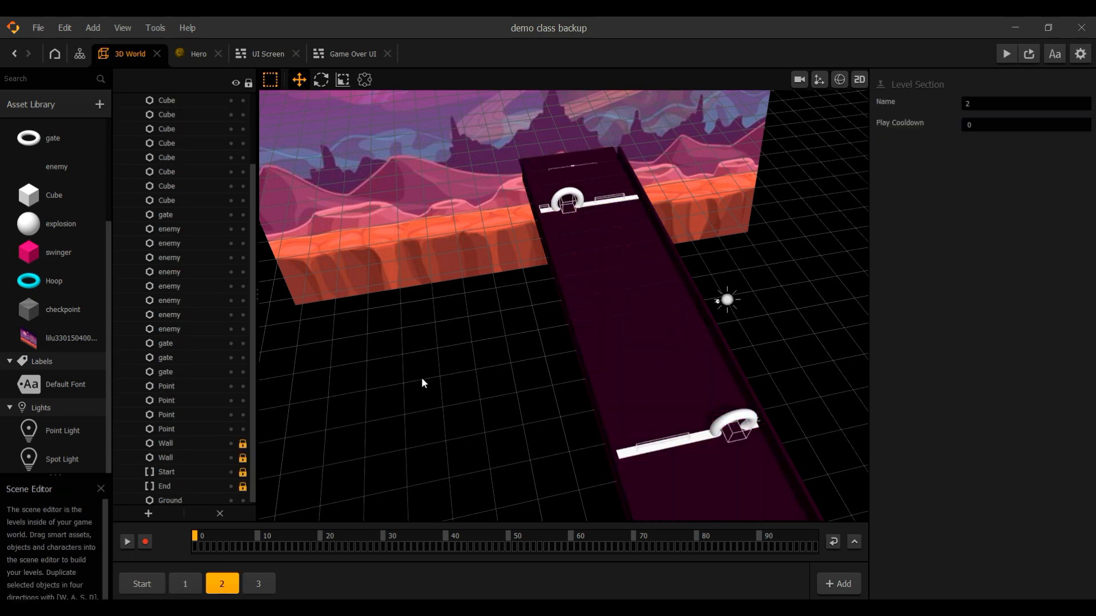
{"action": "key", "text": "ctrl+v"}
{"action": "left_click_drag", "start_coordinate": [608, 250], "coordinate": [592, 208]}
{"action": "right_click_drag", "start_coordinate": [447, 311], "coordinate": [362, 308]}
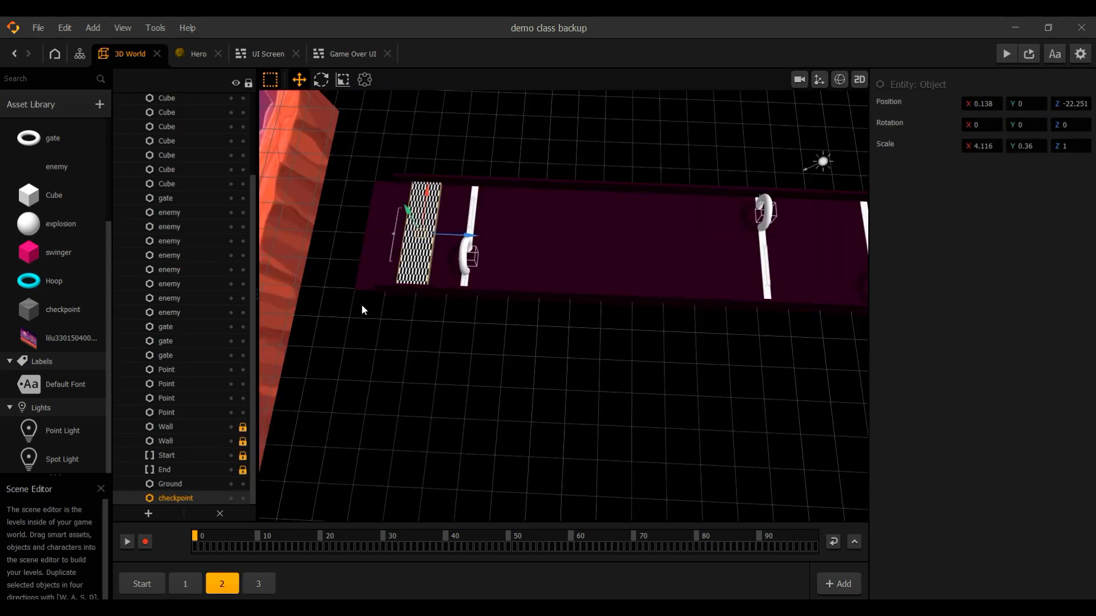
{"action": "scroll", "coordinate": [398, 253], "scroll_direction": "up", "scroll_amount": 5}
{"action": "scroll", "coordinate": [398, 253], "scroll_direction": "down", "scroll_amount": 5}
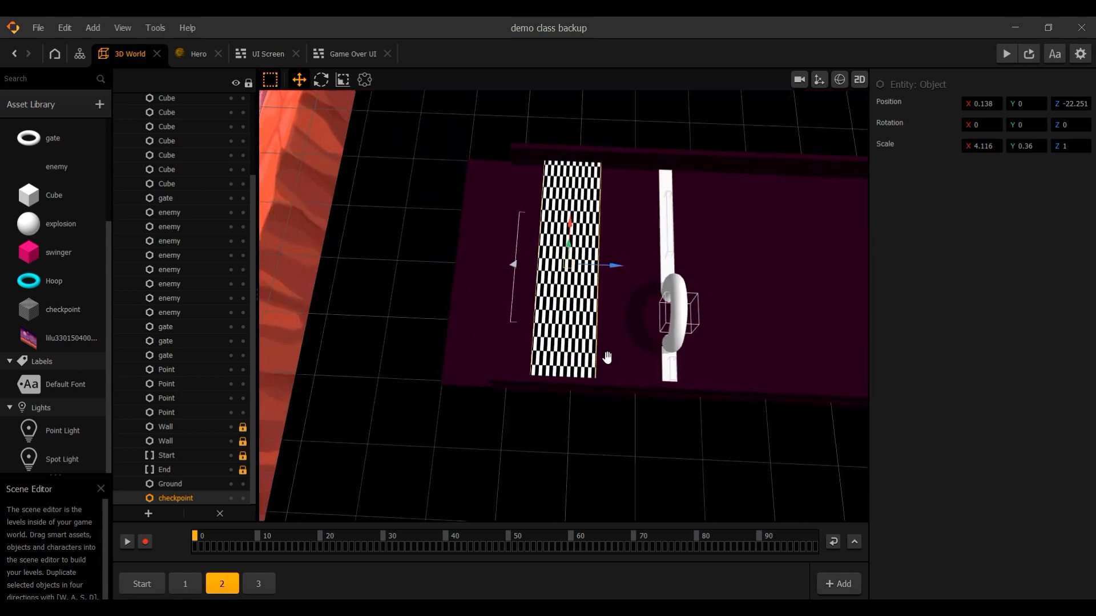
- Unlock section 2's End border and shift the checkpoint further toward the end of the track, to about Z -23.269
{"action": "left_click", "coordinate": [528, 270]}
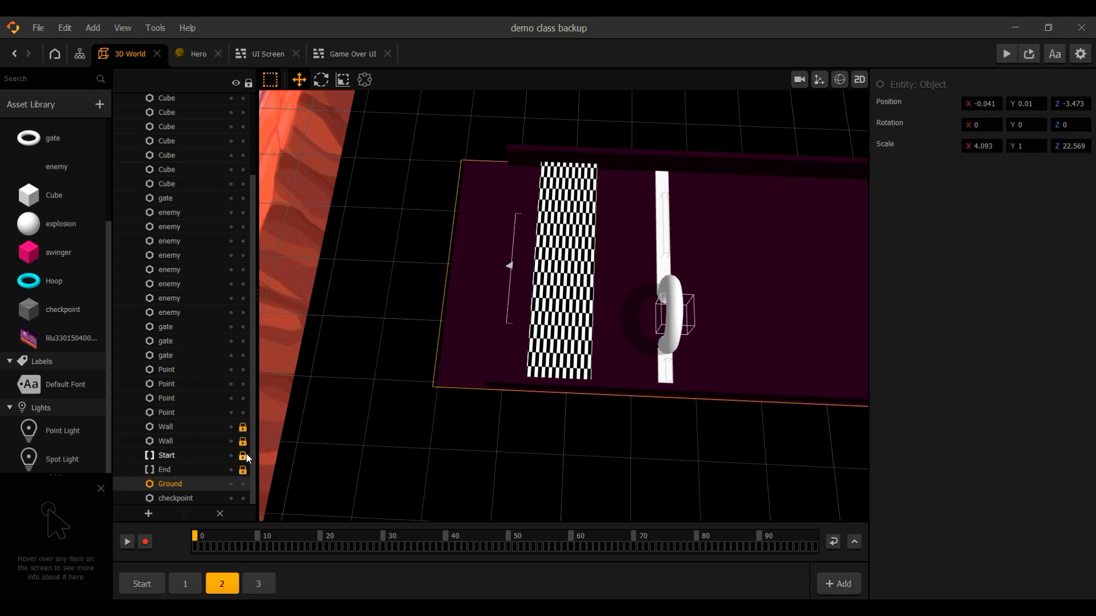
{"action": "left_click", "coordinate": [509, 266]}
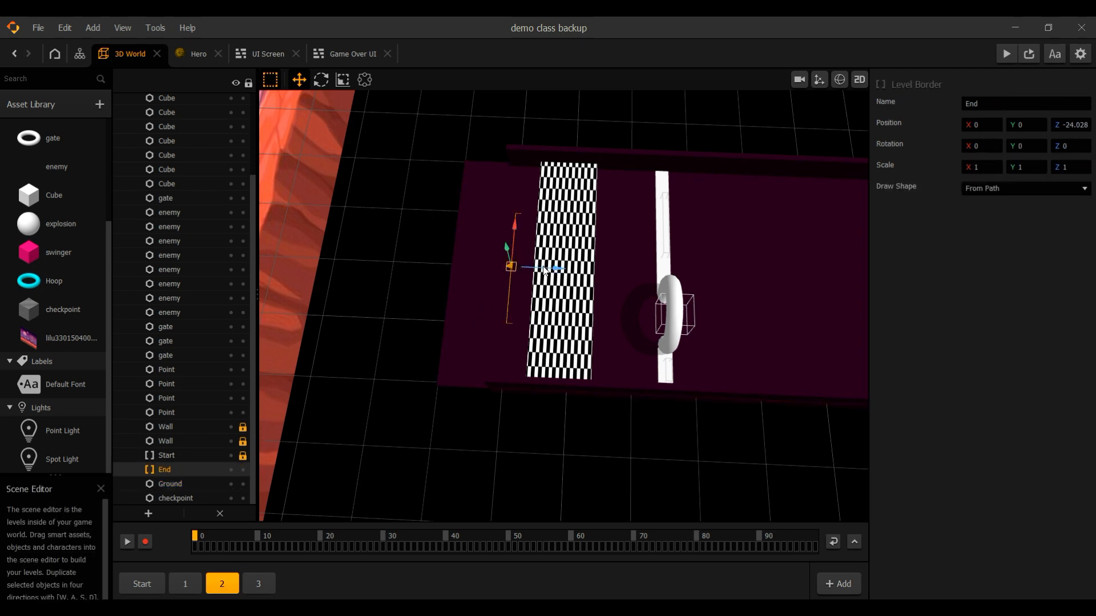
{"action": "left_click", "coordinate": [545, 271]}
{"action": "left_click_drag", "start_coordinate": [607, 269], "coordinate": [579, 265]}
{"action": "scroll", "coordinate": [586, 364], "scroll_direction": "down", "scroll_amount": 3}
{"action": "right_click_drag", "start_coordinate": [641, 370], "coordinate": [607, 396]}
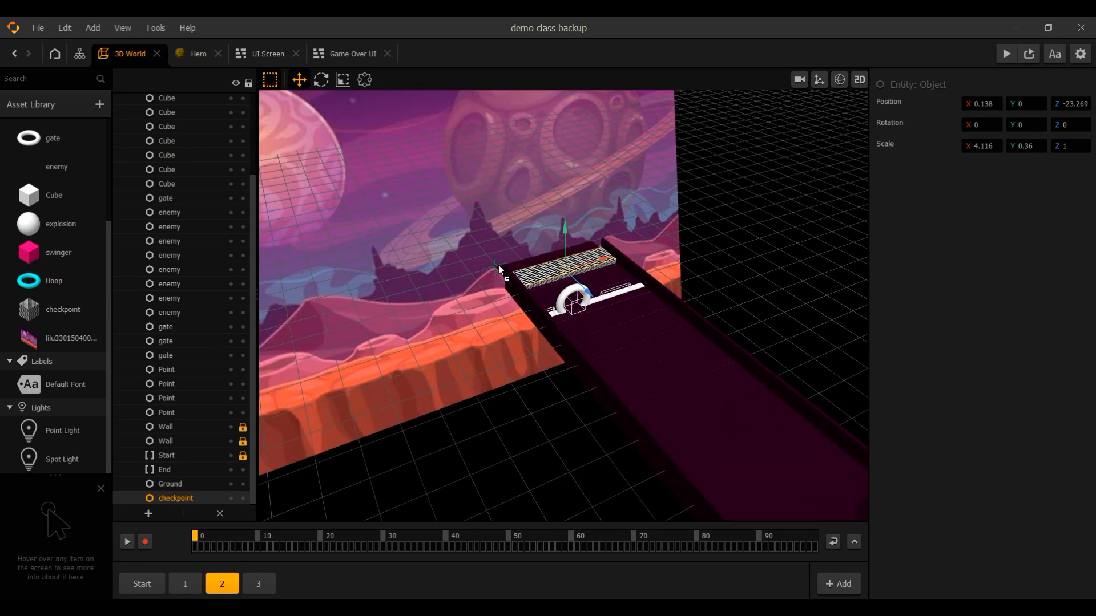
- Place a Default Font label above the track by section 2's checkpoint and set its text to "Level 2"
{"action": "left_click_drag", "start_coordinate": [523, 295], "coordinate": [523, 295]}
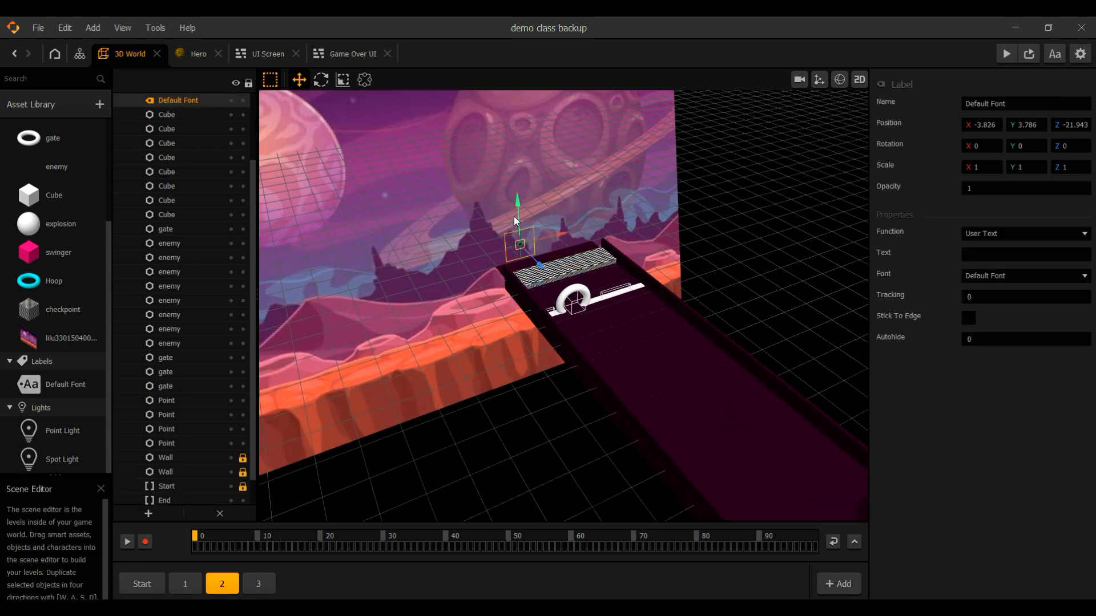
{"action": "left_click", "coordinate": [979, 257]}
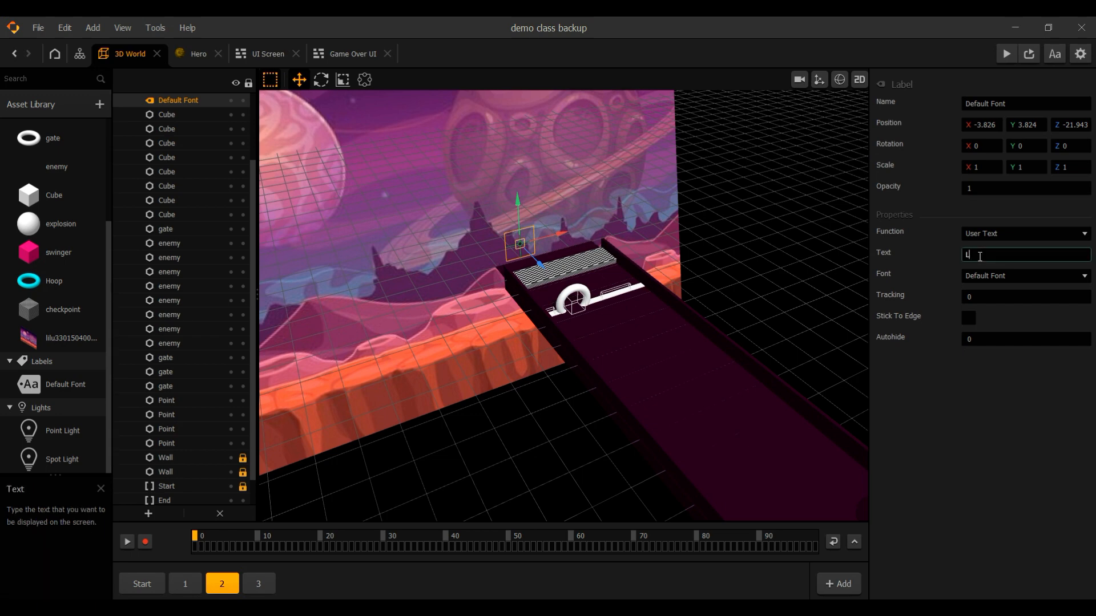
{"action": "key", "text": "Return"}
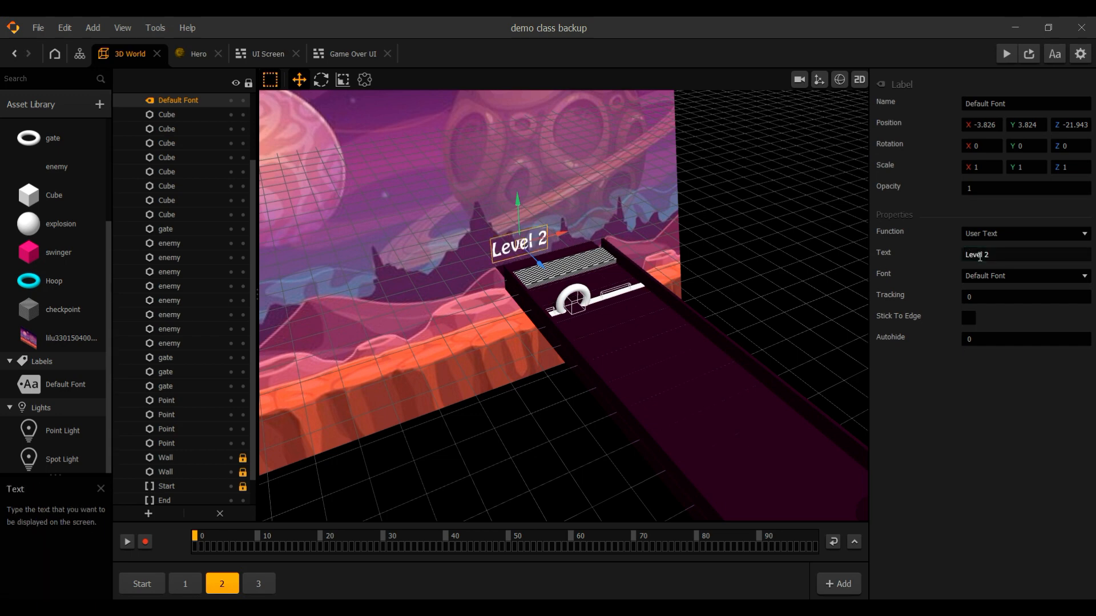
- Adjust the Level 2 label's depth along the track to about Z -21.129, next to the checkpoint
{"action": "right_click_drag", "start_coordinate": [638, 268], "coordinate": [534, 247]}
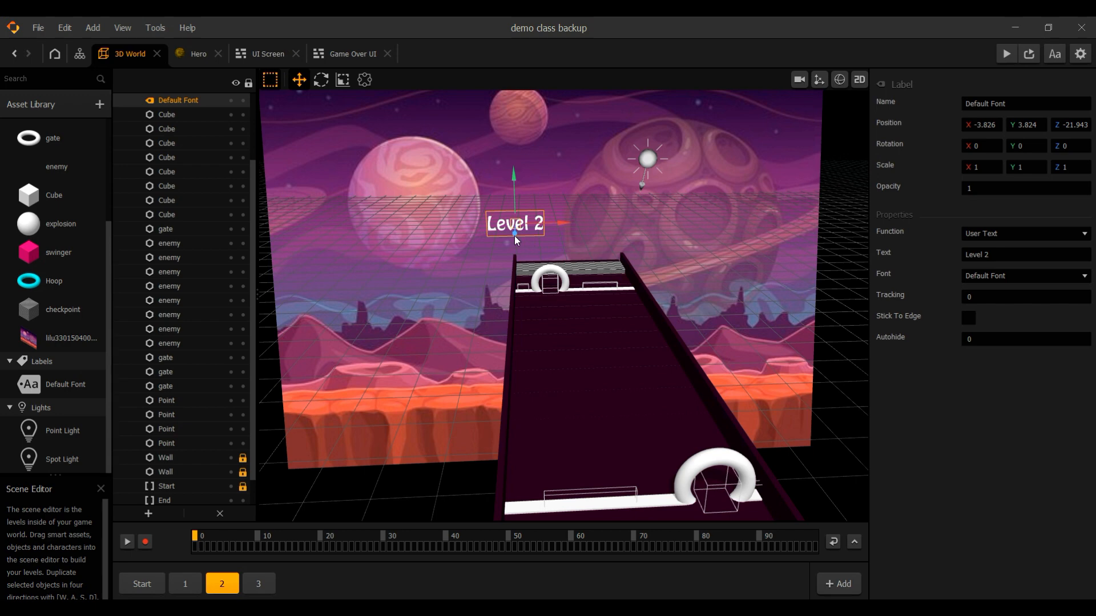
{"action": "left_click_drag", "start_coordinate": [515, 235], "coordinate": [517, 250]}
{"action": "right_click_drag", "start_coordinate": [511, 270], "coordinate": [589, 334]}
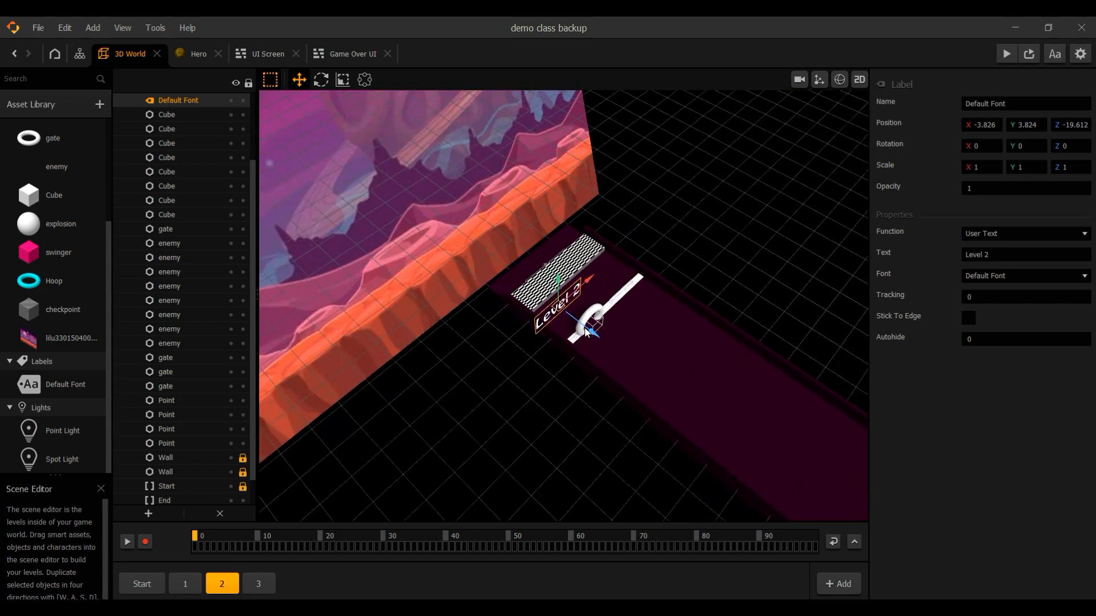
{"action": "left_click_drag", "start_coordinate": [589, 334], "coordinate": [567, 323]}
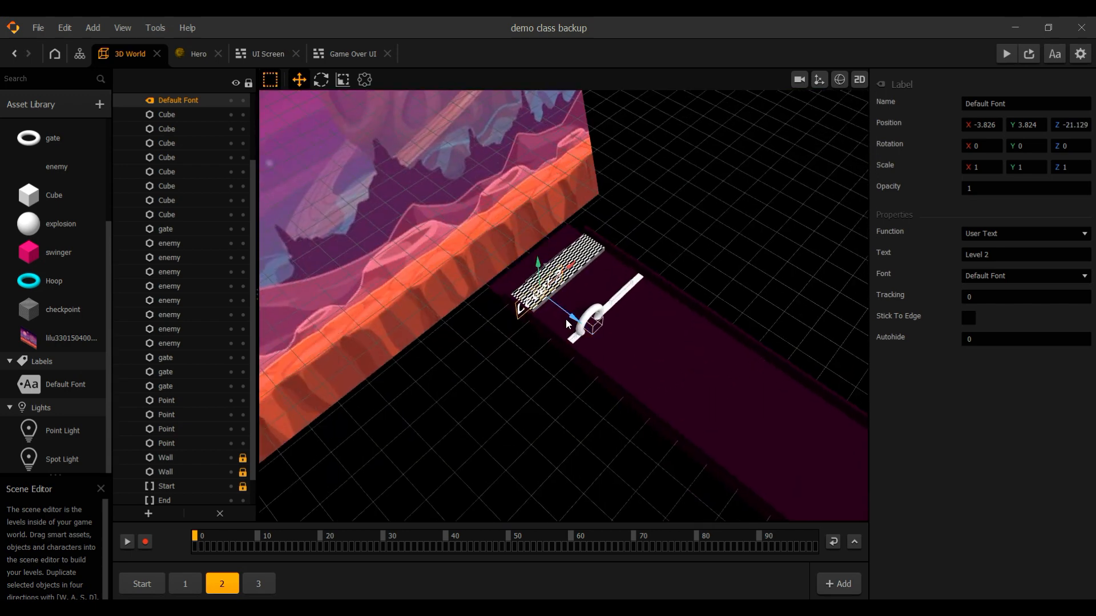
- Try to copy the checkpoint from level section 2 into level section 3
{"action": "left_click", "coordinate": [258, 584]}
{"action": "left_click", "coordinate": [218, 583]}
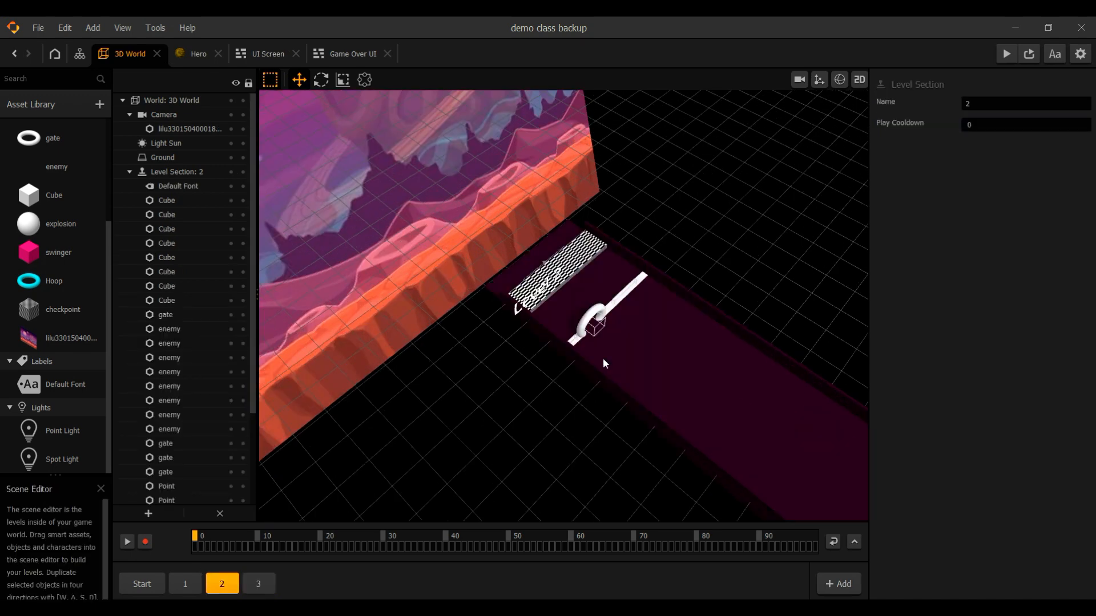
{"action": "left_click", "coordinate": [584, 265]}
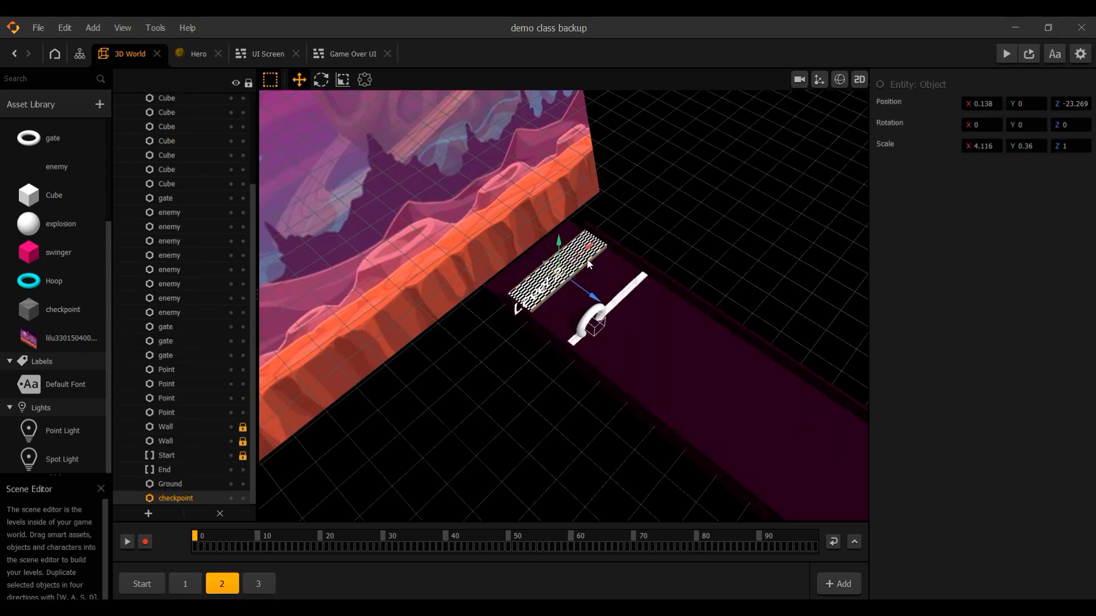
{"action": "key", "text": "ctrl+v"}
{"action": "key", "text": "Delete"}
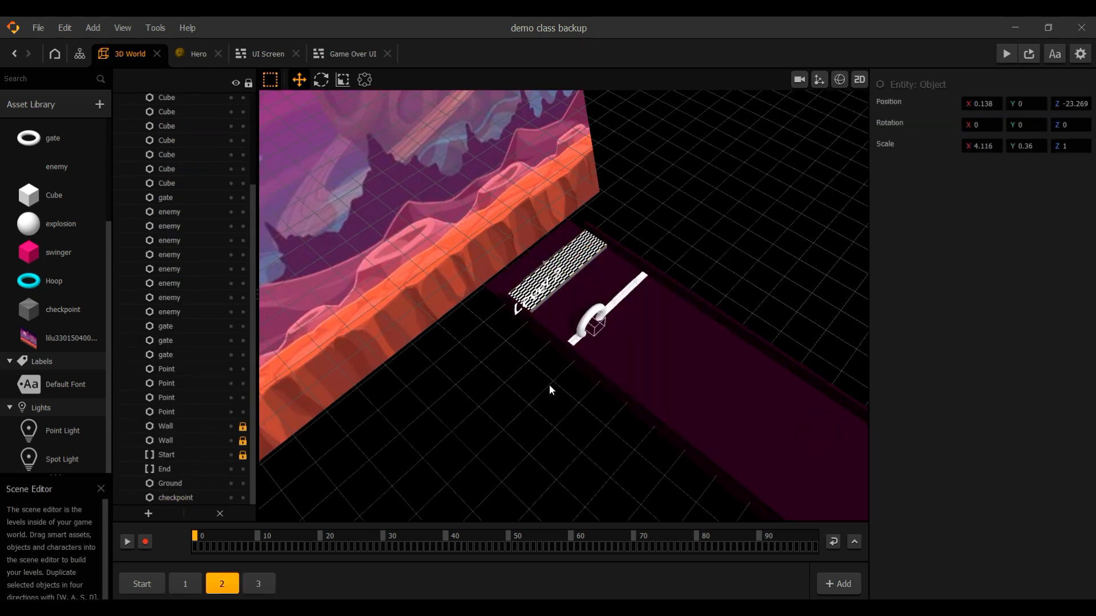
{"action": "left_click", "coordinate": [258, 583]}
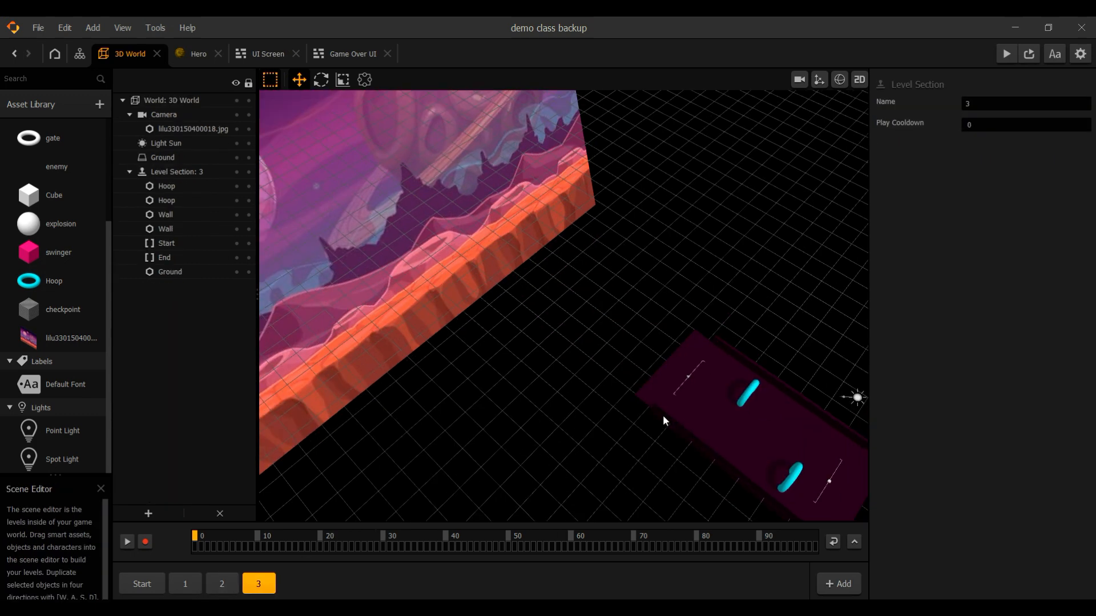
{"action": "key", "text": "ctrl+v"}
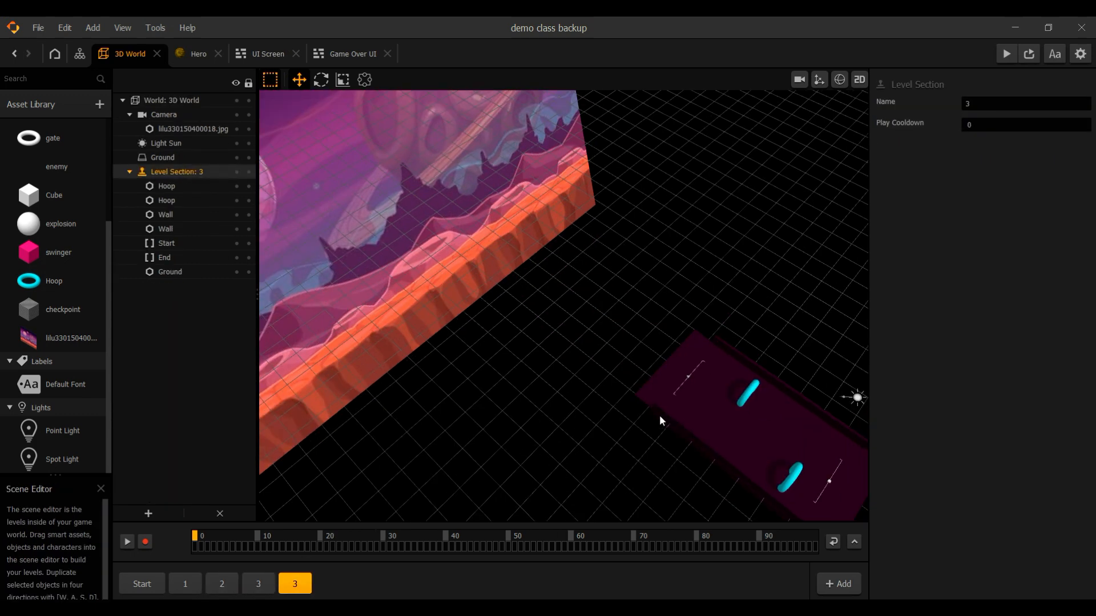
{"action": "scroll", "coordinate": [461, 444], "scroll_direction": "down", "scroll_amount": 3}
{"action": "scroll", "coordinate": [480, 450], "scroll_direction": "up", "scroll_amount": 2}
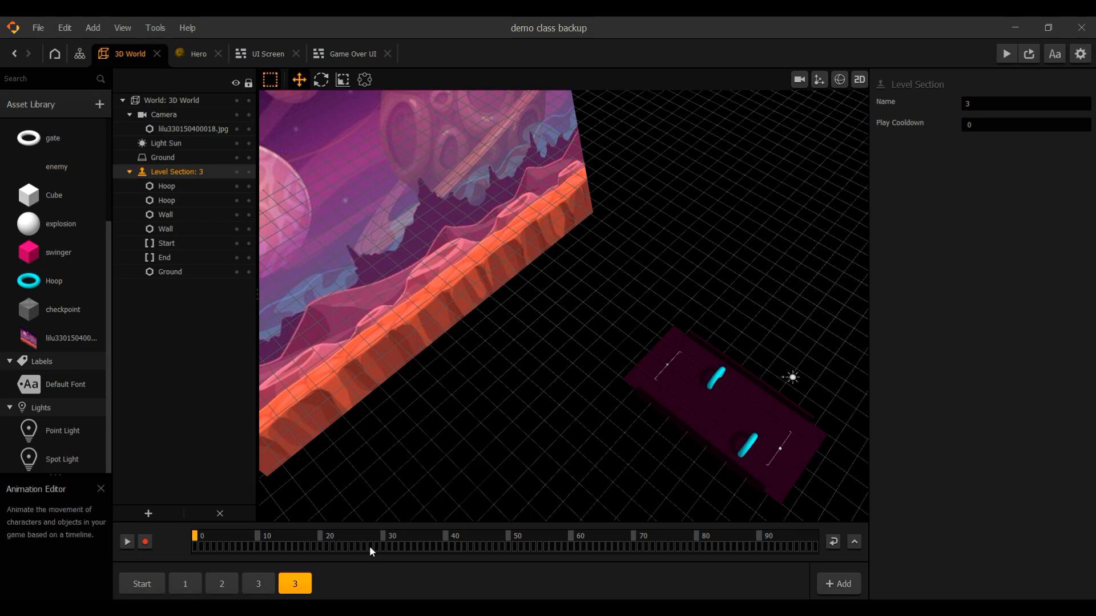
- Delete the duplicate level section 3 and confirm its removal
{"action": "left_click", "coordinate": [251, 584]}
{"action": "left_click", "coordinate": [294, 581]}
{"action": "key", "text": "Delete"}
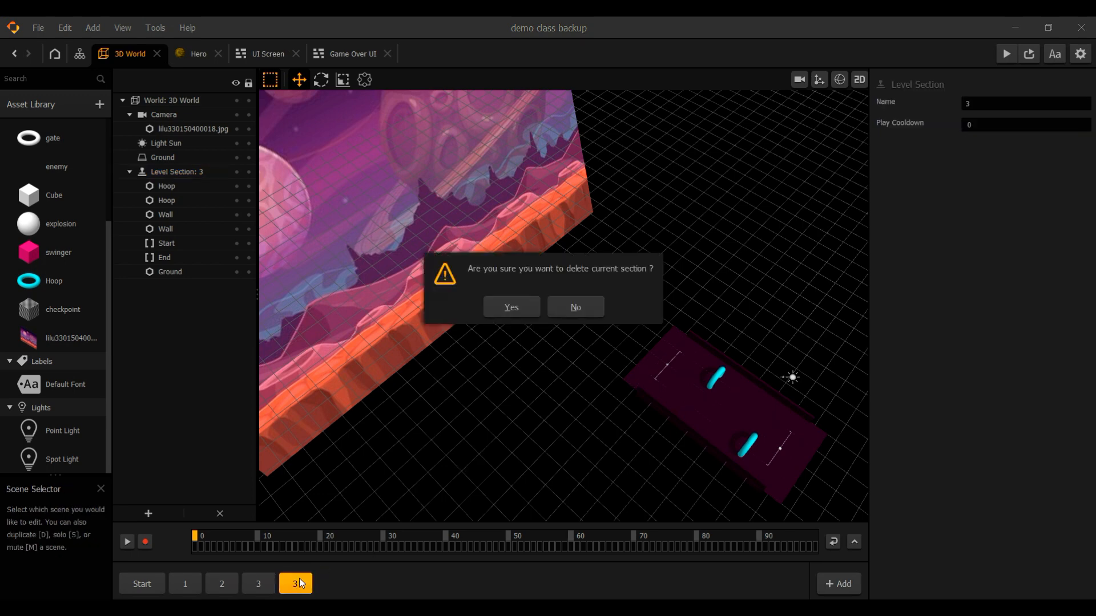
{"action": "left_click", "coordinate": [512, 308]}
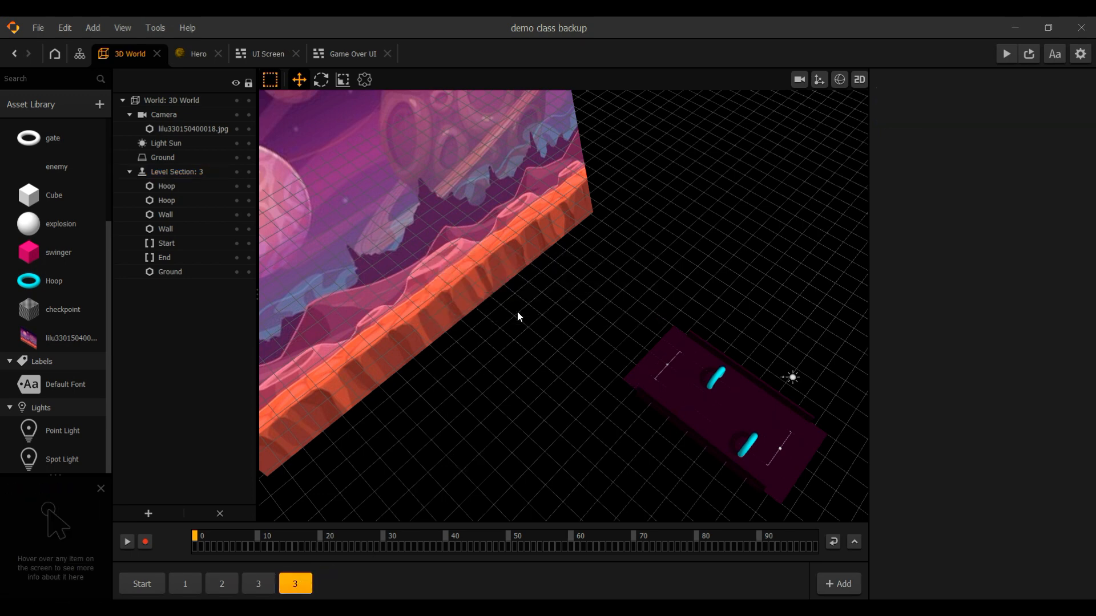
- Copy the checkpoint from level section 2 into section 3 and move it near the track's far end, to about Z -7.719
{"action": "left_click", "coordinate": [224, 586]}
{"action": "left_click", "coordinate": [576, 278]}
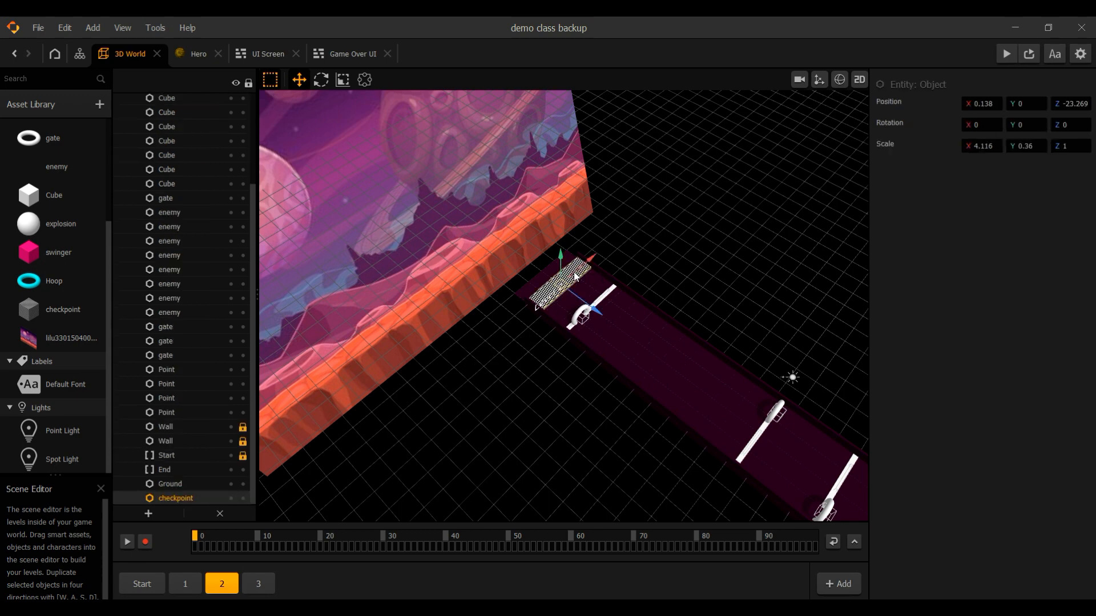
{"action": "left_click", "coordinate": [261, 582]}
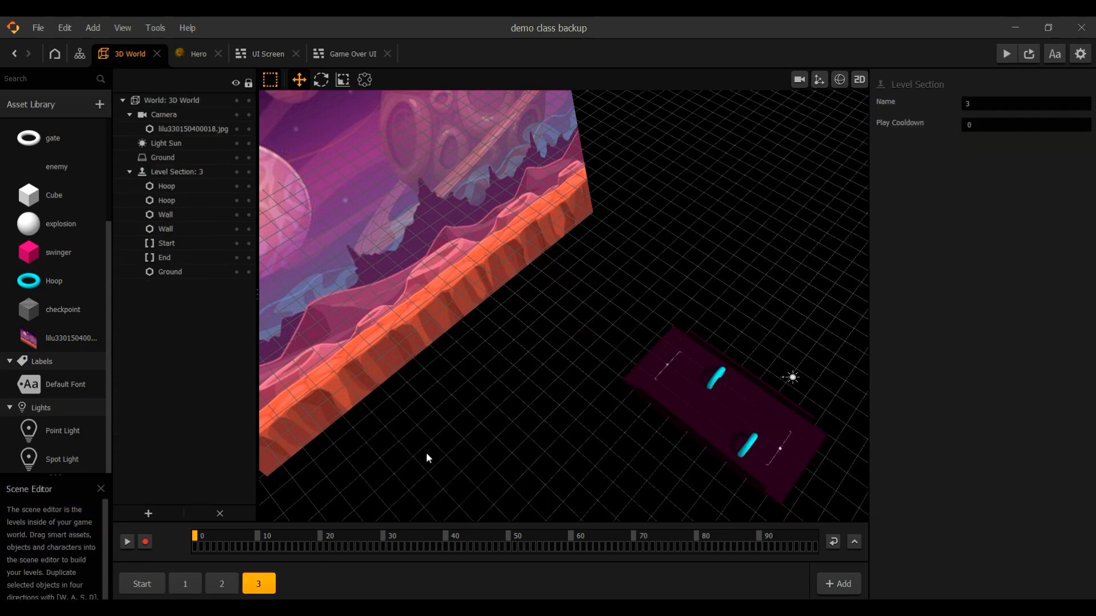
{"action": "key", "text": "ctrl+v"}
{"action": "left_click_drag", "start_coordinate": [586, 323], "coordinate": [726, 401]}
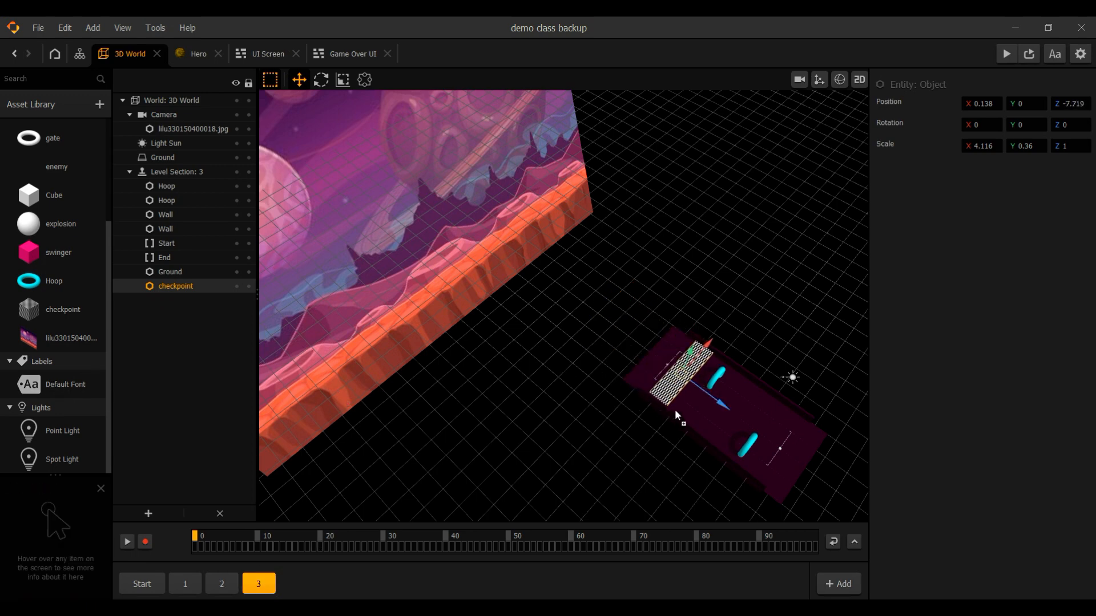
- Place a Default Font label above section 3's checkpoint, at about X -2.228, Y 2.674, Z -6.234, and set its text to "Level 3"
{"action": "left_click_drag", "start_coordinate": [674, 410], "coordinate": [674, 410]}
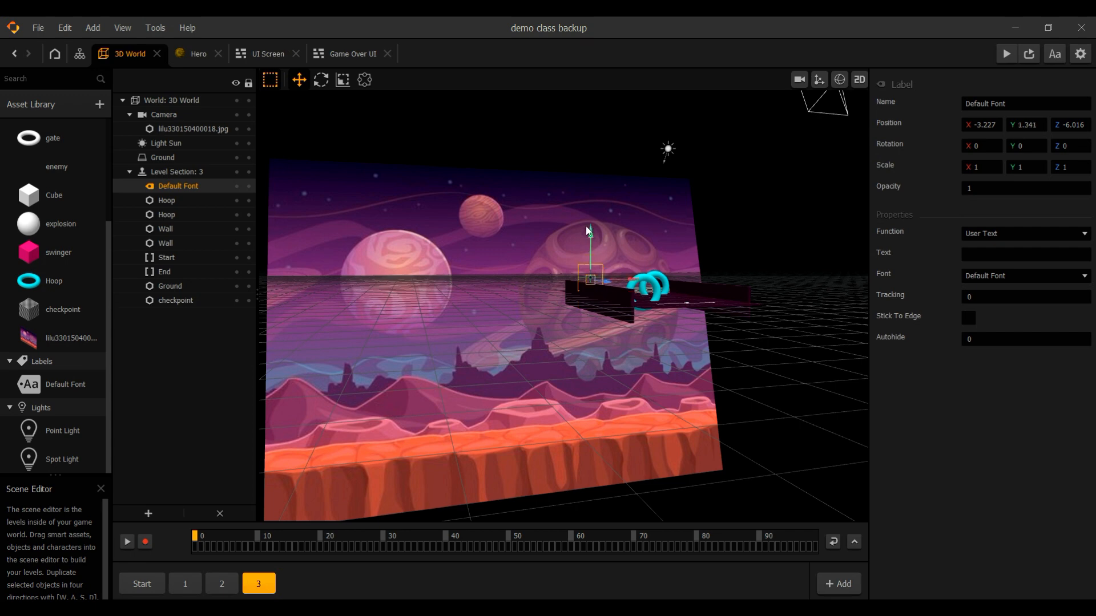
{"action": "left_click_drag", "start_coordinate": [588, 231], "coordinate": [588, 211]}
{"action": "left_click", "coordinate": [986, 255]}
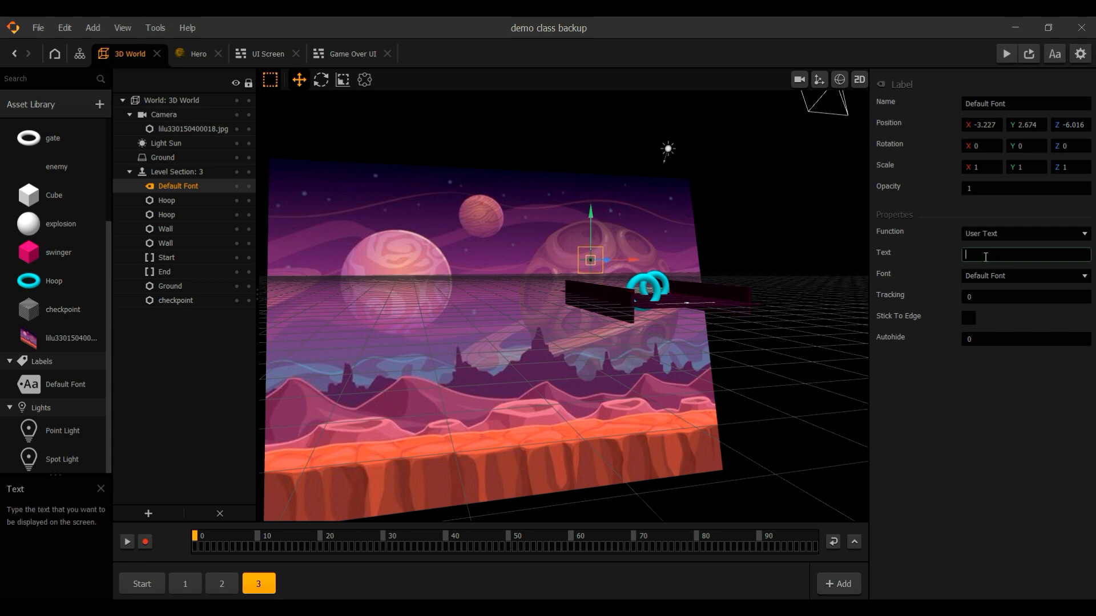
{"action": "type", "text": "Level 3"}
{"action": "key", "text": "Return"}
{"action": "mouse_move", "coordinate": [544, 308]}
{"action": "right_mouse_down"}
{"action": "mouse_move", "coordinate": [534, 341]}
{"action": "mouse_move", "coordinate": [537, 327]}
{"action": "right_mouse_up"}
{"action": "left_click_drag", "start_coordinate": [574, 357], "coordinate": [622, 326]}
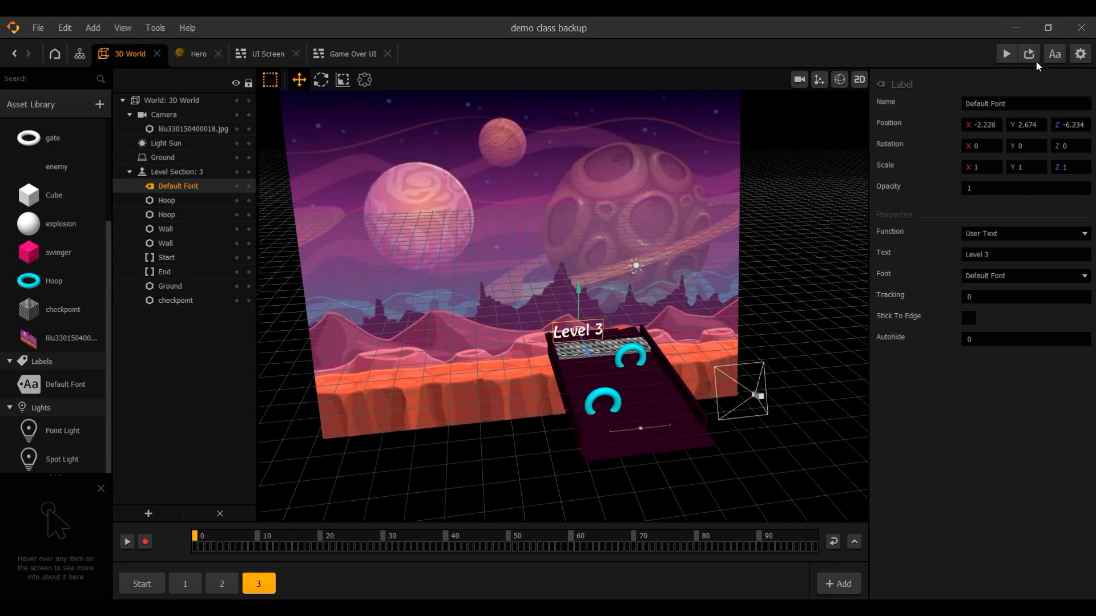
- Preview the game and play through the level sections to check the checkpoints and level labels
{"action": "left_click", "coordinate": [1011, 55]}
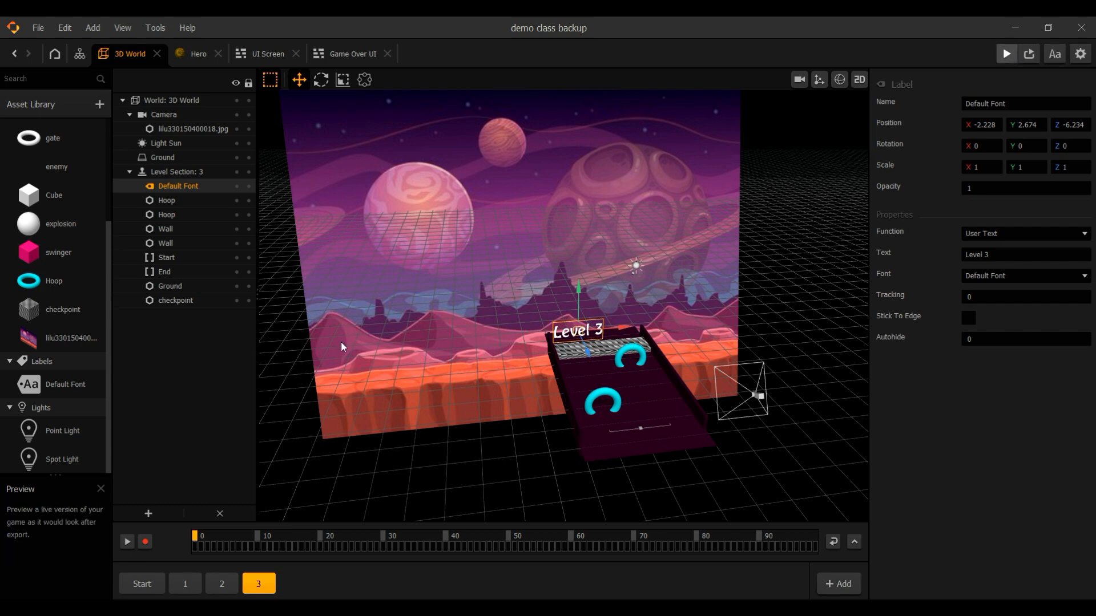
{"action": "left_click", "coordinate": [243, 399]}
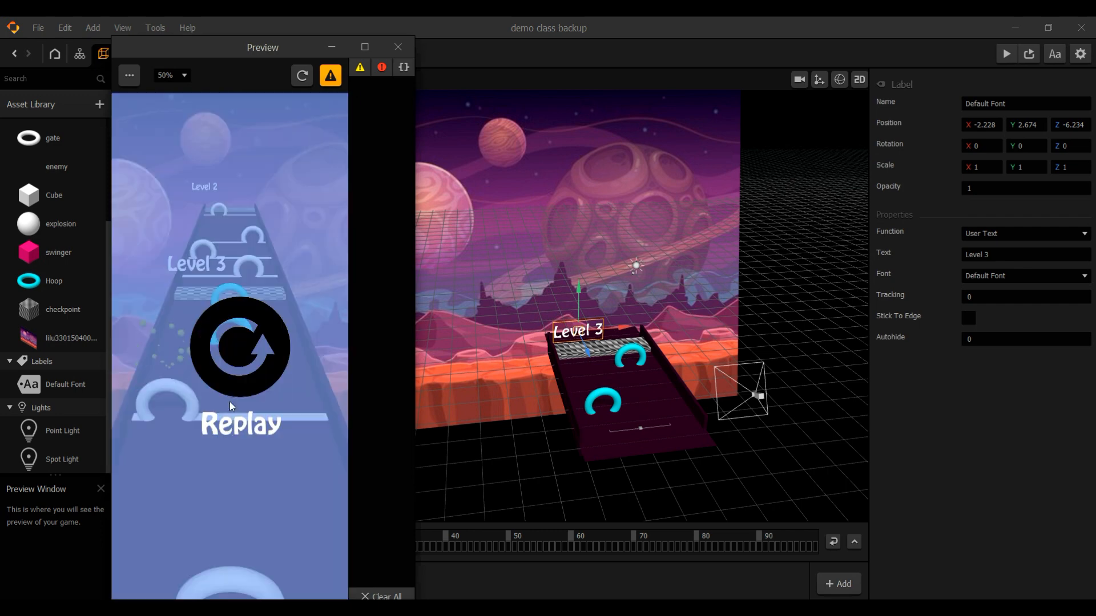
{"action": "left_click", "coordinate": [235, 364]}
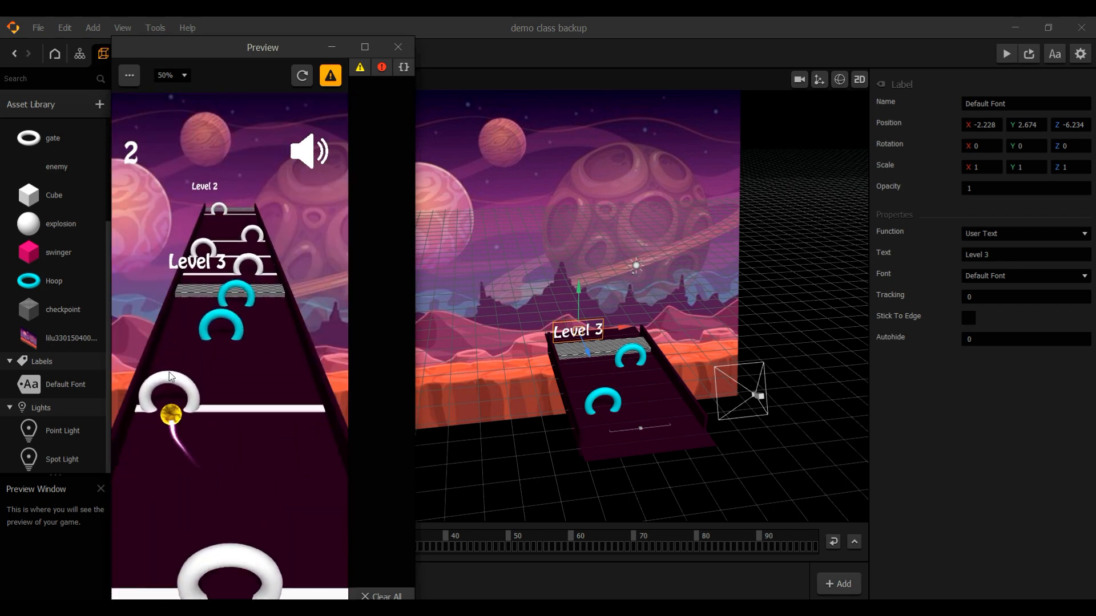
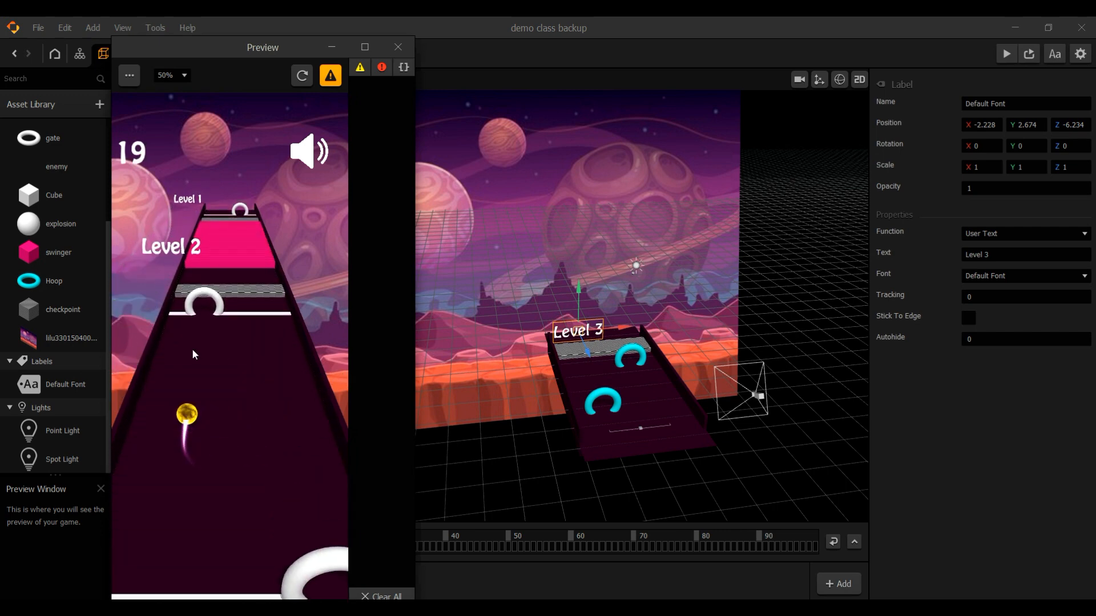
{"action": "left_click", "coordinate": [398, 47]}
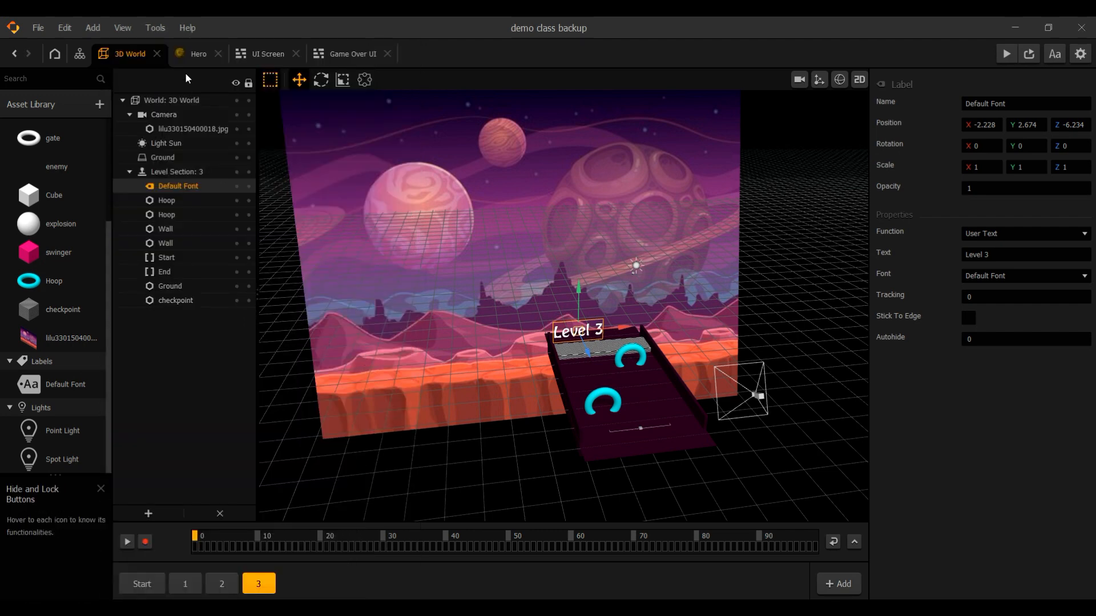
- In the Hero's node map, add a Level Selector node above the Rotate node
{"action": "left_click", "coordinate": [189, 54]}
{"action": "scroll", "coordinate": [362, 249], "scroll_direction": "down", "scroll_amount": 2}
{"action": "scroll", "coordinate": [330, 233], "scroll_direction": "up", "scroll_amount": 1}
{"action": "left_click", "coordinate": [281, 205]}
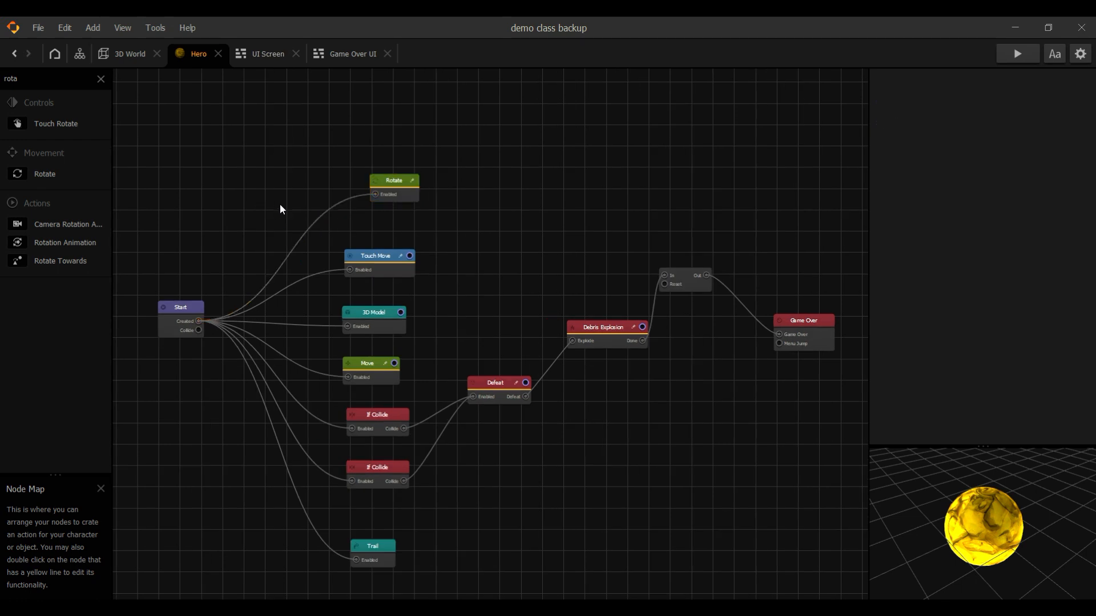
{"action": "left_click_drag", "start_coordinate": [254, 169], "coordinate": [311, 188]}
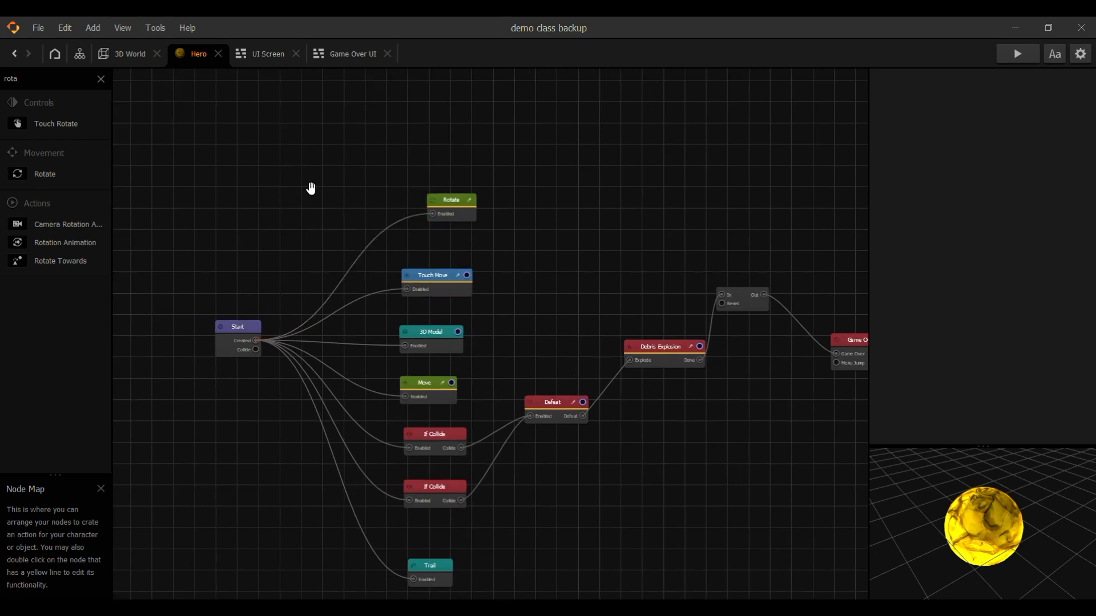
{"action": "mouse_move", "coordinate": [83, 98]}
{"action": "left_click", "coordinate": [57, 81]}
{"action": "type", "text": "level"}
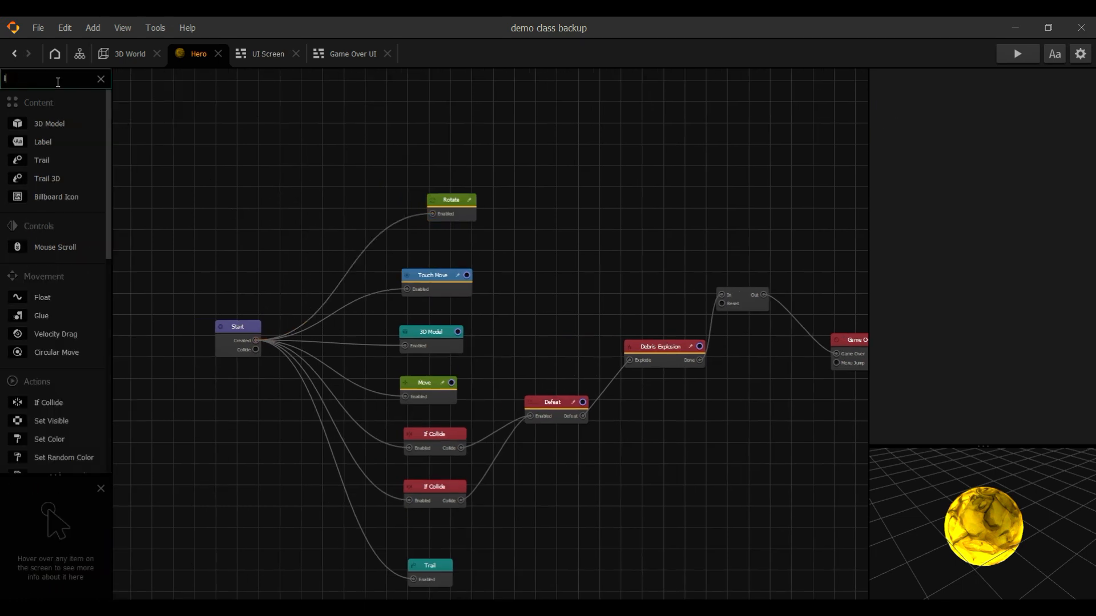
{"action": "left_click_drag", "start_coordinate": [79, 122], "coordinate": [466, 128]}
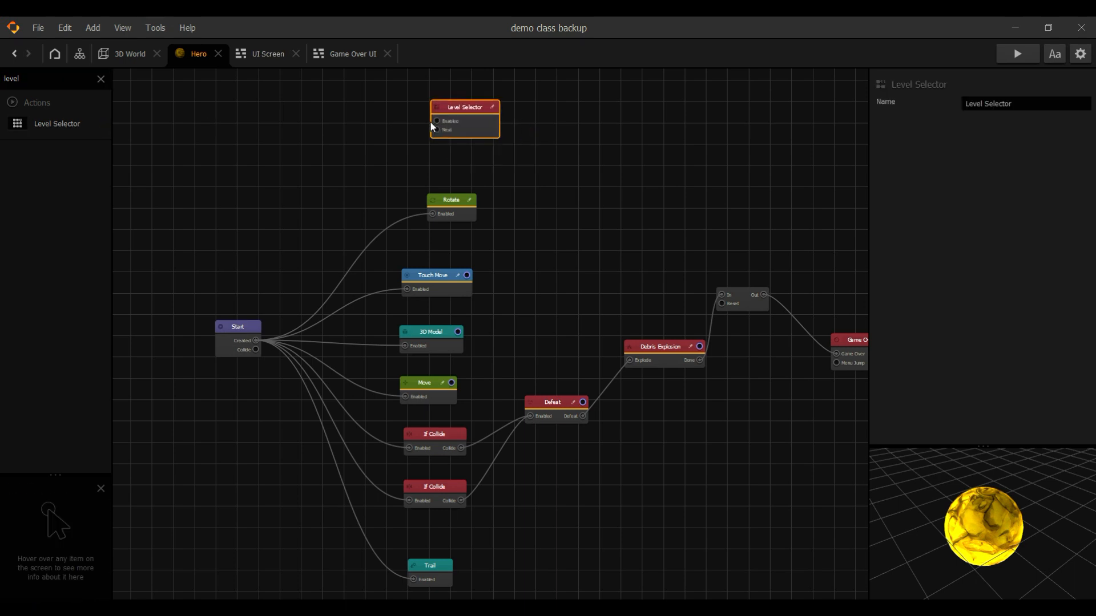
- Connect the Start node's Created output to the Level Selector's Enabled input and reposition the Level Selector above Rotate
{"action": "scroll", "coordinate": [392, 134], "scroll_direction": "up", "scroll_amount": 4}
{"action": "left_click_drag", "start_coordinate": [392, 172], "coordinate": [420, 231]}
{"action": "left_click_drag", "start_coordinate": [494, 171], "coordinate": [181, 550]}
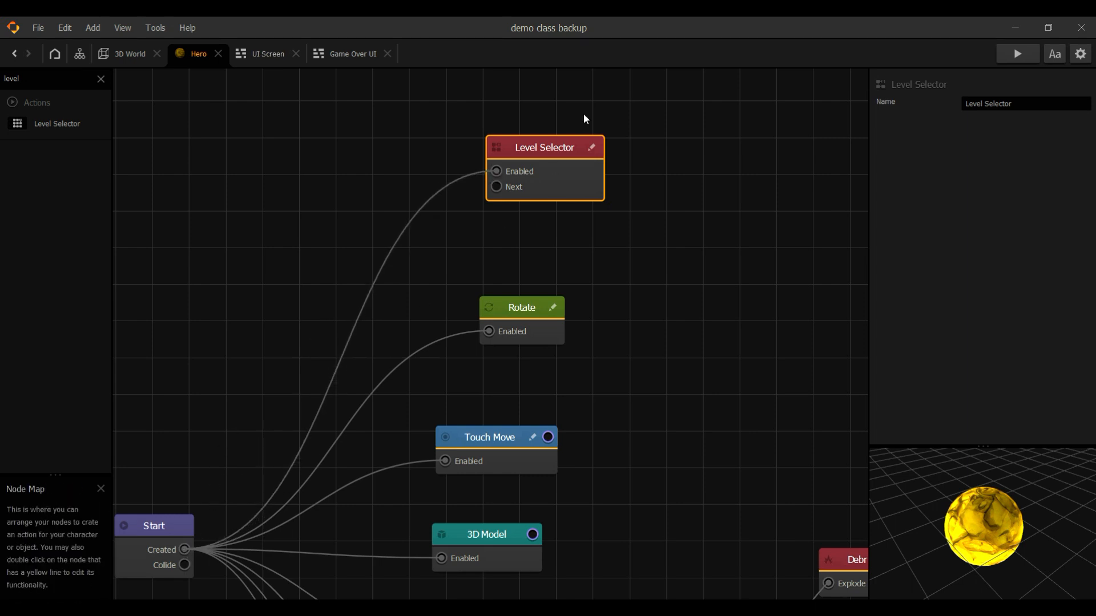
{"action": "left_click_drag", "start_coordinate": [553, 143], "coordinate": [508, 155]}
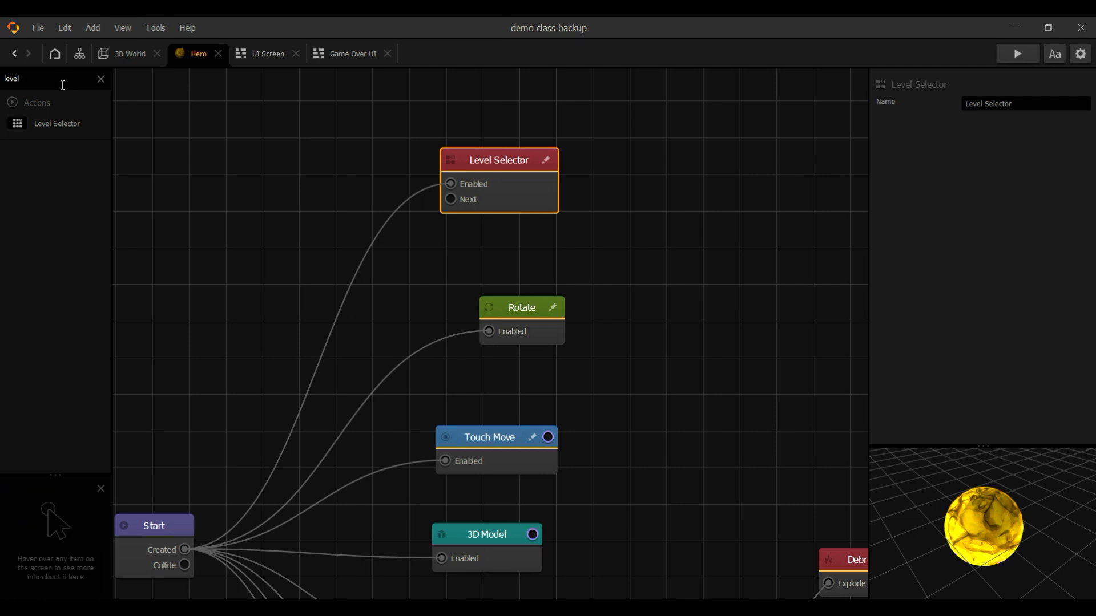
- Add an If Collide node beside the Level Selector, space the two apart, and connect its Enabled input to Start's Created output
{"action": "key", "text": "BackSpace"}
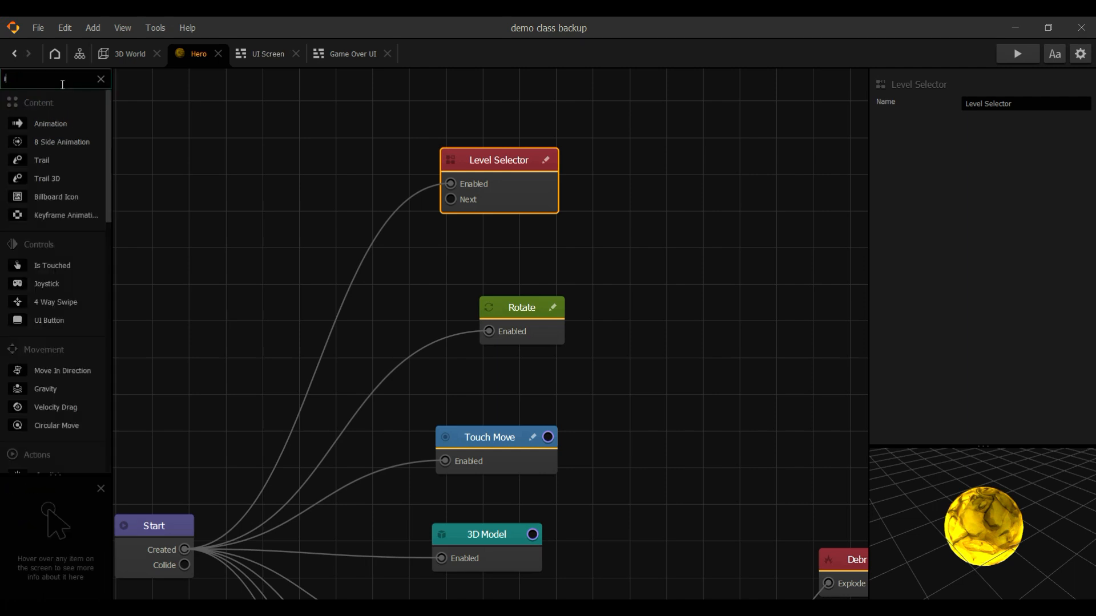
{"action": "type", "text": "if"}
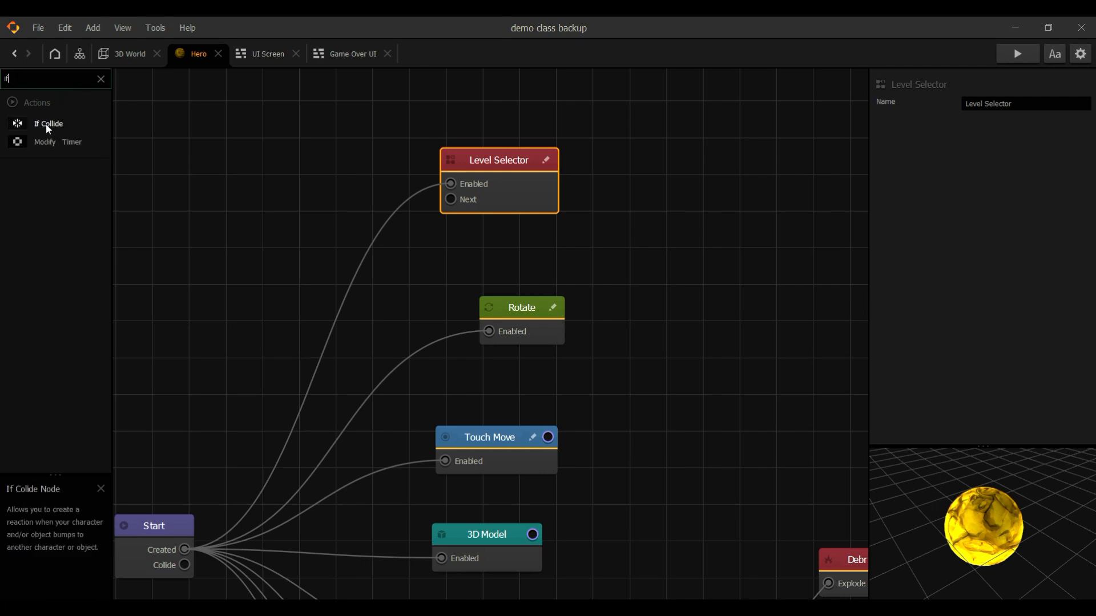
{"action": "left_click_drag", "start_coordinate": [53, 126], "coordinate": [317, 150]}
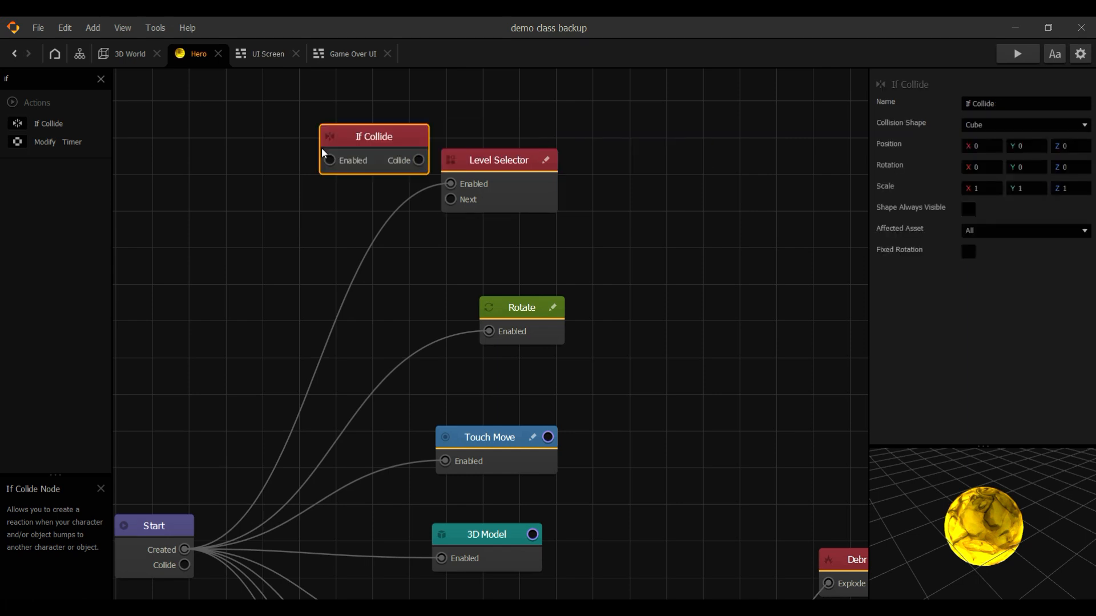
{"action": "left_click_drag", "start_coordinate": [492, 169], "coordinate": [591, 176]}
{"action": "left_click_drag", "start_coordinate": [359, 142], "coordinate": [437, 117]}
{"action": "left_click_drag", "start_coordinate": [358, 144], "coordinate": [190, 554]}
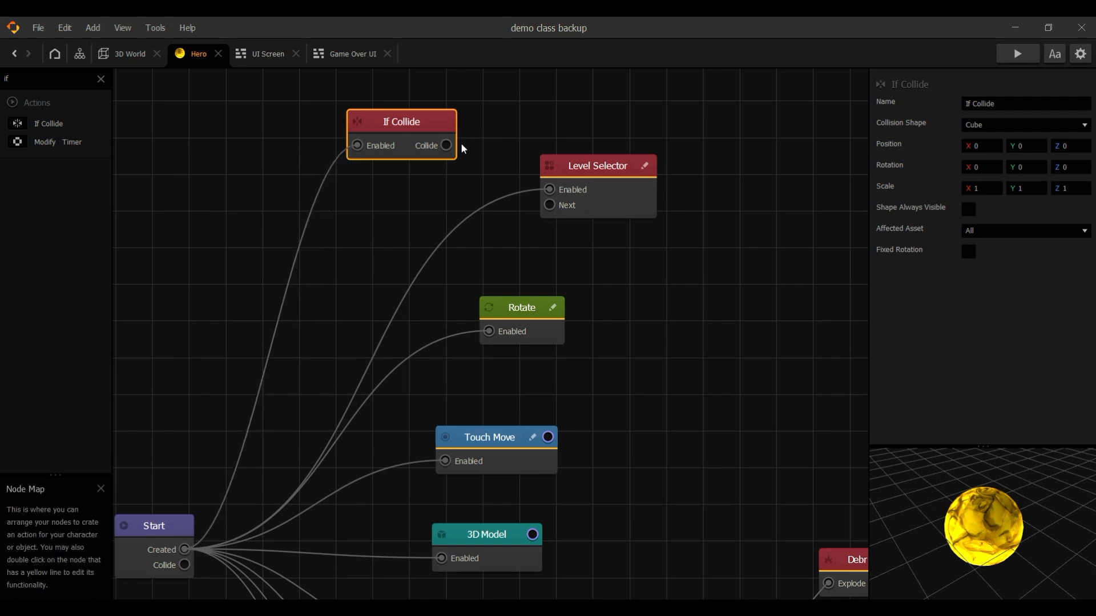
- Connect the new If Collide's Collide output to the Level Selector's Next input and set its Affected Asset to checkpoint
{"action": "left_click_drag", "start_coordinate": [446, 145], "coordinate": [548, 205]}
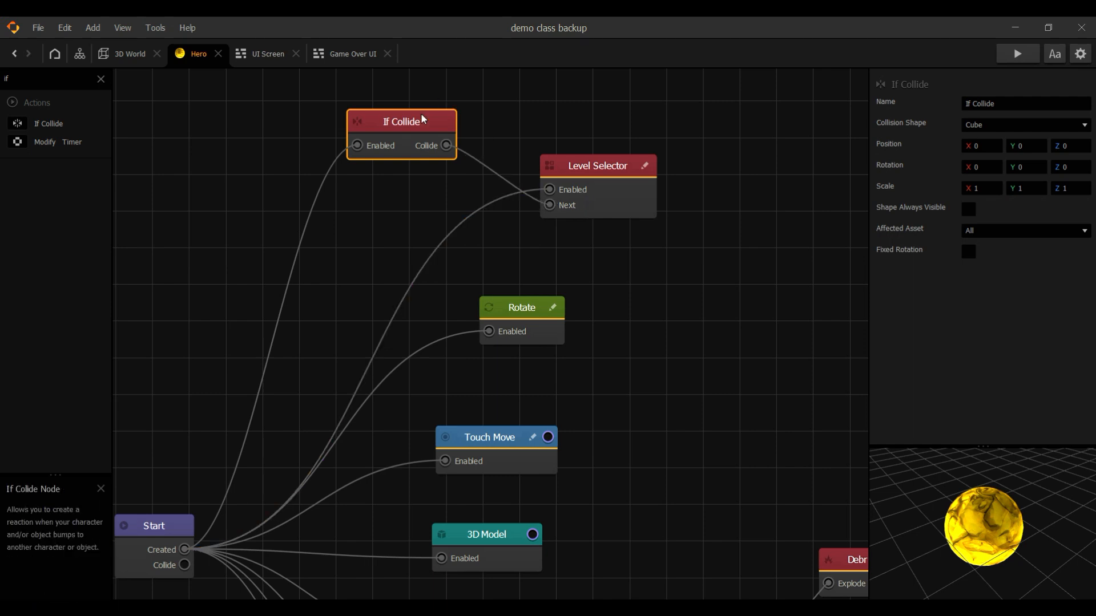
{"action": "left_click", "coordinate": [1010, 231]}
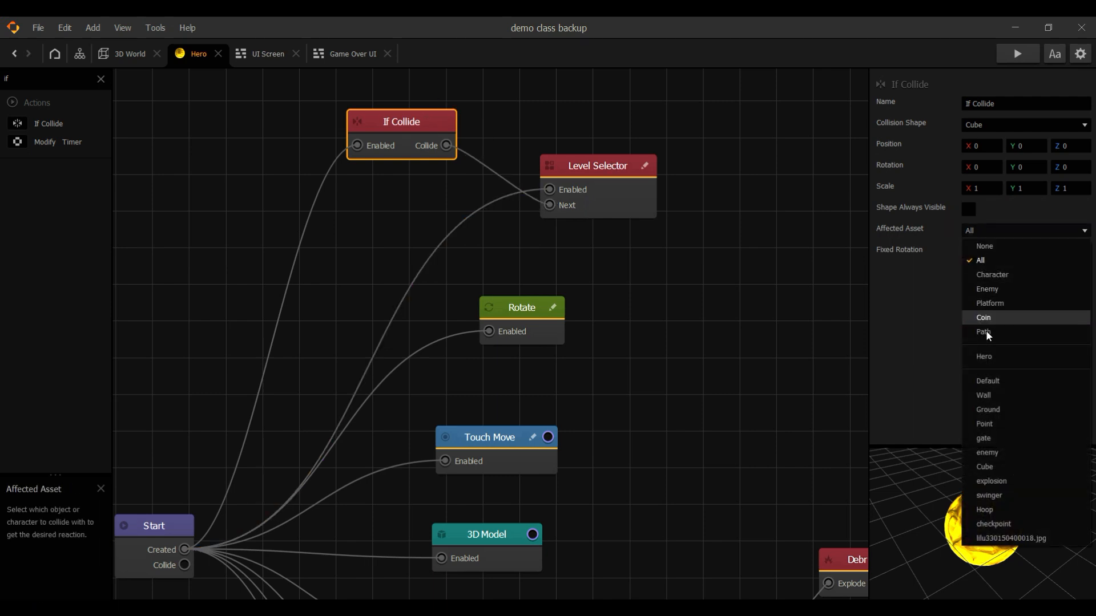
{"action": "left_click", "coordinate": [1002, 523]}
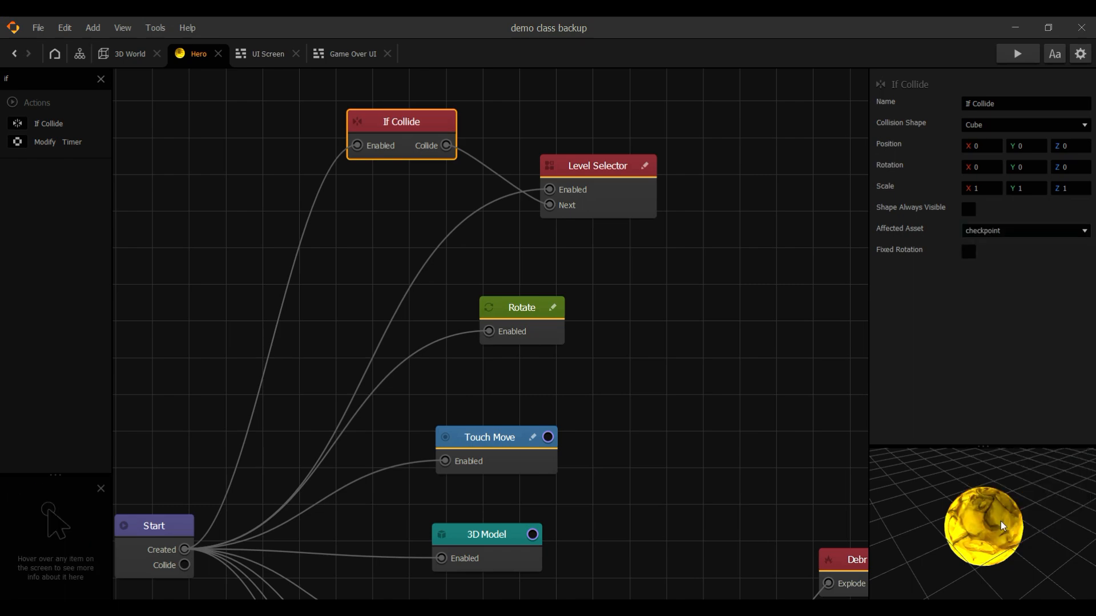
{"action": "scroll", "coordinate": [662, 276], "scroll_direction": "down", "scroll_amount": 3}
{"action": "scroll", "coordinate": [662, 275], "scroll_direction": "up", "scroll_amount": 3}
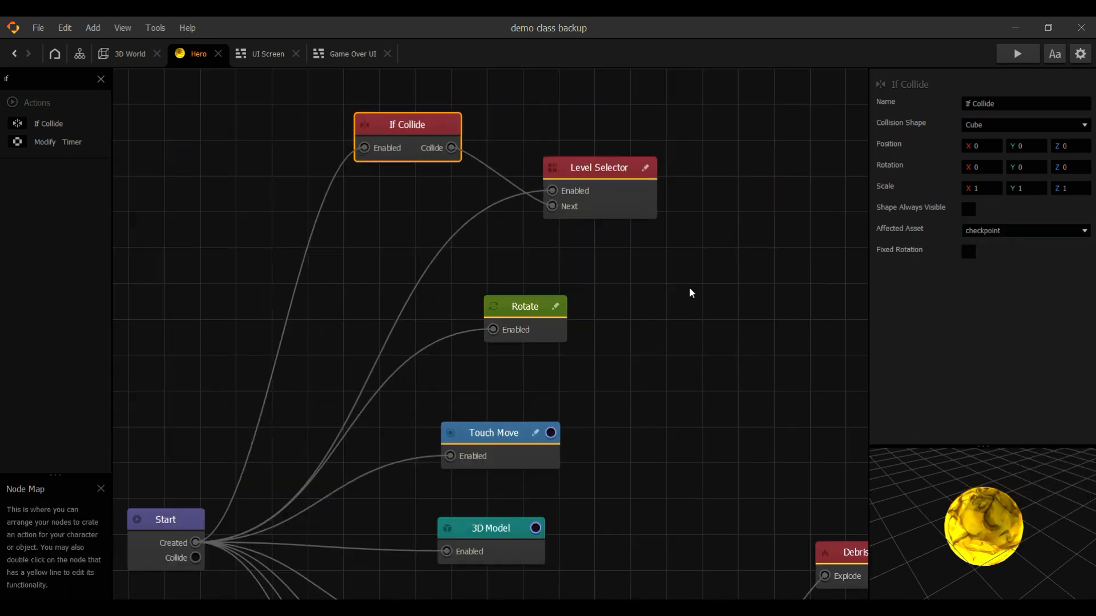
- Add an Event Observer node beside the Level Selector in the Hero's node map
{"action": "left_click", "coordinate": [71, 82]}
{"action": "key", "text": "BackSpace"}
{"action": "key", "text": "BackSpace"}
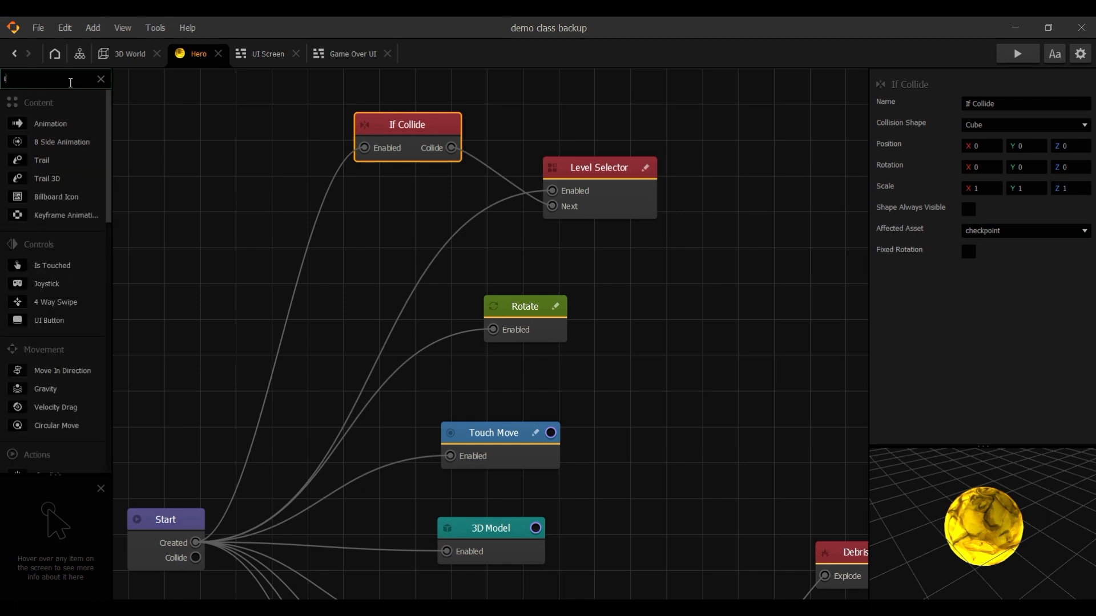
{"action": "type", "text": "eve"}
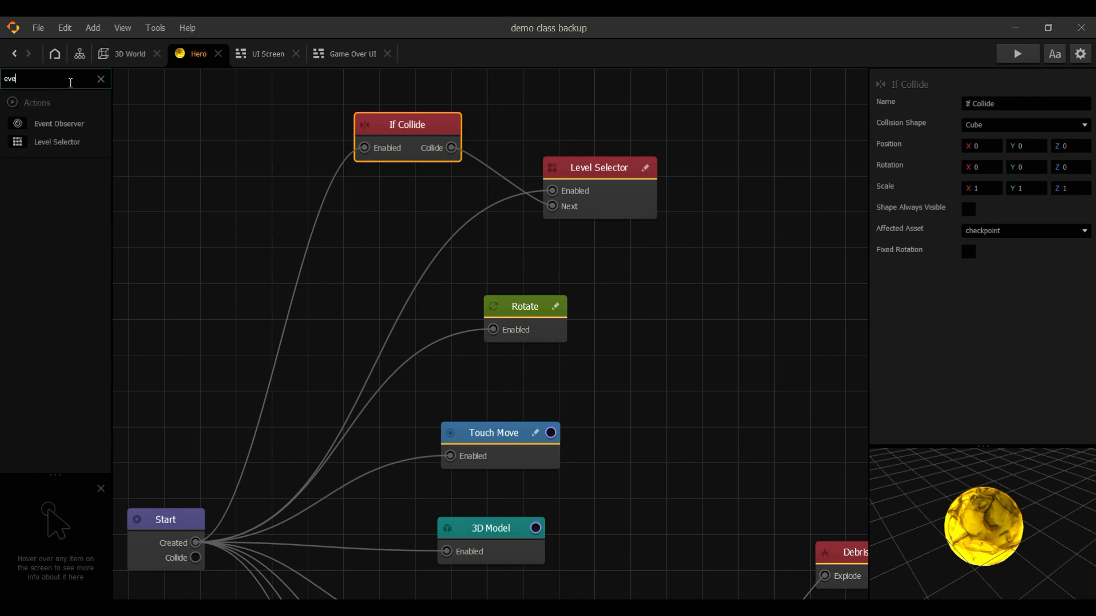
{"action": "mouse_move", "coordinate": [66, 121]}
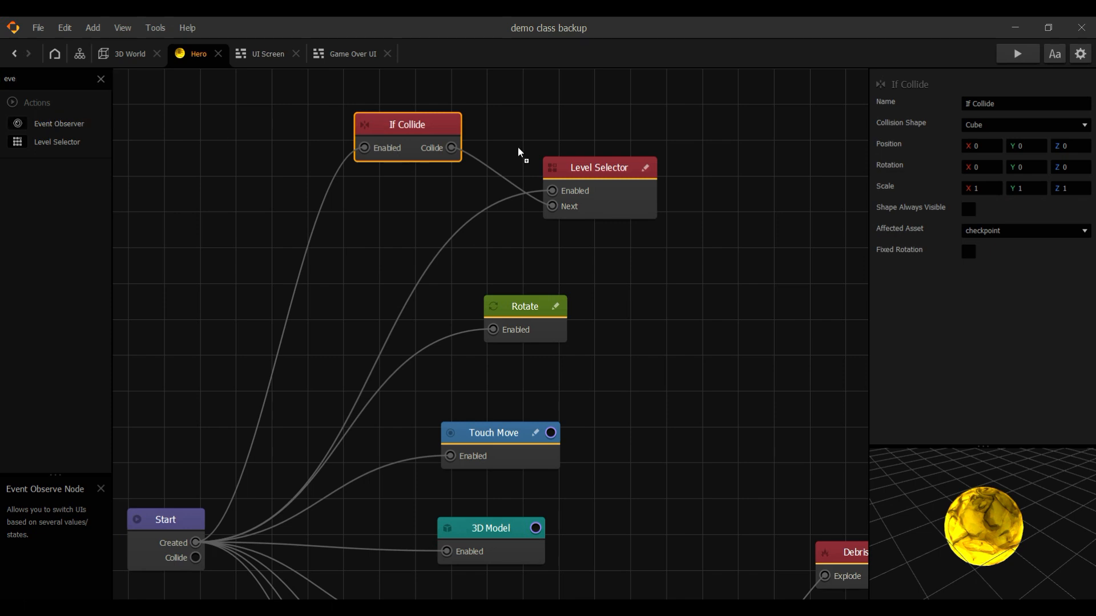
{"action": "left_click_drag", "start_coordinate": [726, 172], "coordinate": [728, 168]}
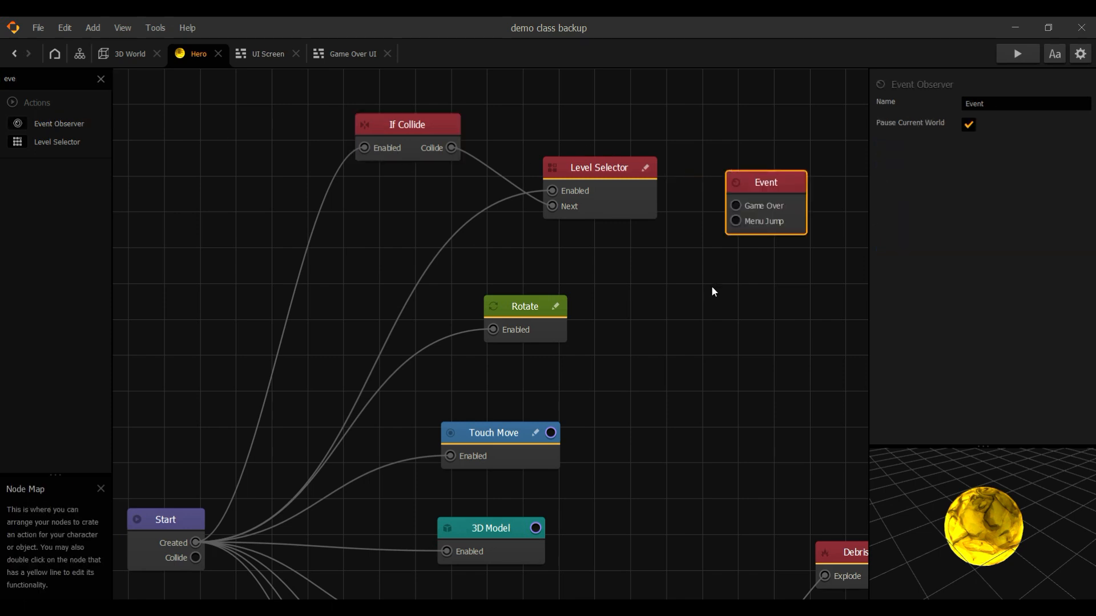
- Connect the Event node's Menu Jump input to the If Collide node's Collide output
{"action": "left_click", "coordinate": [609, 171]}
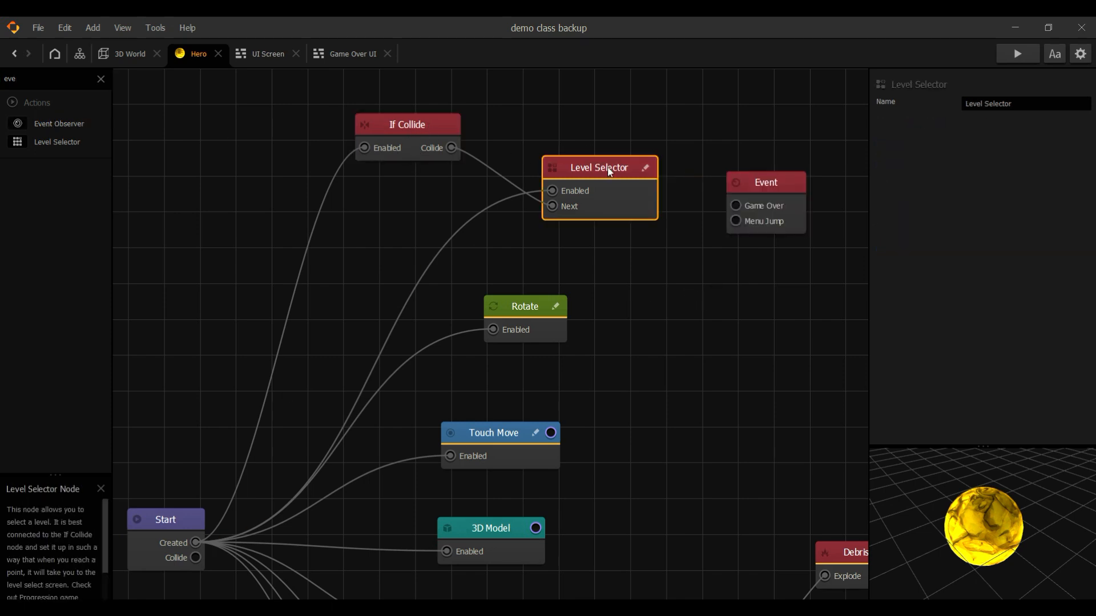
{"action": "left_click", "coordinate": [427, 130]}
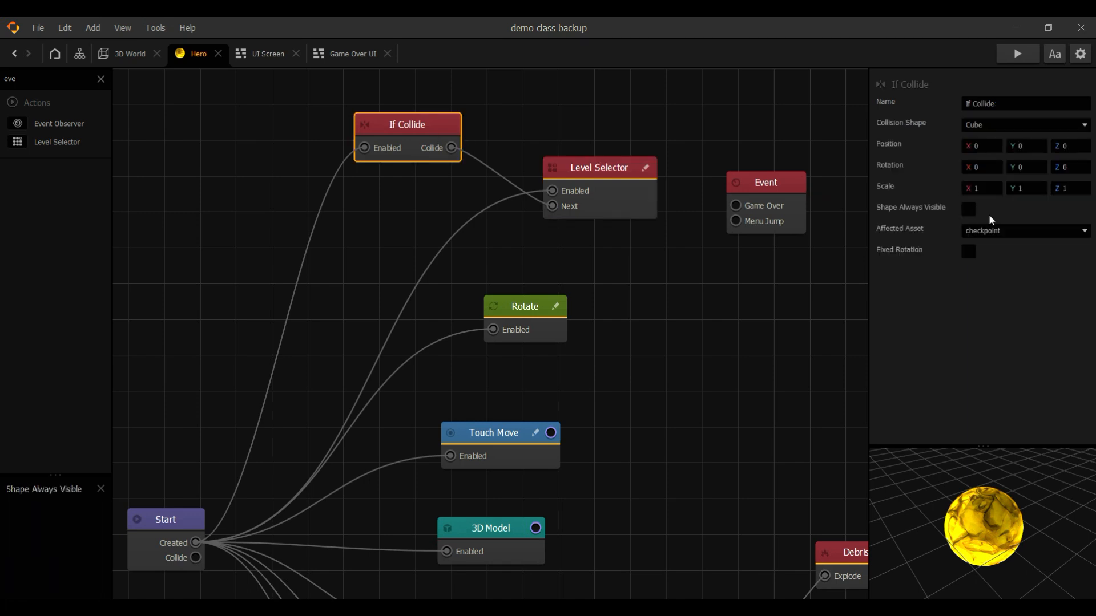
{"action": "left_click", "coordinate": [598, 174]}
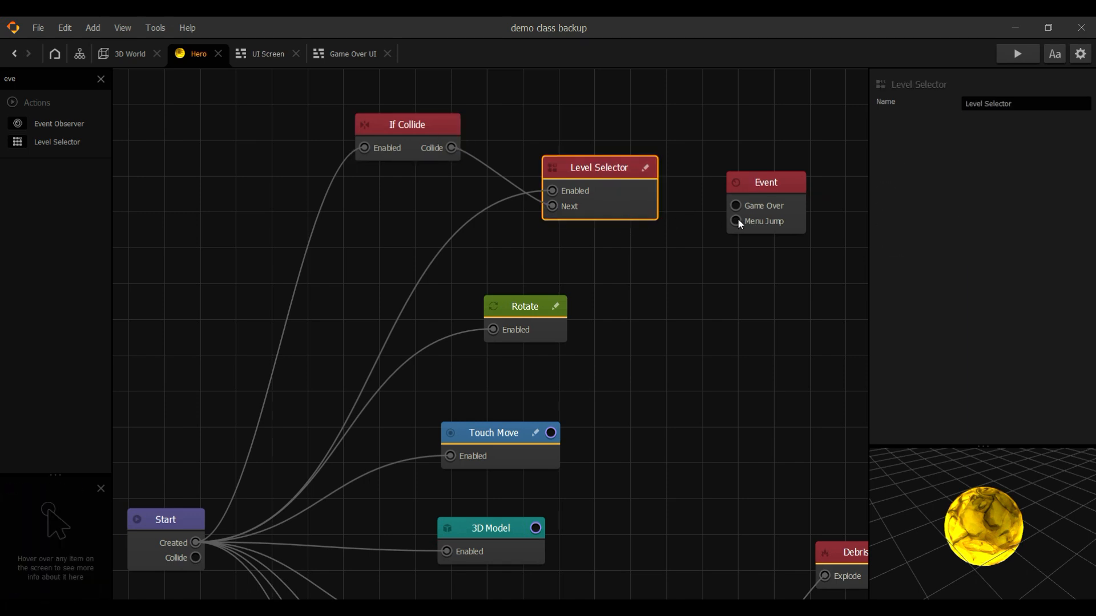
{"action": "left_click_drag", "start_coordinate": [758, 186], "coordinate": [630, 216]}
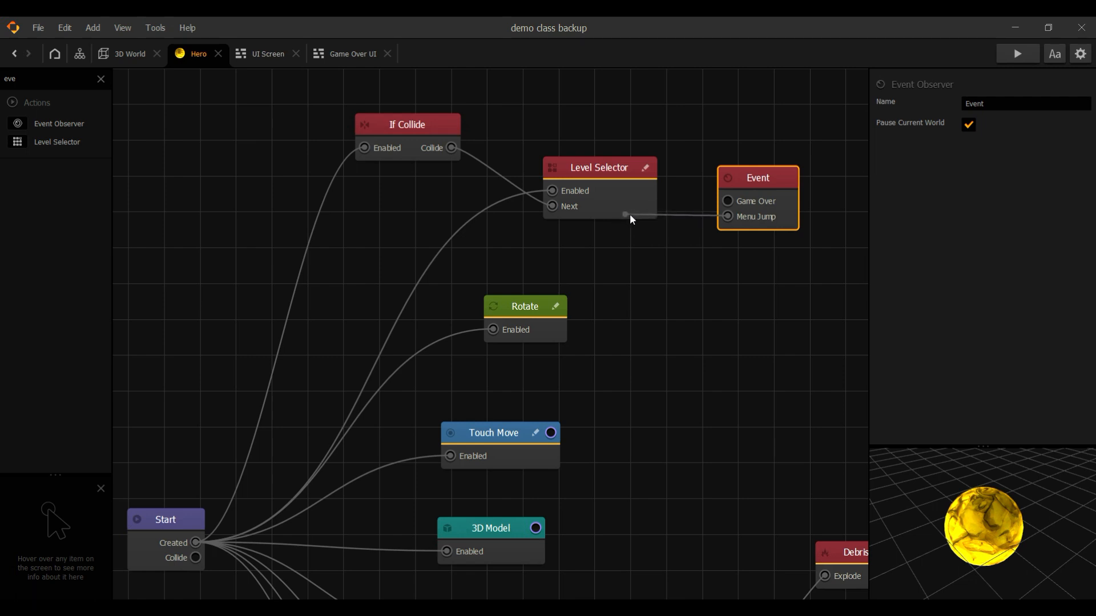
{"action": "left_click_drag", "start_coordinate": [560, 215], "coordinate": [452, 148]}
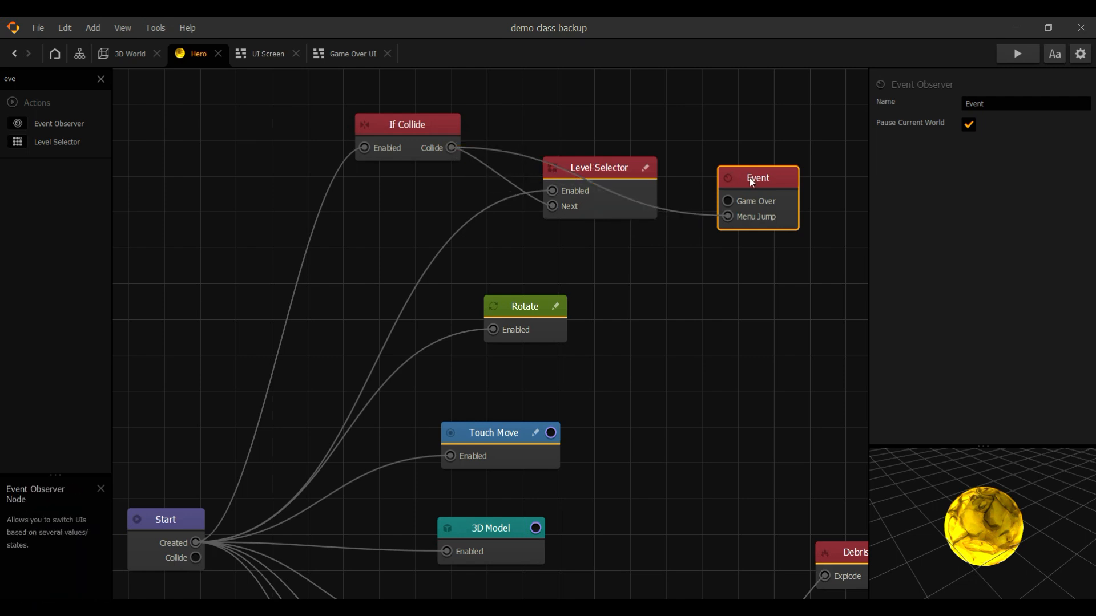
- Rearrange the nodes so Event sits beside If Collide, with the Level Selector moved down beneath it
{"action": "left_click_drag", "start_coordinate": [749, 177], "coordinate": [685, 115]}
{"action": "left_click_drag", "start_coordinate": [590, 179], "coordinate": [609, 229]}
{"action": "left_click_drag", "start_coordinate": [687, 130], "coordinate": [661, 136]}
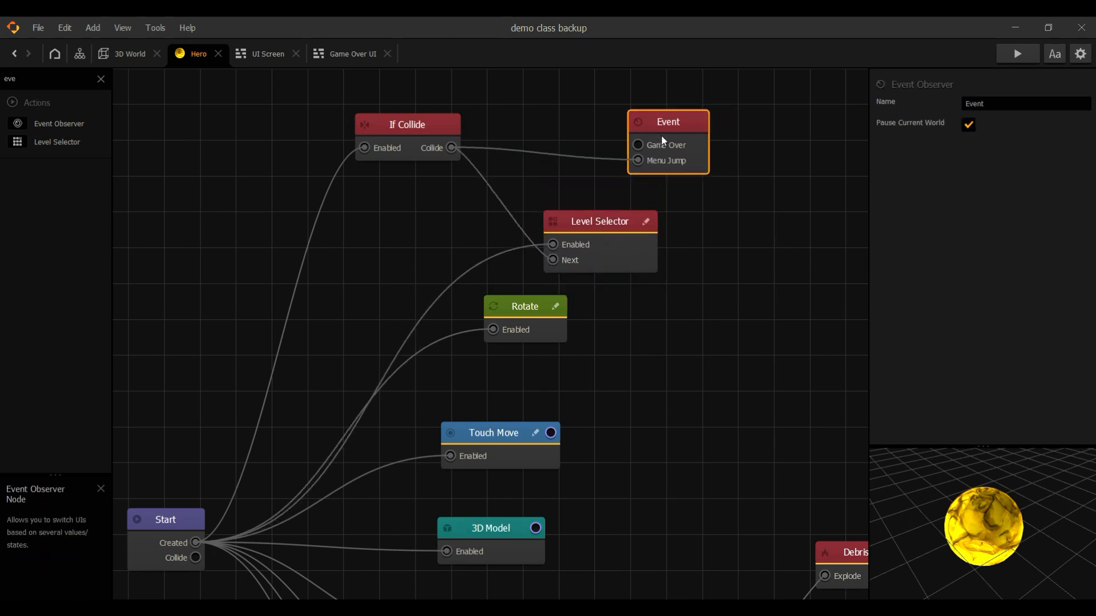
{"action": "left_click", "coordinate": [392, 133]}
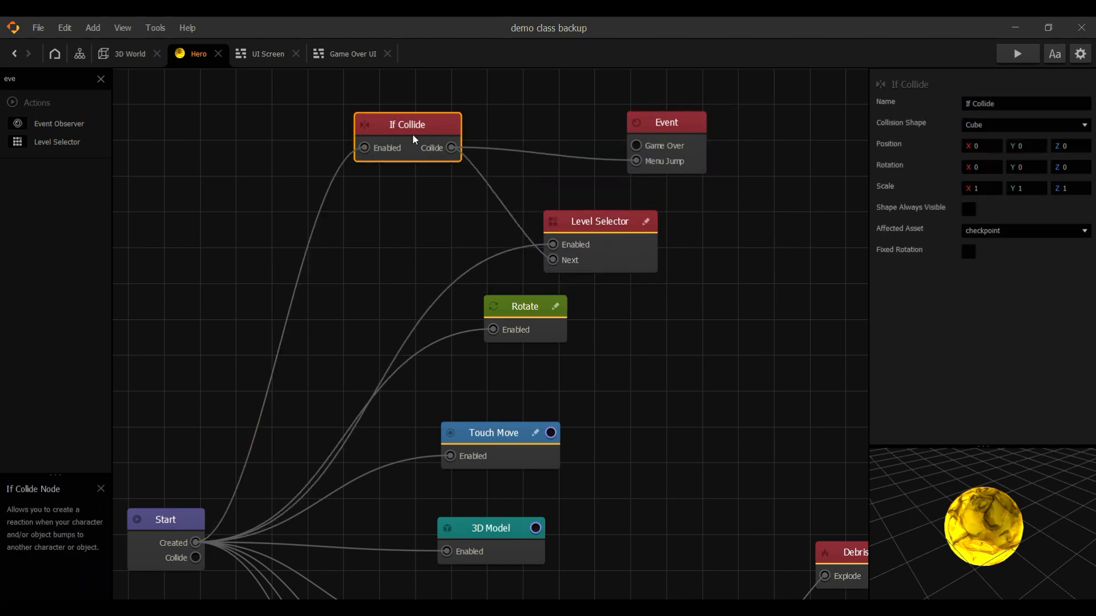
{"action": "left_click", "coordinate": [599, 223]}
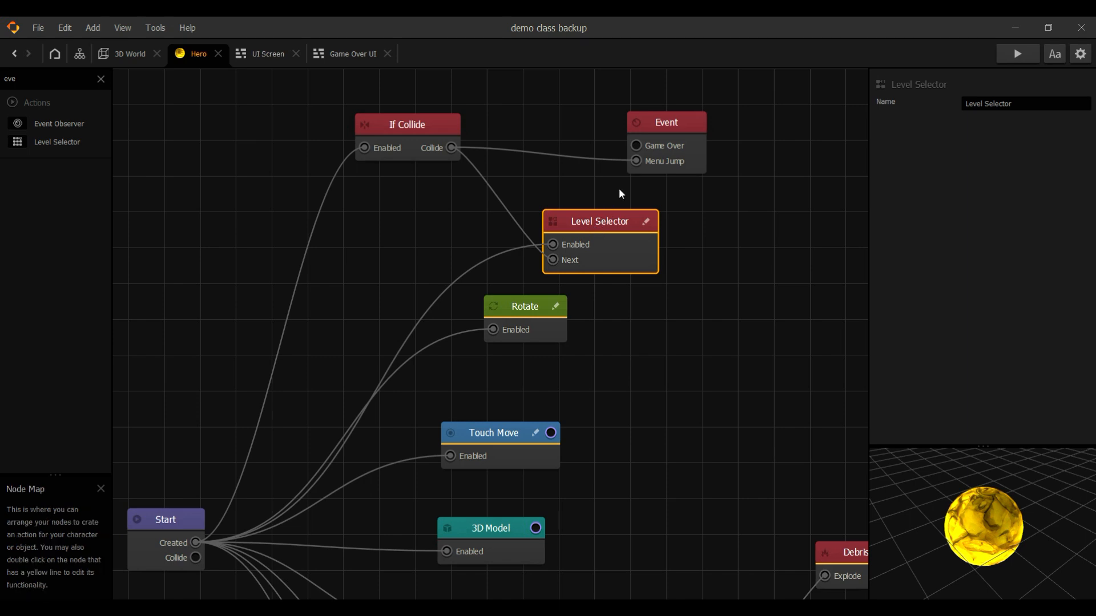
- Rename the Event node to "Level Up", after checking the 3D World node's outputs in the mind map
{"action": "left_click", "coordinate": [665, 134]}
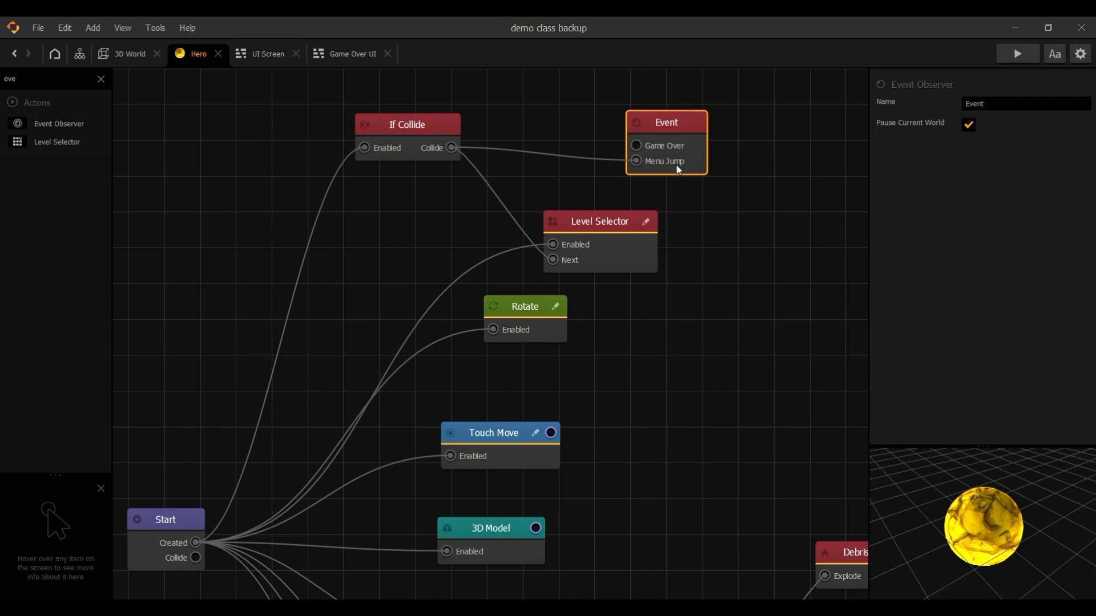
{"action": "left_click", "coordinate": [80, 55]}
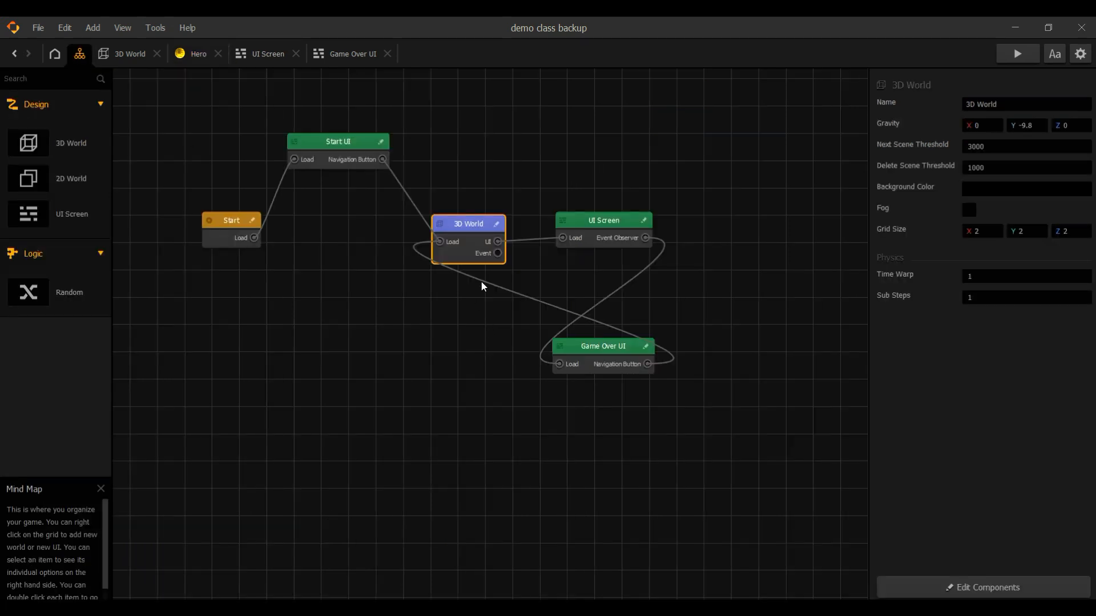
{"action": "scroll", "coordinate": [497, 257], "scroll_direction": "up", "scroll_amount": 3}
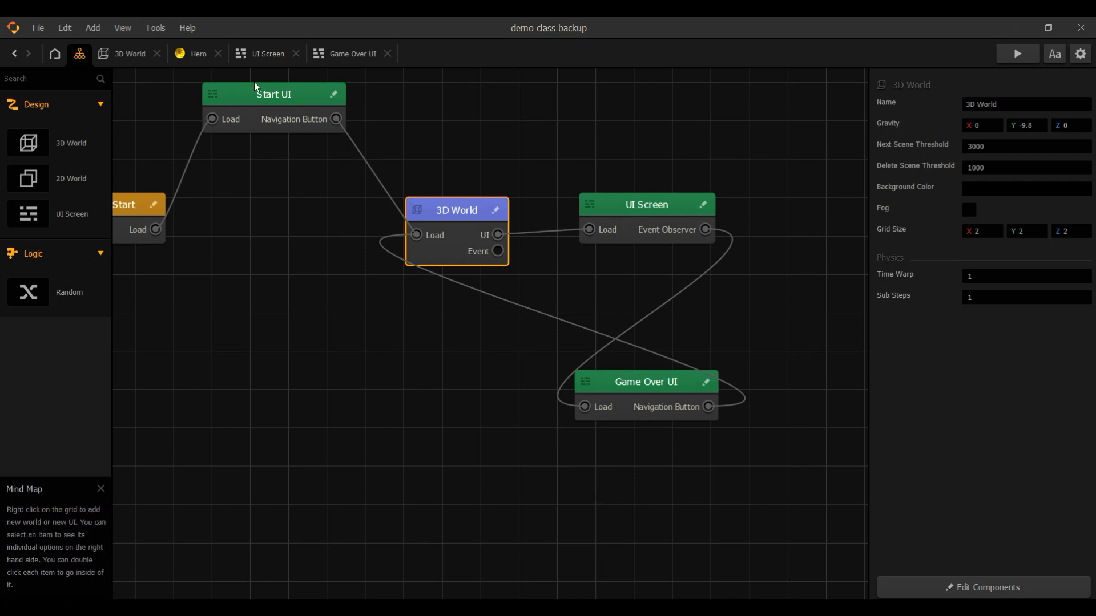
{"action": "left_click", "coordinate": [210, 54]}
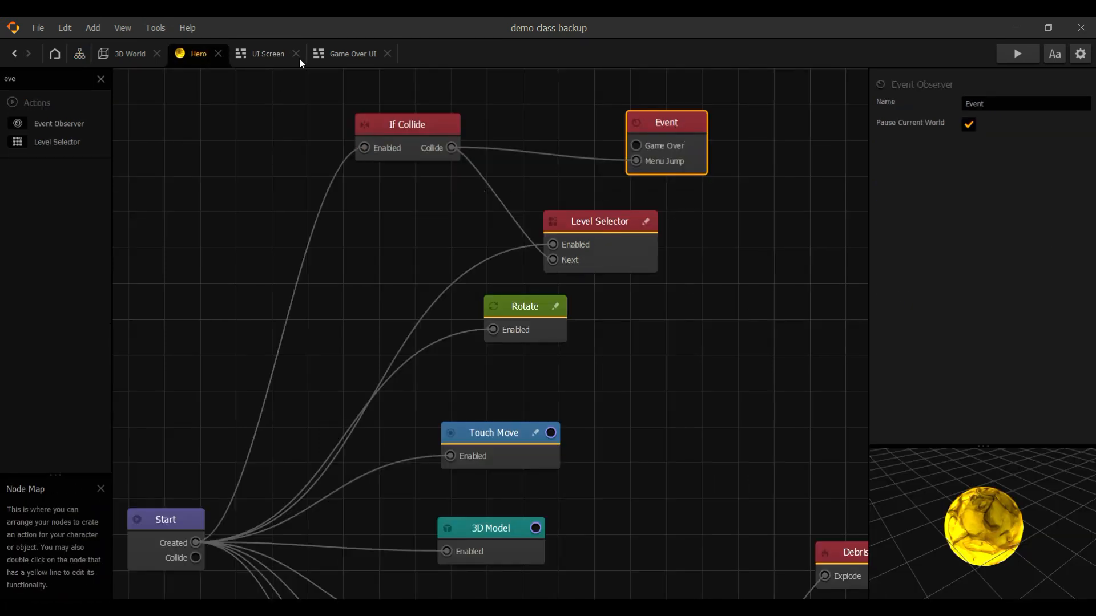
{"action": "left_click", "coordinate": [971, 103]}
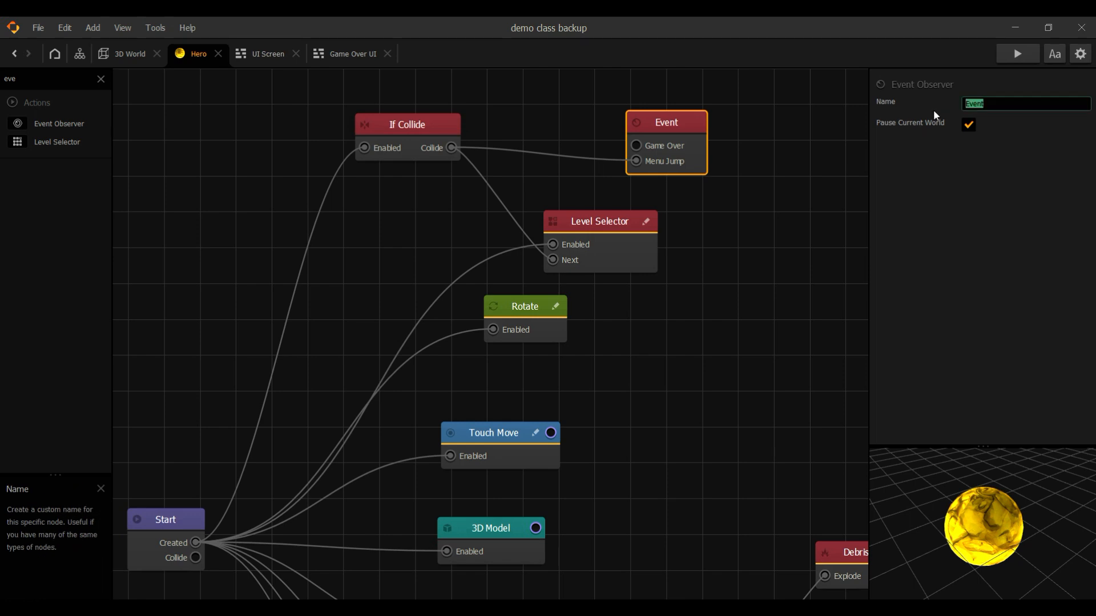
{"action": "type", "text": "Level Up"}
- Add a UI Screen to the mind map, link its Load input to 3D World's Level Up output, and open it for editing
{"action": "left_click", "coordinate": [79, 54]}
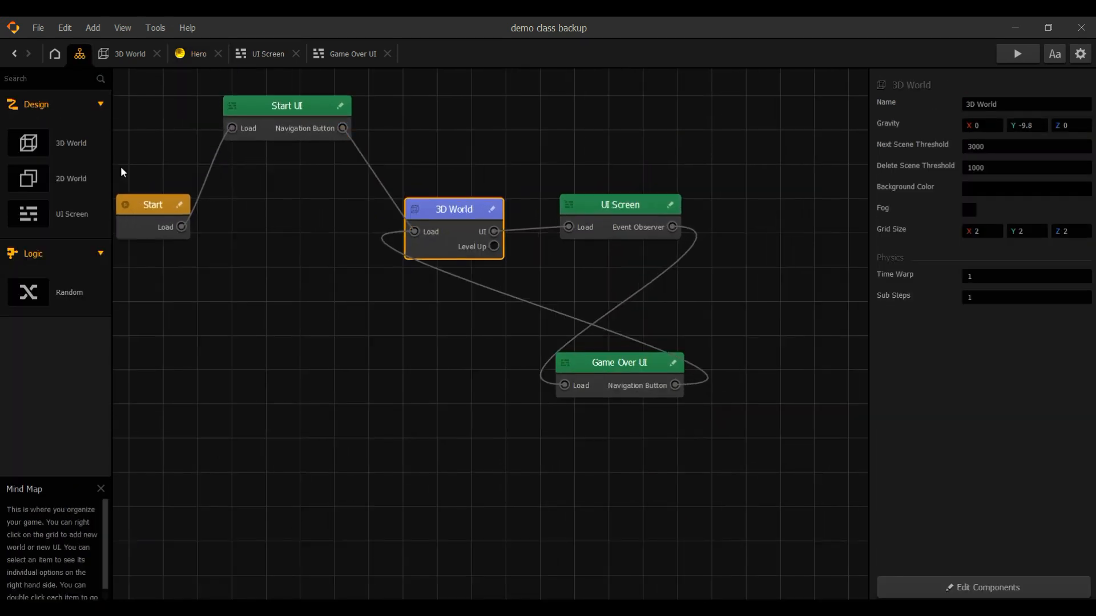
{"action": "left_click_drag", "start_coordinate": [29, 213], "coordinate": [494, 249]}
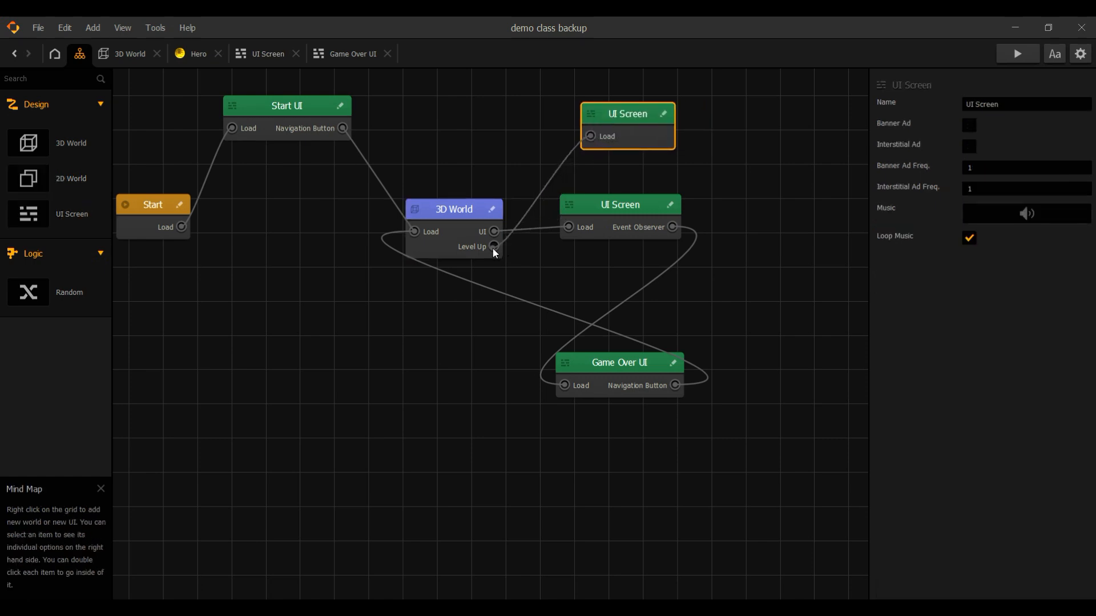
{"action": "double_click", "coordinate": [643, 118]}
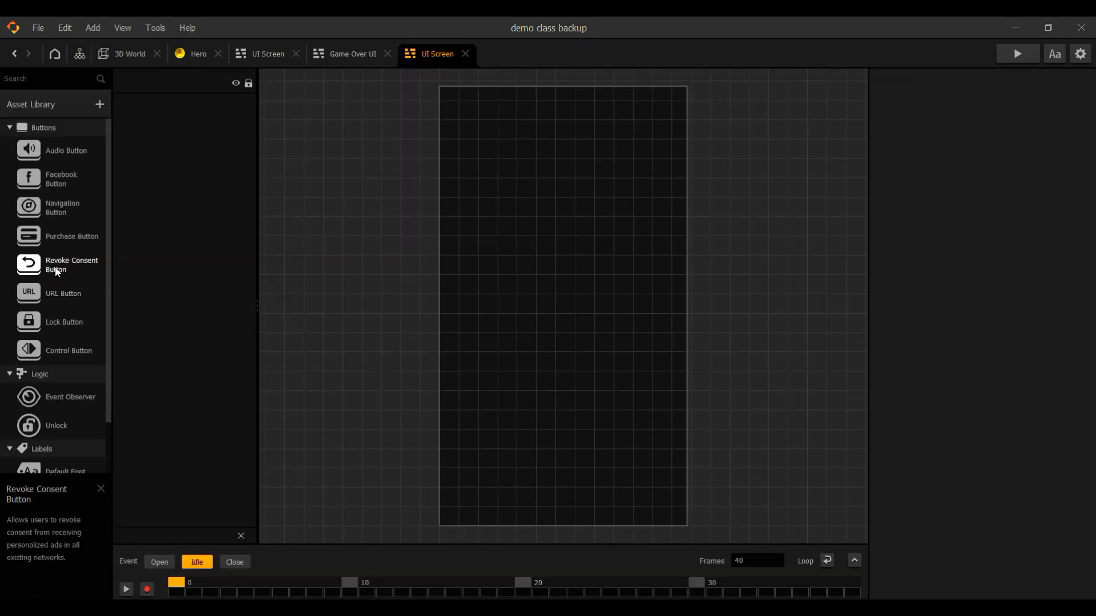
- Place a Navigation Button near the centre of the new UI Screen and set its function to Restart
{"action": "left_click_drag", "start_coordinate": [497, 240], "coordinate": [569, 307]}
{"action": "left_click_drag", "start_coordinate": [523, 275], "coordinate": [564, 323]}
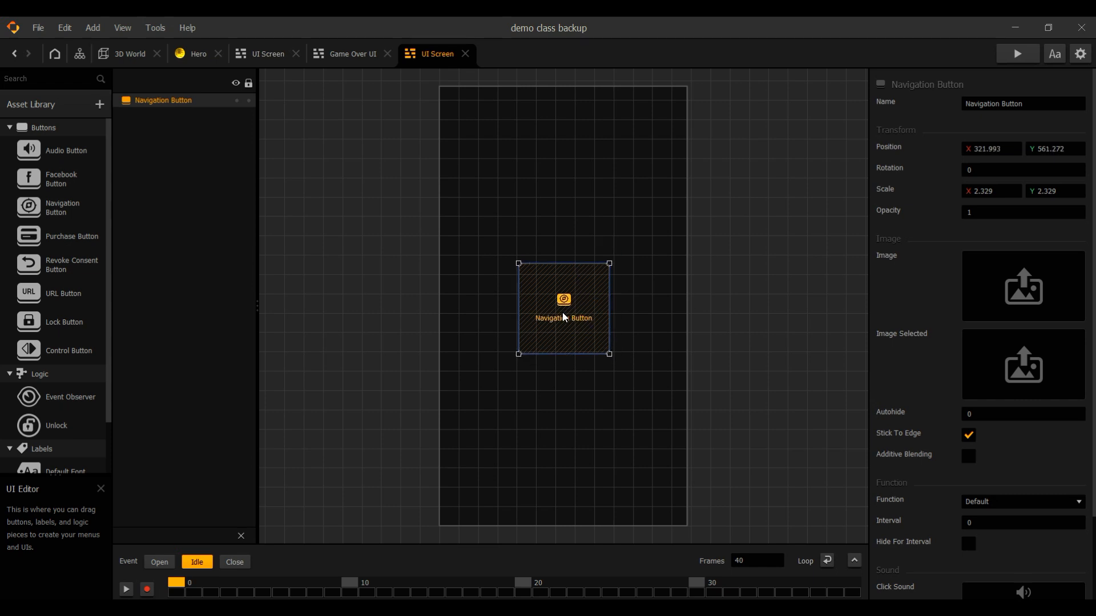
{"action": "left_click", "coordinate": [1031, 503]}
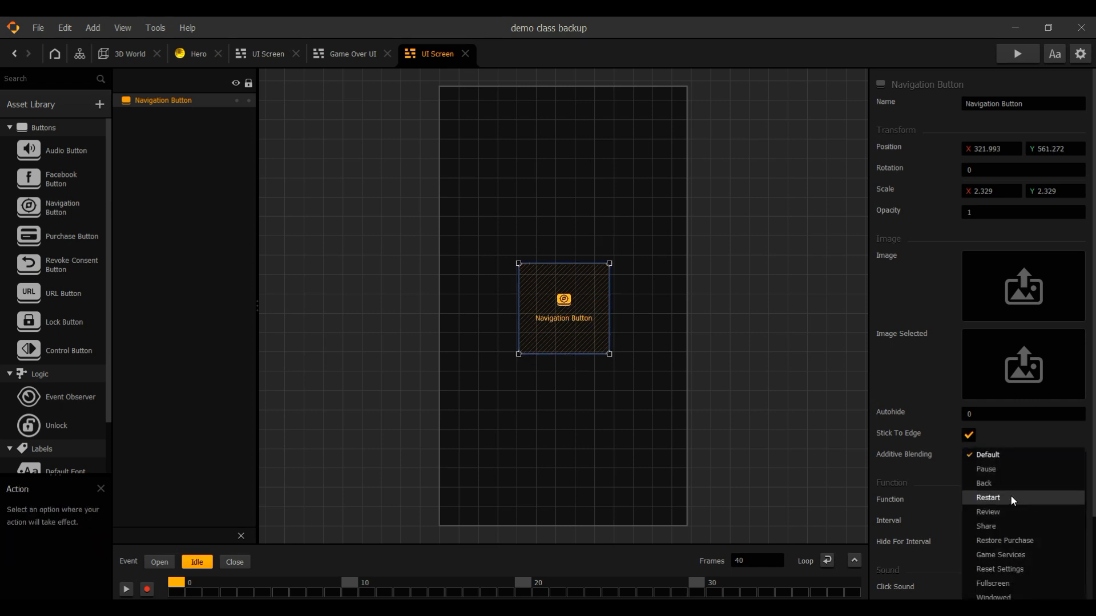
{"action": "left_click", "coordinate": [1010, 497]}
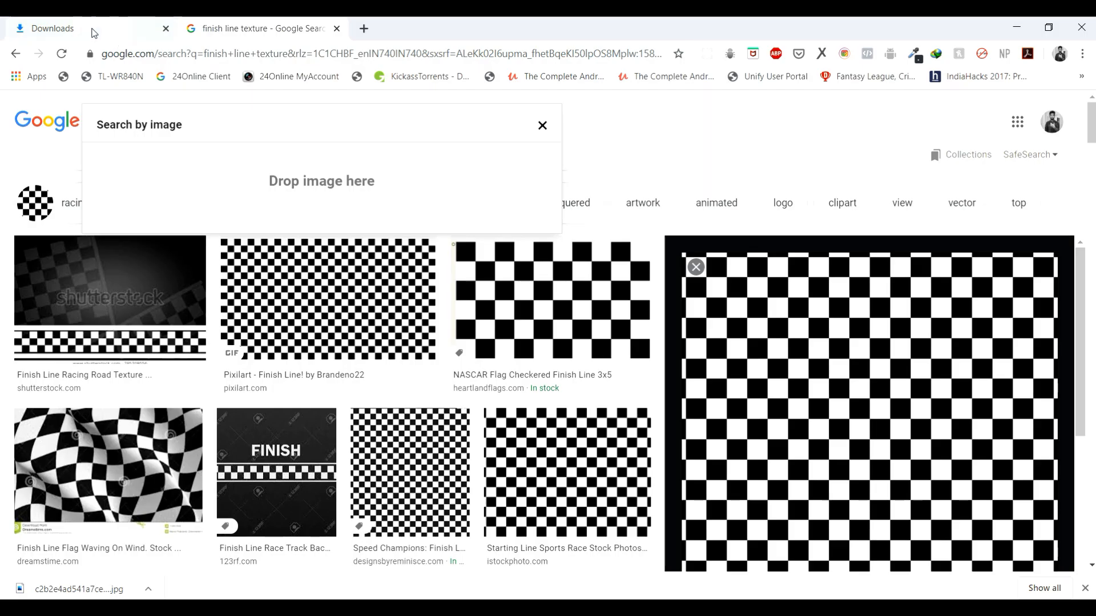
- Assign Group 126.png from Chrome's Downloads list as the Navigation Button's image
{"action": "left_click", "coordinate": [94, 33]}
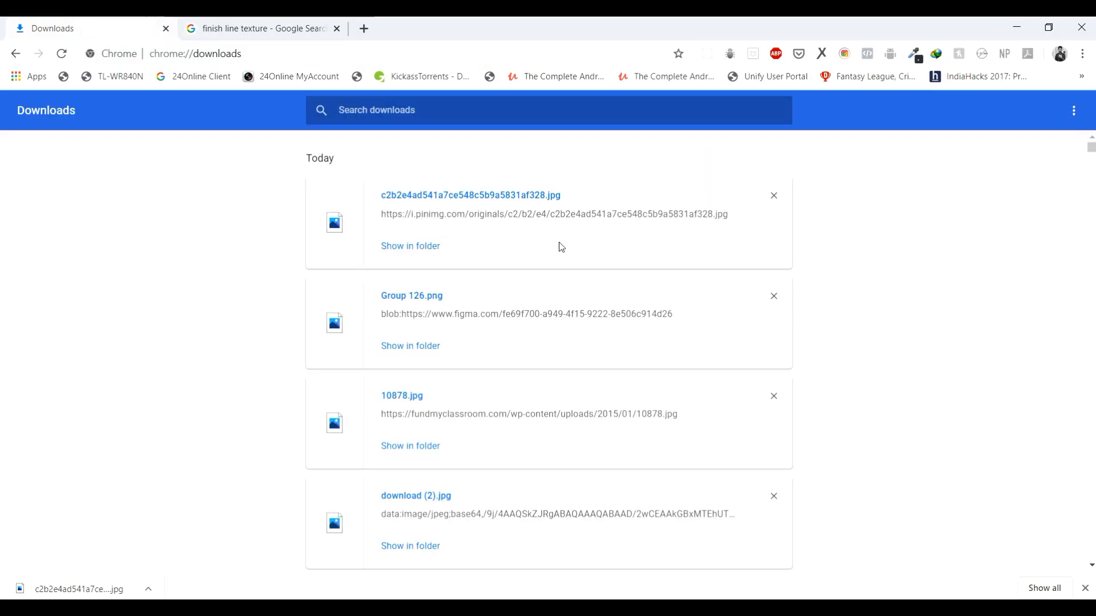
{"action": "scroll", "coordinate": [473, 271], "scroll_direction": "down", "scroll_amount": 1}
{"action": "left_click_drag", "start_coordinate": [412, 226], "coordinate": [1020, 290]}
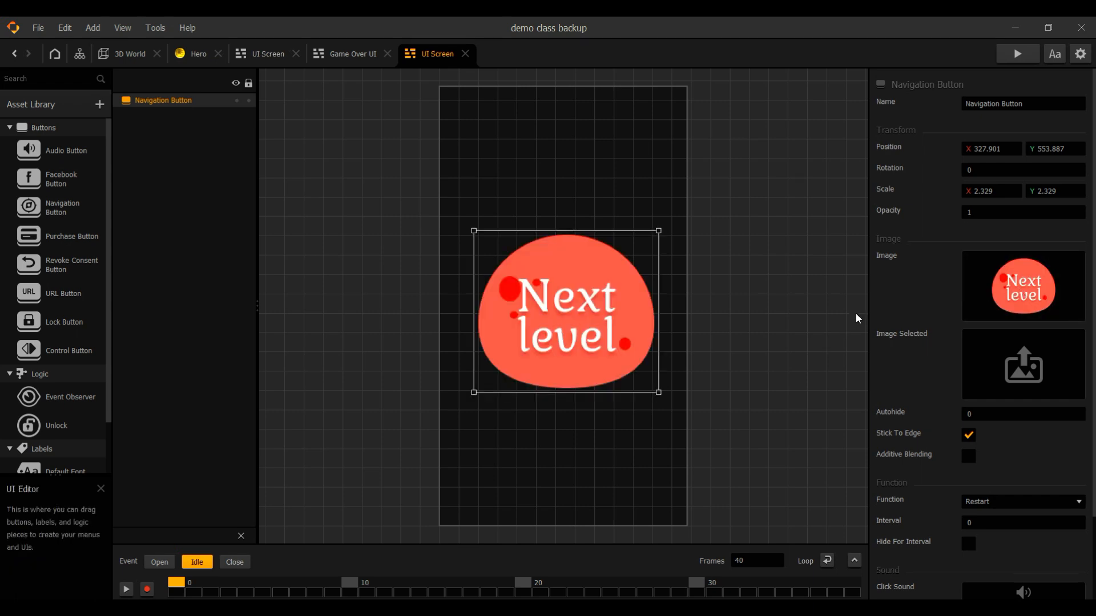
- Clear the Navigation Button's name and undo the last image assignment
{"action": "left_click", "coordinate": [928, 114]}
{"action": "type", "text": "N"}
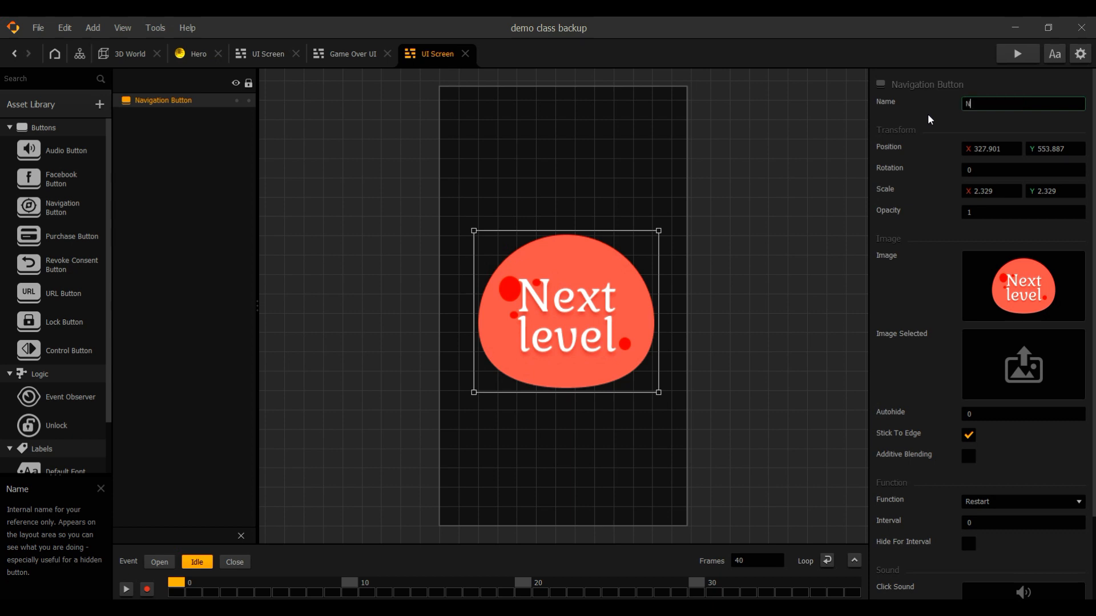
{"action": "key", "text": "BackSpace"}
{"action": "key", "text": "ctrl+z"}
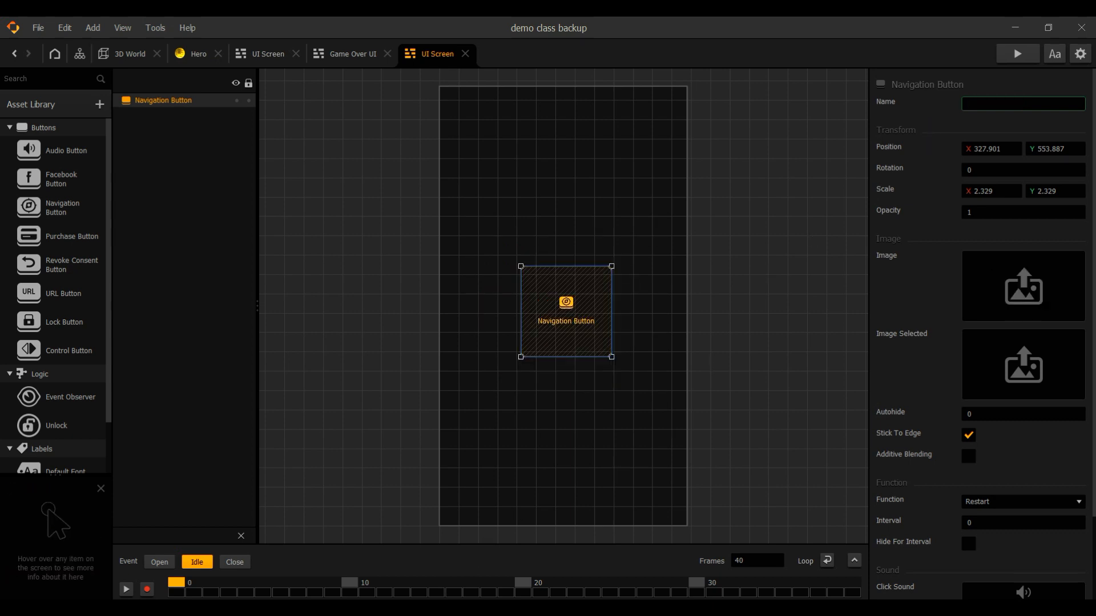
- Reassign Group 126.png from Chrome's downloads as the button's image, name the button "nextlevt", and save the project
{"action": "left_click", "coordinate": [400, 607]}
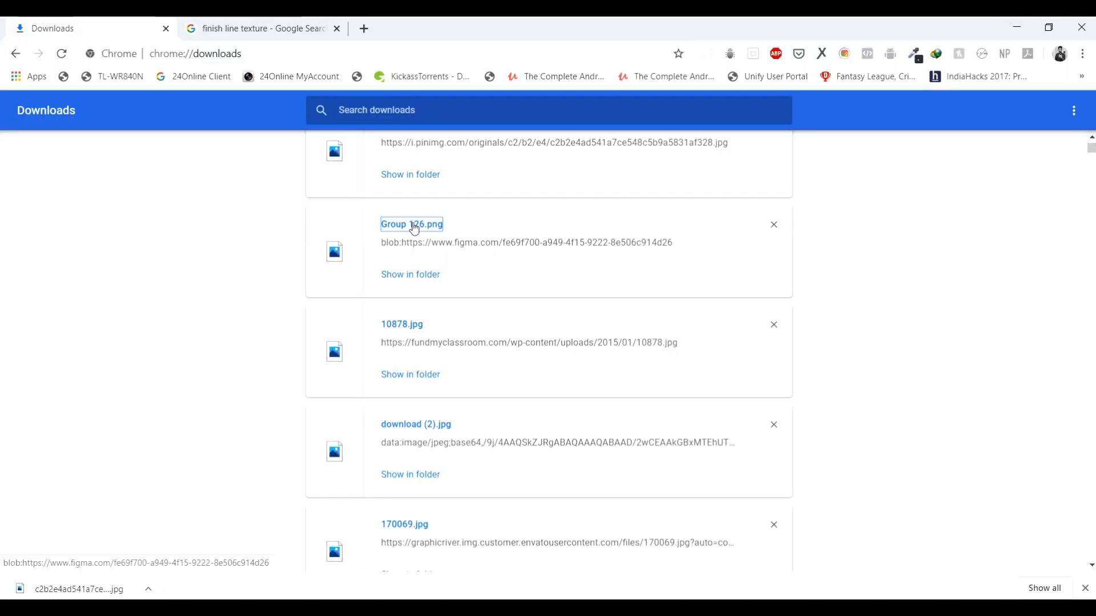
{"action": "left_click_drag", "start_coordinate": [413, 228], "coordinate": [1031, 281]}
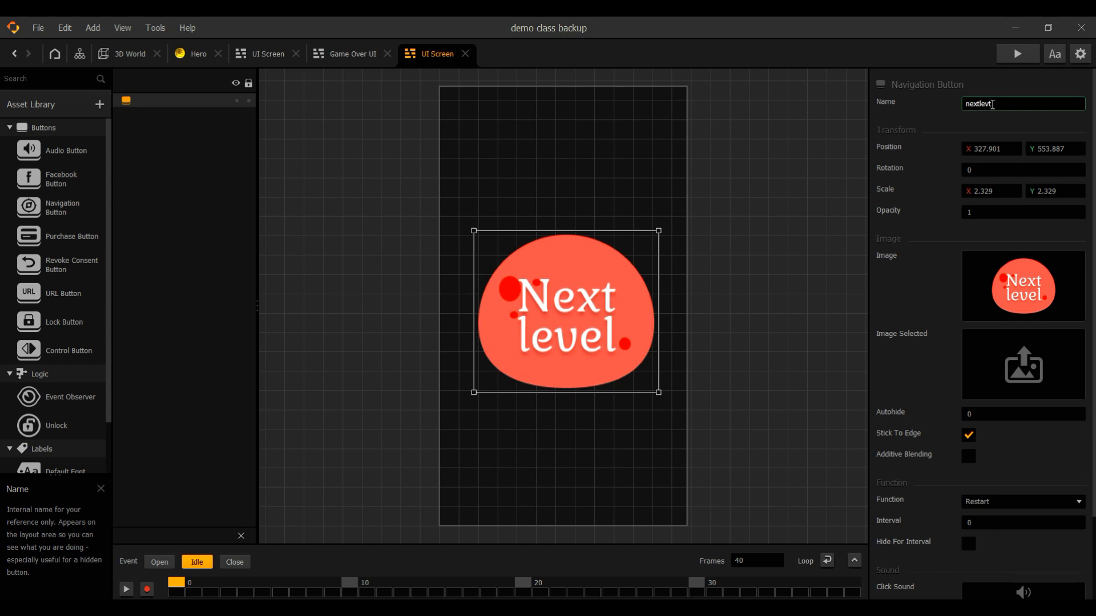
{"action": "key", "text": "ctrl+s"}
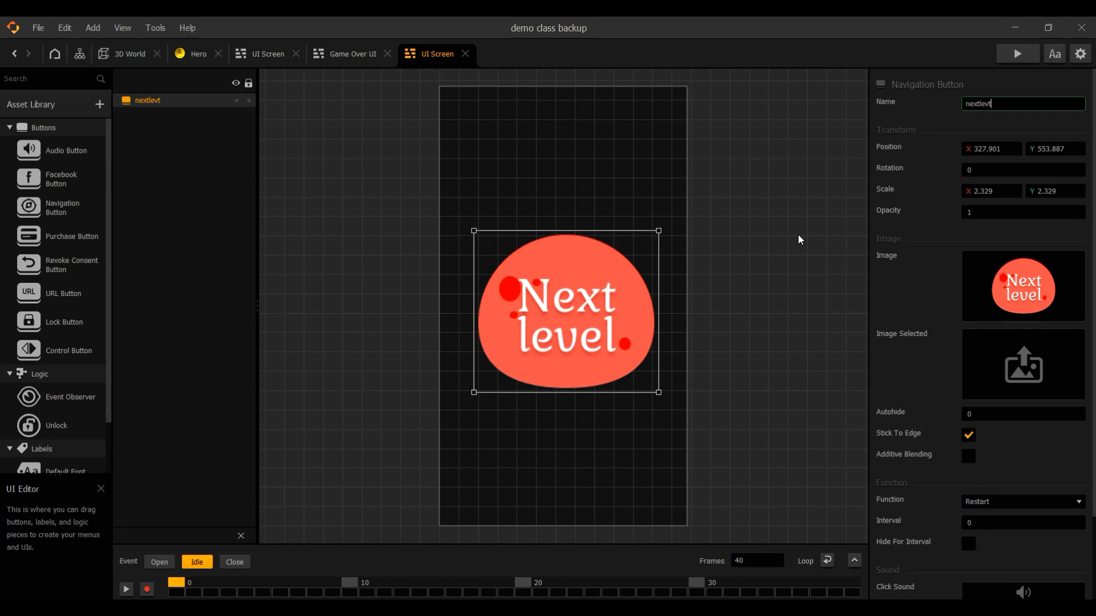
- Preview the game from the 3D World and play through checkpoints to test the Next level button
{"action": "left_click", "coordinate": [126, 58]}
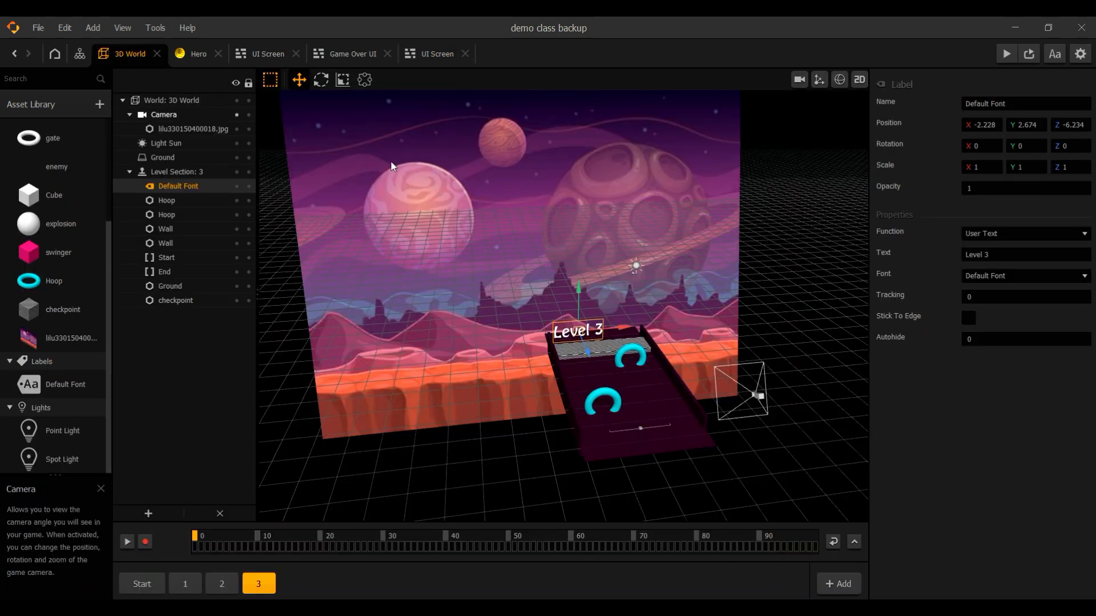
{"action": "scroll", "coordinate": [579, 200], "scroll_direction": "down", "scroll_amount": 1}
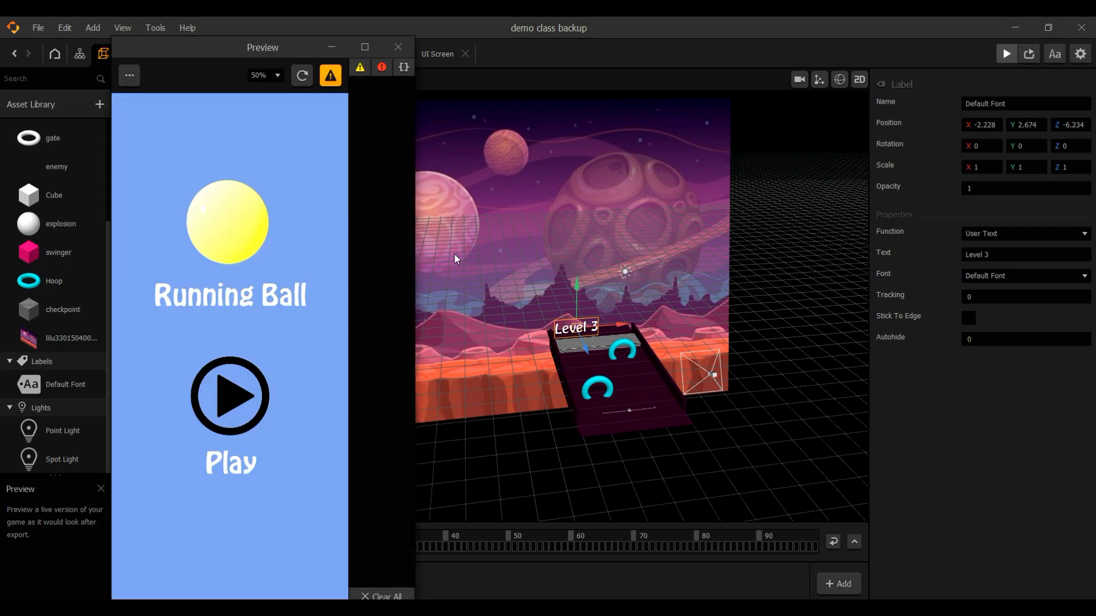
{"action": "mouse_move", "coordinate": [258, 344]}
{"action": "left_mouse_down"}
{"action": "mouse_move", "coordinate": [160, 350]}
{"action": "mouse_move", "coordinate": [236, 347]}
{"action": "left_mouse_up"}
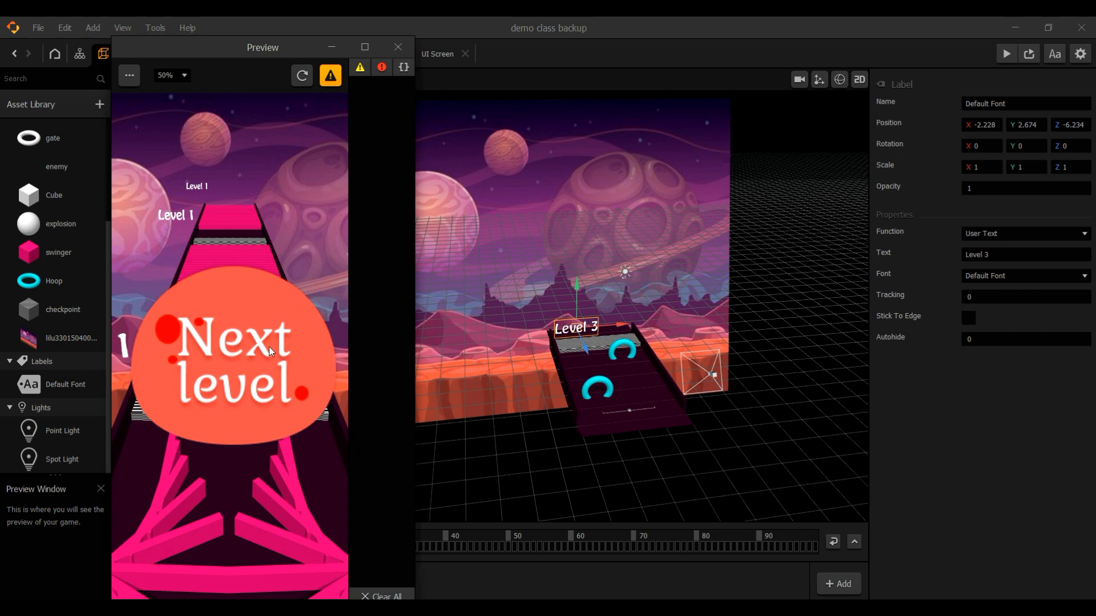
{"action": "left_click", "coordinate": [269, 346]}
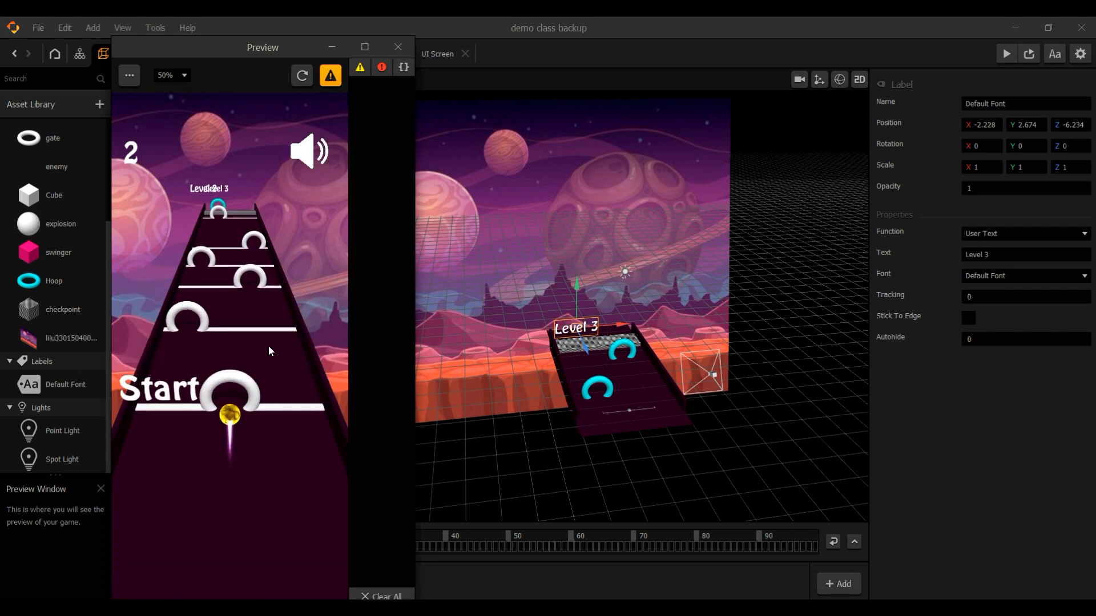
{"action": "mouse_move", "coordinate": [269, 345]}
{"action": "left_mouse_down"}
{"action": "mouse_move", "coordinate": [165, 358]}
{"action": "mouse_move", "coordinate": [294, 359]}
{"action": "mouse_move", "coordinate": [163, 338]}
{"action": "mouse_move", "coordinate": [327, 342]}
{"action": "mouse_move", "coordinate": [202, 322]}
{"action": "left_mouse_up"}
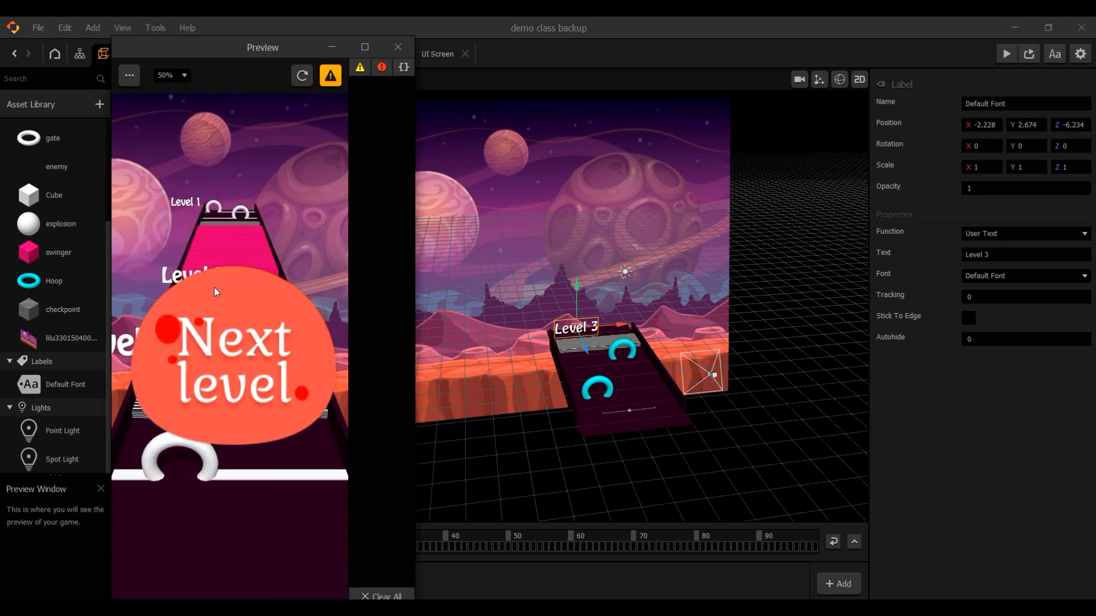
- Close the preview and move level 1's End border far back along the Z axis, well beyond the checkpoint
{"action": "left_click", "coordinate": [398, 46]}
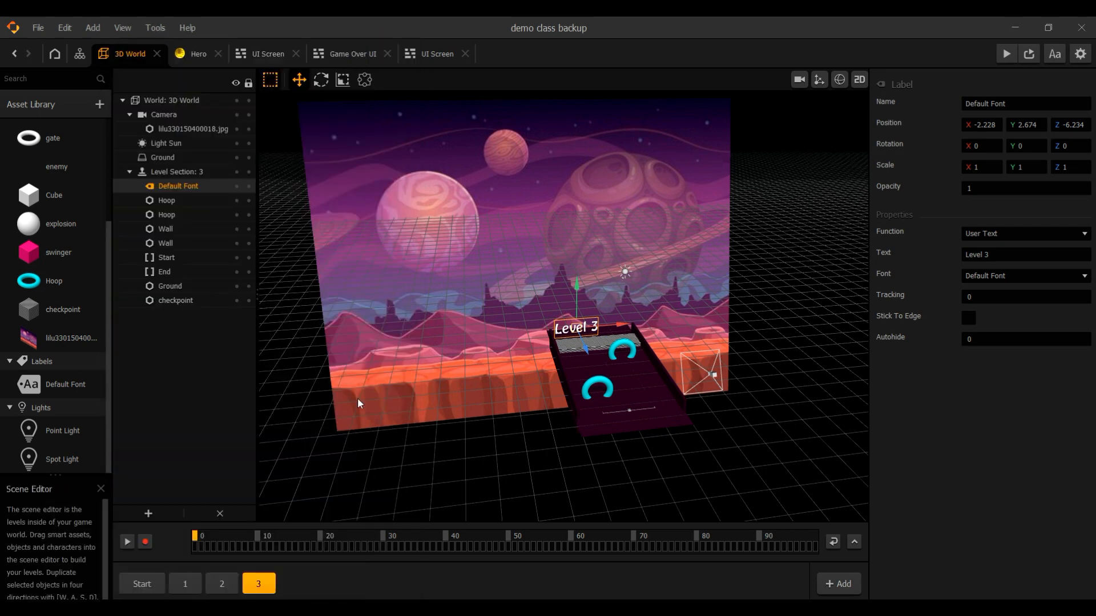
{"action": "left_click", "coordinate": [185, 583]}
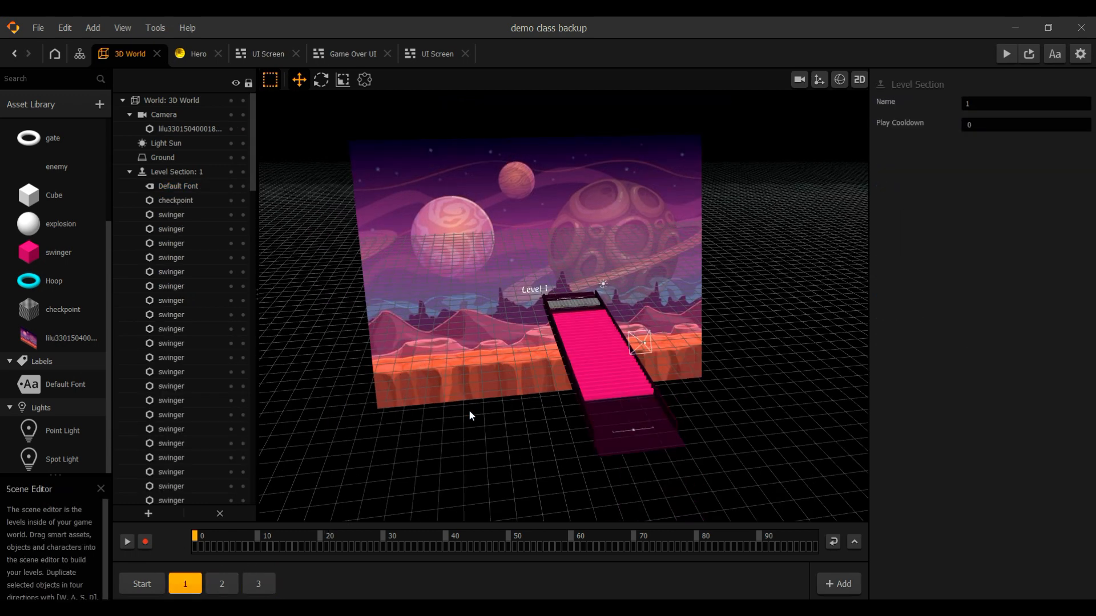
{"action": "middle_click_drag", "start_coordinate": [480, 347], "coordinate": [458, 365]}
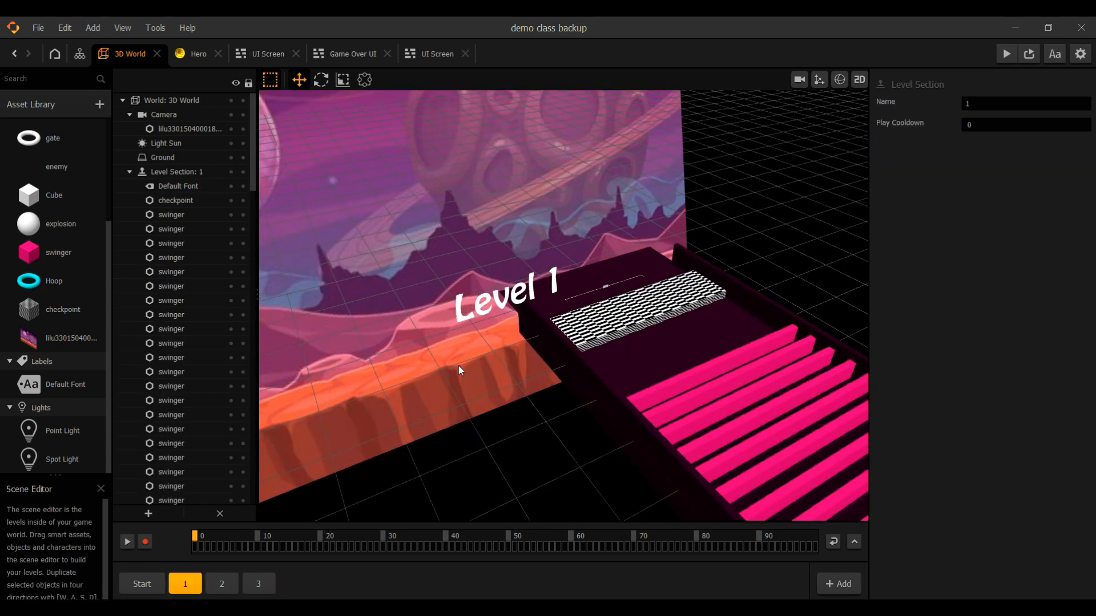
{"action": "left_click", "coordinate": [607, 289]}
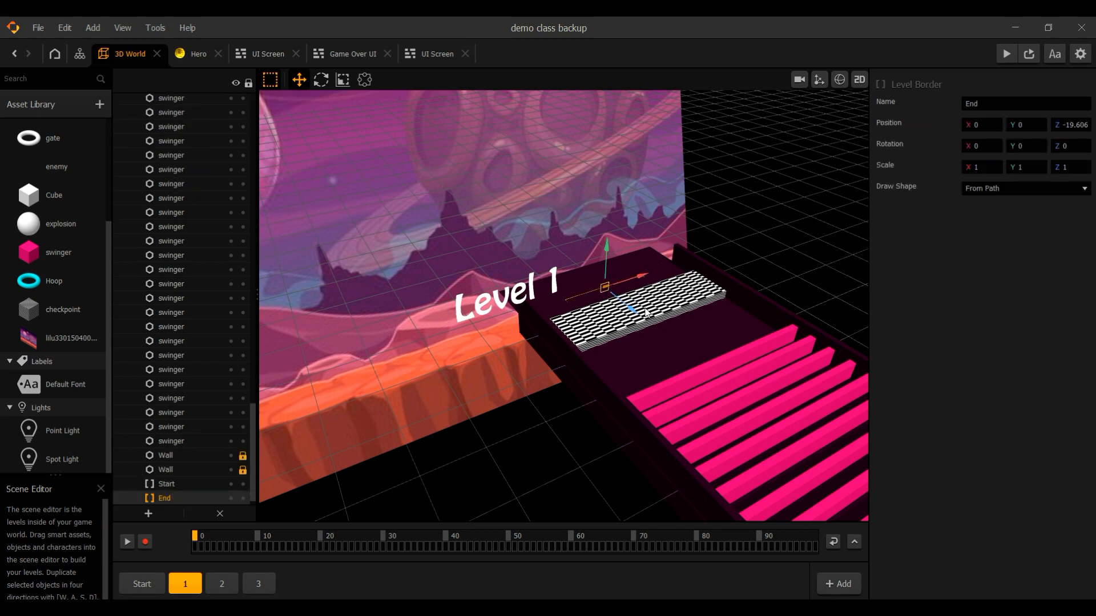
{"action": "scroll", "coordinate": [646, 288], "scroll_direction": "down", "scroll_amount": 4}
{"action": "scroll", "coordinate": [657, 341], "scroll_direction": "up", "scroll_amount": 1}
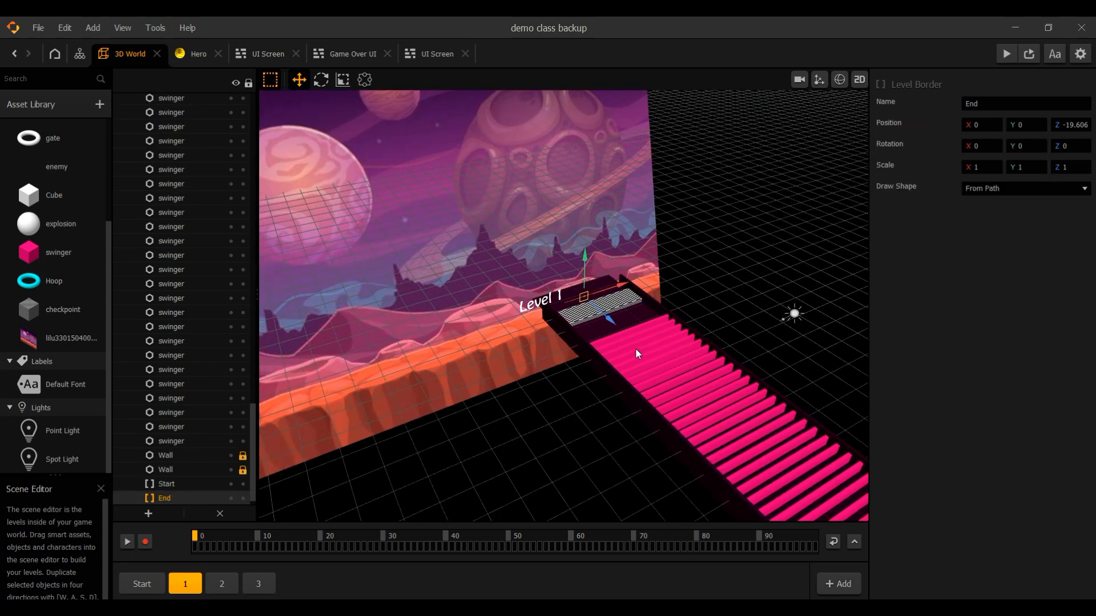
{"action": "scroll", "coordinate": [605, 325], "scroll_direction": "down", "scroll_amount": 2}
{"action": "left_click_drag", "start_coordinate": [601, 324], "coordinate": [403, 204]}
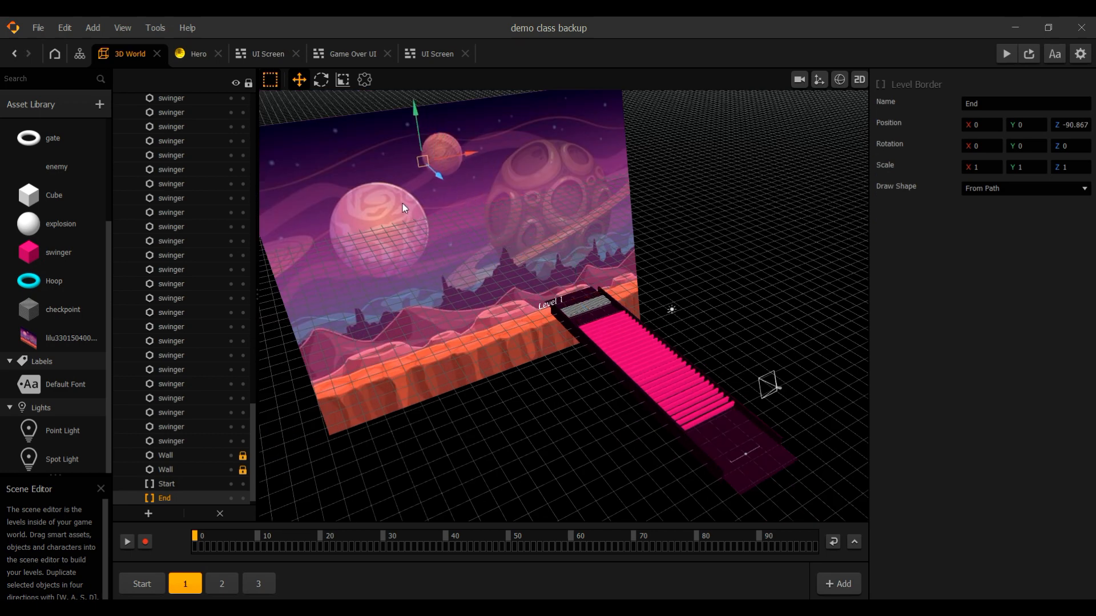
{"action": "key", "text": "ctrl+z"}
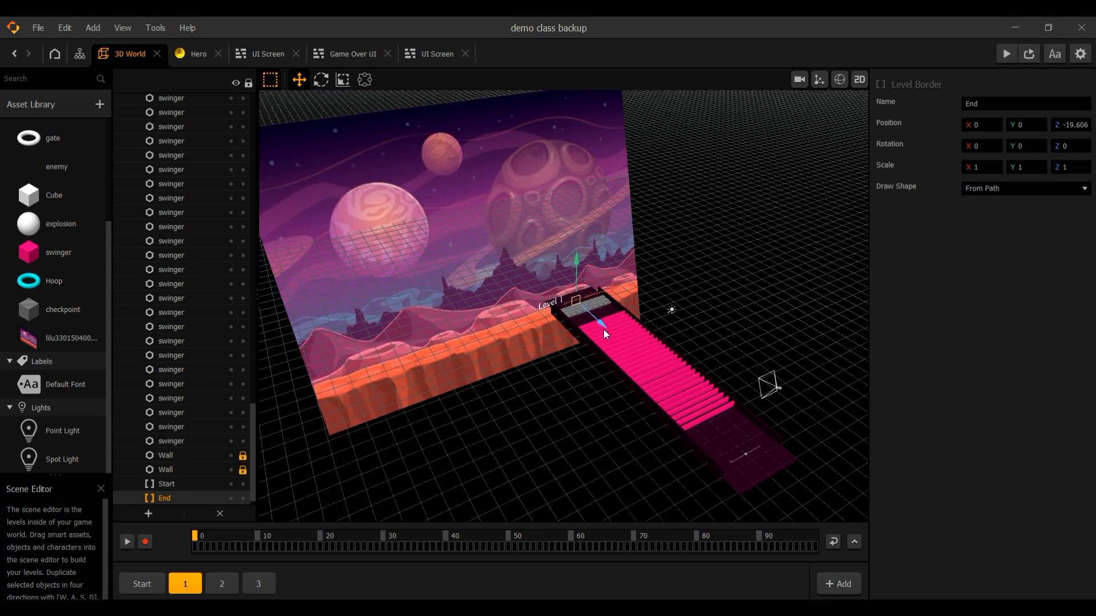
{"action": "left_click_drag", "start_coordinate": [603, 325], "coordinate": [369, 210]}
- Move level 2's End border back along the Z axis to about -73, well beyond the checkpoint
{"action": "left_click", "coordinate": [222, 584]}
{"action": "scroll", "coordinate": [480, 368], "scroll_direction": "up", "scroll_amount": 3}
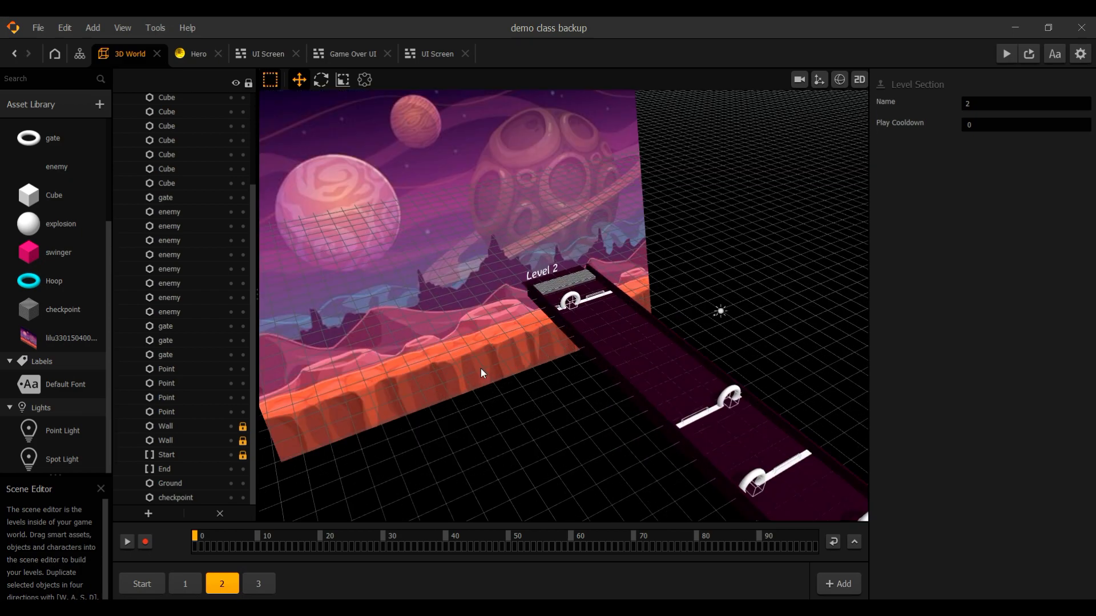
{"action": "middle_click_drag", "start_coordinate": [481, 369], "coordinate": [519, 384]}
{"action": "scroll", "coordinate": [540, 371], "scroll_direction": "up", "scroll_amount": 4}
{"action": "middle_click_drag", "start_coordinate": [598, 361], "coordinate": [633, 394]}
{"action": "left_click", "coordinate": [646, 289]}
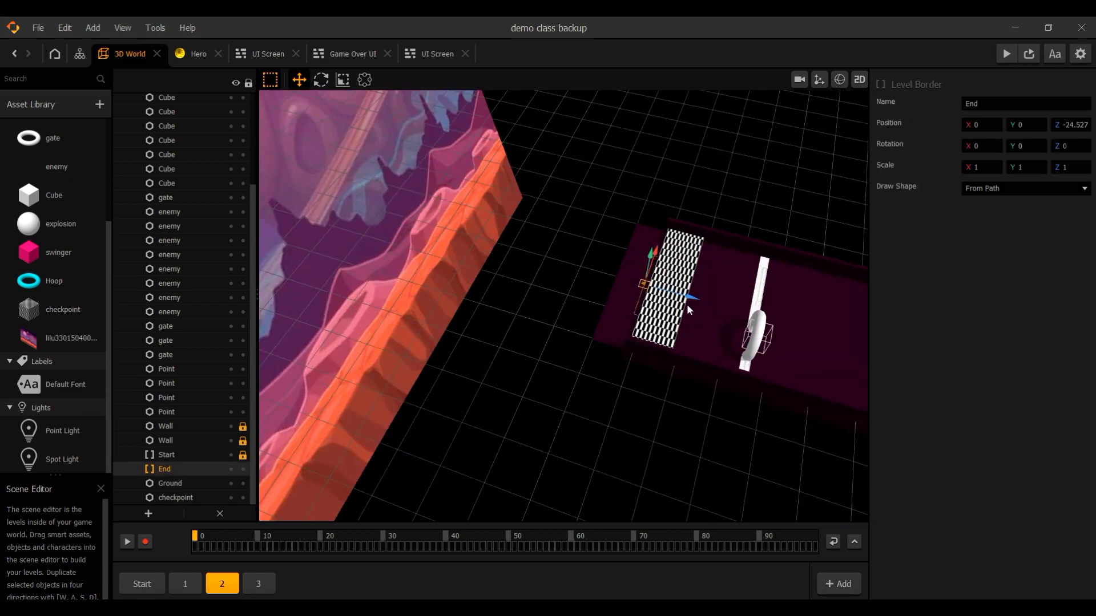
{"action": "scroll", "coordinate": [687, 304], "scroll_direction": "down", "scroll_amount": 3}
{"action": "left_click_drag", "start_coordinate": [628, 308], "coordinate": [353, 290]}
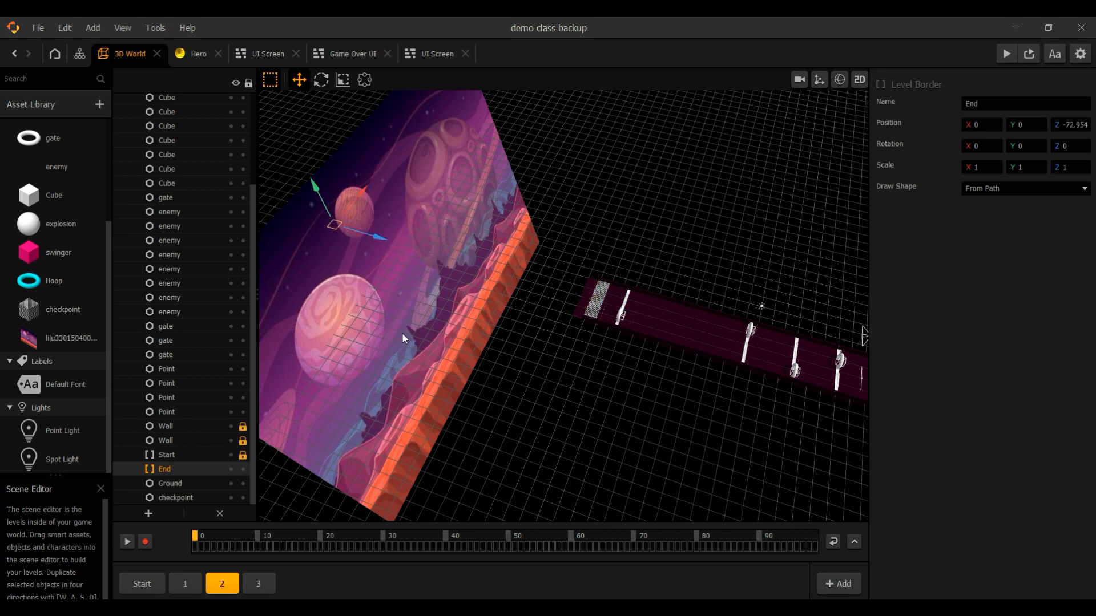
- Move level 3's End border far back along the Z axis, well beyond its checkpoint and hoops
{"action": "left_click", "coordinate": [258, 583]}
{"action": "scroll", "coordinate": [659, 367], "scroll_direction": "up", "scroll_amount": 3}
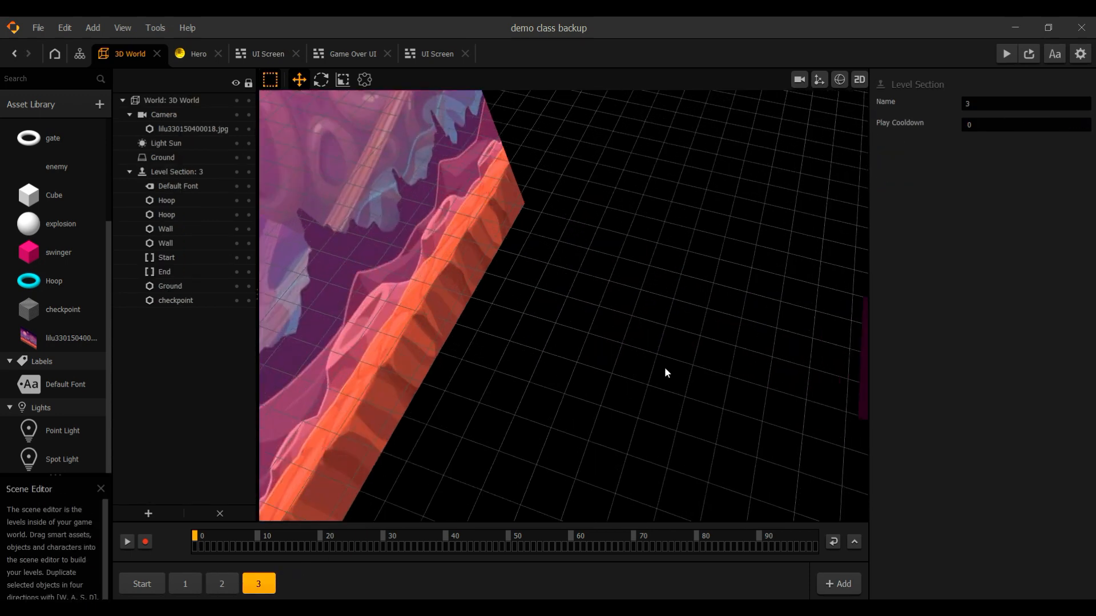
{"action": "middle_click_drag", "start_coordinate": [664, 367], "coordinate": [534, 356]}
{"action": "left_click", "coordinate": [759, 334]}
{"action": "scroll", "coordinate": [716, 408], "scroll_direction": "down", "scroll_amount": 4}
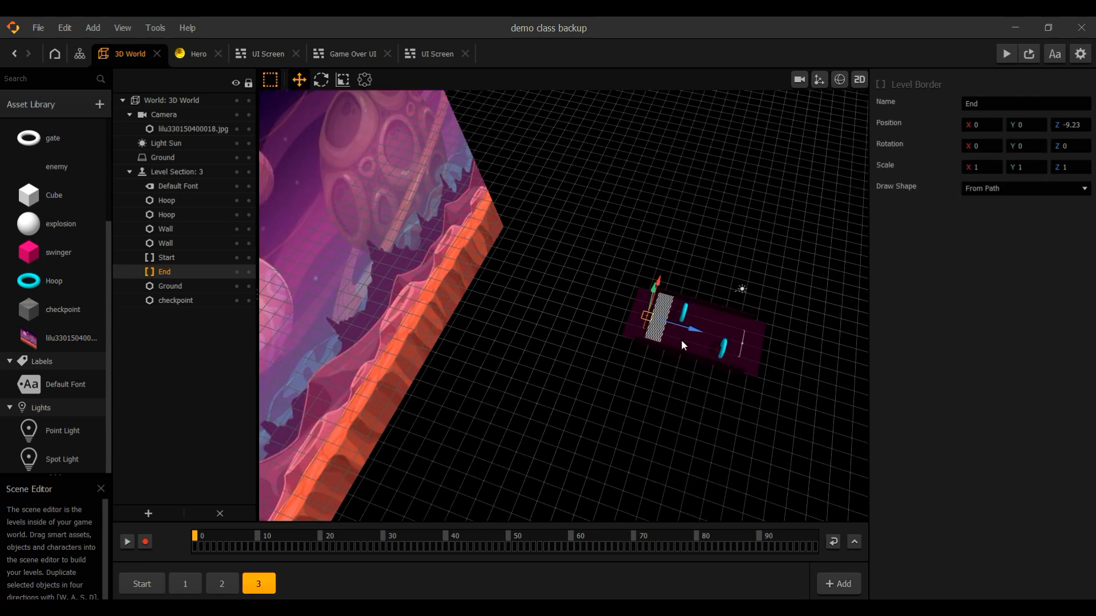
{"action": "left_click_drag", "start_coordinate": [690, 329], "coordinate": [292, 301]}
- Show the Start section, preview the game through the Next level screens to check the level spacing, and close the preview
{"action": "left_click", "coordinate": [142, 584]}
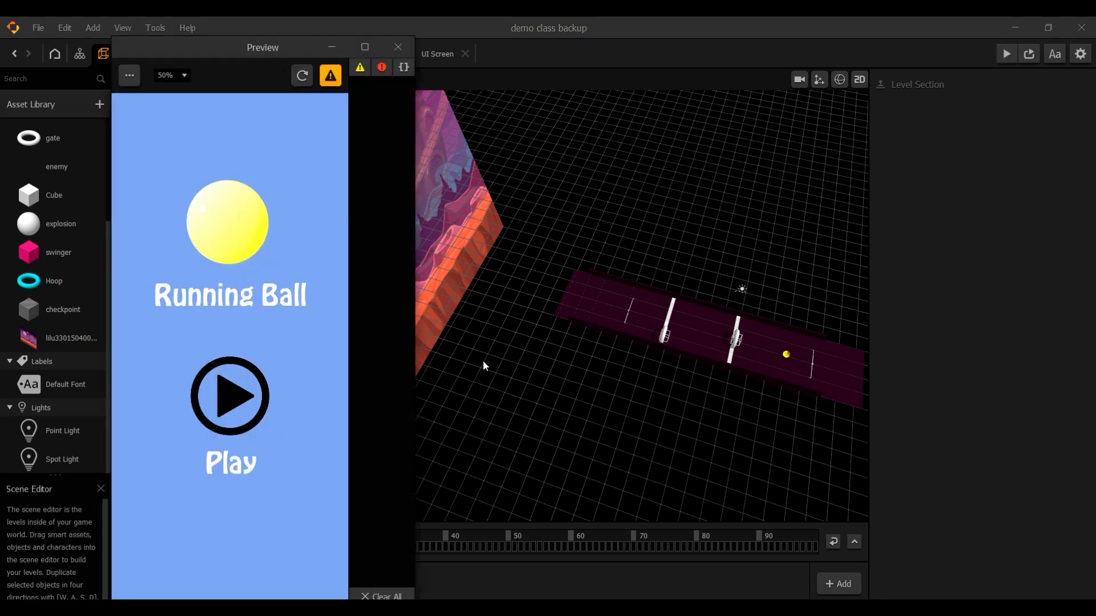
{"action": "left_click", "coordinate": [253, 395]}
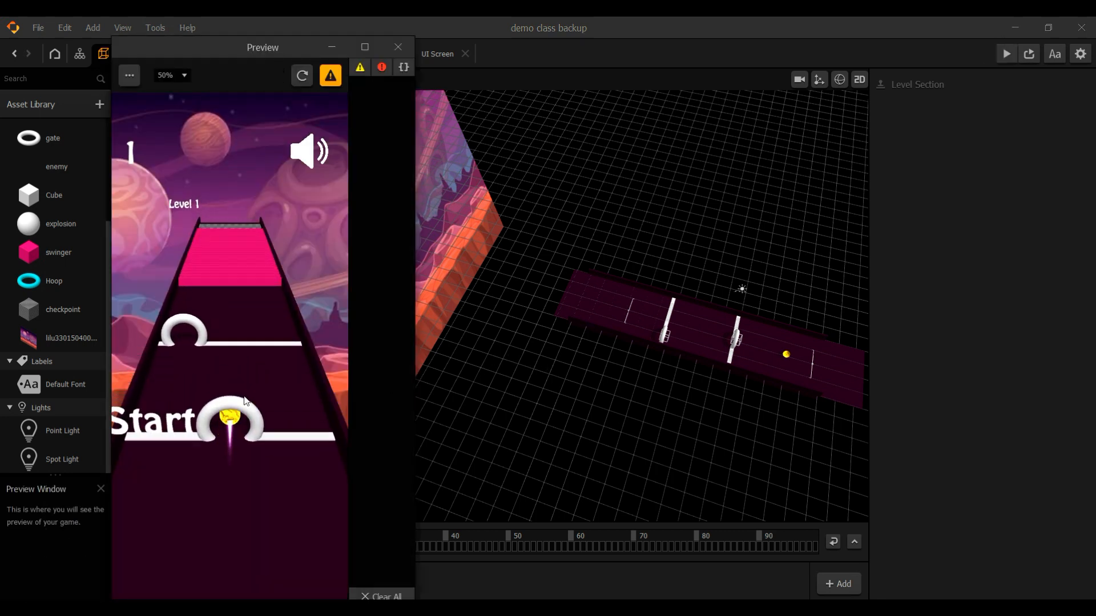
{"action": "left_click_drag", "start_coordinate": [158, 377], "coordinate": [238, 372]}
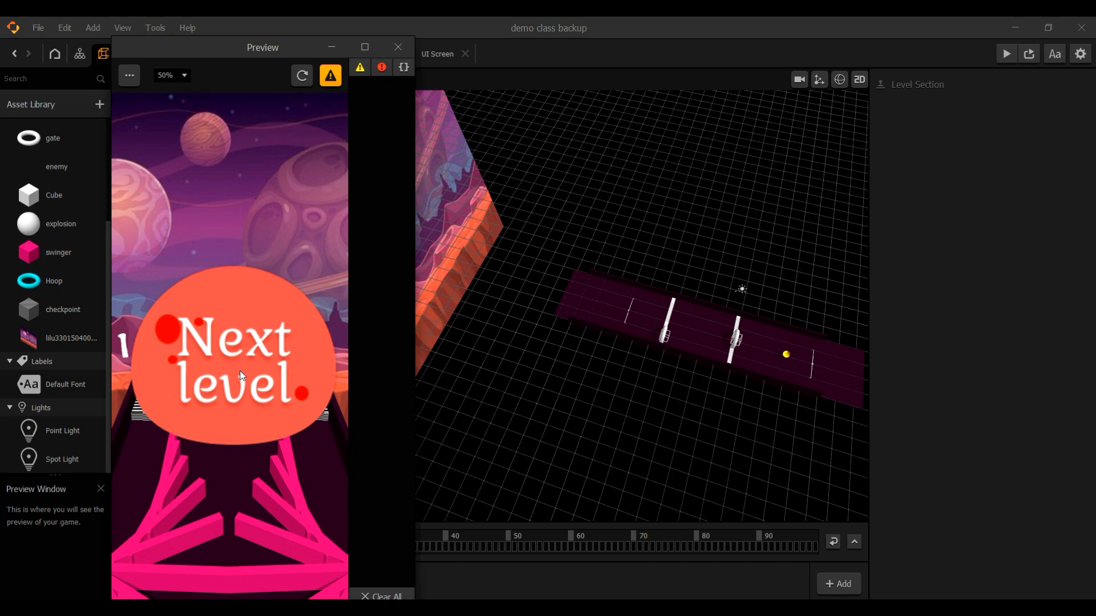
{"action": "left_click", "coordinate": [240, 371]}
{"action": "mouse_move", "coordinate": [239, 371]}
{"action": "left_mouse_down"}
{"action": "mouse_move", "coordinate": [142, 356]}
{"action": "mouse_move", "coordinate": [312, 375]}
{"action": "mouse_move", "coordinate": [179, 346]}
{"action": "left_mouse_up"}
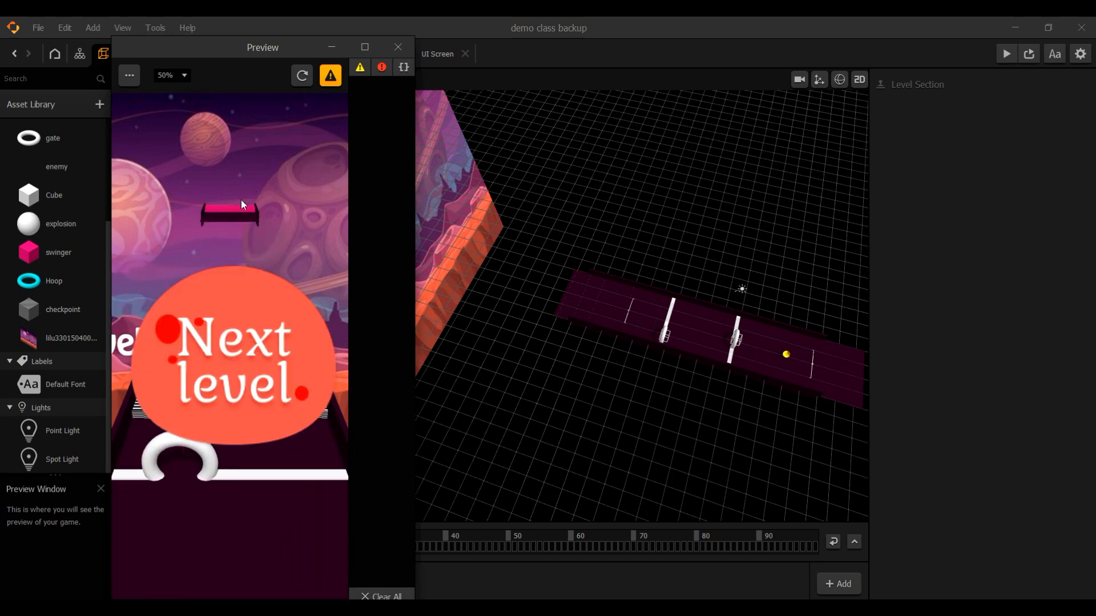
{"action": "left_click", "coordinate": [398, 47]}
- Move level 2's End border further back along the Z axis to about -94, and briefly open the game preview
{"action": "left_click", "coordinate": [222, 583]}
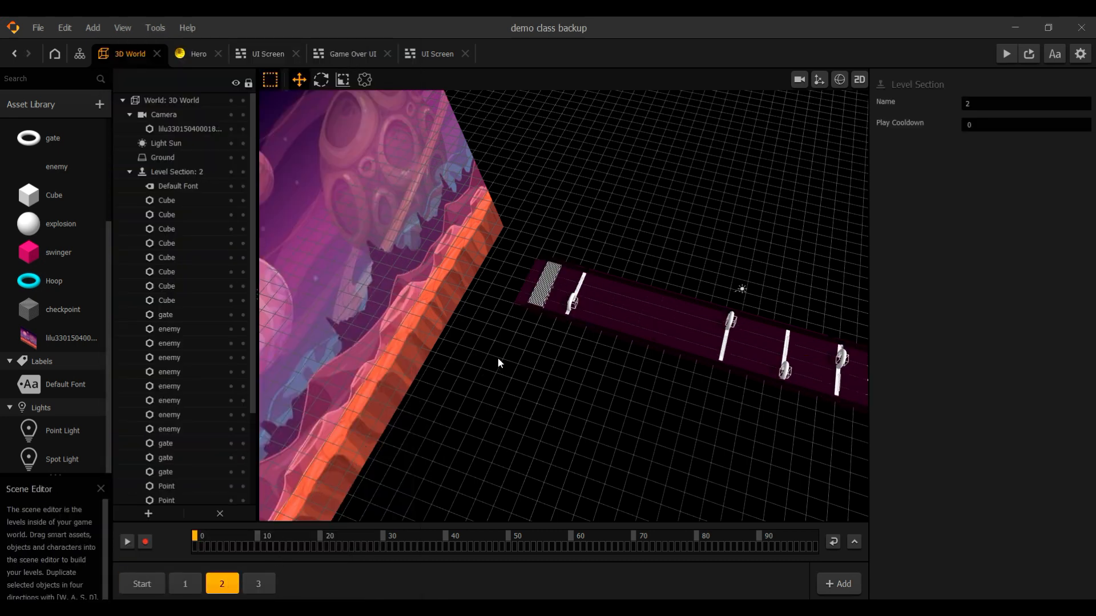
{"action": "scroll", "coordinate": [196, 460], "scroll_direction": "down", "scroll_amount": 3}
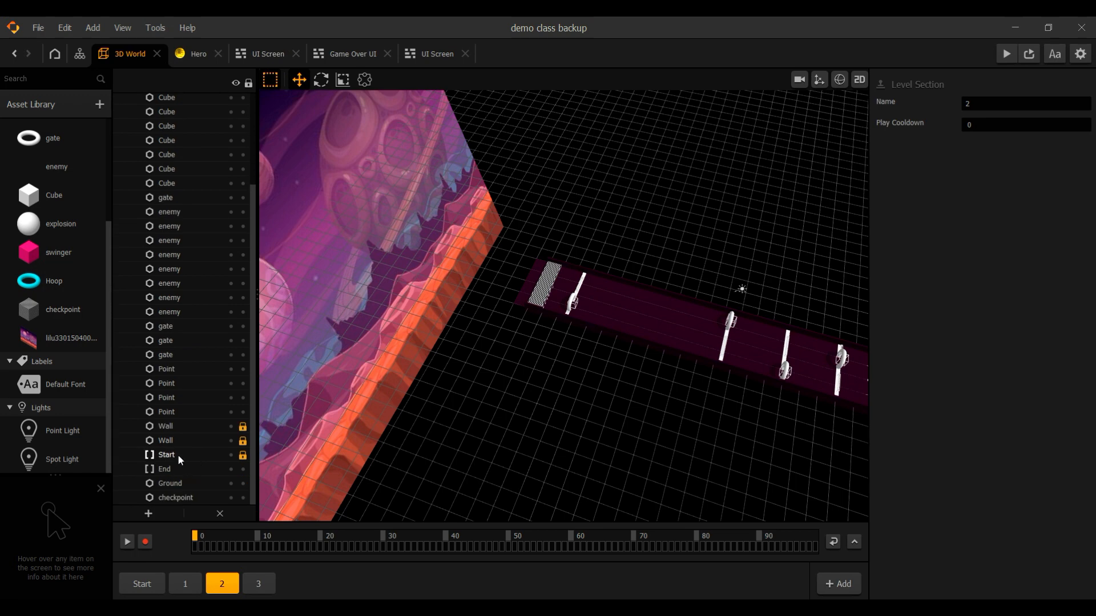
{"action": "left_click", "coordinate": [182, 467]}
{"action": "scroll", "coordinate": [343, 286], "scroll_direction": "down", "scroll_amount": 3}
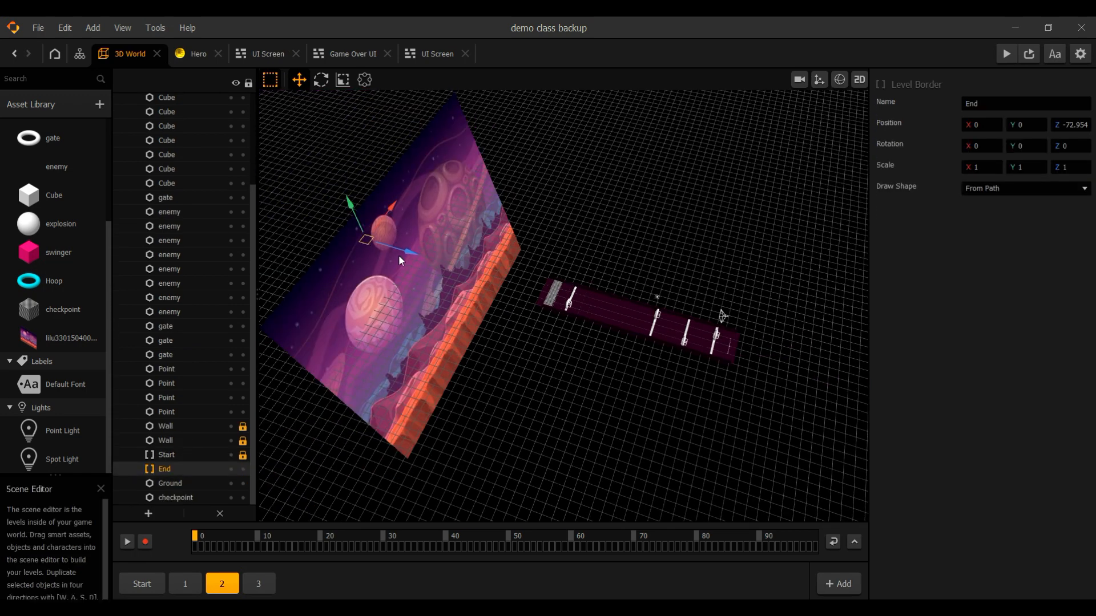
{"action": "left_click_drag", "start_coordinate": [411, 255], "coordinate": [335, 243]}
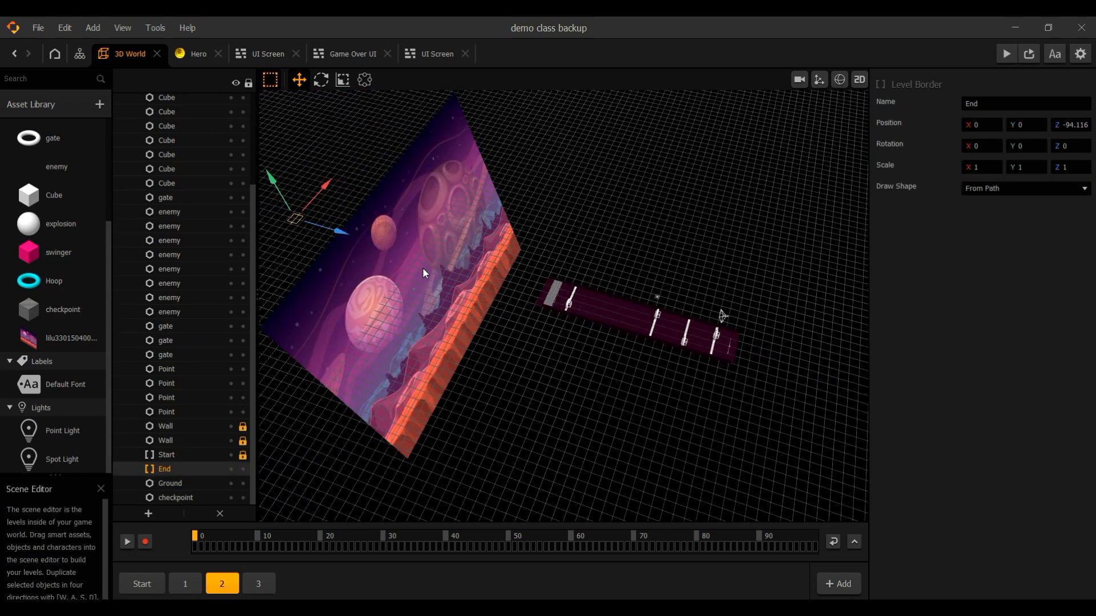
{"action": "scroll", "coordinate": [408, 255], "scroll_direction": "down", "scroll_amount": 3}
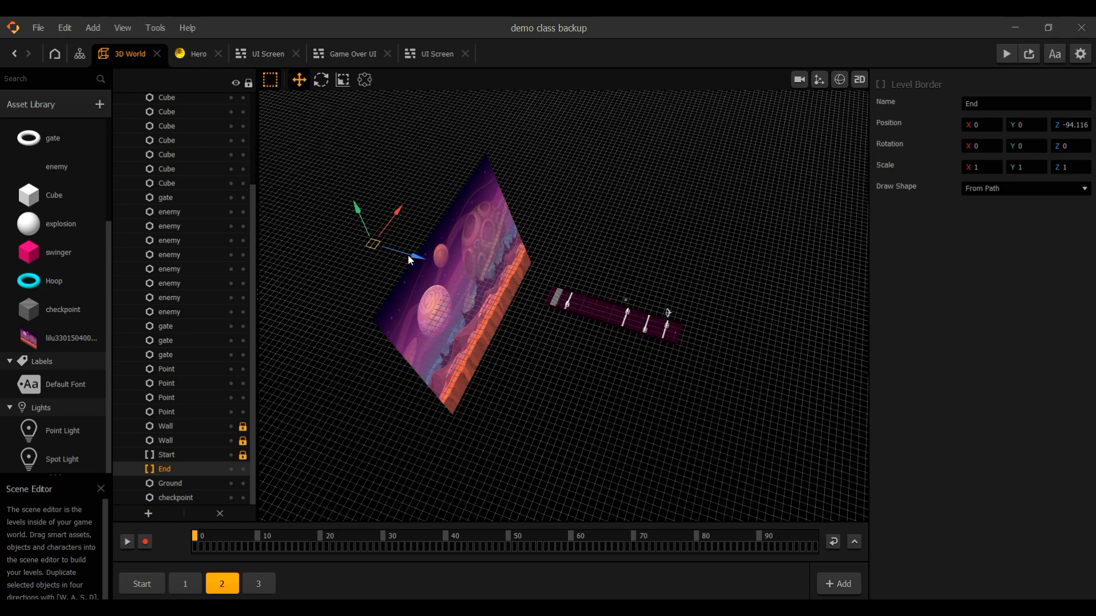
{"action": "scroll", "coordinate": [443, 258], "scroll_direction": "up", "scroll_amount": 4}
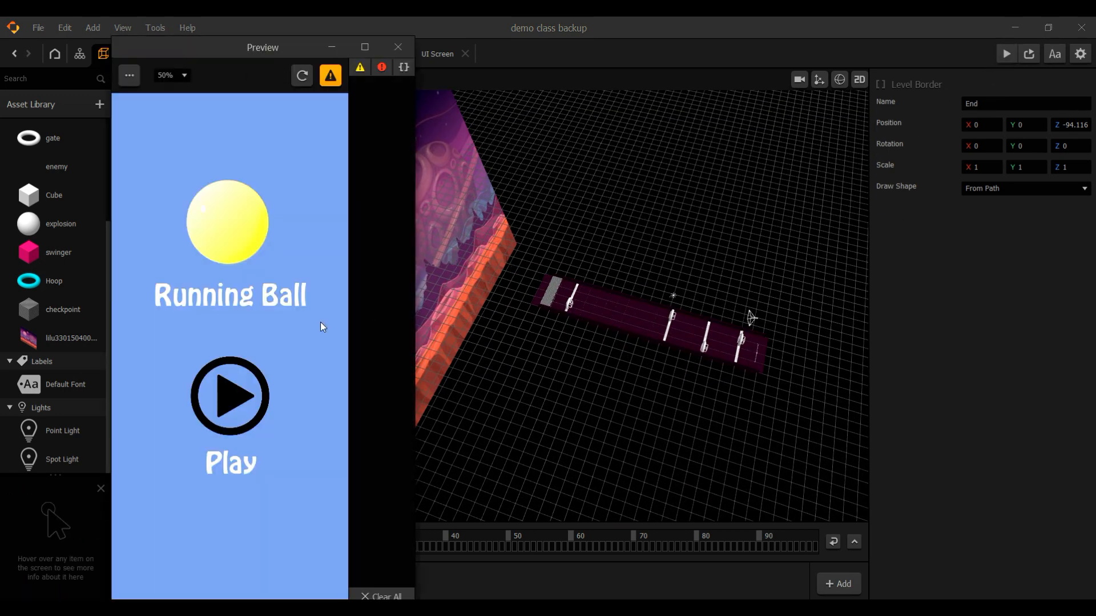
{"action": "left_click", "coordinate": [398, 47]}
- Set the Z speed of the Move node in the Hero's logic to -15
{"action": "scroll", "coordinate": [89, 183], "scroll_direction": "up", "scroll_amount": 3}
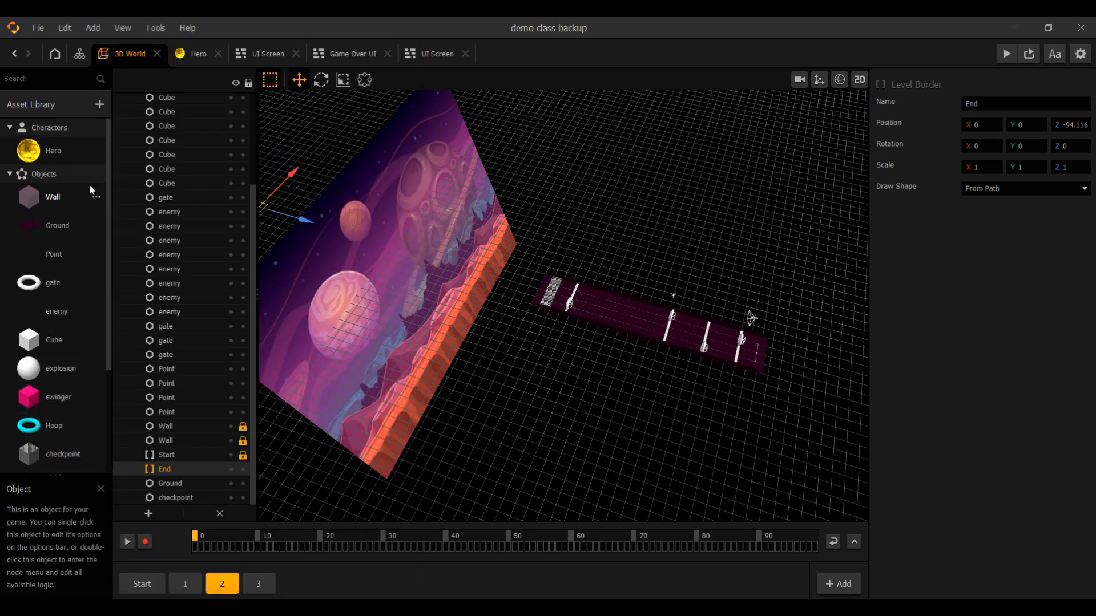
{"action": "left_click", "coordinate": [54, 155]}
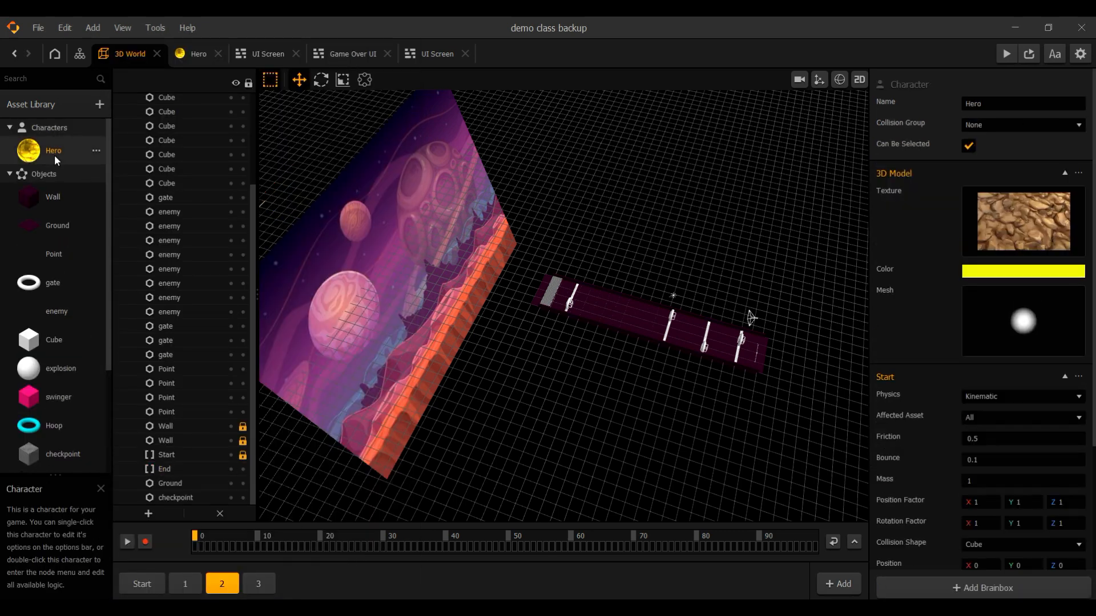
{"action": "left_click", "coordinate": [192, 53]}
{"action": "scroll", "coordinate": [532, 299], "scroll_direction": "down", "scroll_amount": 4}
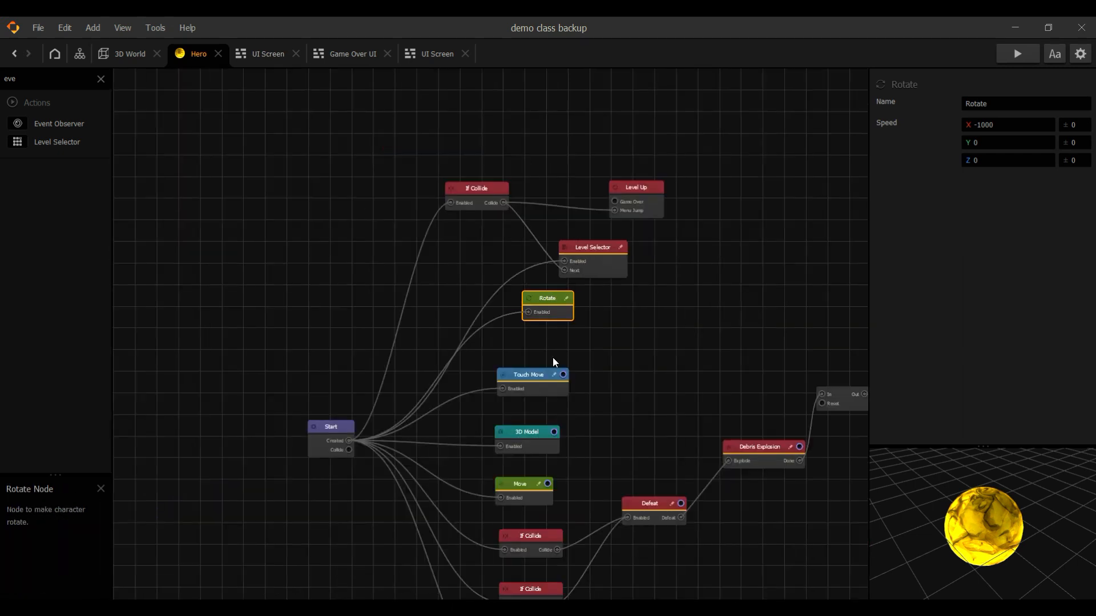
{"action": "left_click", "coordinate": [520, 471]}
{"action": "left_click_drag", "start_coordinate": [989, 163], "coordinate": [982, 166]}
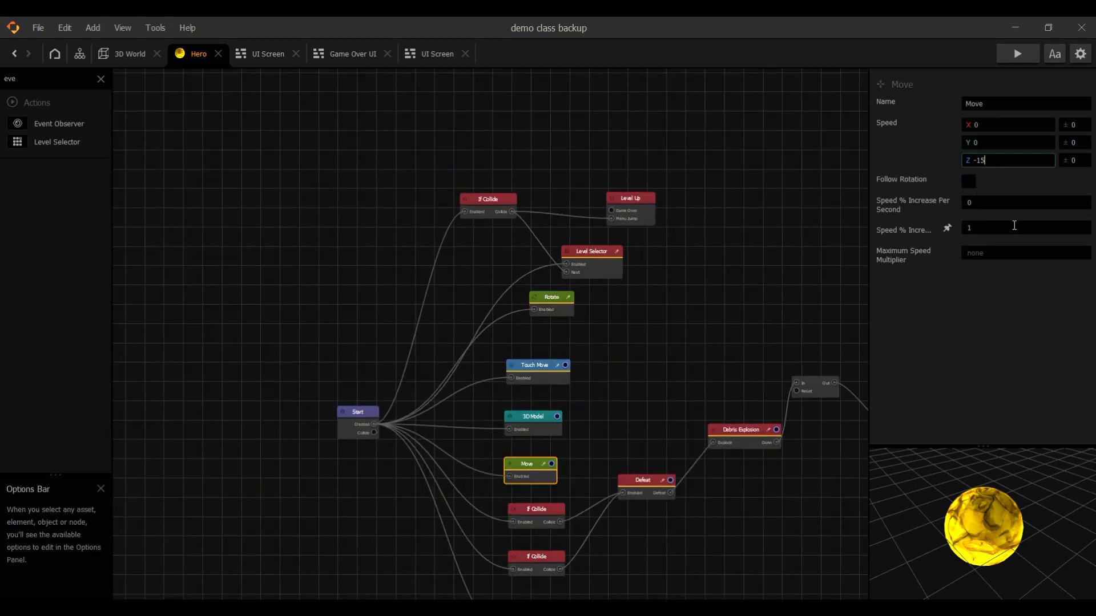
{"action": "type", "text": "5"}
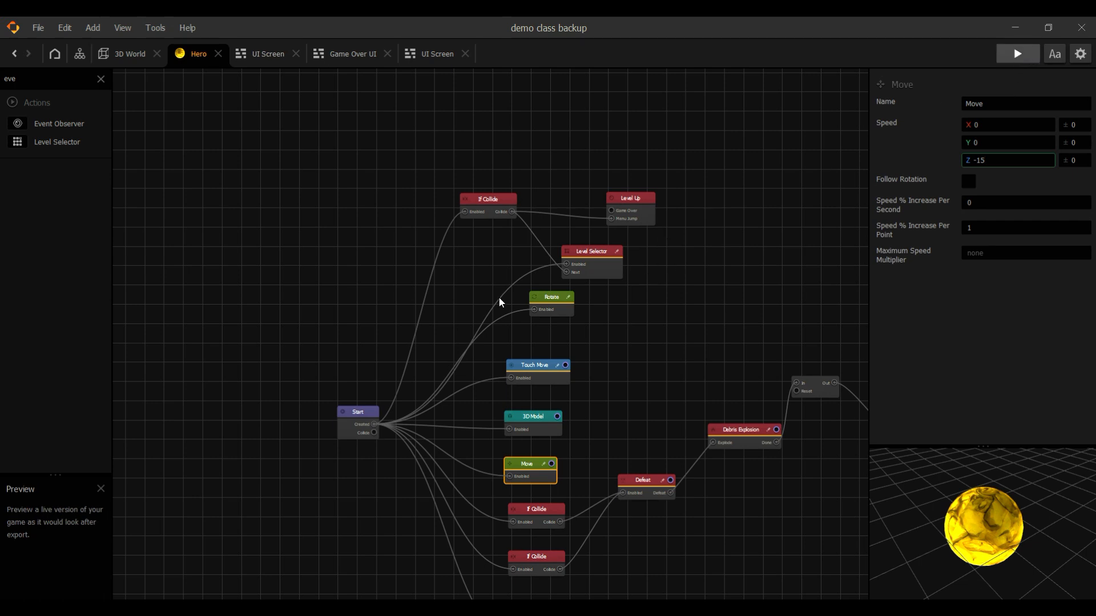
- Preview the game and play through levels 1, 2 and 3 to test the ball speed and level transitions, and close the preview
{"action": "left_click", "coordinate": [235, 391]}
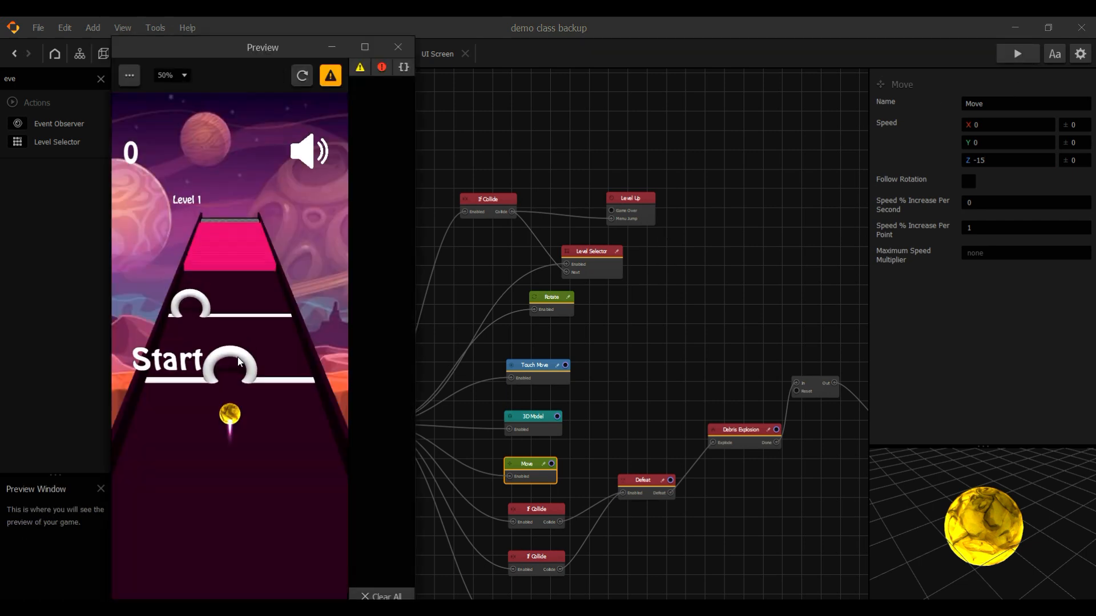
{"action": "mouse_move", "coordinate": [237, 358]}
{"action": "left_mouse_down"}
{"action": "mouse_move", "coordinate": [160, 339]}
{"action": "mouse_move", "coordinate": [238, 332]}
{"action": "left_mouse_up"}
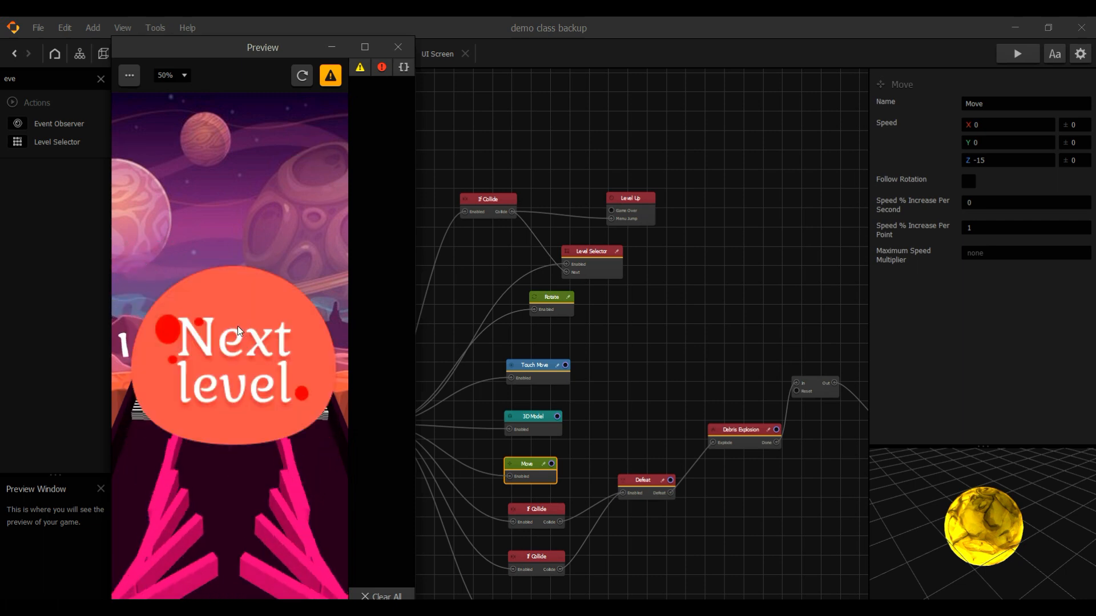
{"action": "left_click", "coordinate": [254, 358]}
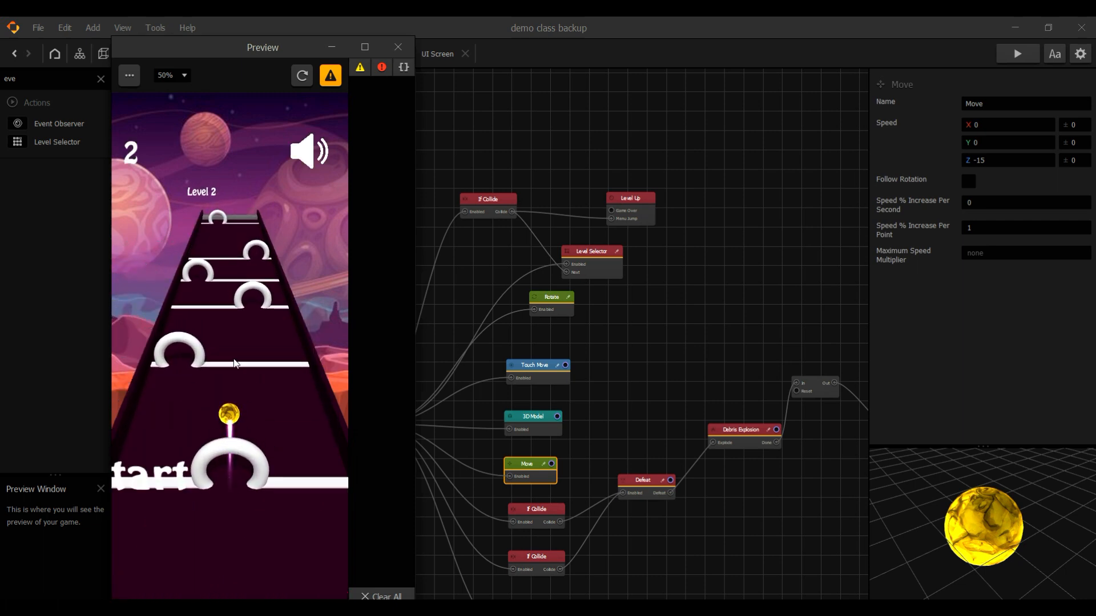
{"action": "mouse_move", "coordinate": [253, 359]}
{"action": "left_mouse_down"}
{"action": "mouse_move", "coordinate": [183, 350]}
{"action": "mouse_move", "coordinate": [296, 355]}
{"action": "mouse_move", "coordinate": [149, 341]}
{"action": "left_mouse_up"}
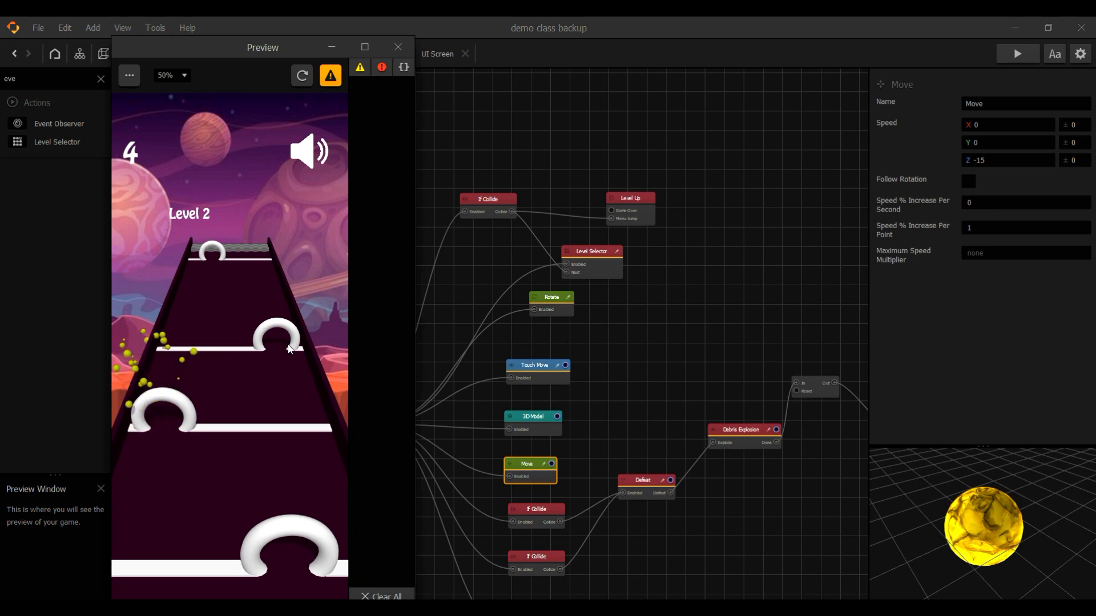
{"action": "left_click", "coordinate": [264, 344]}
{"action": "mouse_move", "coordinate": [264, 344]}
{"action": "left_mouse_down"}
{"action": "mouse_move", "coordinate": [171, 343]}
{"action": "mouse_move", "coordinate": [314, 340]}
{"action": "mouse_move", "coordinate": [198, 335]}
{"action": "mouse_move", "coordinate": [268, 356]}
{"action": "mouse_move", "coordinate": [180, 351]}
{"action": "mouse_move", "coordinate": [281, 340]}
{"action": "mouse_move", "coordinate": [108, 310]}
{"action": "left_mouse_up"}
{"action": "left_click", "coordinate": [235, 361]}
{"action": "left_click", "coordinate": [232, 370]}
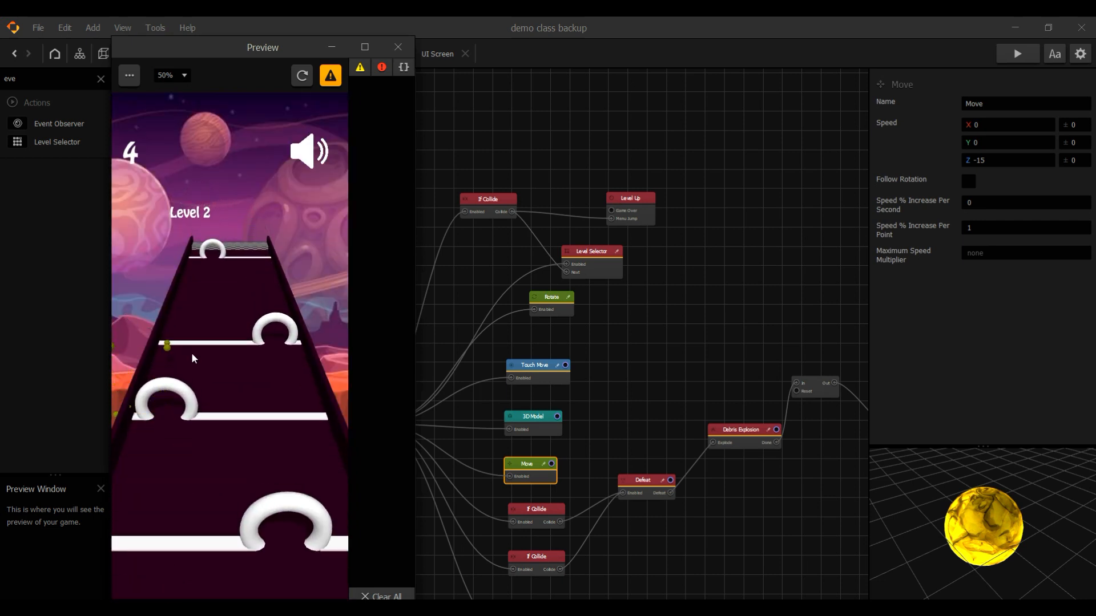
{"action": "left_click", "coordinate": [234, 362]}
{"action": "mouse_move", "coordinate": [241, 362]}
{"action": "left_mouse_down"}
{"action": "mouse_move", "coordinate": [138, 337]}
{"action": "mouse_move", "coordinate": [307, 352]}
{"action": "mouse_move", "coordinate": [179, 324]}
{"action": "mouse_move", "coordinate": [224, 330]}
{"action": "mouse_move", "coordinate": [150, 331]}
{"action": "mouse_move", "coordinate": [256, 343]}
{"action": "left_mouse_up"}
{"action": "left_click", "coordinate": [237, 352]}
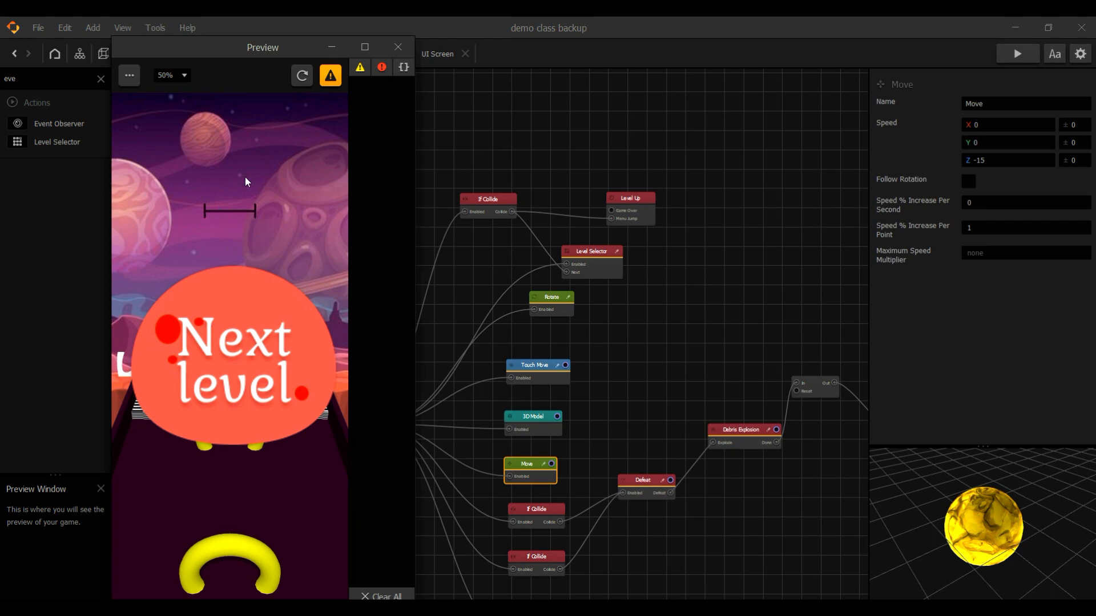
{"action": "left_click", "coordinate": [396, 48]}
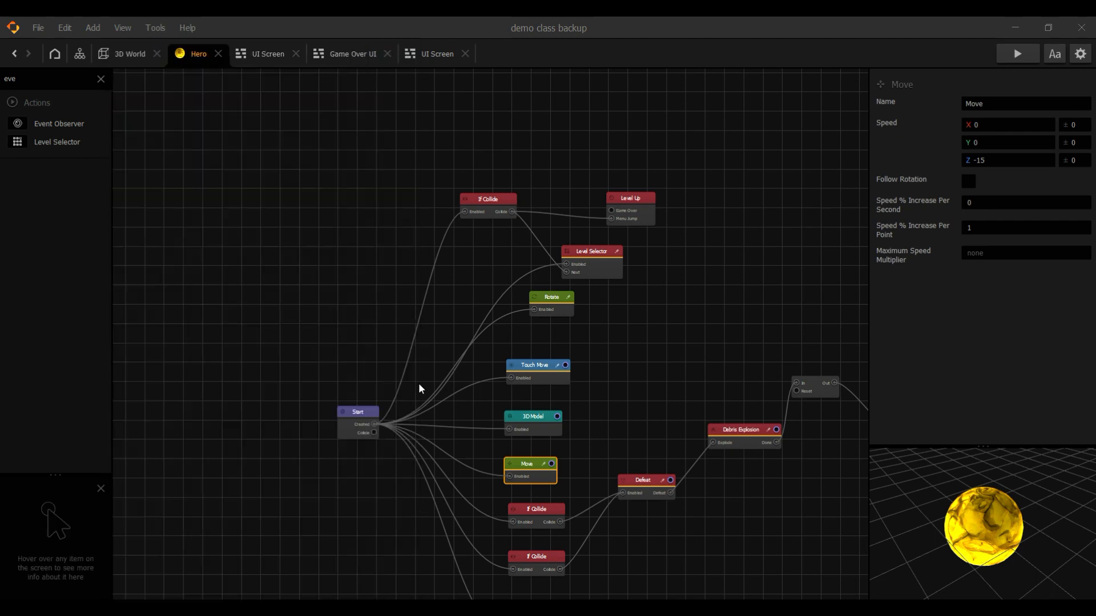
- Move level 3's End border further back along the Z axis to about -85 in the 3D World
{"action": "left_click", "coordinate": [135, 52]}
{"action": "left_click", "coordinate": [258, 583]}
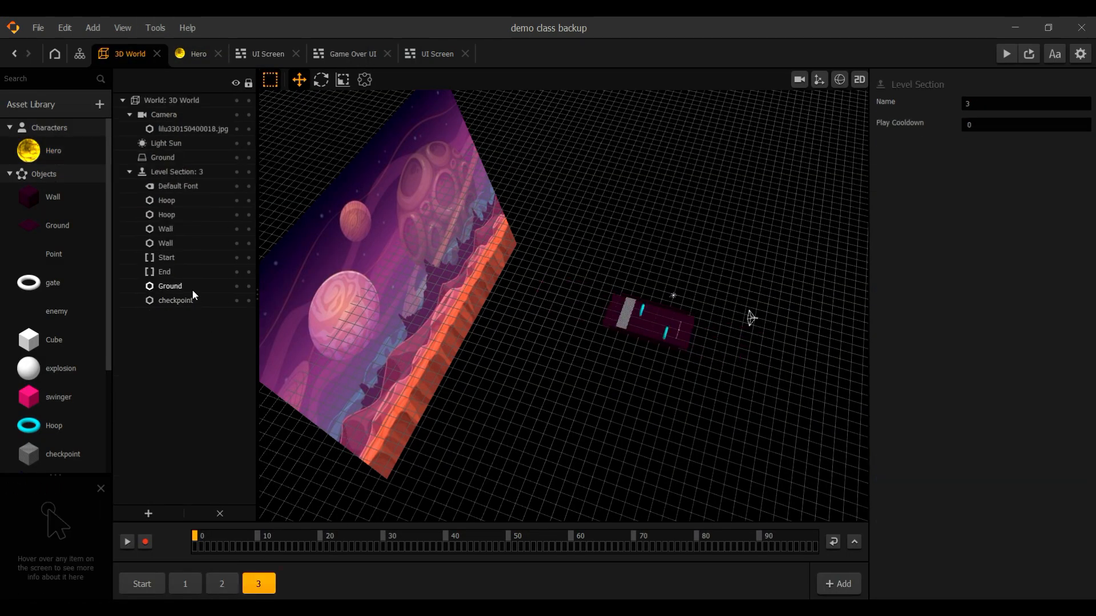
{"action": "left_click", "coordinate": [182, 272]}
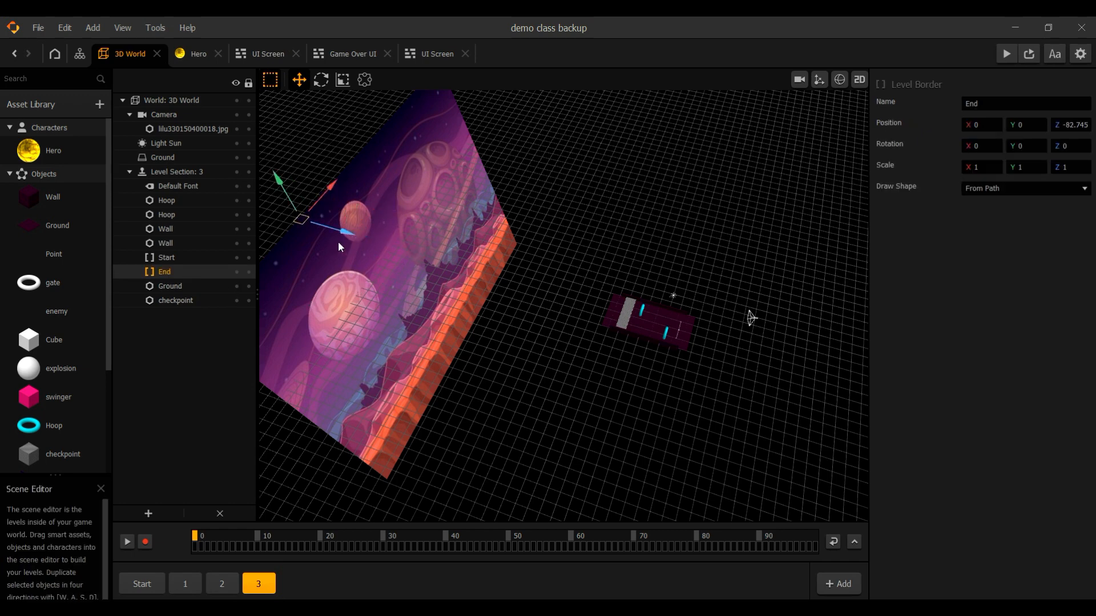
{"action": "left_click_drag", "start_coordinate": [339, 246], "coordinate": [333, 244]}
{"action": "scroll", "coordinate": [433, 275], "scroll_direction": "down", "scroll_amount": 3}
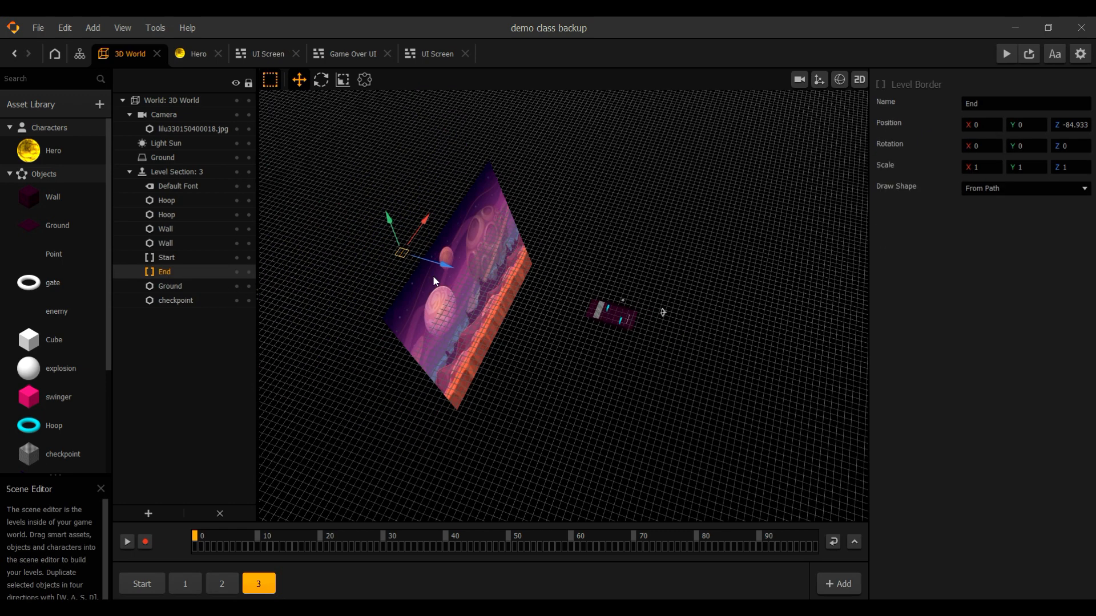
{"action": "scroll", "coordinate": [433, 275], "scroll_direction": "up", "scroll_amount": 3}
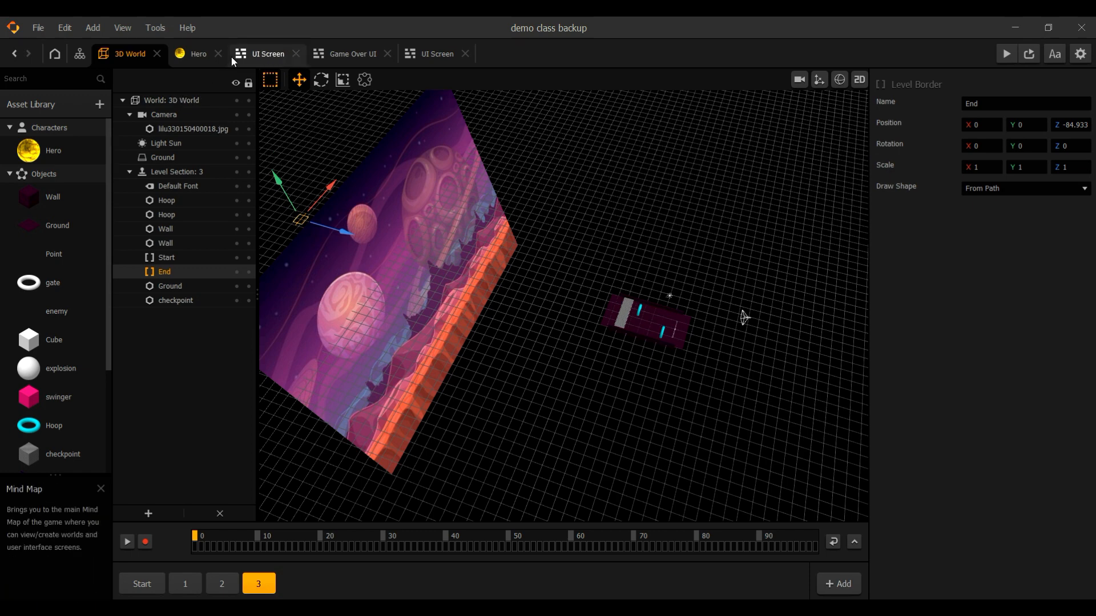
- Open the Start UI screen from the mind map and delete its plain blue background image
{"action": "left_click", "coordinate": [252, 54]}
{"action": "left_click", "coordinate": [371, 54]}
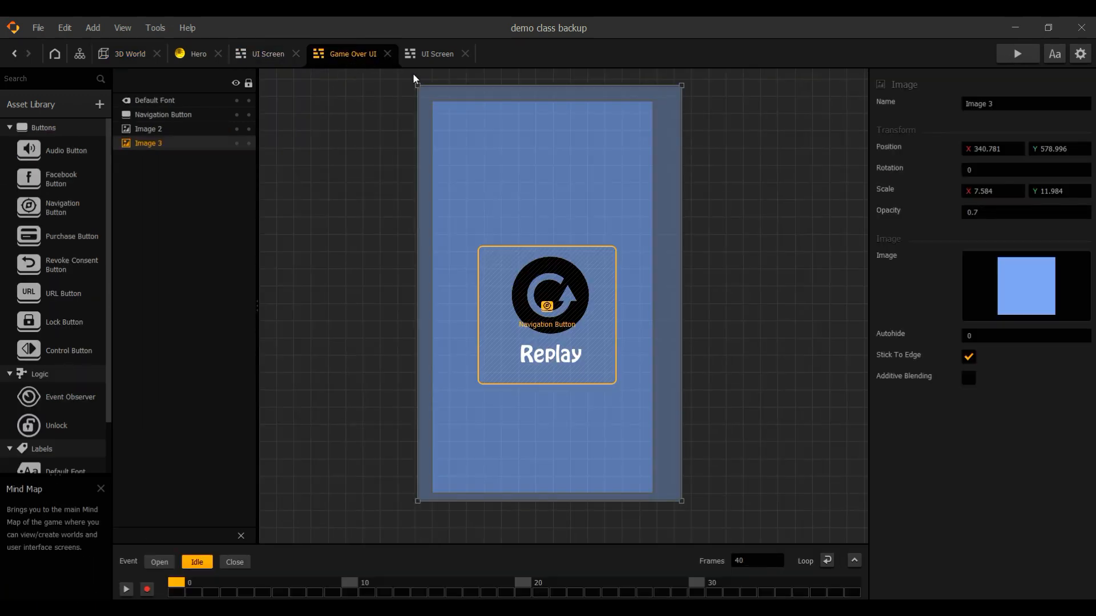
{"action": "left_click", "coordinate": [433, 54]}
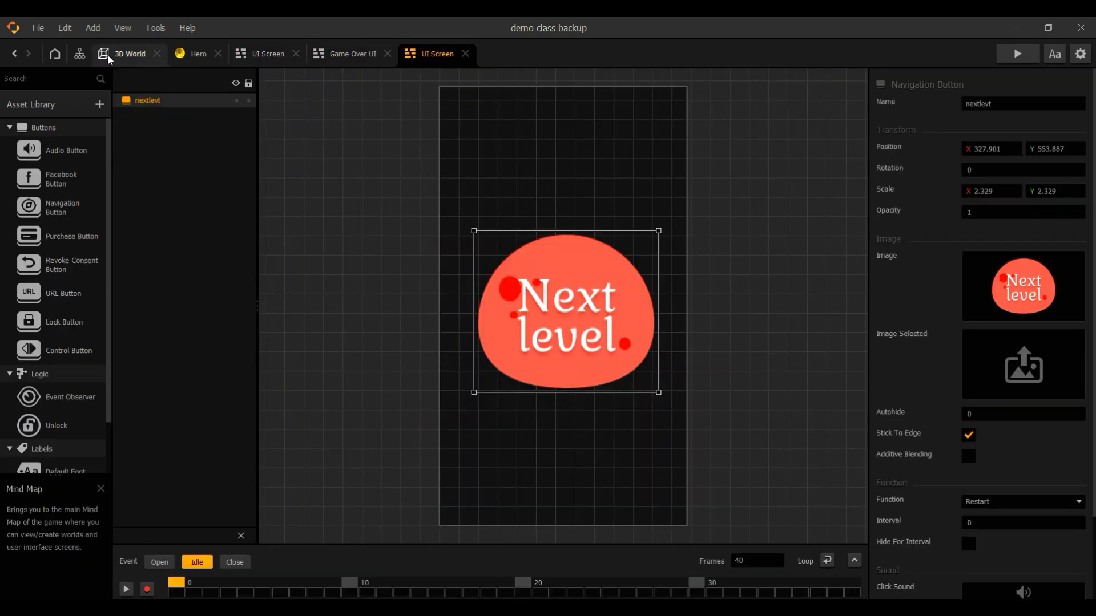
{"action": "left_click", "coordinate": [86, 54]}
{"action": "double_click", "coordinate": [276, 125]}
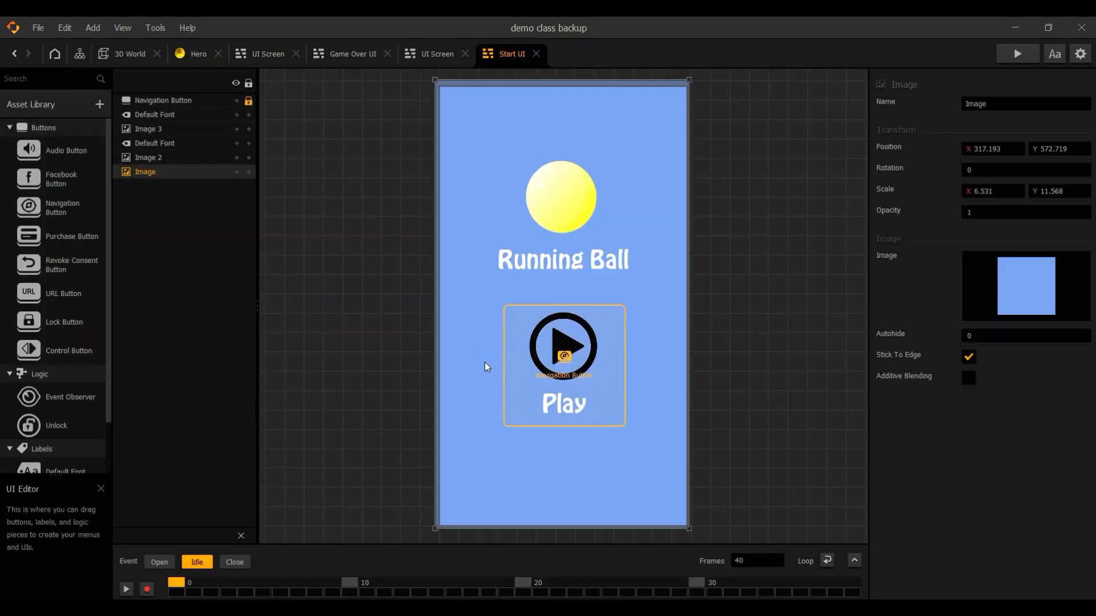
{"action": "key", "text": "Delete"}
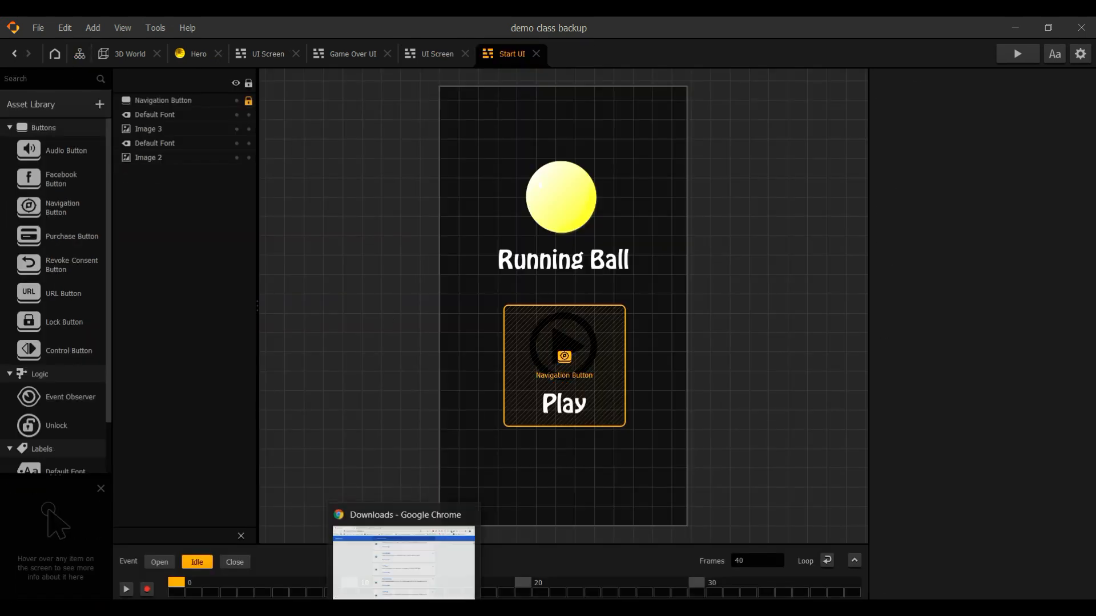
- Add the space picture lilu330150400018.jpg from the anim folder to the Start UI and enlarge it to about scale 3.53 to cover the screen
{"action": "left_click", "coordinate": [450, 562]}
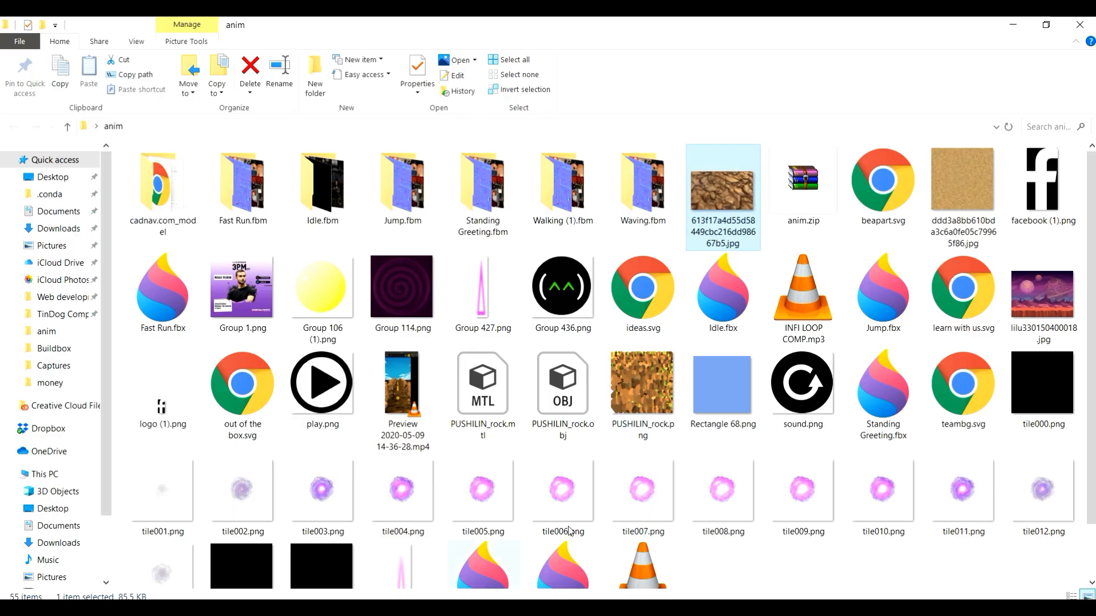
{"action": "left_click_drag", "start_coordinate": [1014, 324], "coordinate": [862, 540]}
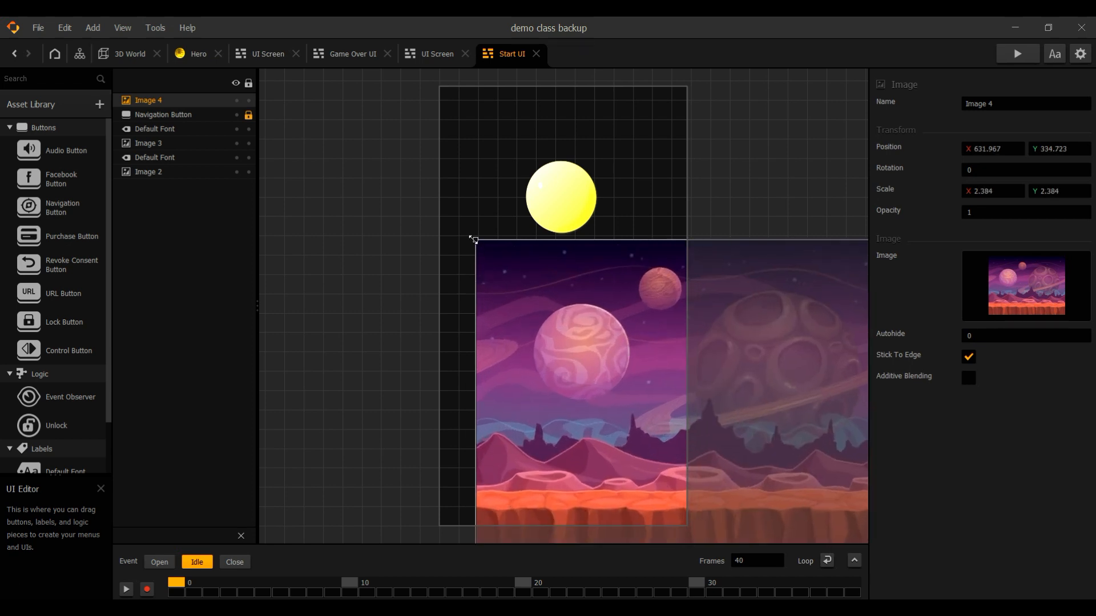
{"action": "left_click_drag", "start_coordinate": [472, 238], "coordinate": [375, 164]}
{"action": "left_click_drag", "start_coordinate": [538, 285], "coordinate": [562, 197]}
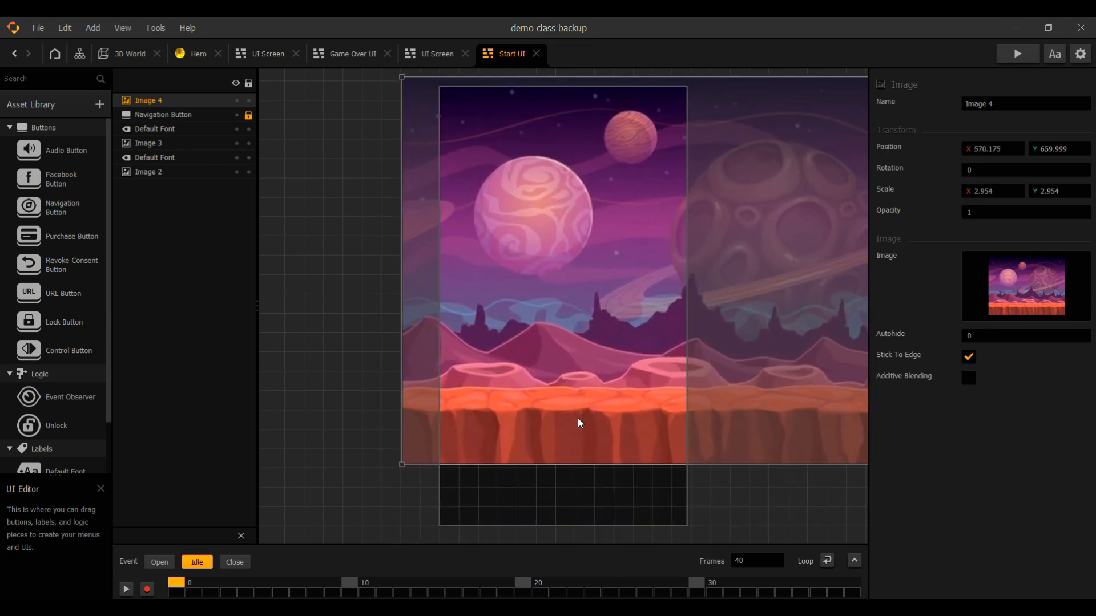
{"action": "left_click_drag", "start_coordinate": [403, 465], "coordinate": [333, 558]}
{"action": "left_click_drag", "start_coordinate": [515, 398], "coordinate": [602, 432]}
{"action": "left_click_drag", "start_coordinate": [417, 110], "coordinate": [389, 88]}
{"action": "left_click_drag", "start_coordinate": [594, 323], "coordinate": [624, 312]}
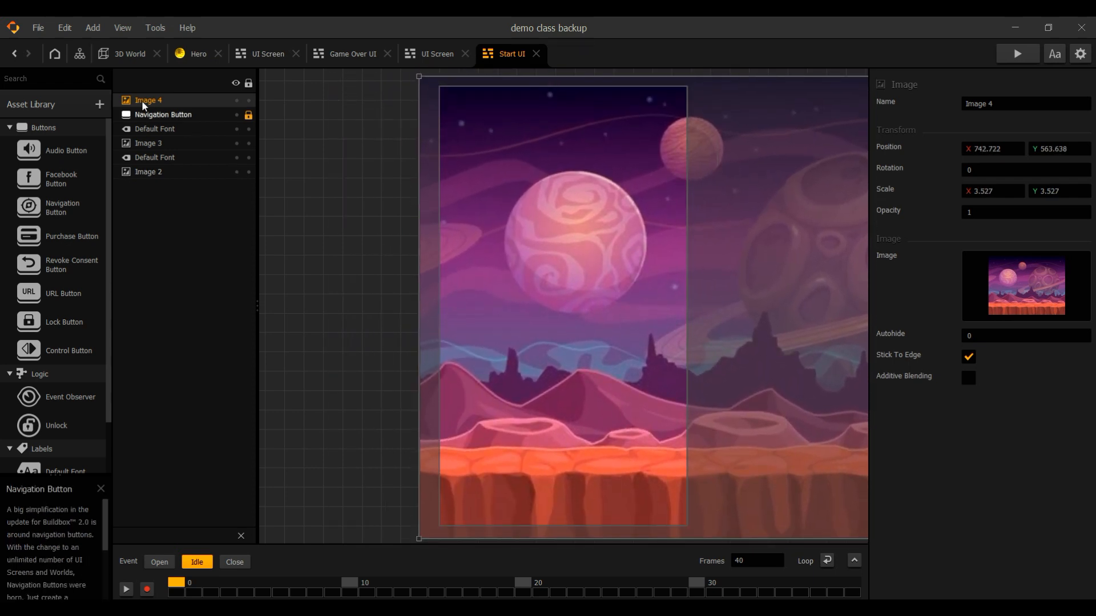
- Send the space picture behind all other Start UI elements and lock it
{"action": "left_click_drag", "start_coordinate": [141, 100], "coordinate": [133, 177]}
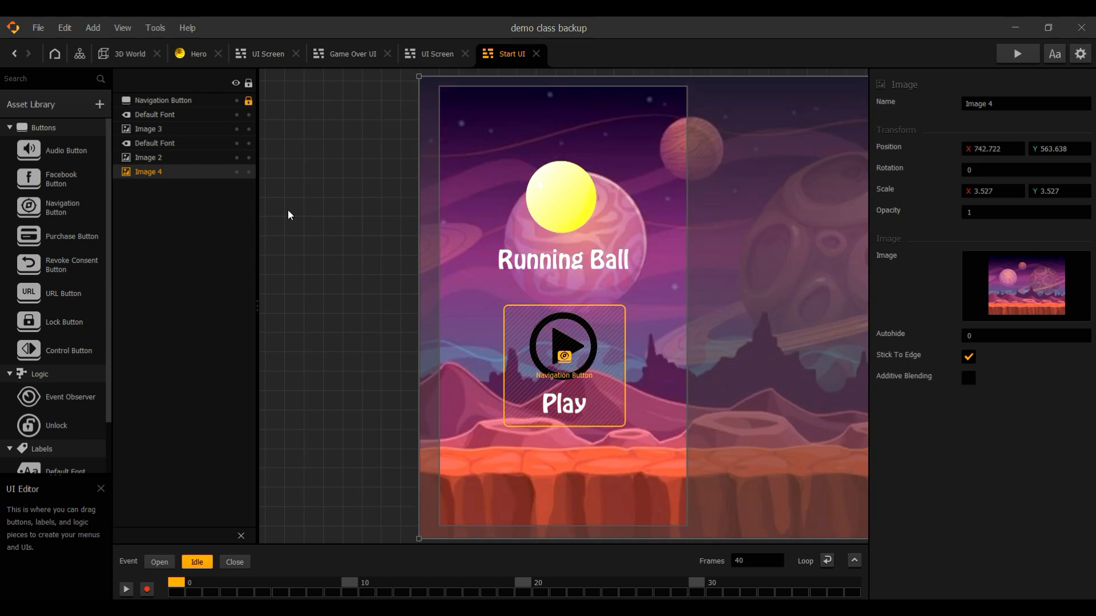
{"action": "left_click", "coordinate": [248, 171]}
{"action": "left_click", "coordinate": [361, 352]}
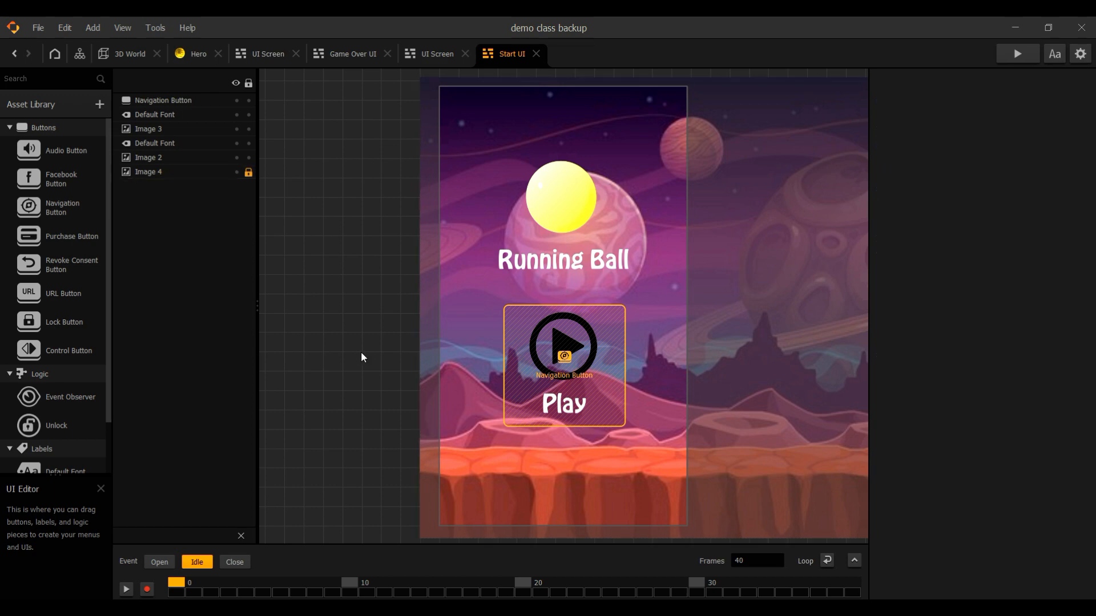
- Move the Navigation Button off the play icon, set the icon's sprite Brightness to 1 and save it
{"action": "left_click_drag", "start_coordinate": [549, 355], "coordinate": [523, 263]}
{"action": "left_click", "coordinate": [560, 359]}
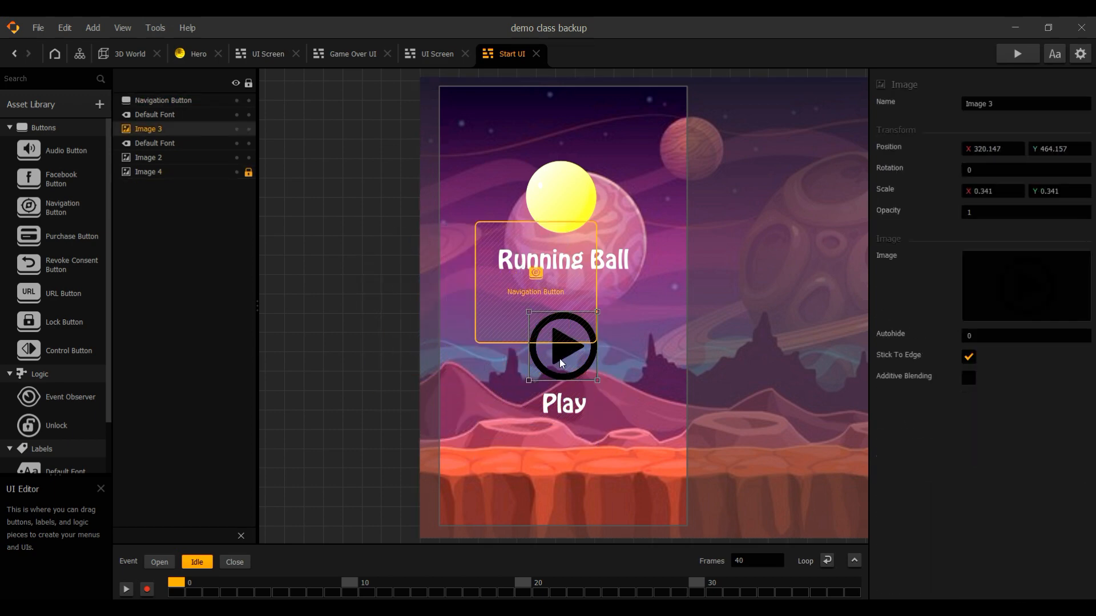
{"action": "left_click", "coordinate": [1056, 263]}
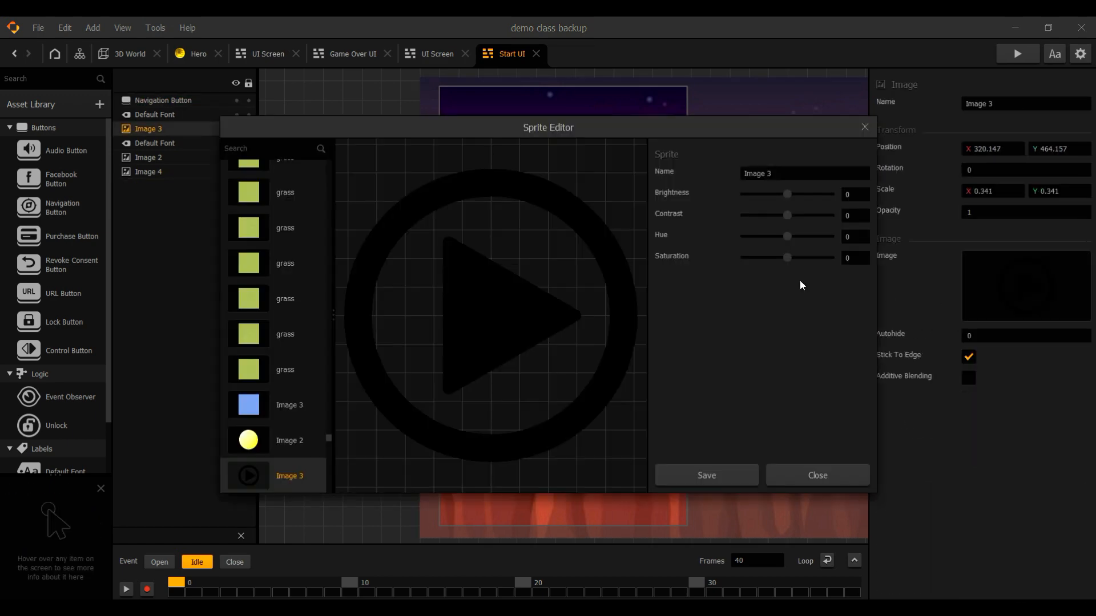
{"action": "left_click_drag", "start_coordinate": [787, 194], "coordinate": [832, 194]}
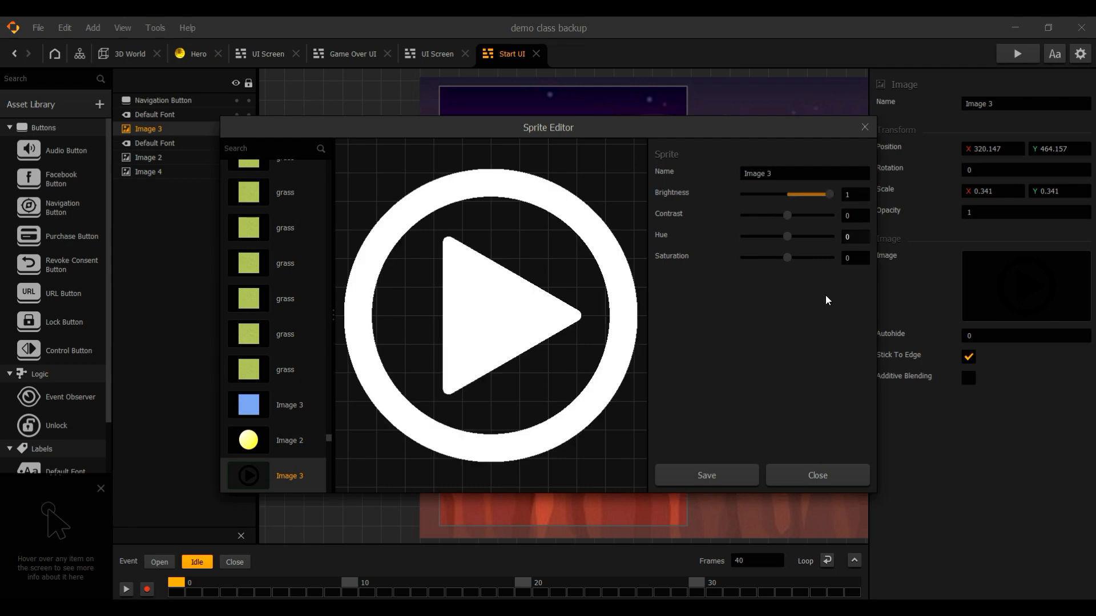
{"action": "left_click", "coordinate": [720, 476]}
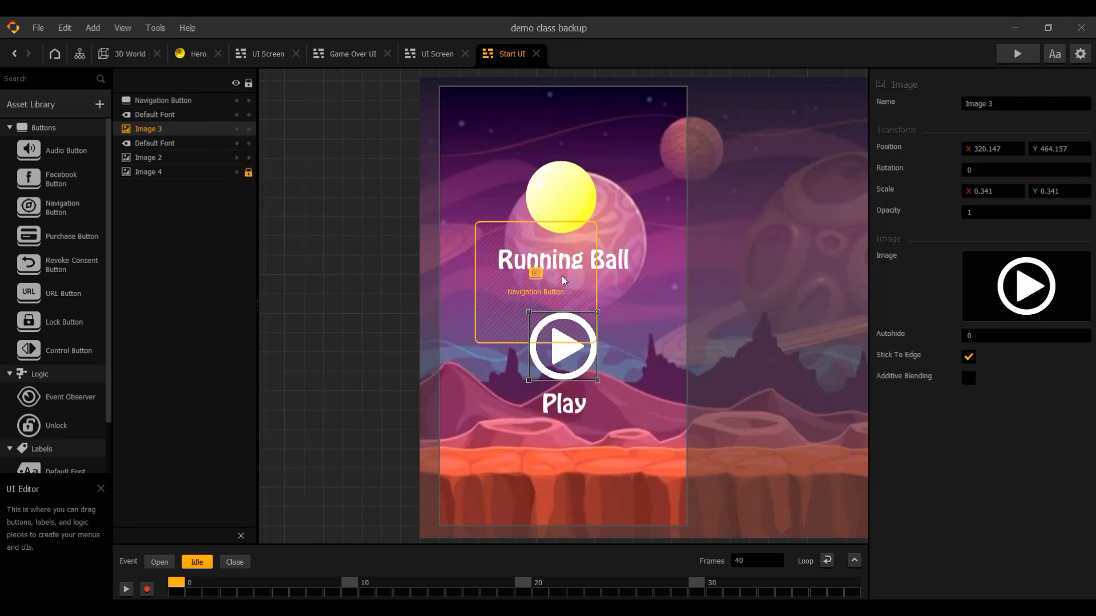
- Place the Navigation Button back over the play icon and Play label, and briefly preview the start screen
{"action": "left_click_drag", "start_coordinate": [562, 278], "coordinate": [590, 358]}
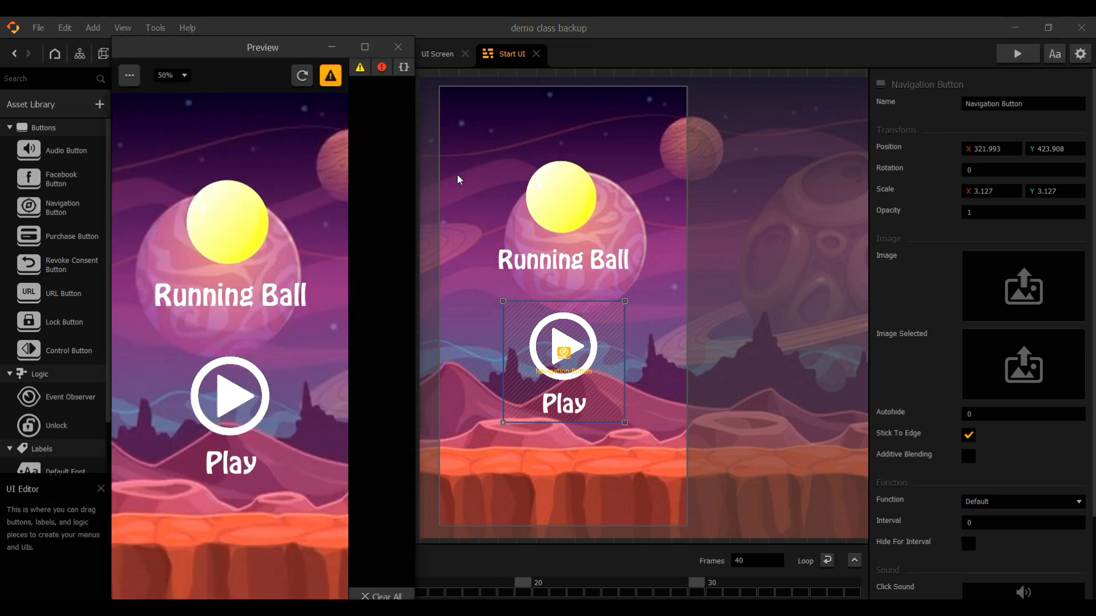
{"action": "left_click", "coordinate": [399, 48]}
- Open the mind map and examine the Music setting of the UI Screen node linked to the Event Observer
{"action": "left_click", "coordinate": [133, 54]}
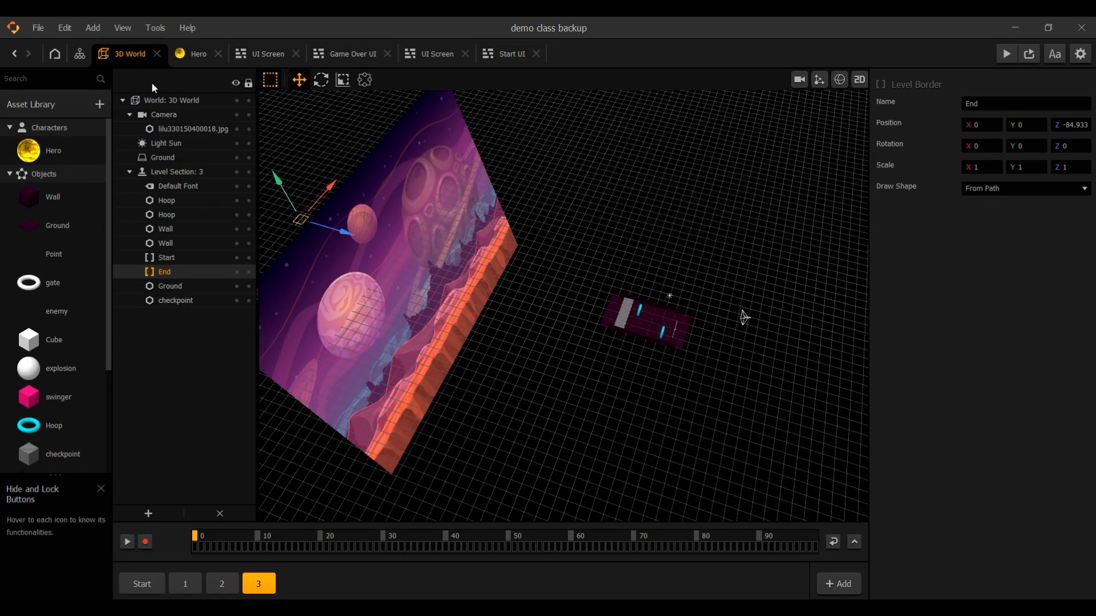
{"action": "left_click", "coordinate": [77, 55]}
{"action": "left_click", "coordinate": [621, 210]}
{"action": "mouse_move", "coordinate": [1027, 215]}
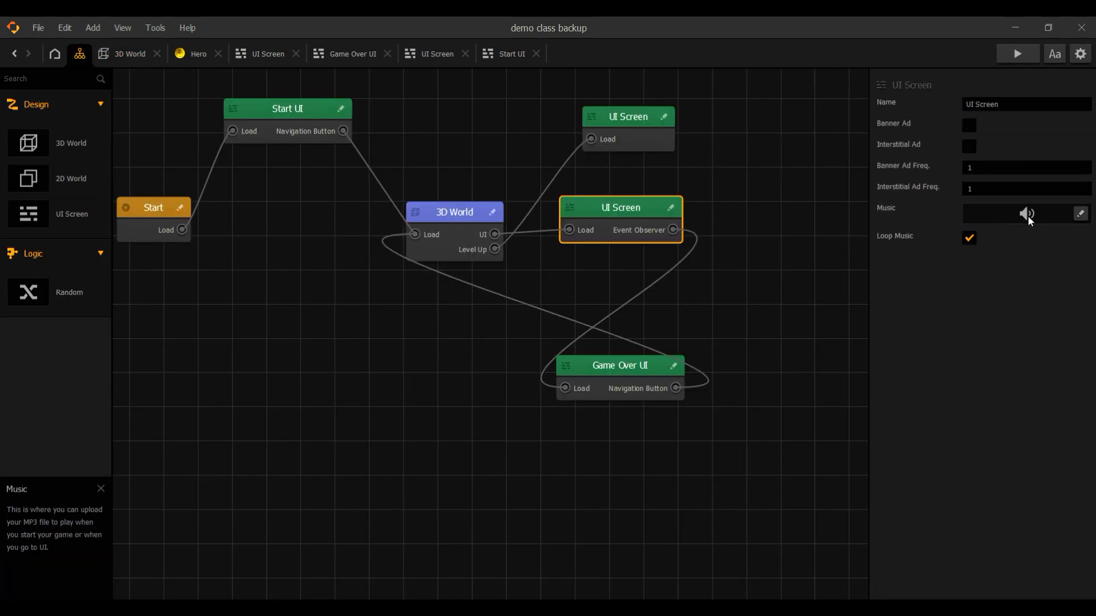
{"action": "left_click", "coordinate": [1075, 213]}
{"action": "left_click", "coordinate": [1028, 234]}
- Return to the 3D World and examine the layouts of level sections 1 and 2
{"action": "left_click", "coordinate": [132, 57]}
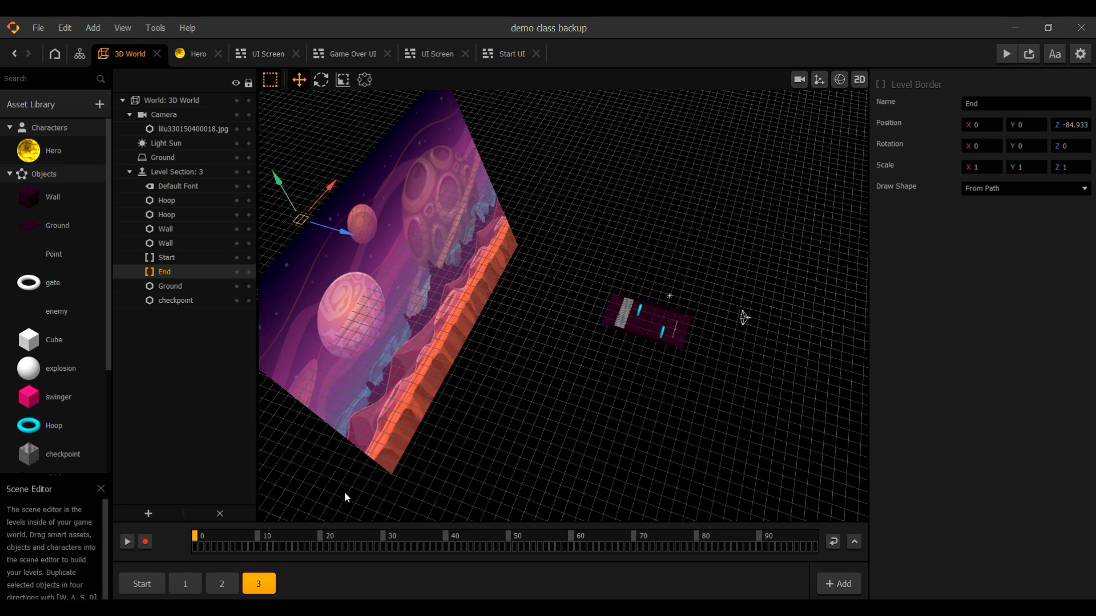
{"action": "left_click", "coordinate": [185, 582]}
{"action": "scroll", "coordinate": [647, 341], "scroll_direction": "down", "scroll_amount": 2}
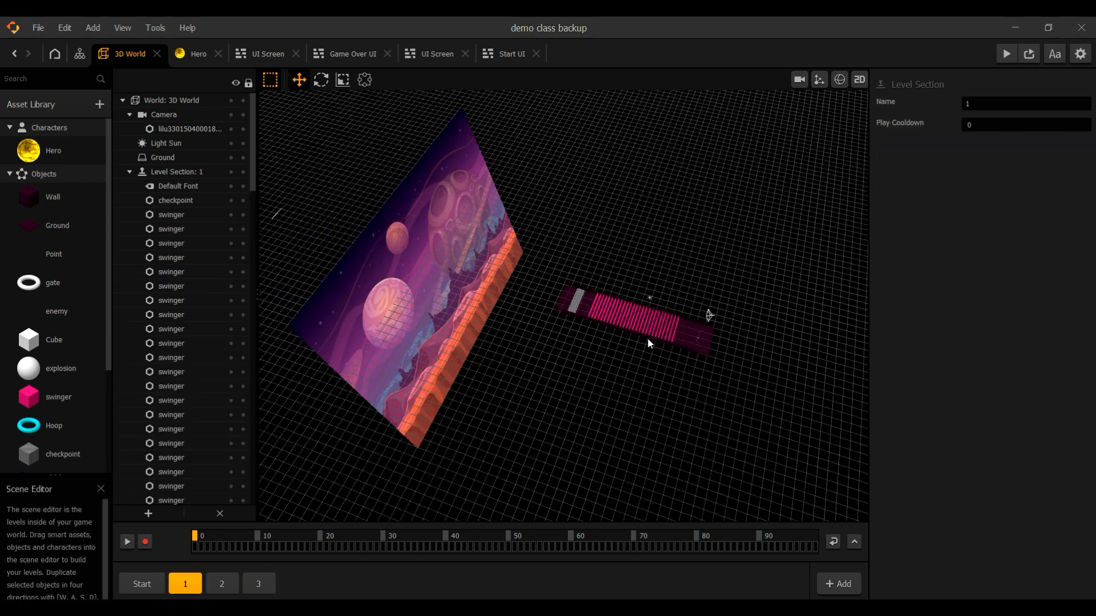
{"action": "scroll", "coordinate": [649, 342], "scroll_direction": "up", "scroll_amount": 5}
{"action": "middle_click_drag", "start_coordinate": [698, 377], "coordinate": [616, 354]}
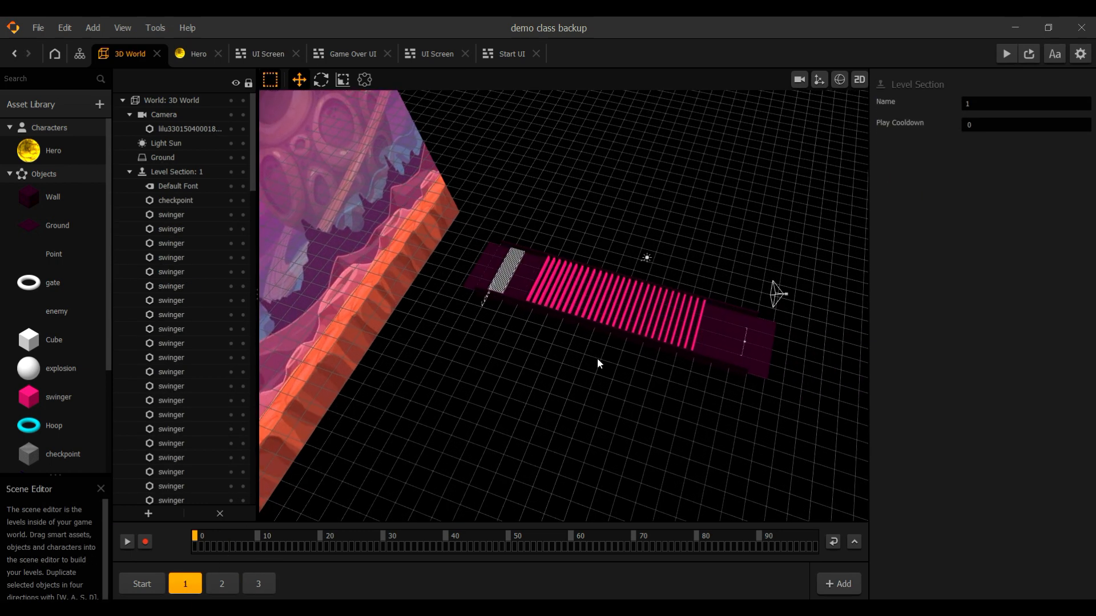
{"action": "left_click", "coordinate": [222, 583]}
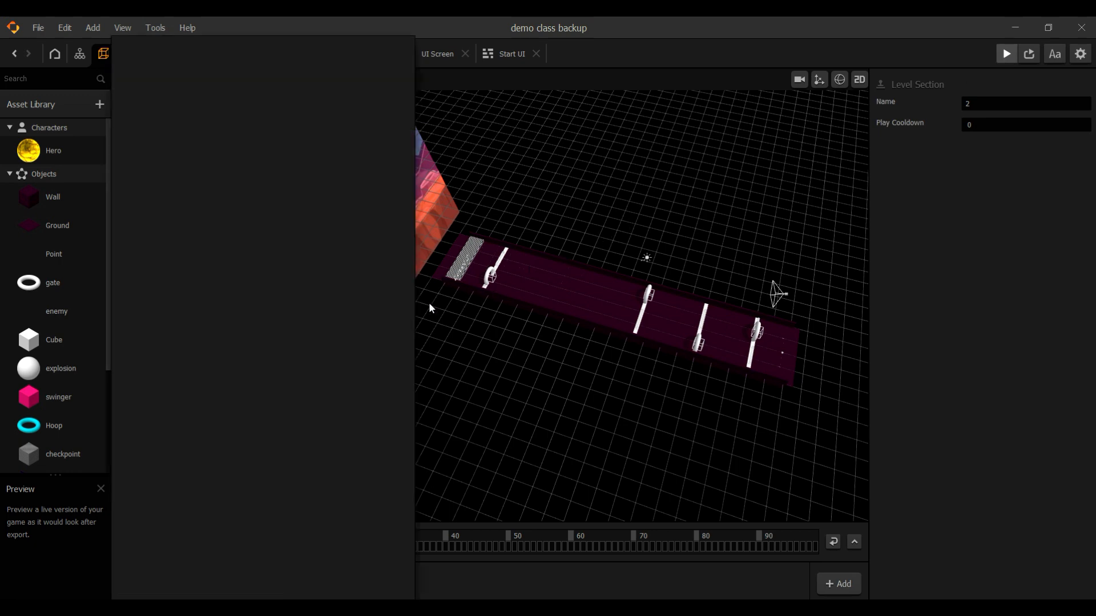
- Start the game in the preview and steer the ball through level 1
{"action": "left_click", "coordinate": [248, 387]}
{"action": "mouse_move", "coordinate": [265, 344]}
{"action": "left_mouse_down"}
{"action": "mouse_move", "coordinate": [204, 331]}
{"action": "mouse_move", "coordinate": [235, 330]}
{"action": "left_mouse_up"}
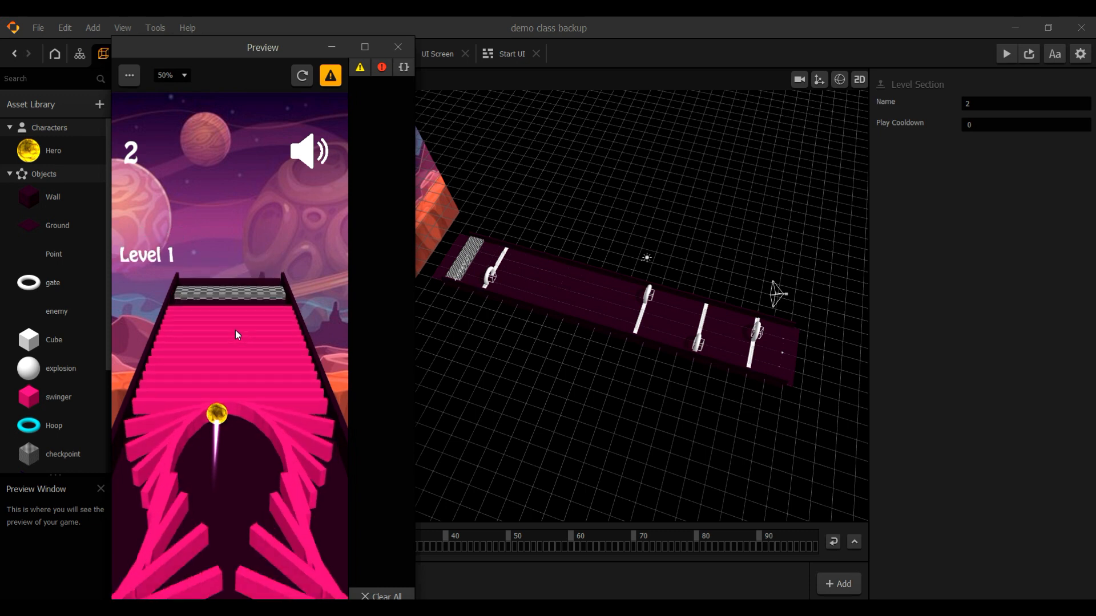